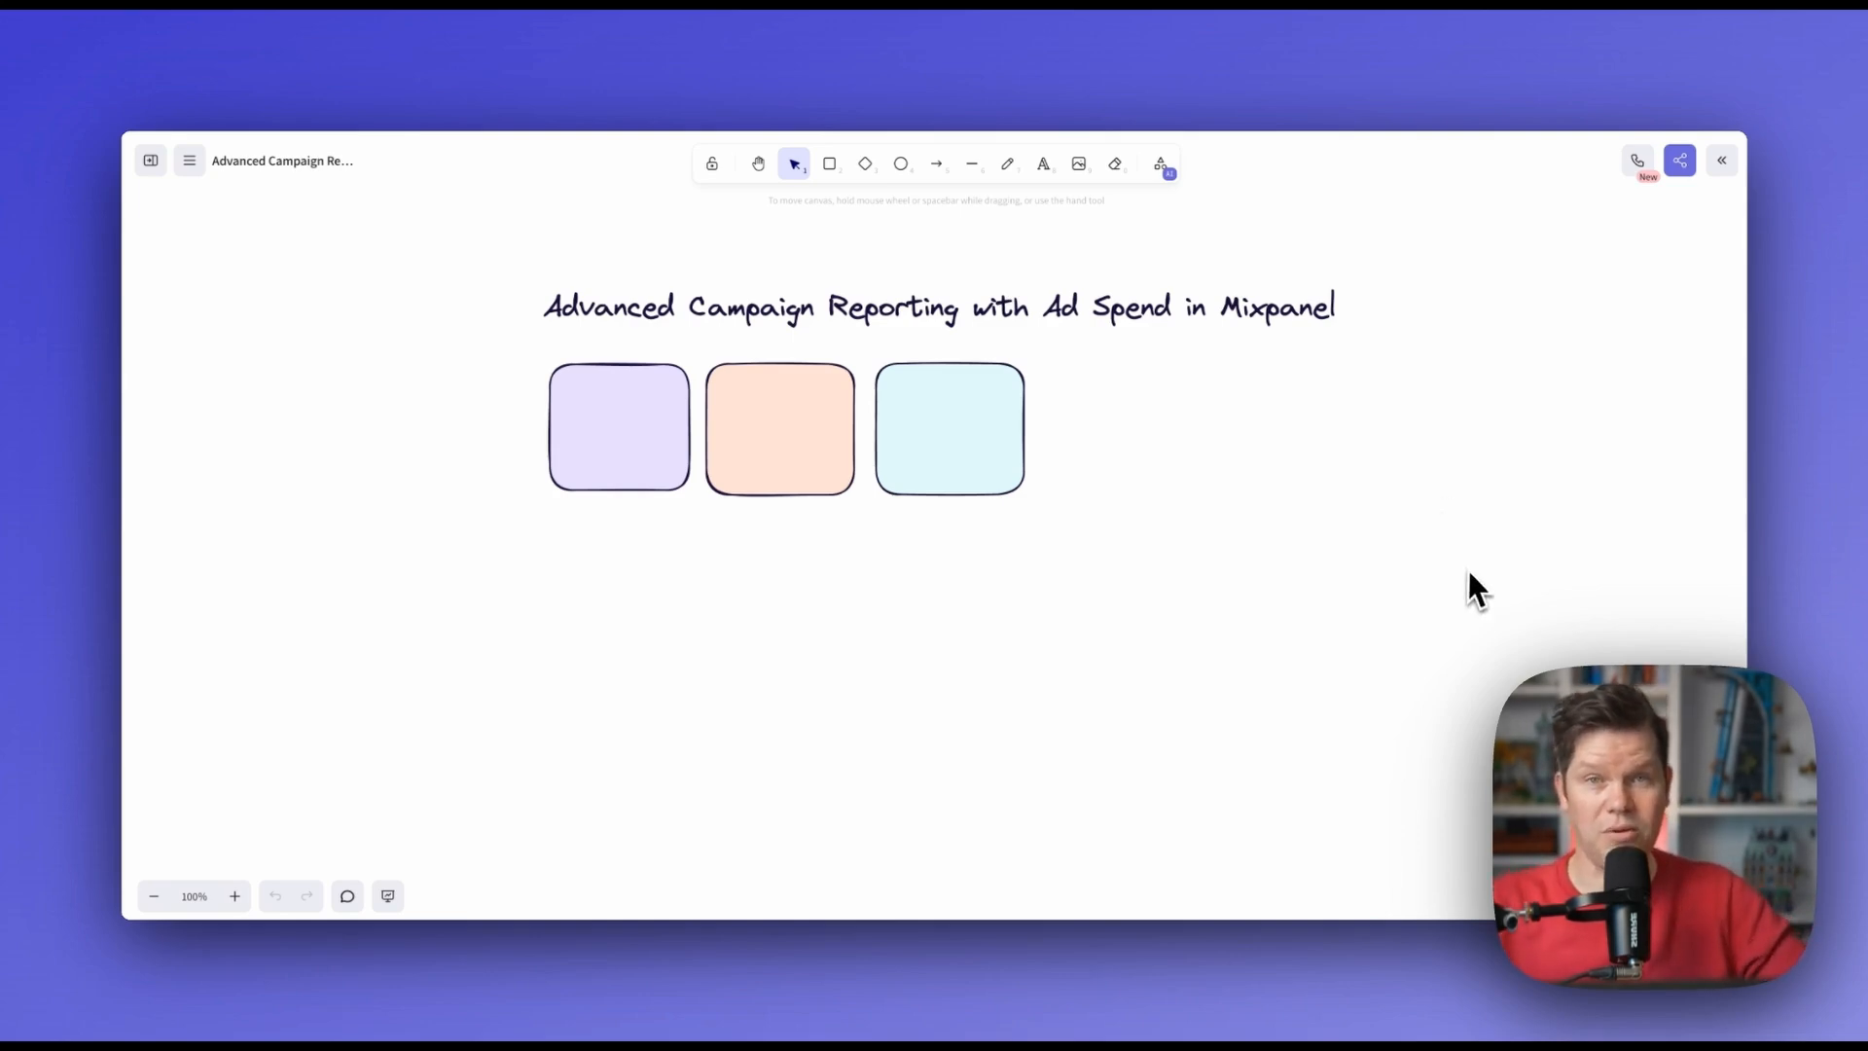
- Move the purple box below the other two, reshape it into a wide, flat rectangle and label it "Campaigns"
left_click(675, 450)
left_click_drag(675, 450, 621, 565)
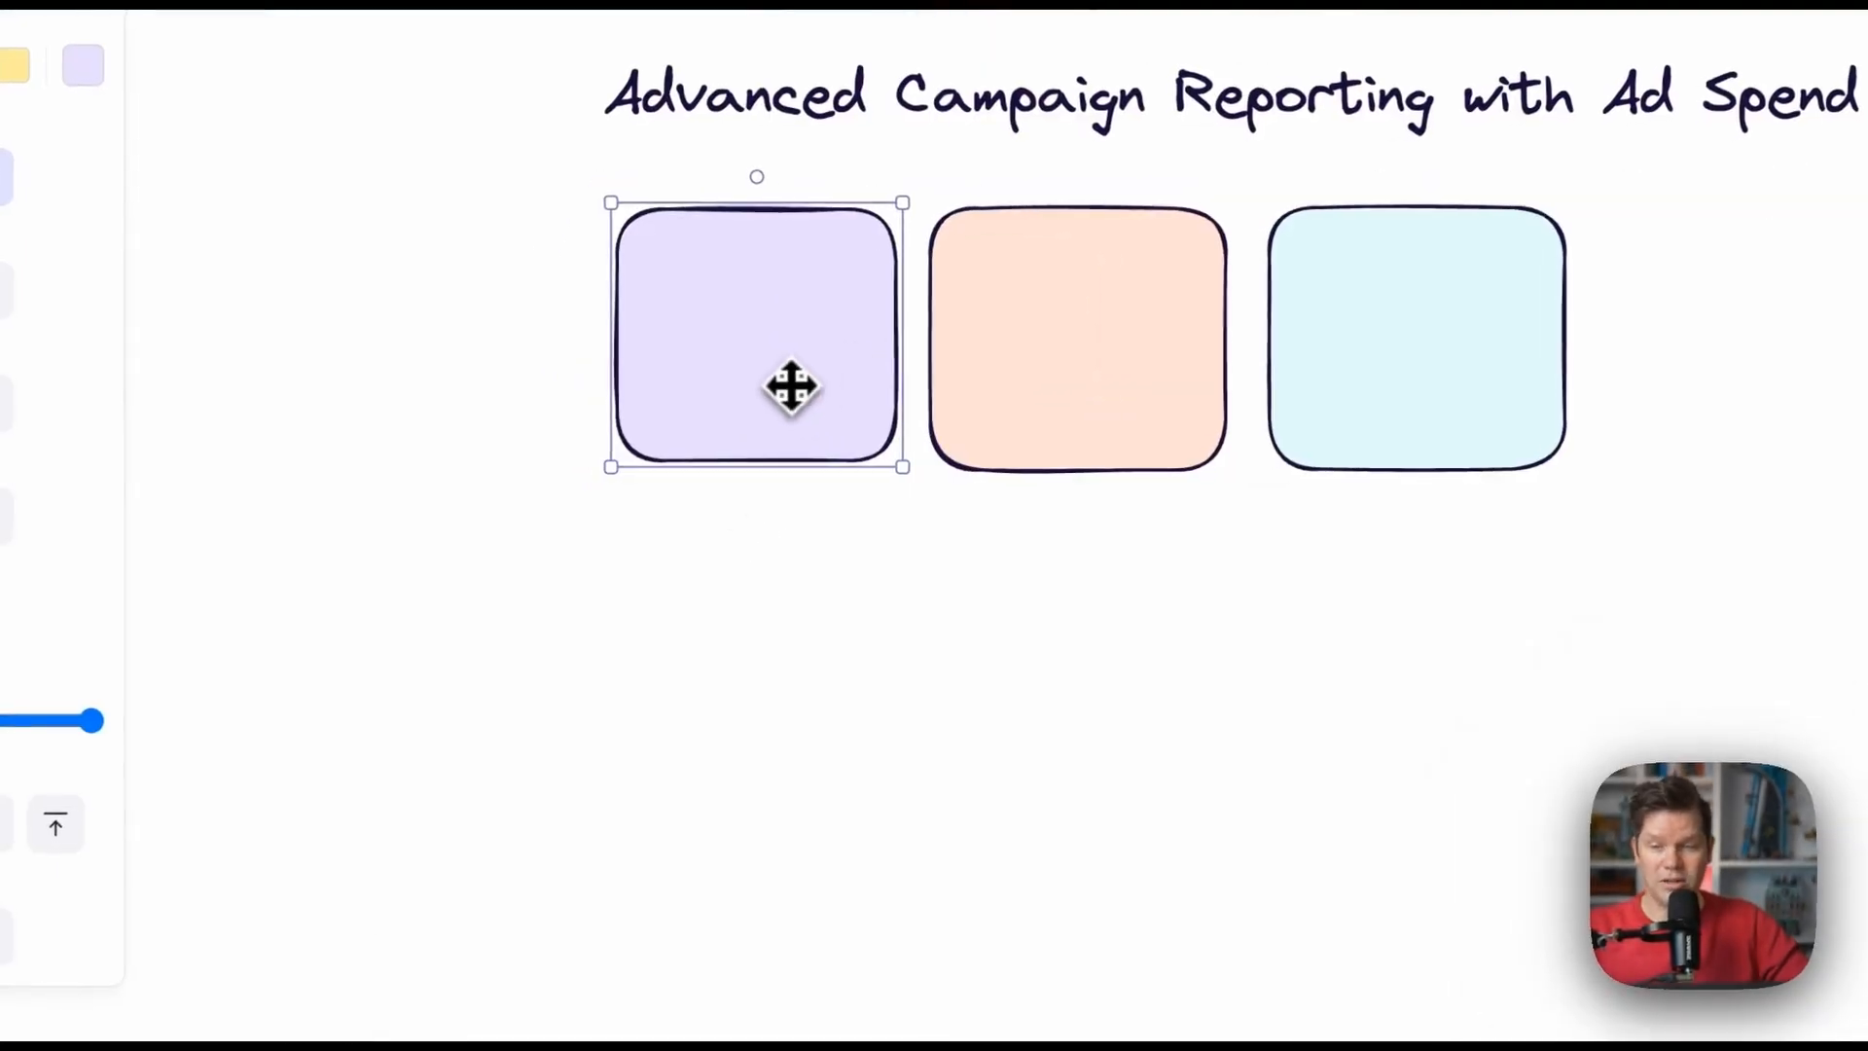
left_click_drag(757, 611, 763, 597)
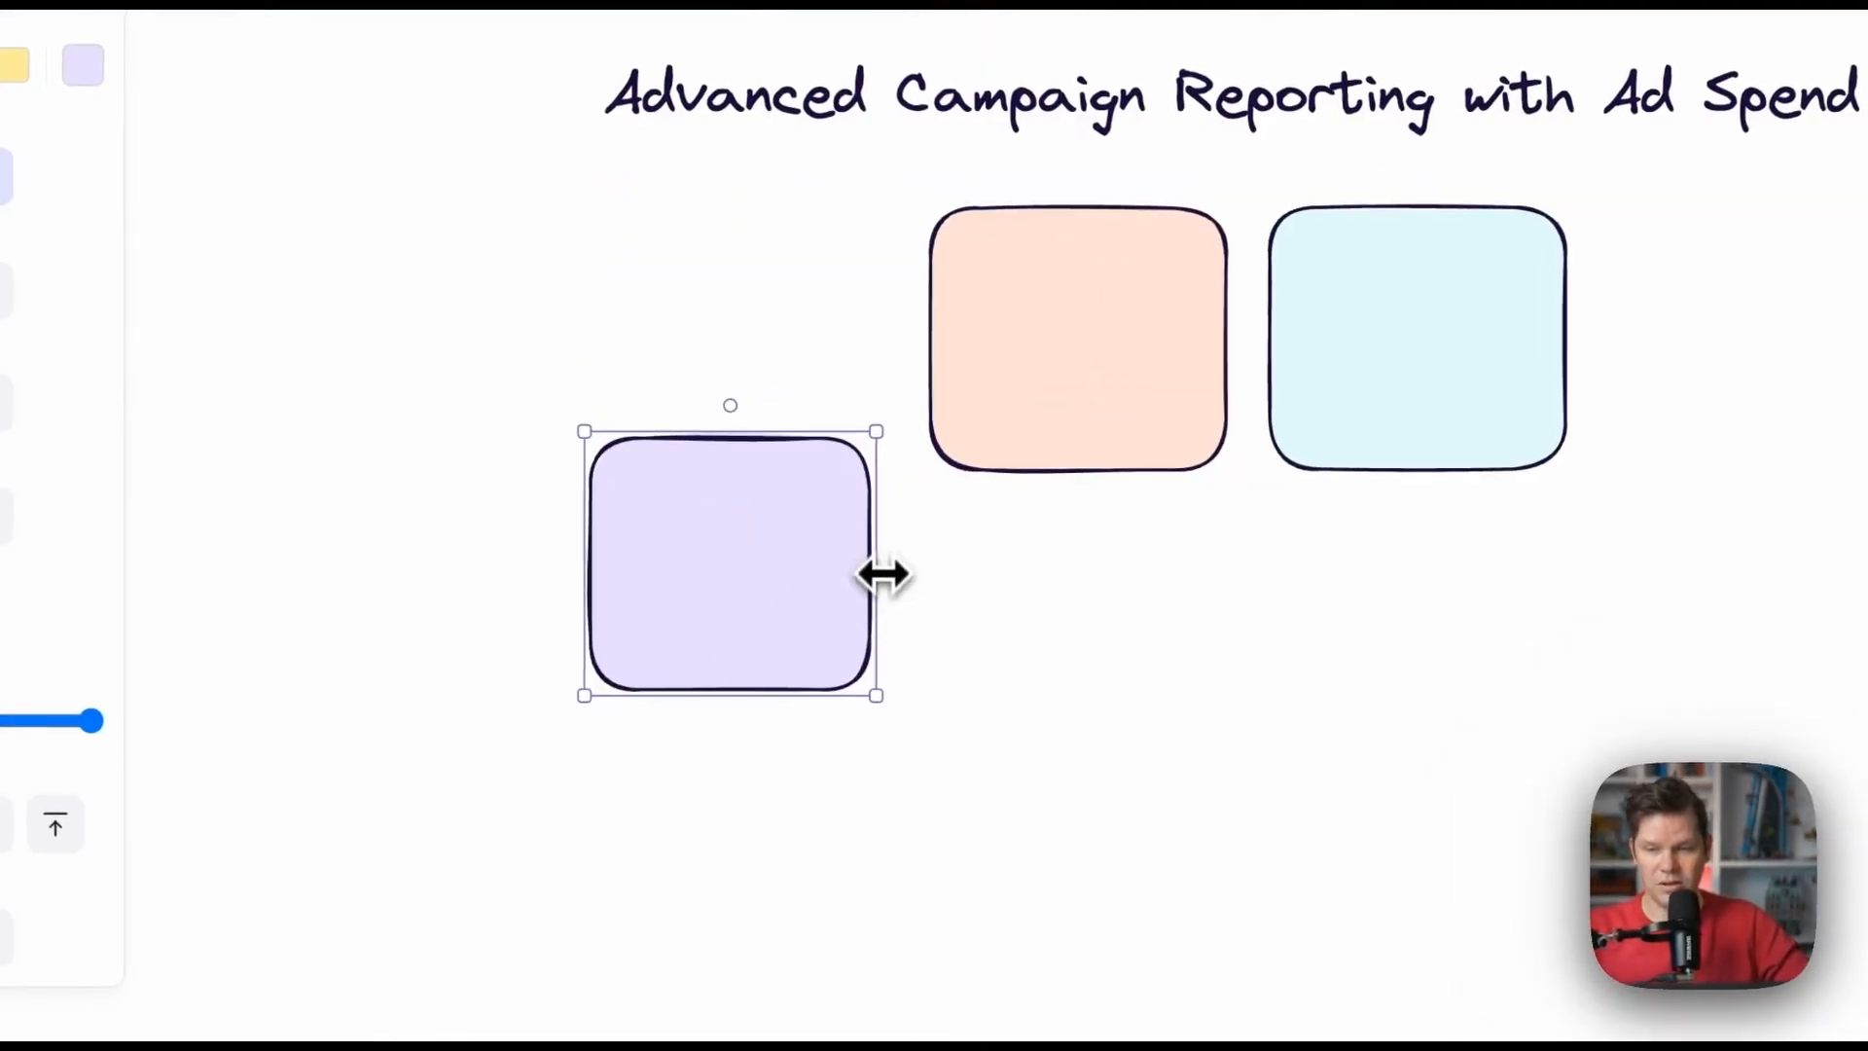
left_click_drag(884, 575, 1124, 678)
left_click_drag(821, 695, 852, 564)
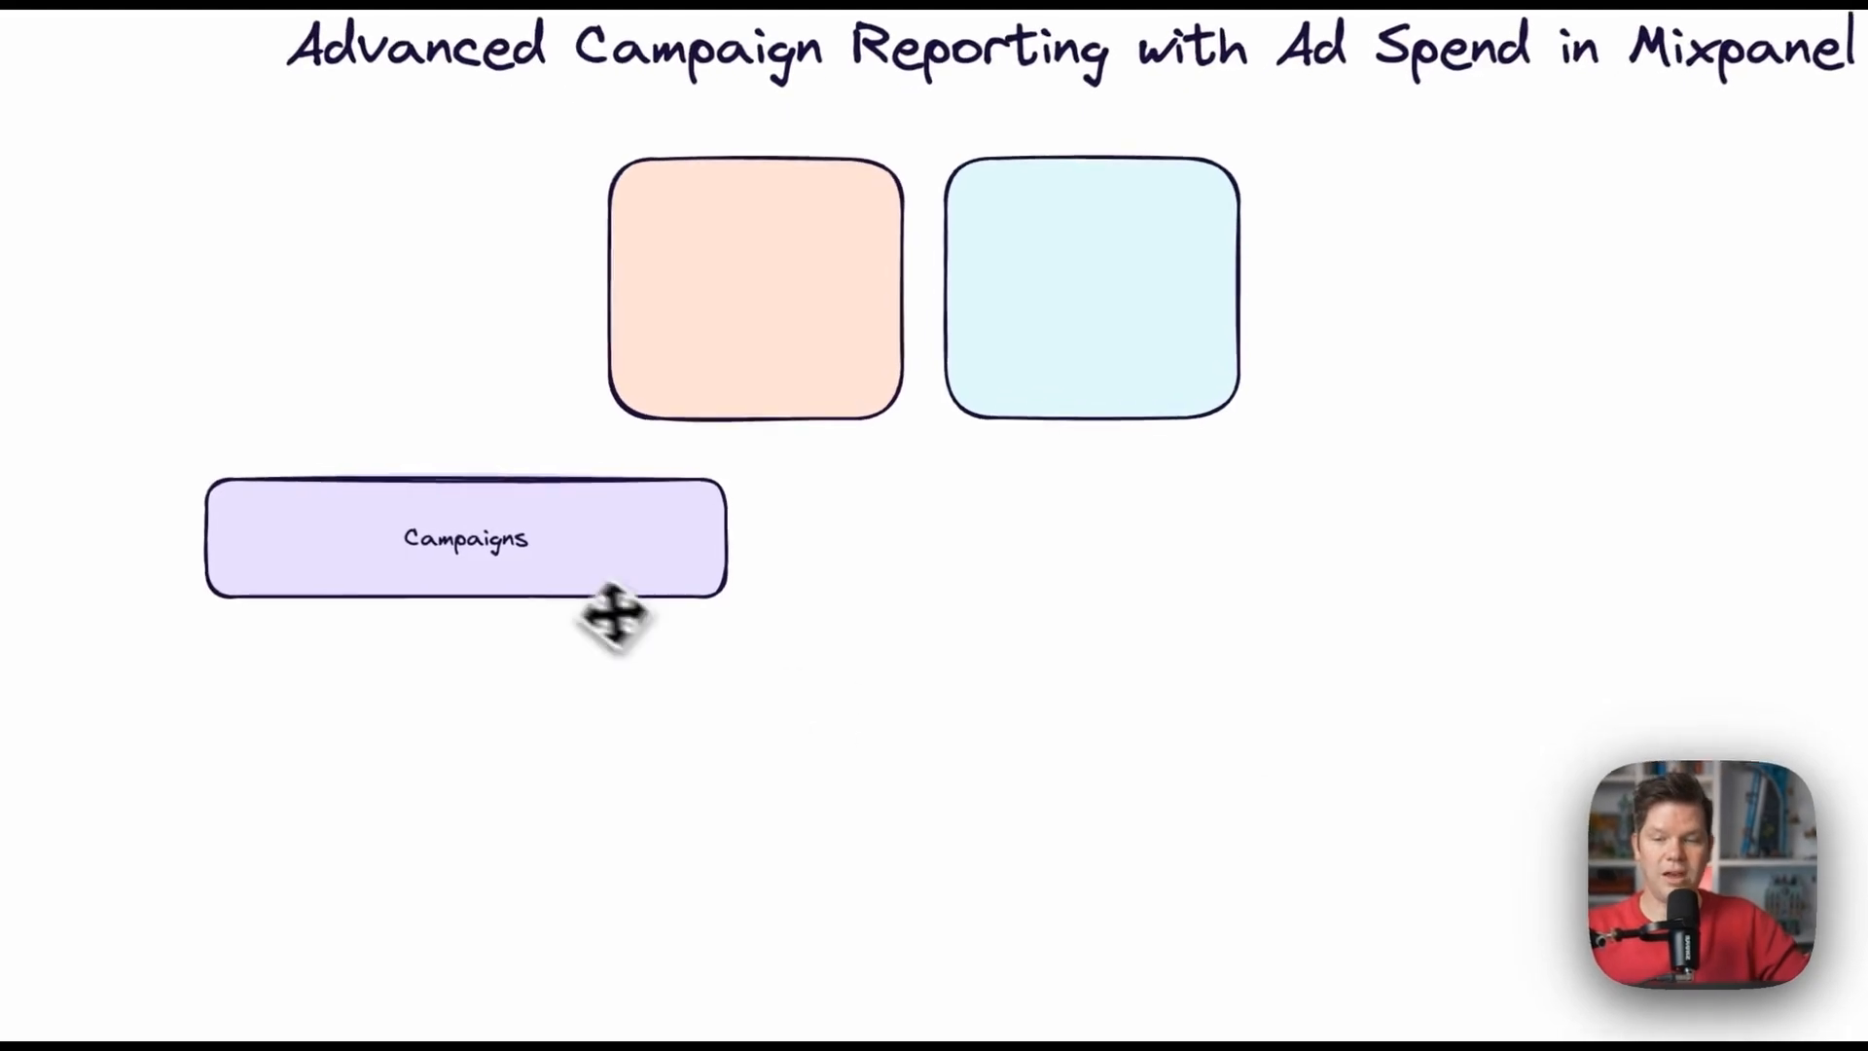
- Extend the purple box's label to read "Campaigns - UTM"
double_click(668, 575)
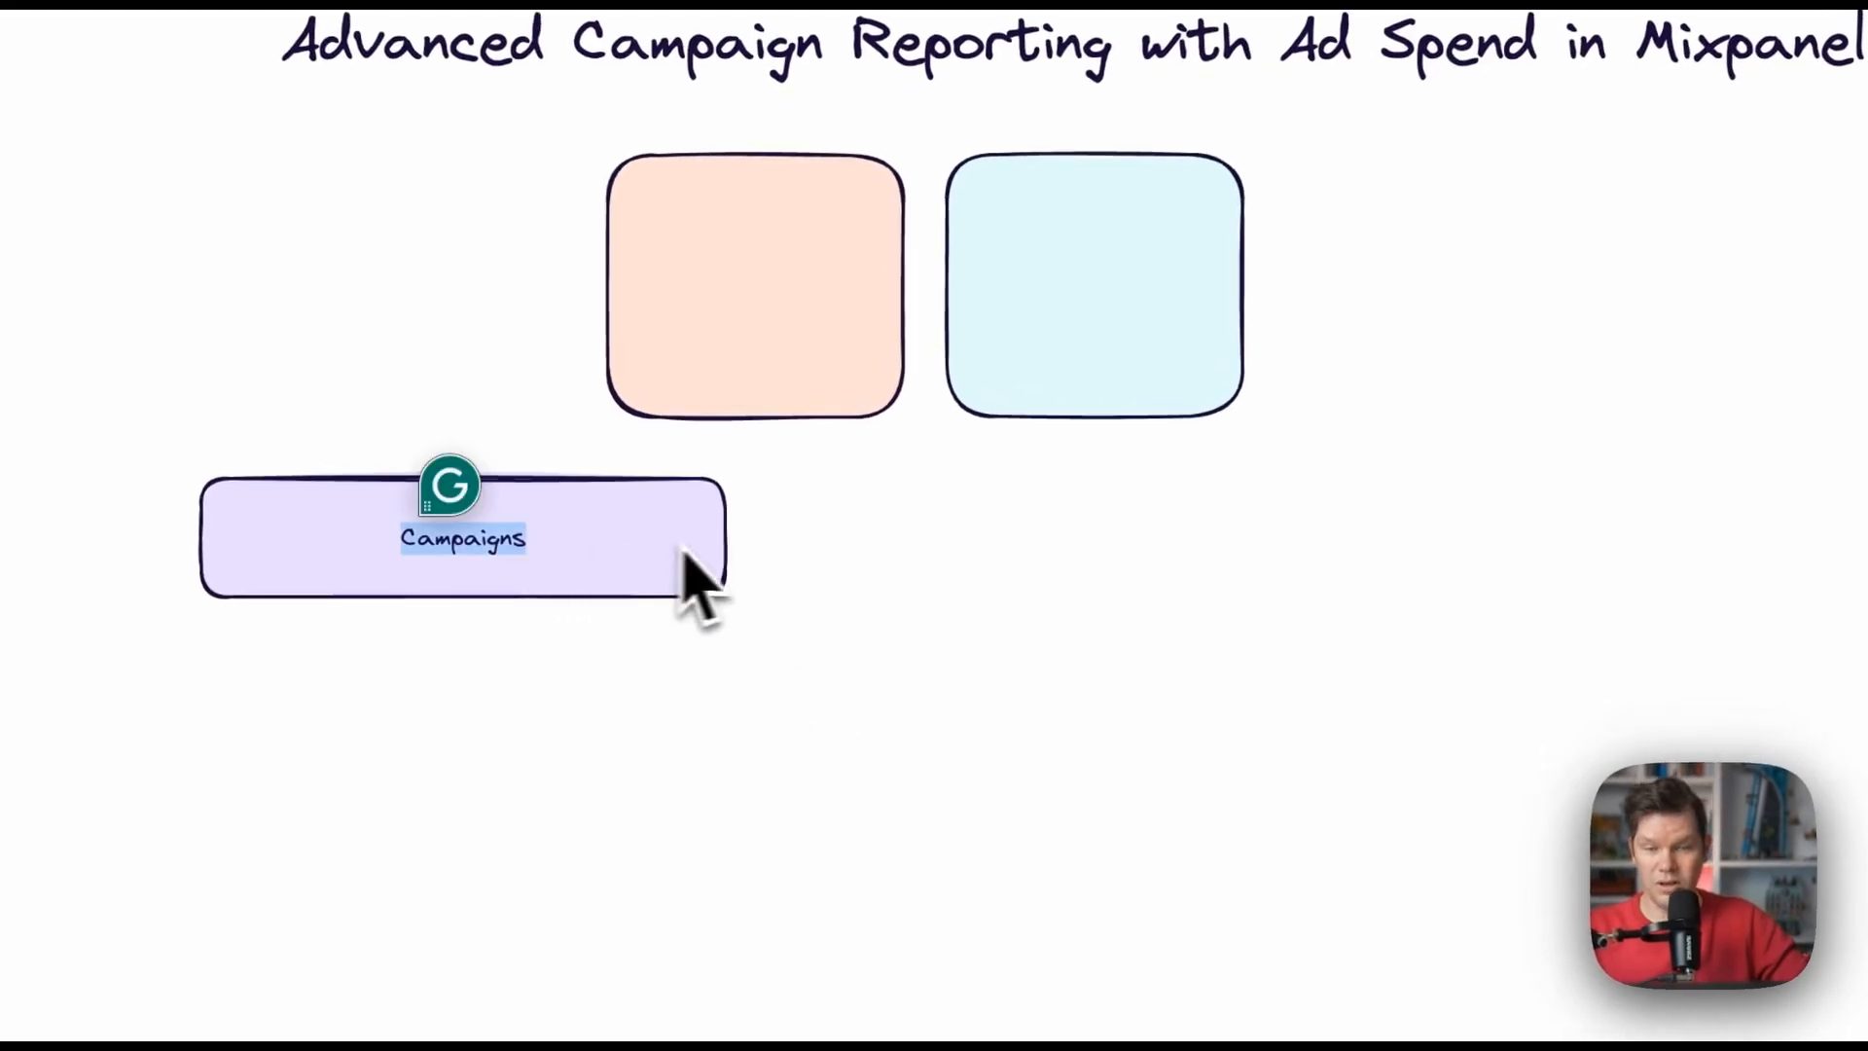
type("- UTM")
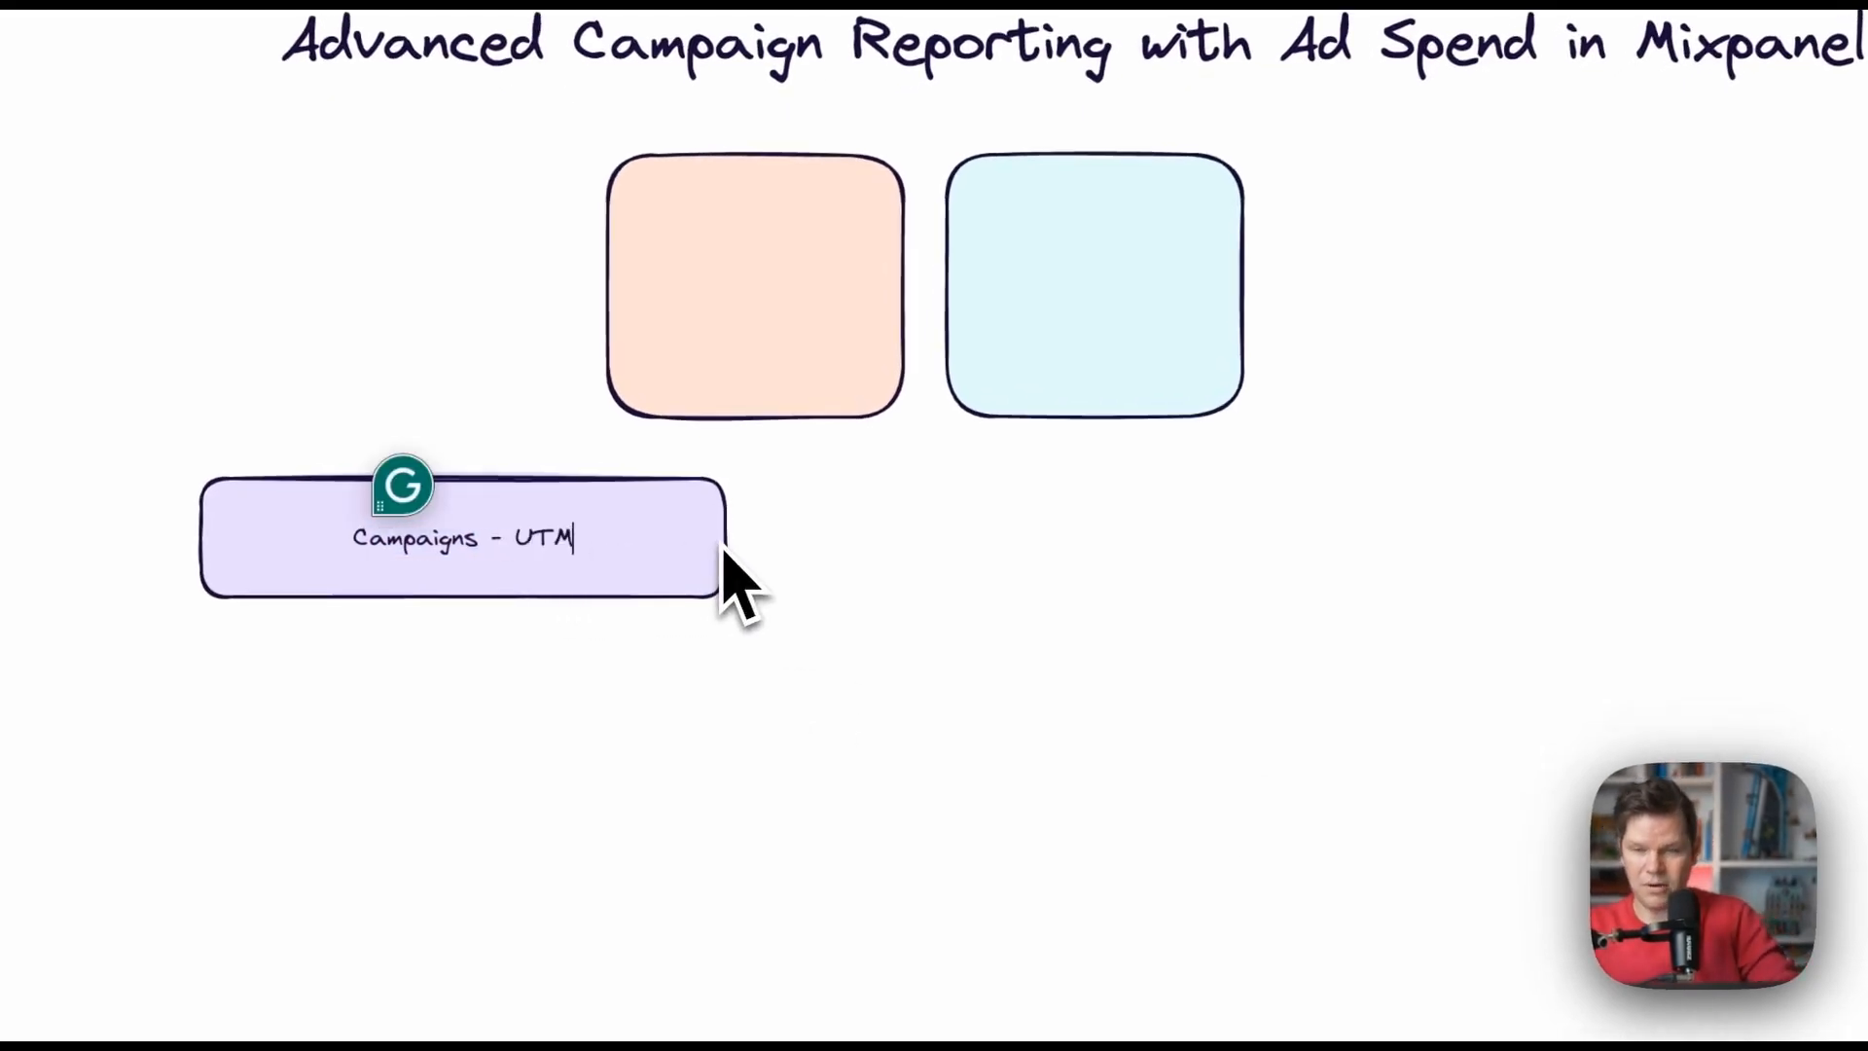
left_click(922, 645)
- Set the orange box aside and place the blue box beside the purple one as a wide, flat rectangle
left_click_drag(725, 264, 1358, 487)
left_click_drag(561, 512, 1297, 575)
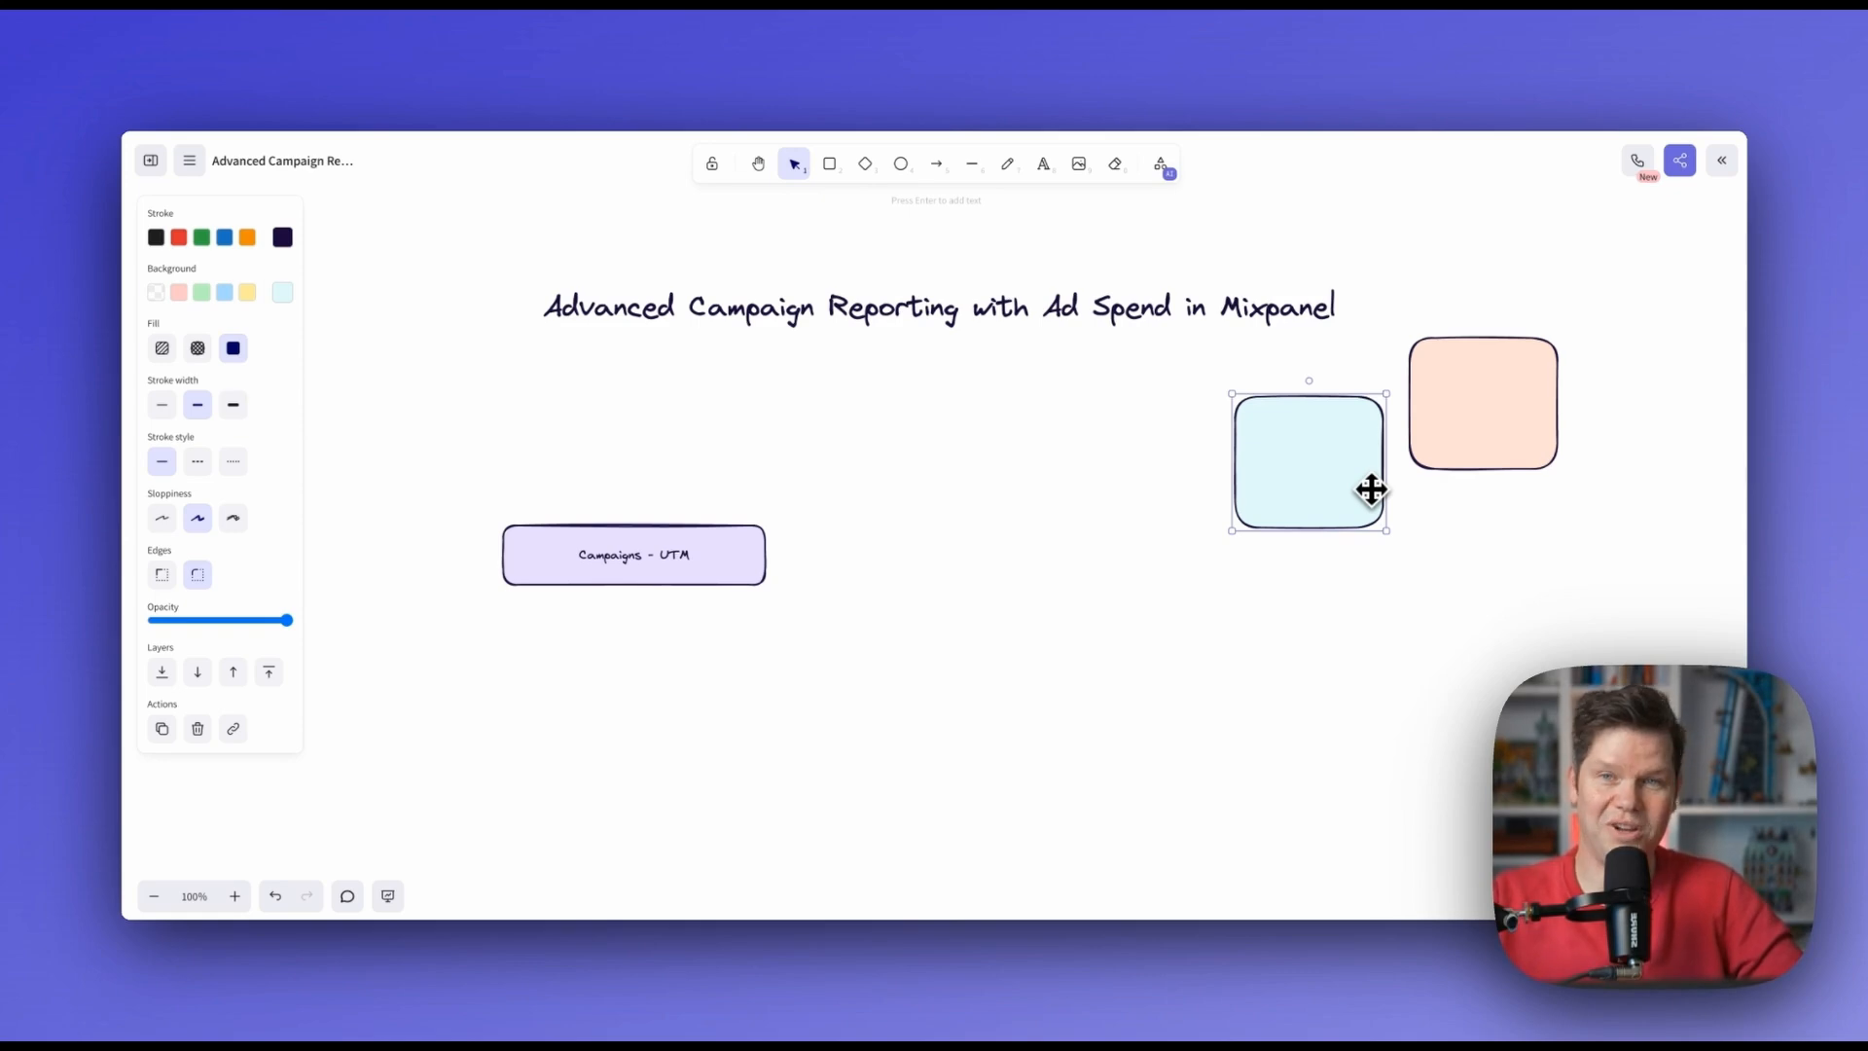
left_click_drag(1292, 430, 785, 500)
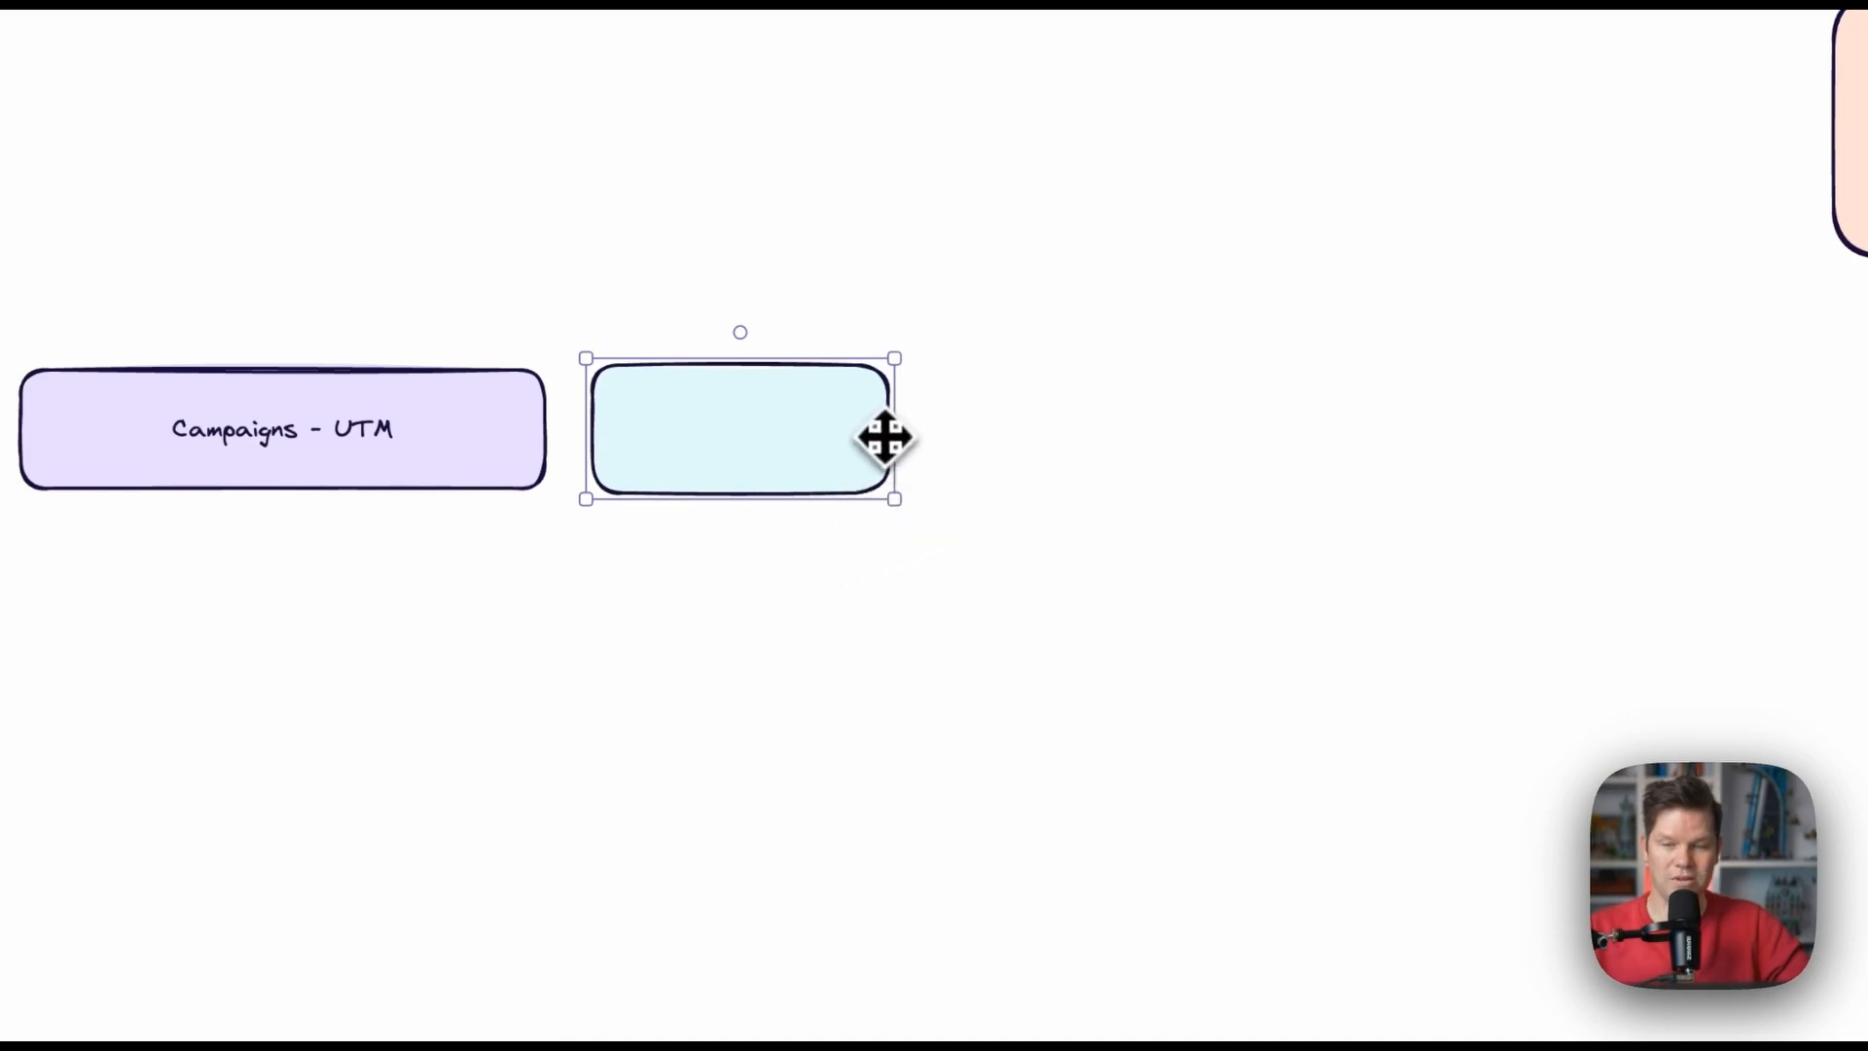
left_click_drag(890, 438, 1207, 428)
left_click(1325, 449)
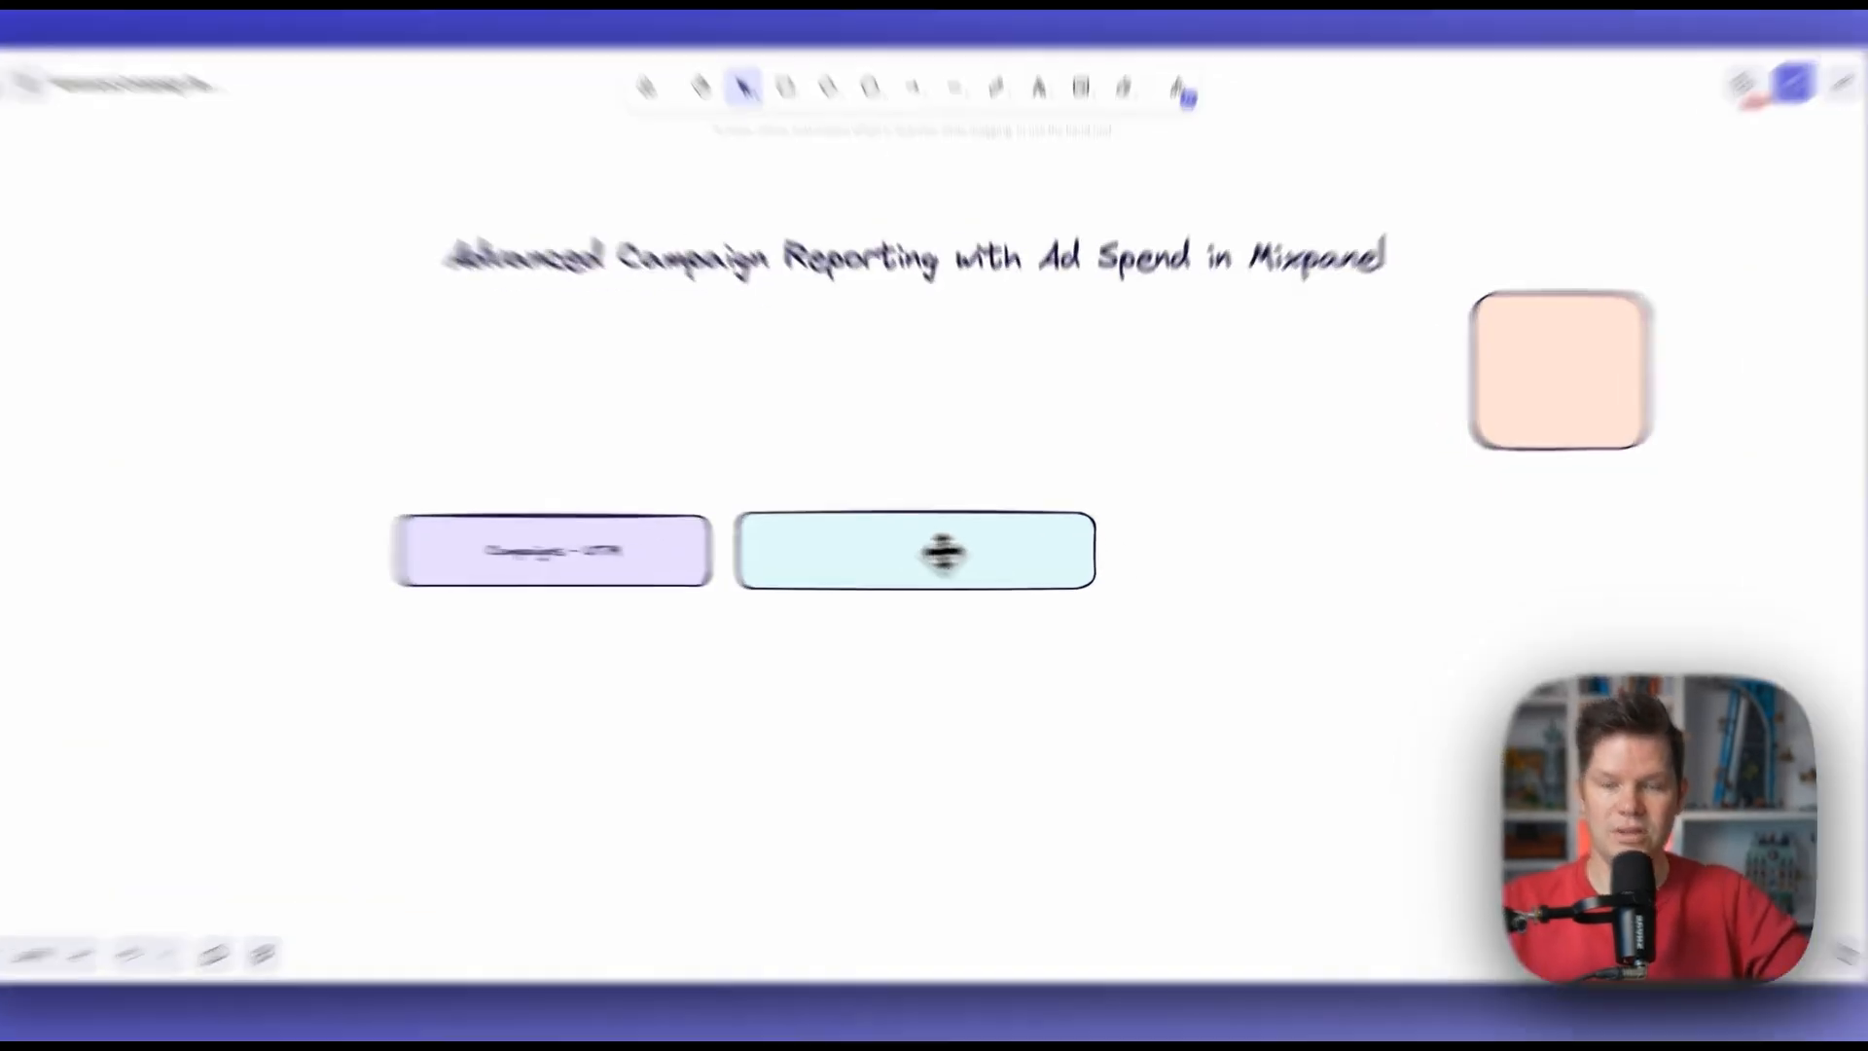
- Label the blue box "Core Metrics: Session/Visit, Mid Funnel events, conversion, revenue"
double_click(914, 564)
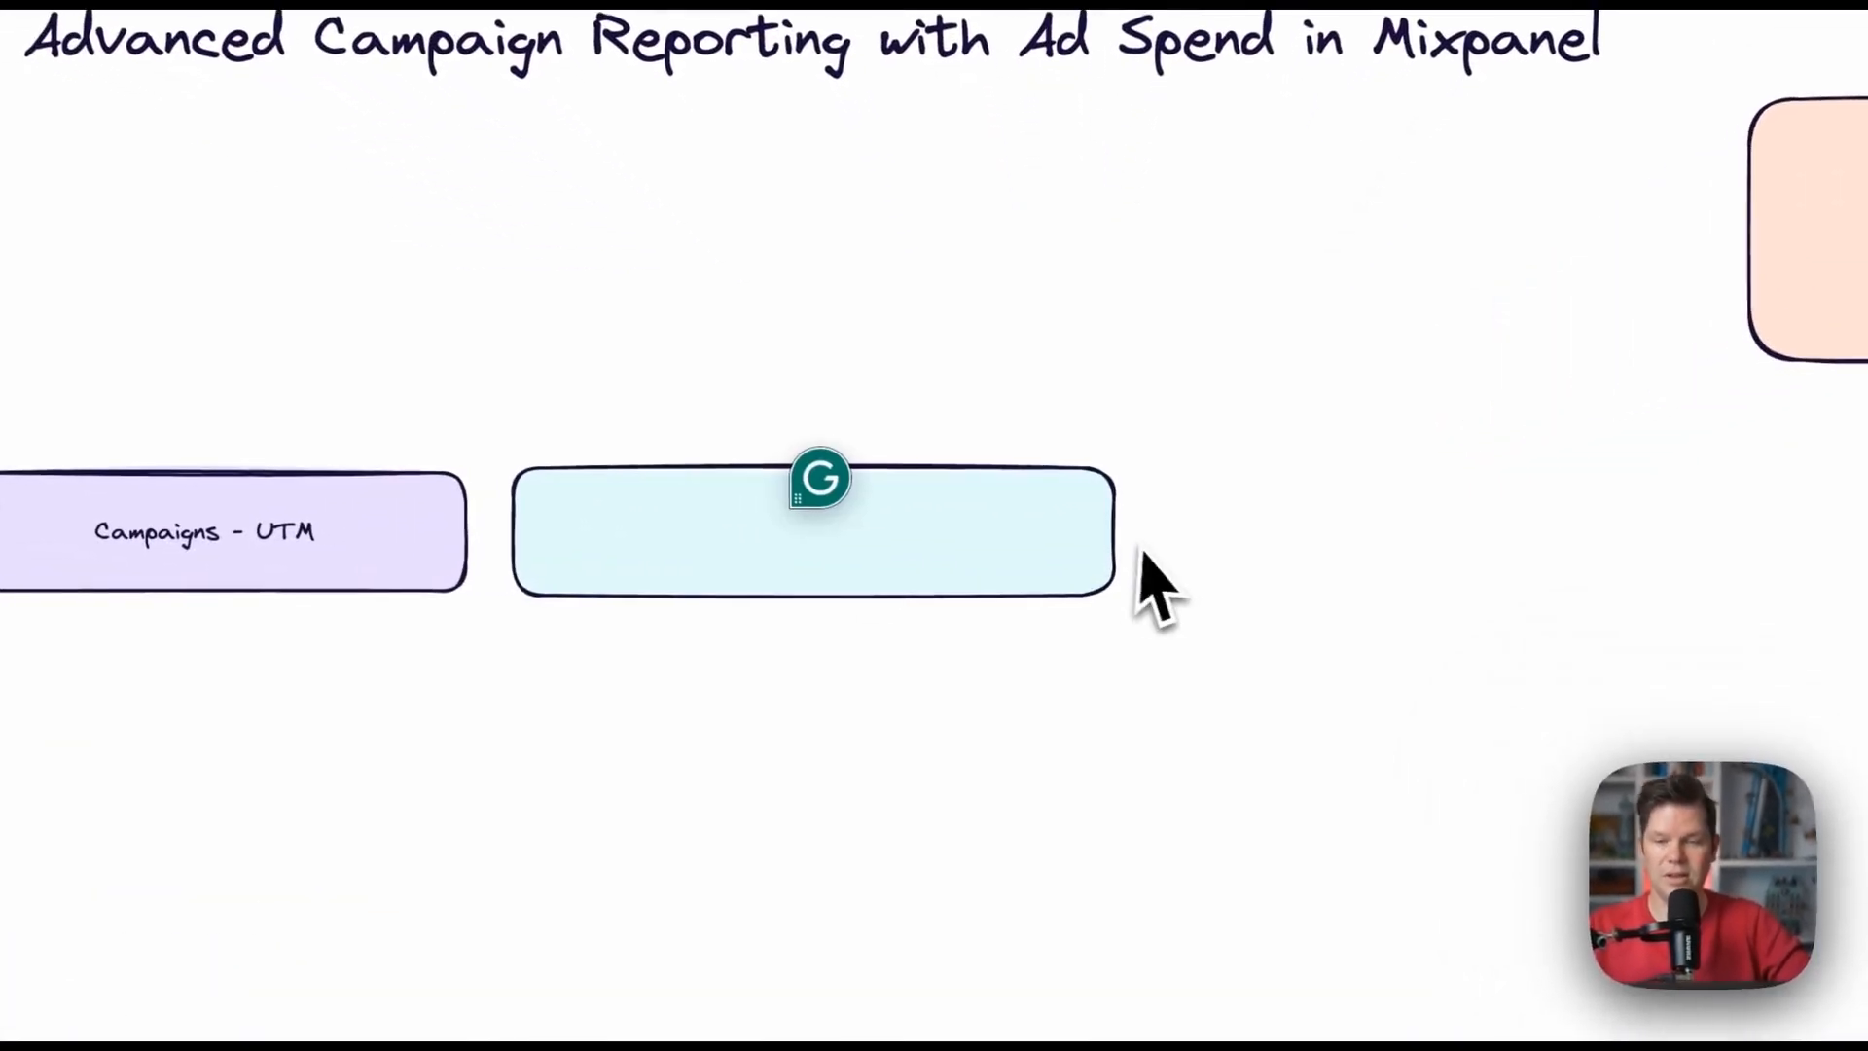
type("Core ")
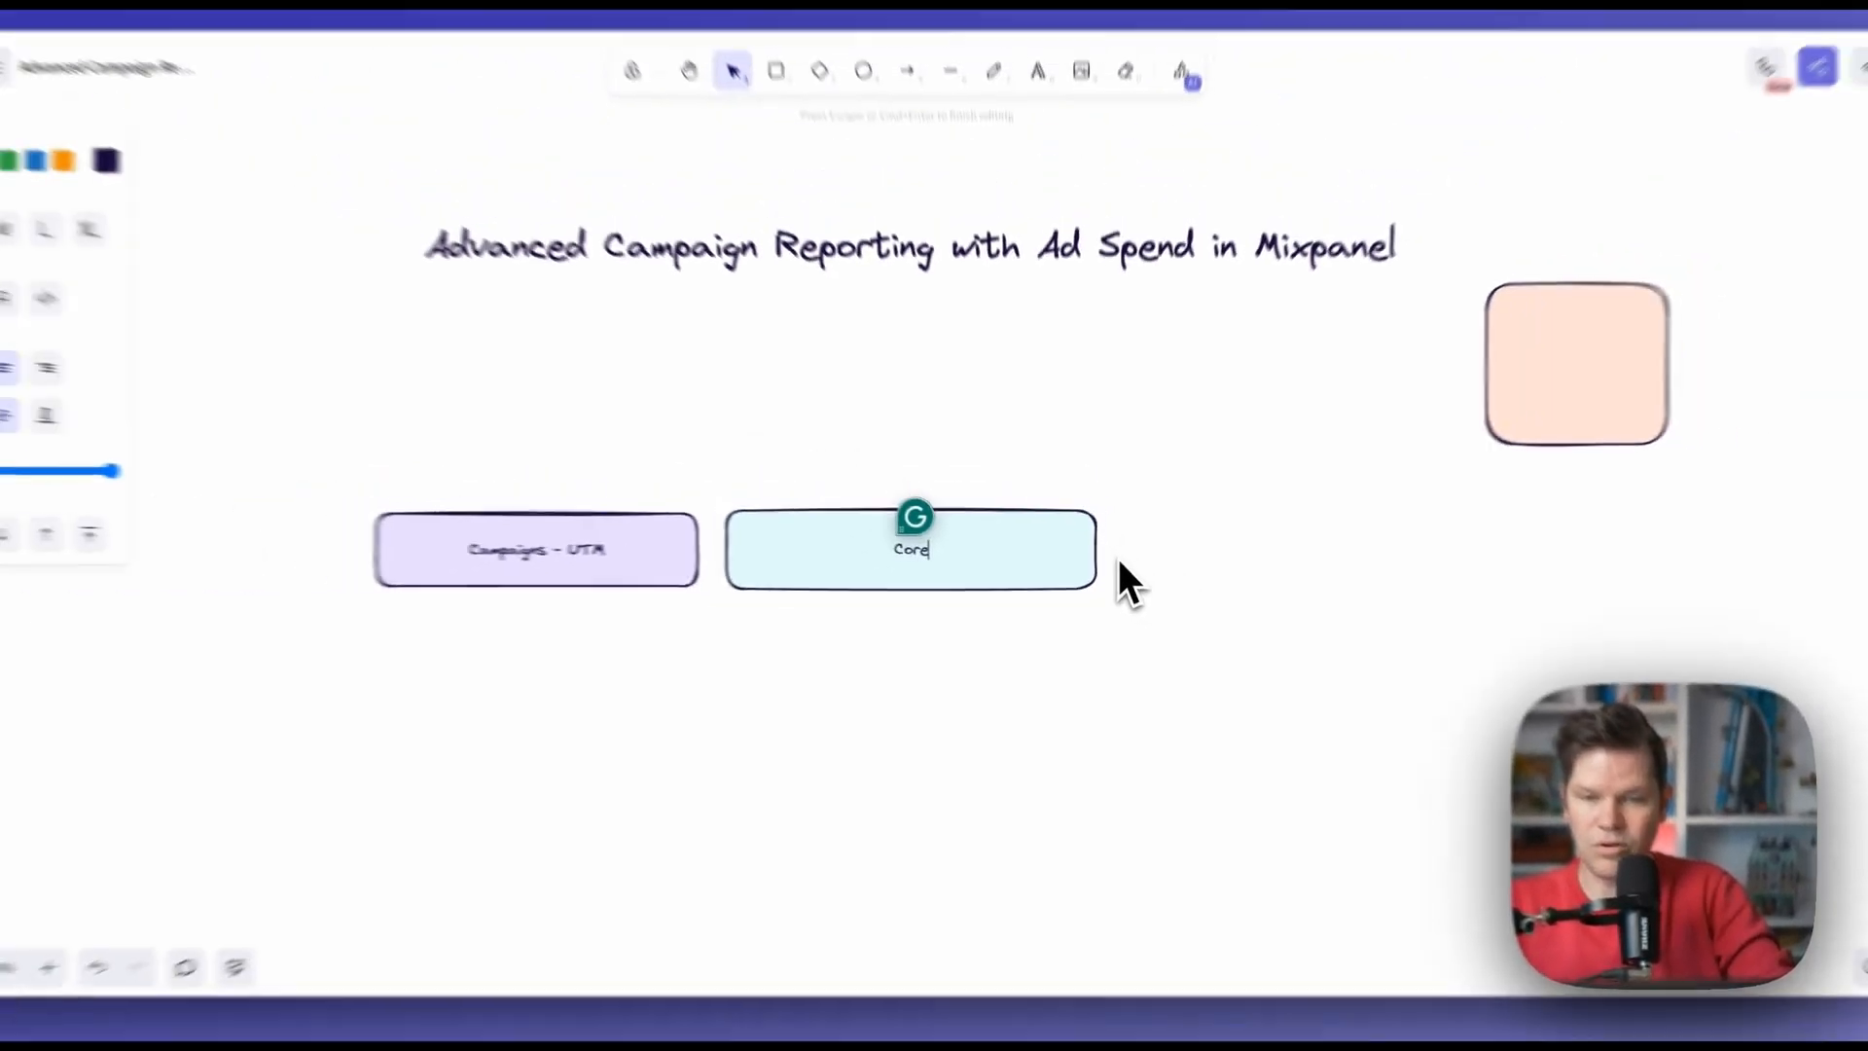
type("Metrics: Sessio")
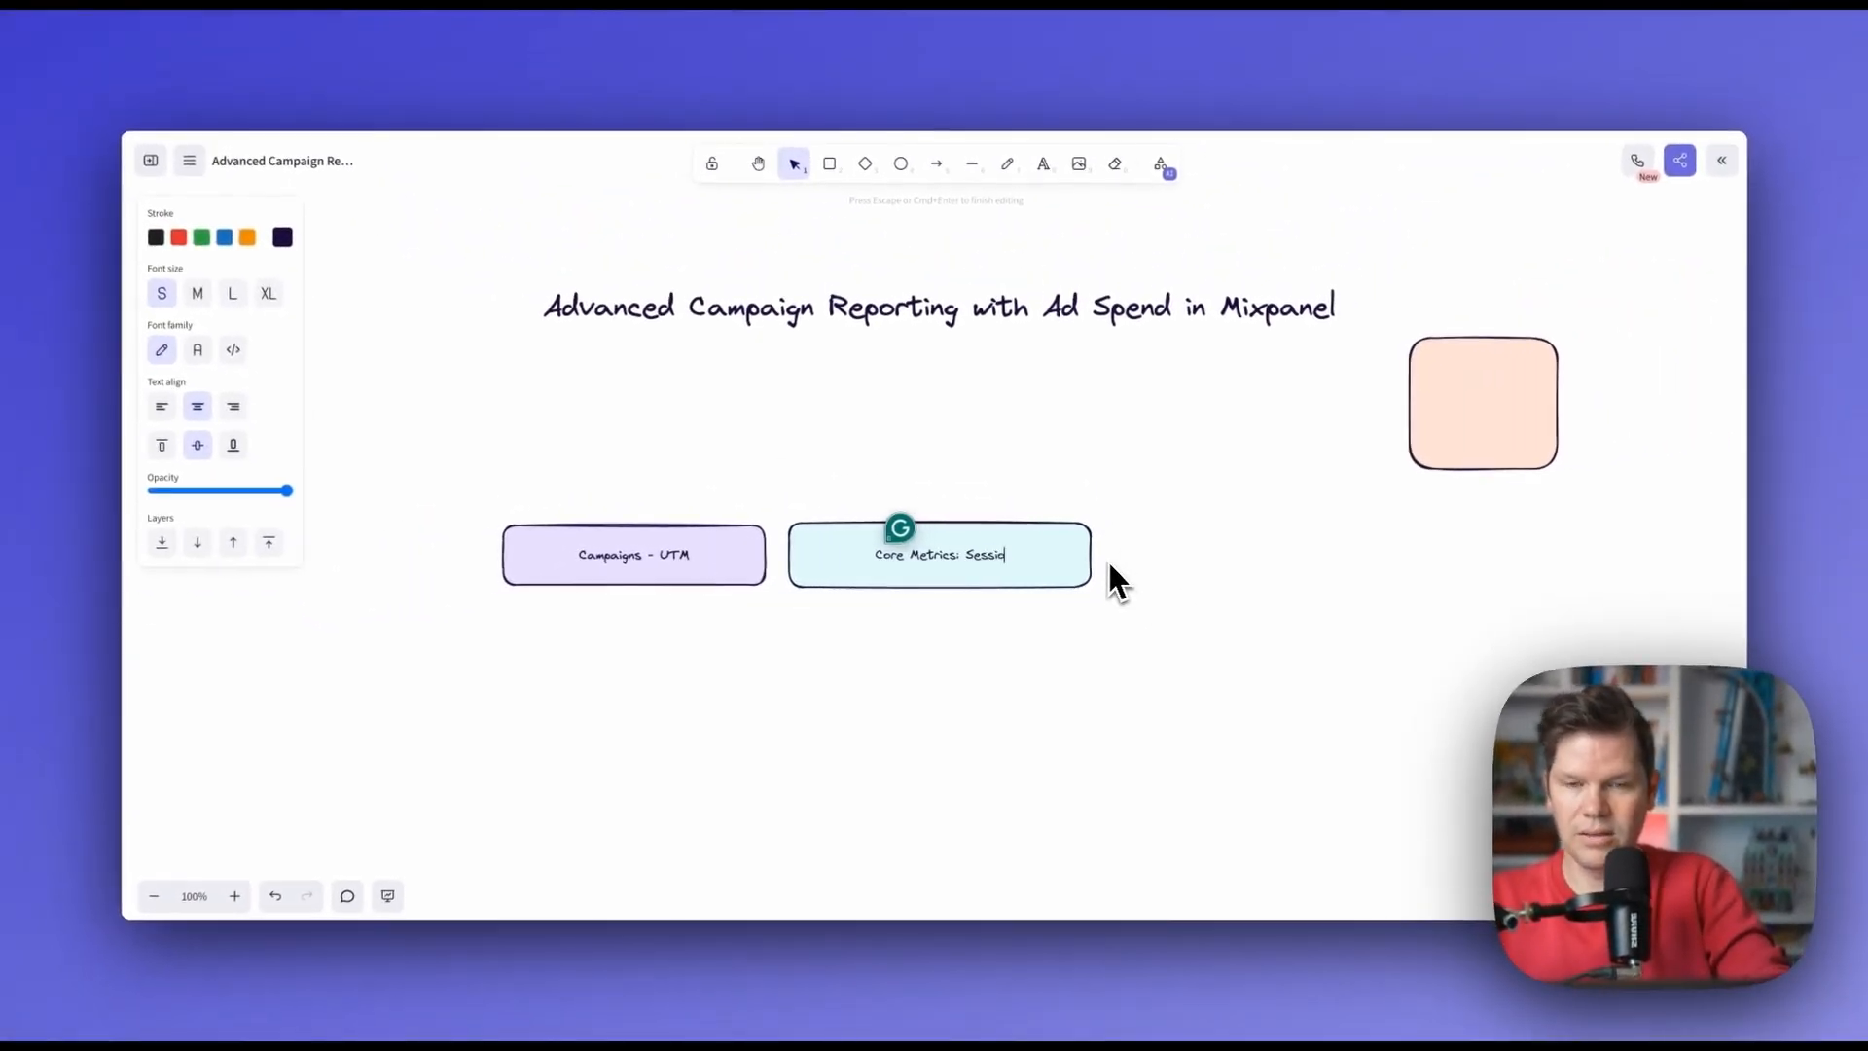
type("n/Vis")
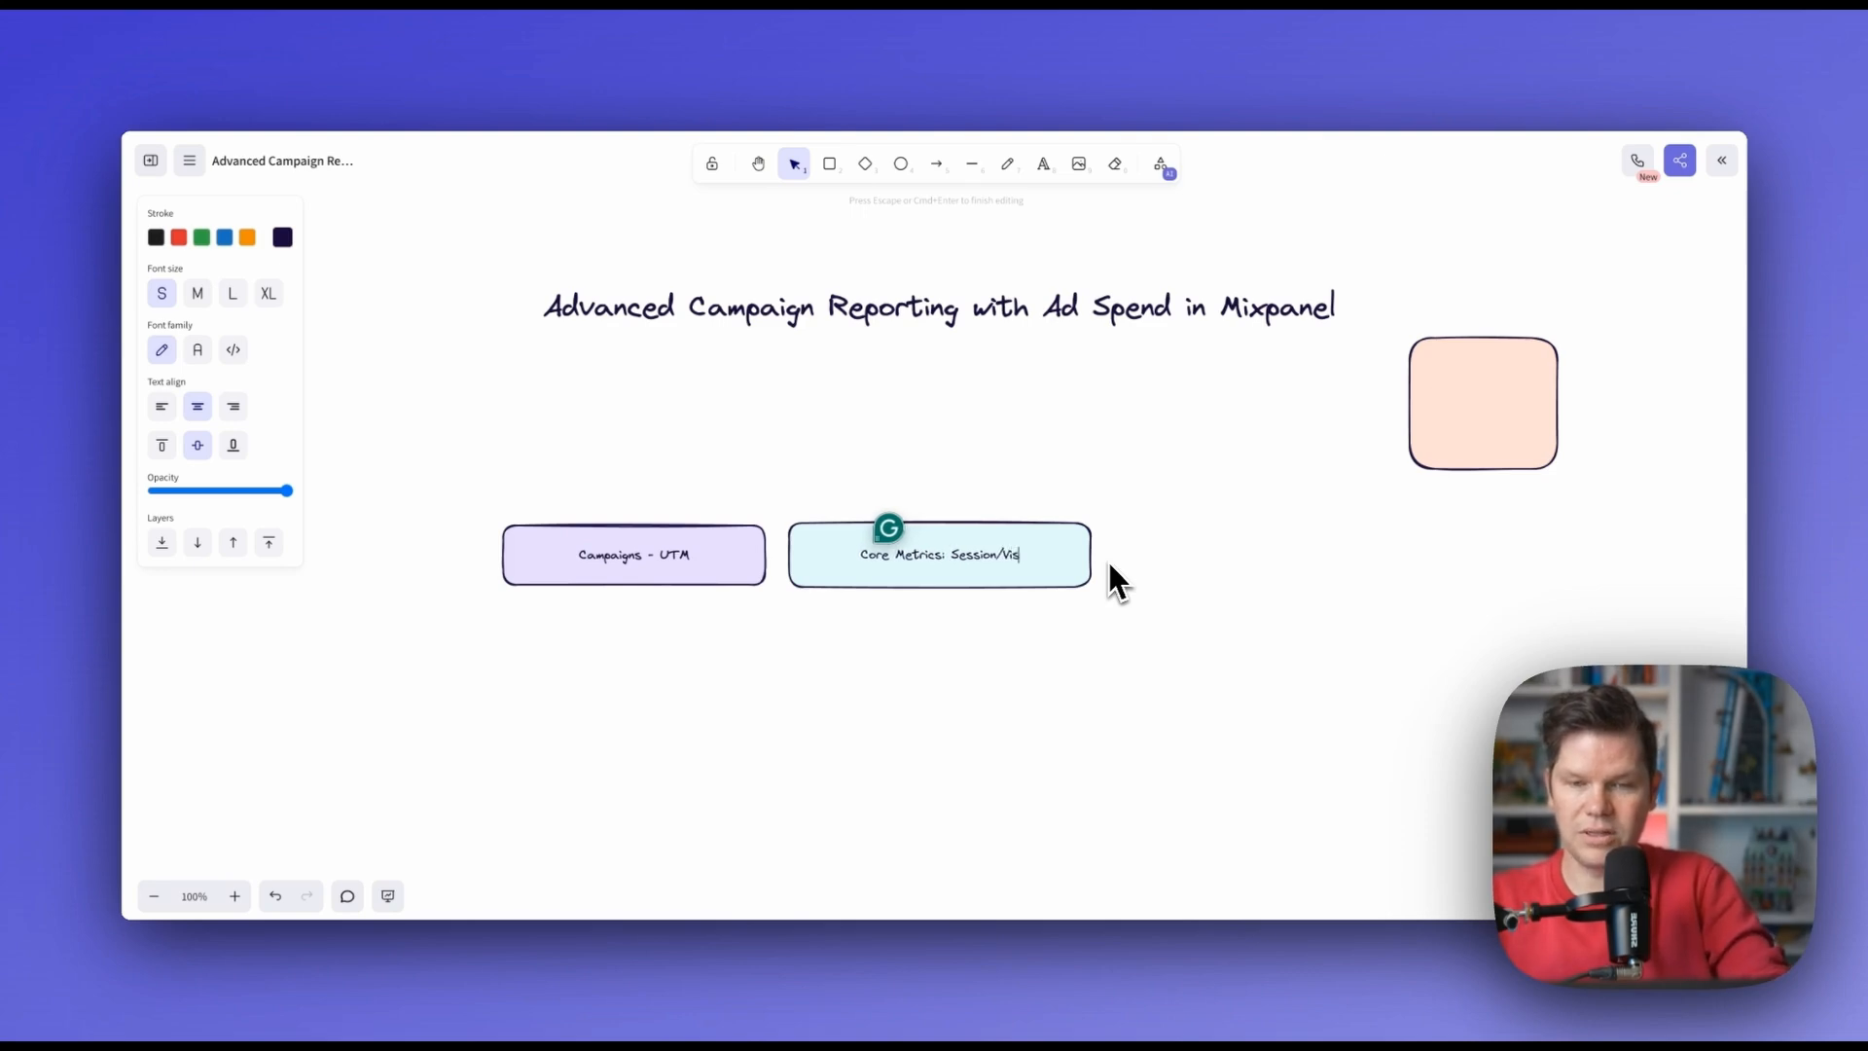
type("it, ")
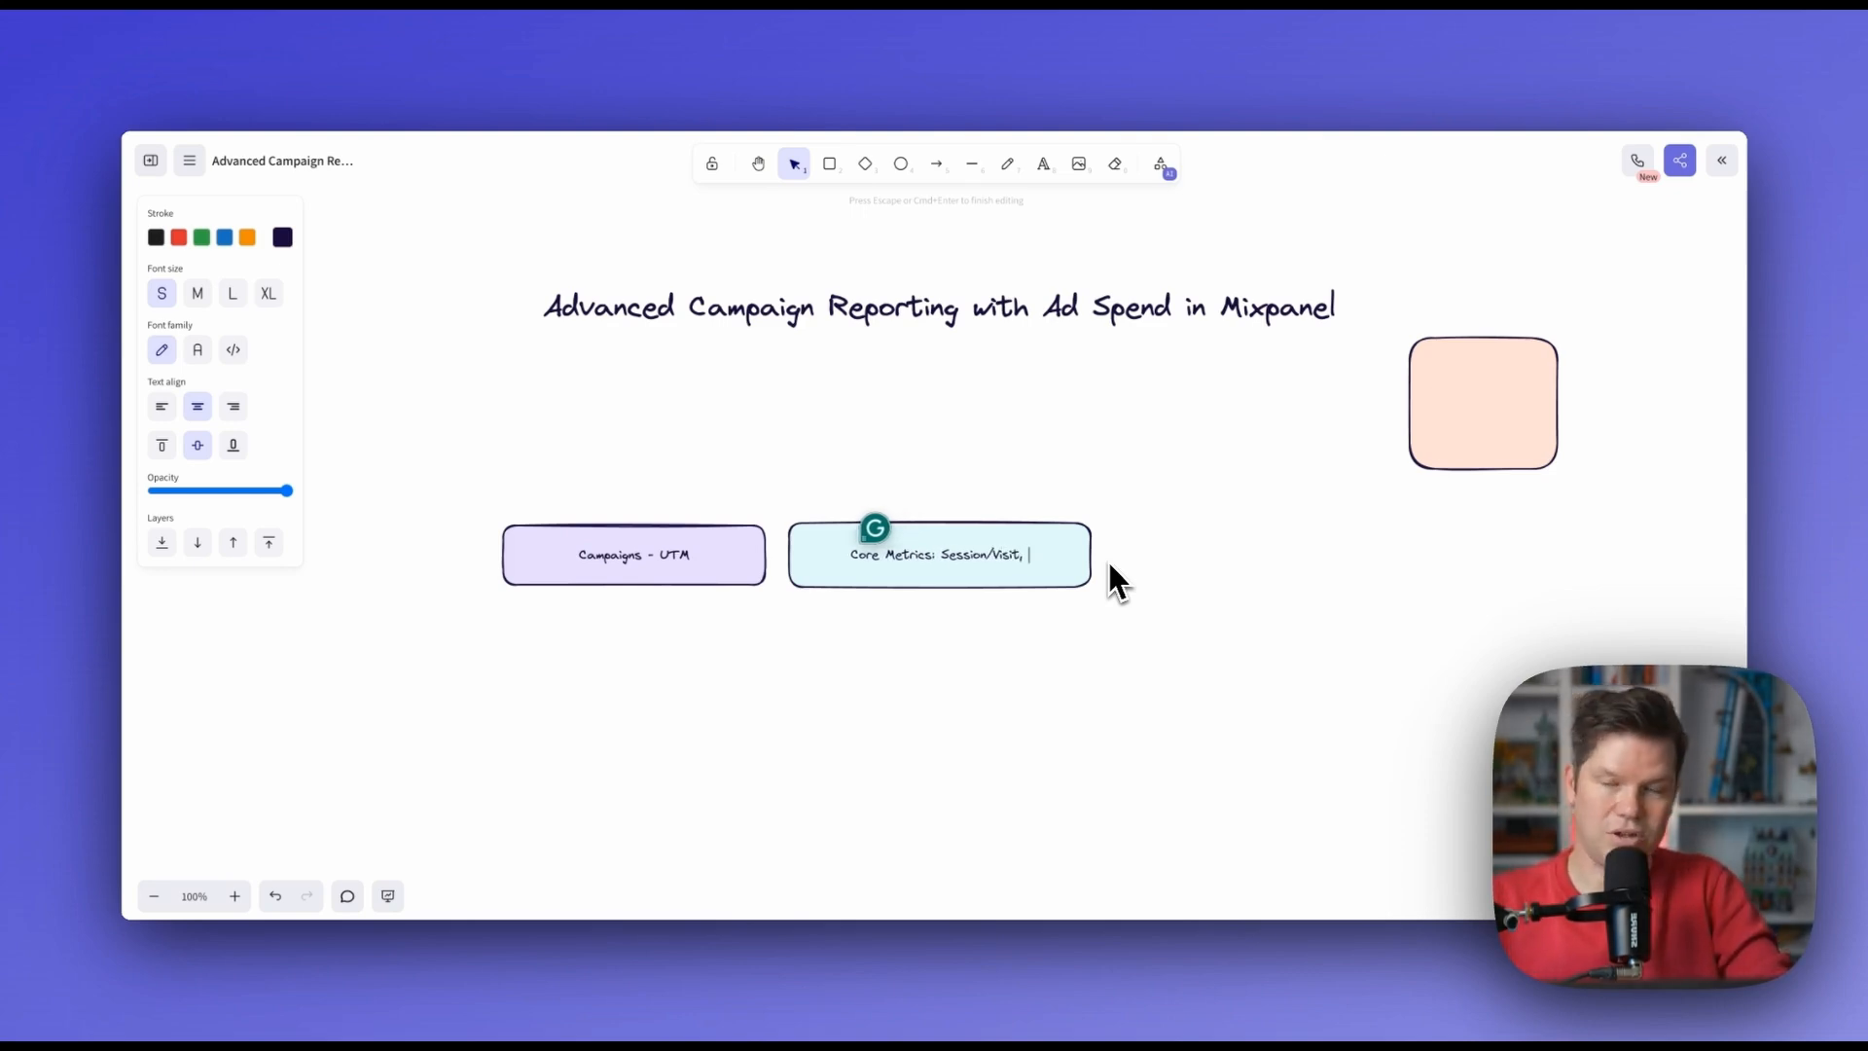
type("Mid Fu")
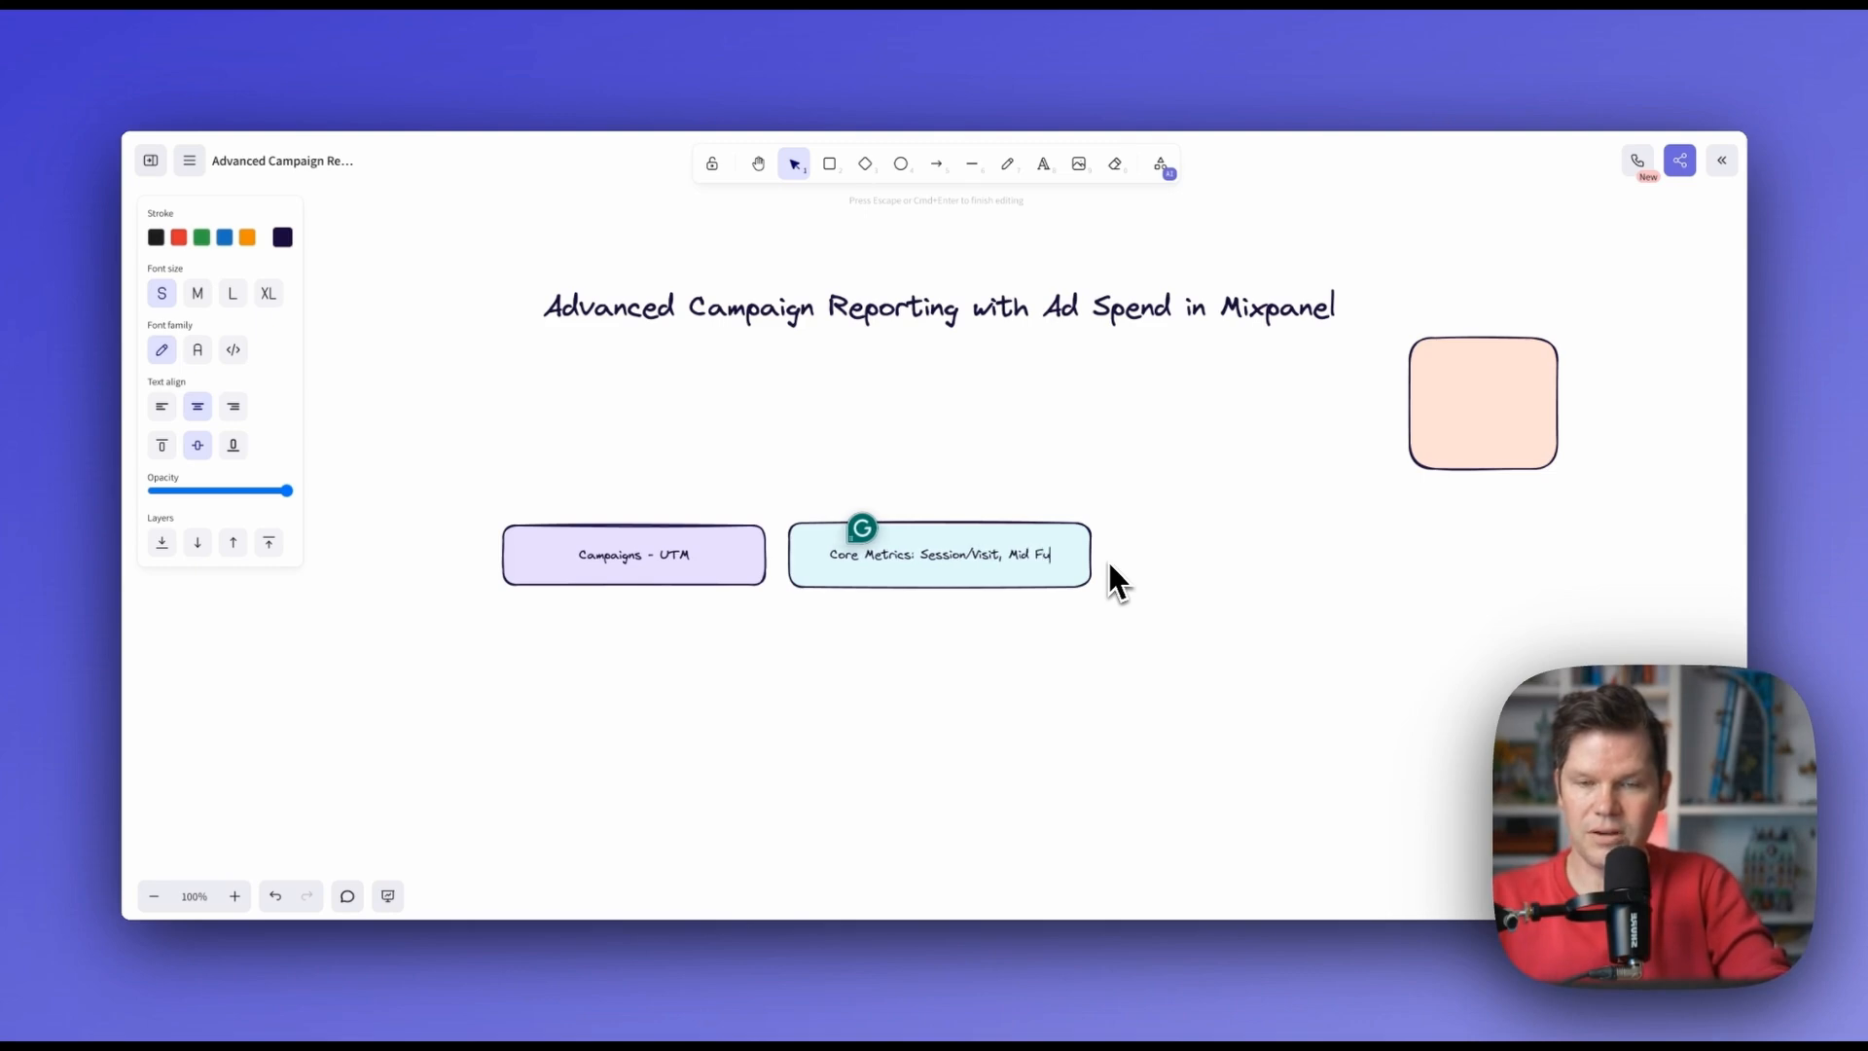
type("nnel event")
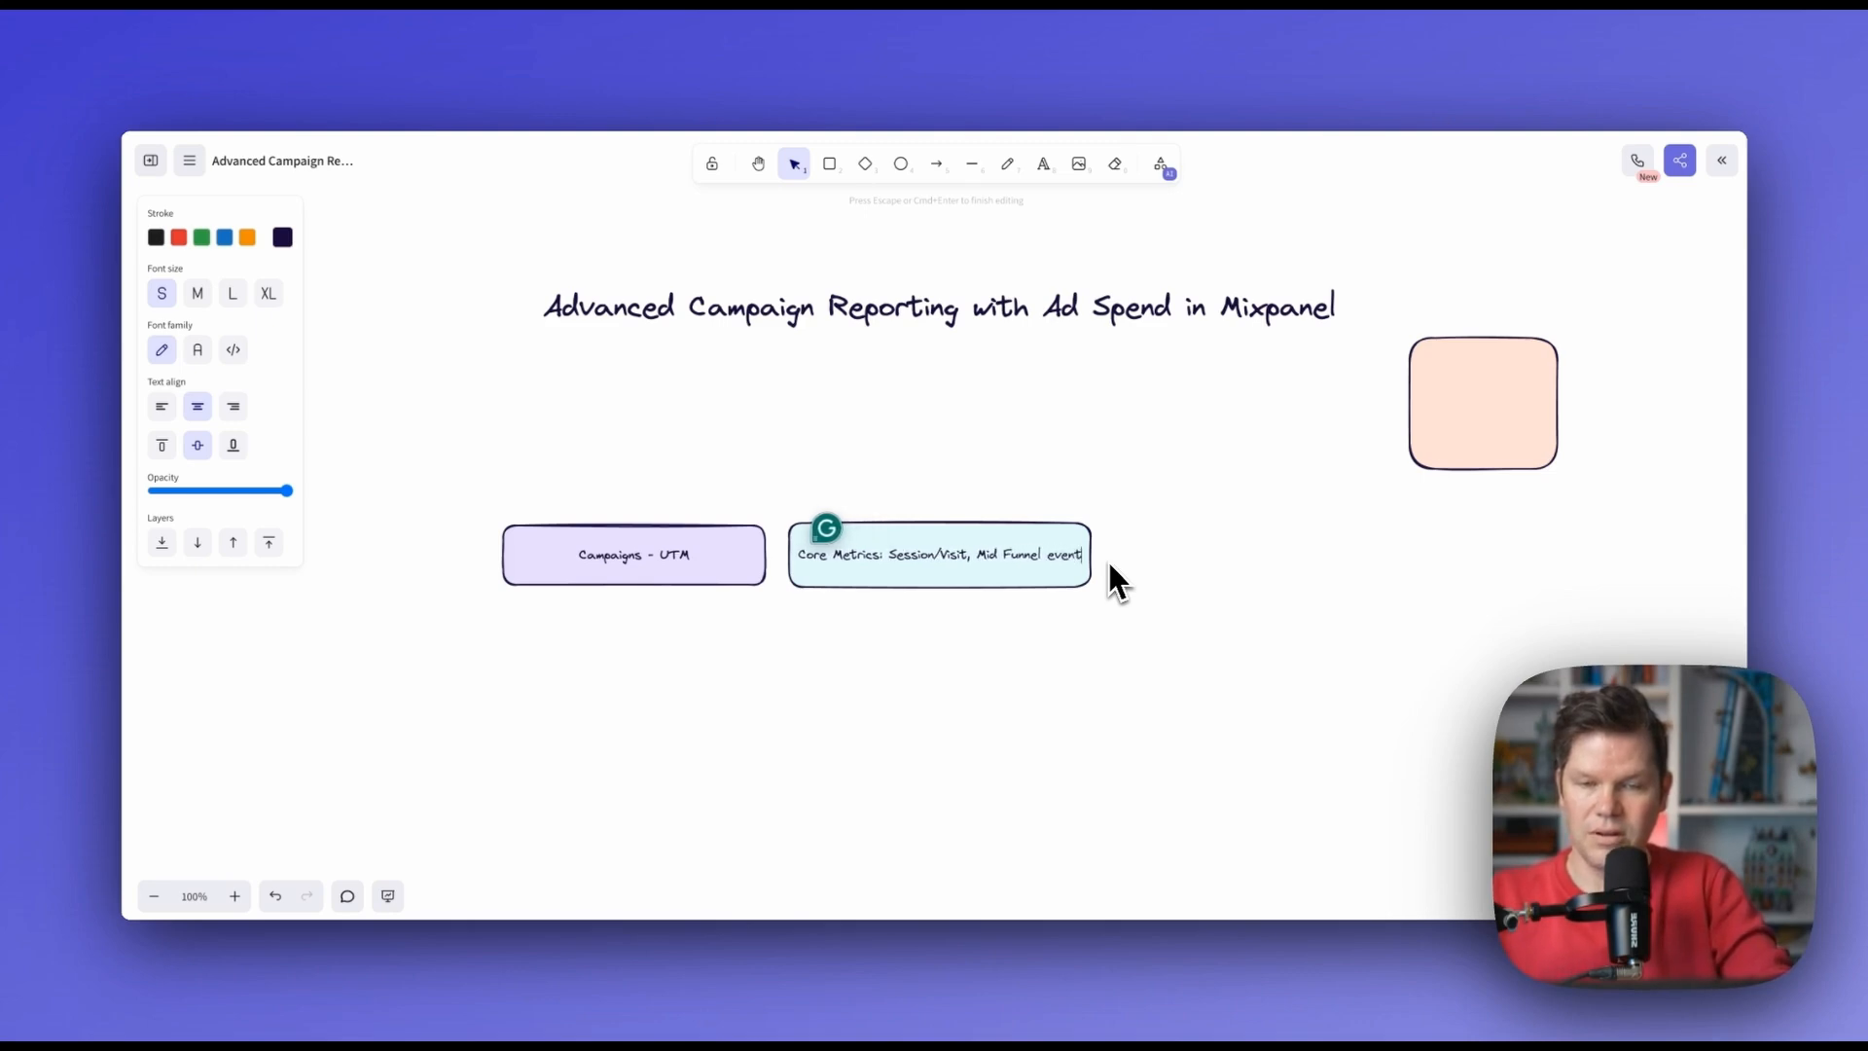
type("s,")
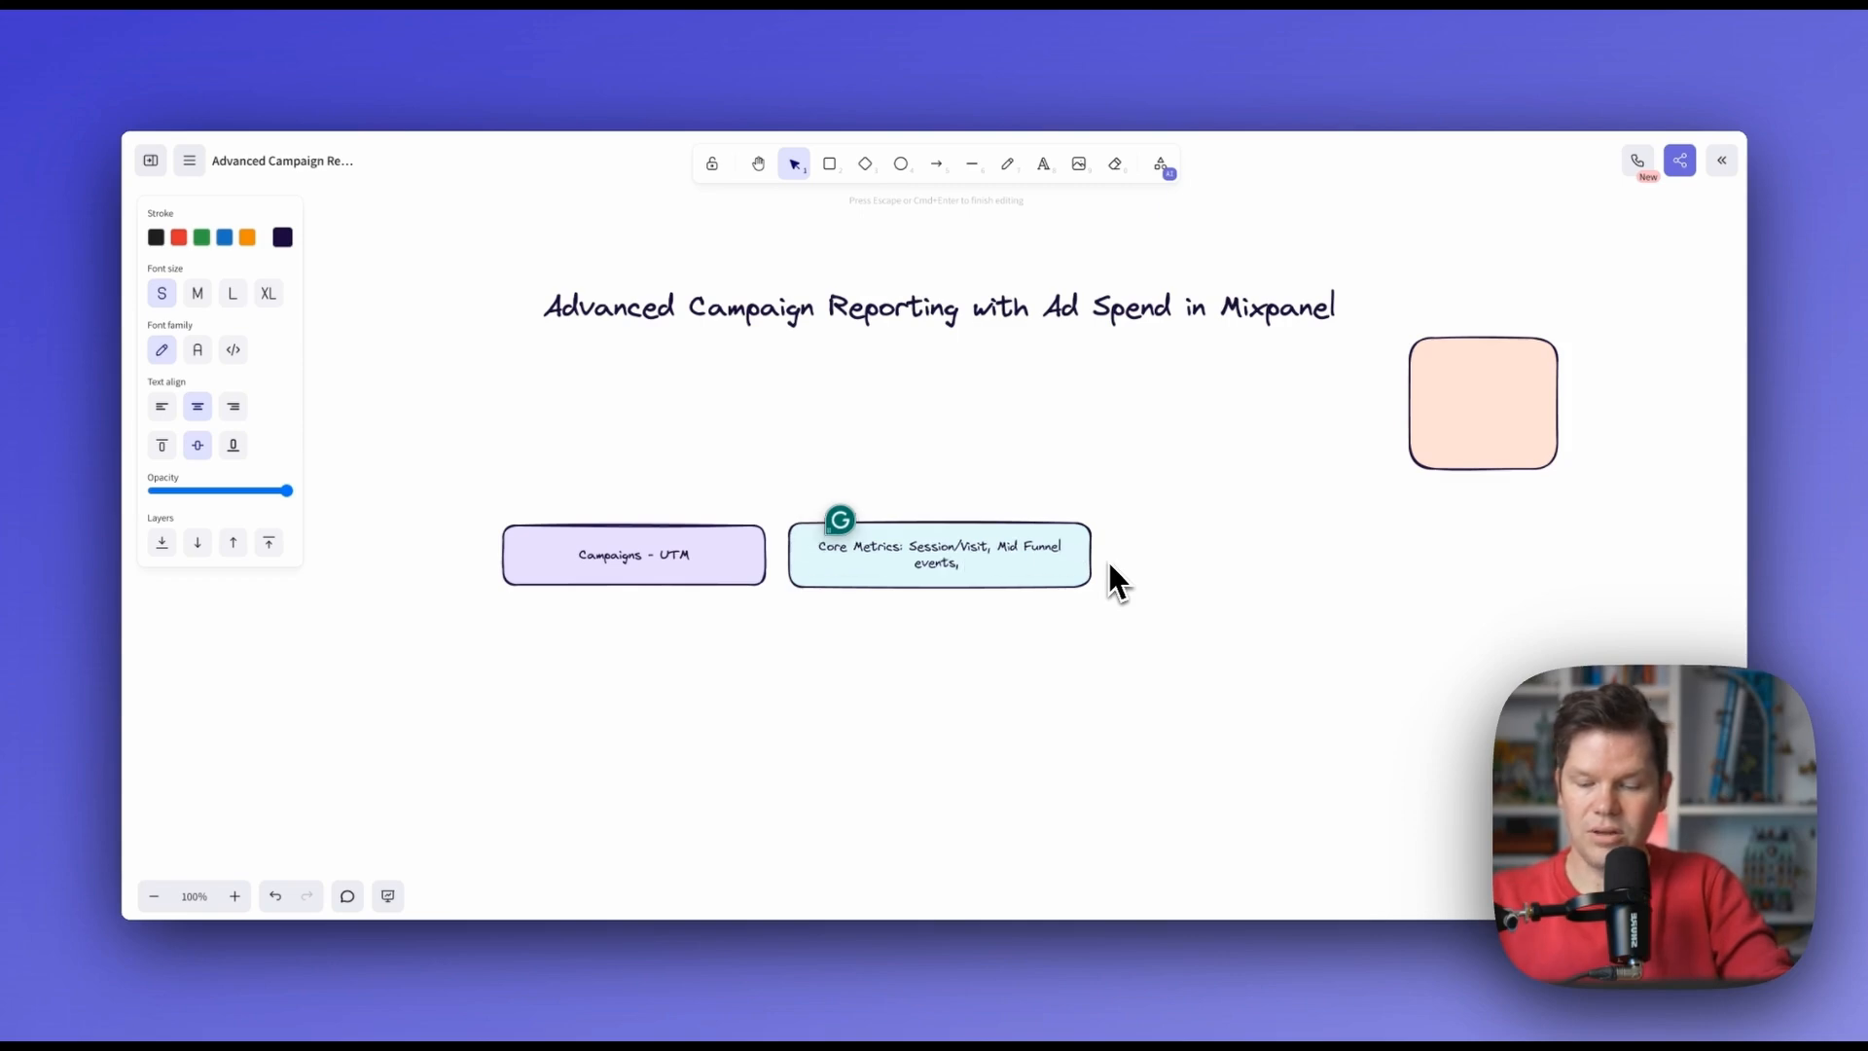
type(" conversion, ")
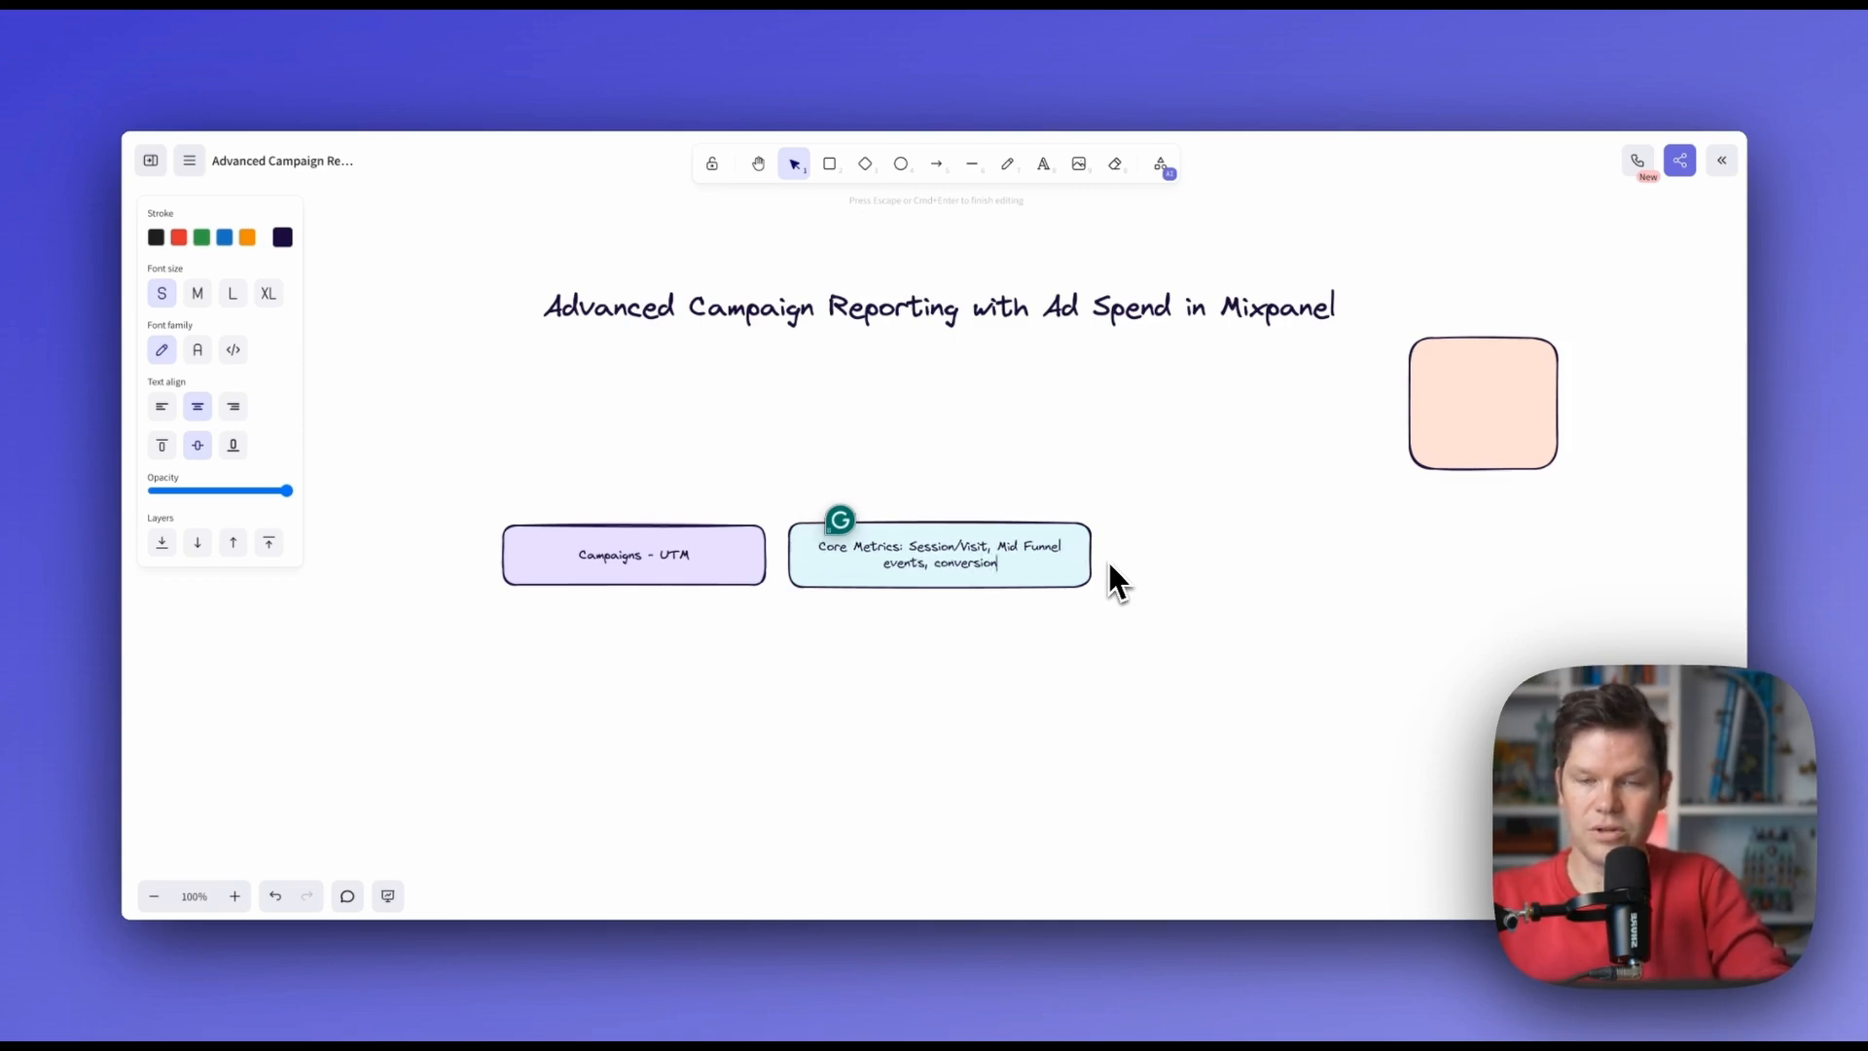
type("revenue")
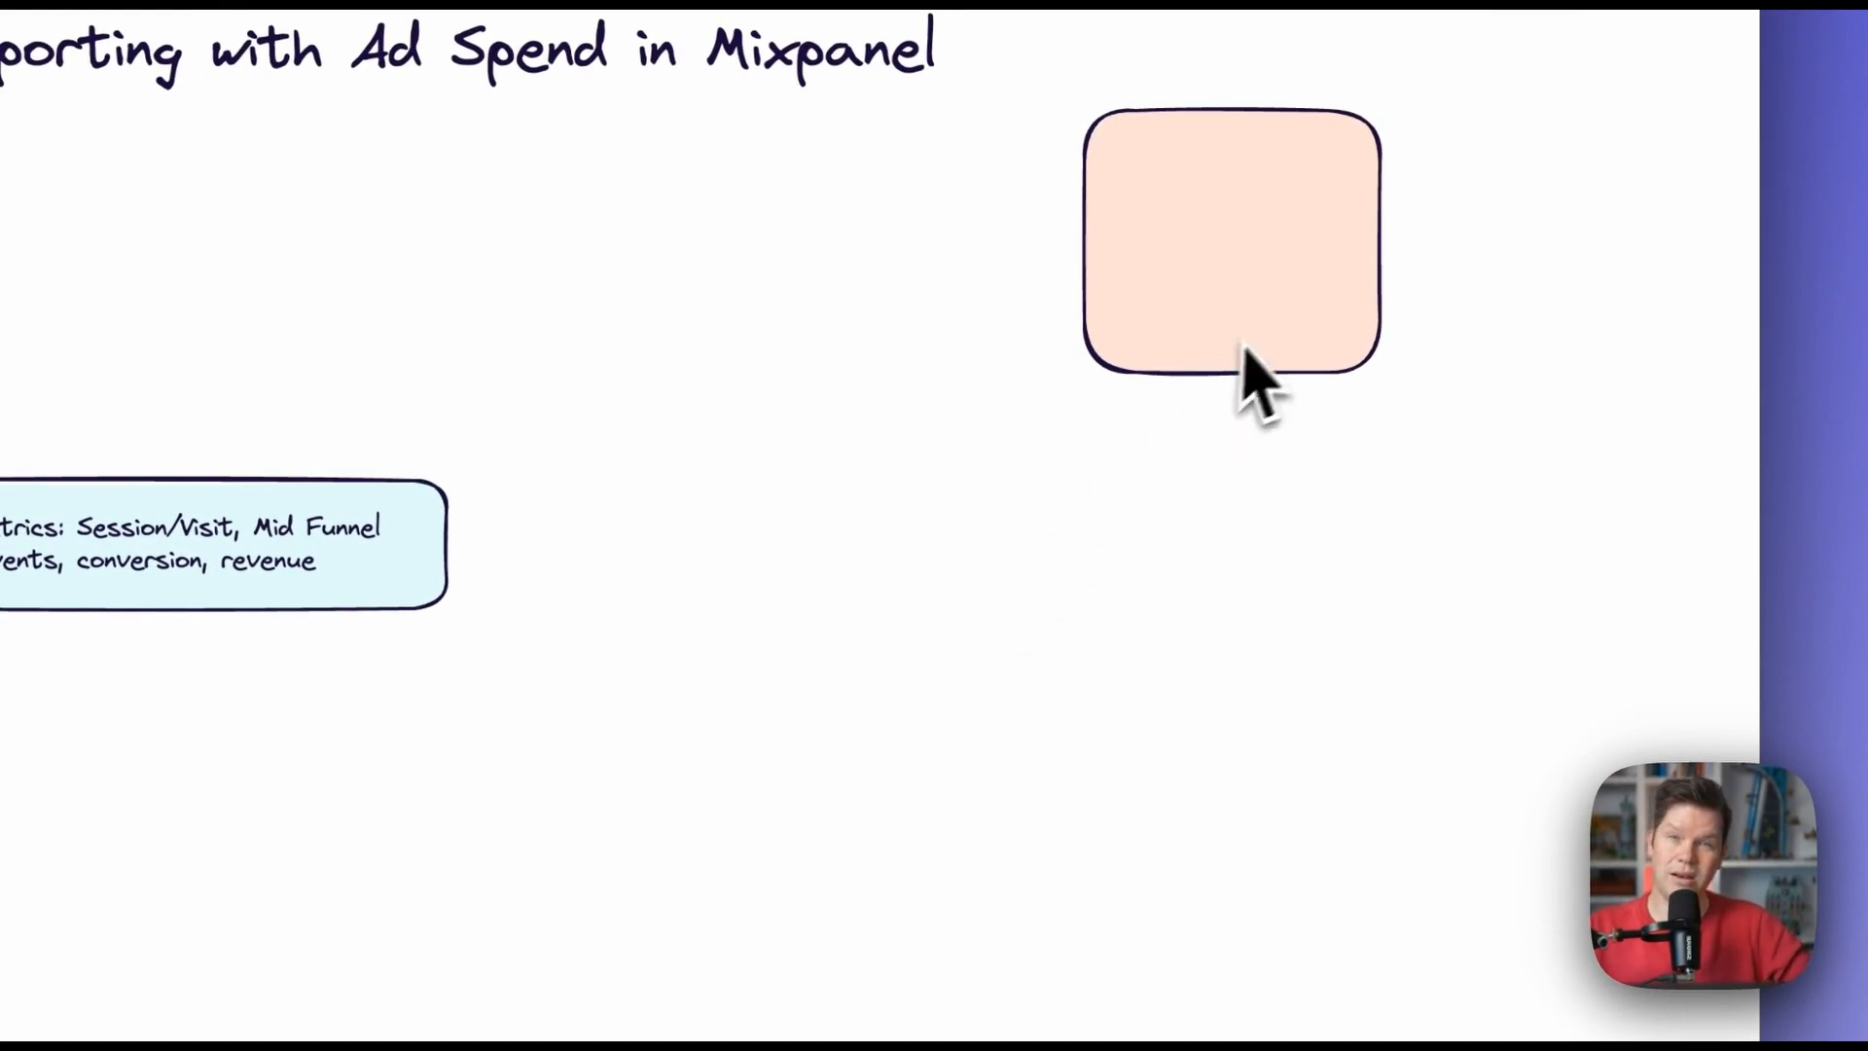
- Place the orange box beside the blue one and reshape it into a matching wide, flat rectangle
left_click(1224, 288)
left_click_drag(1224, 288, 638, 637)
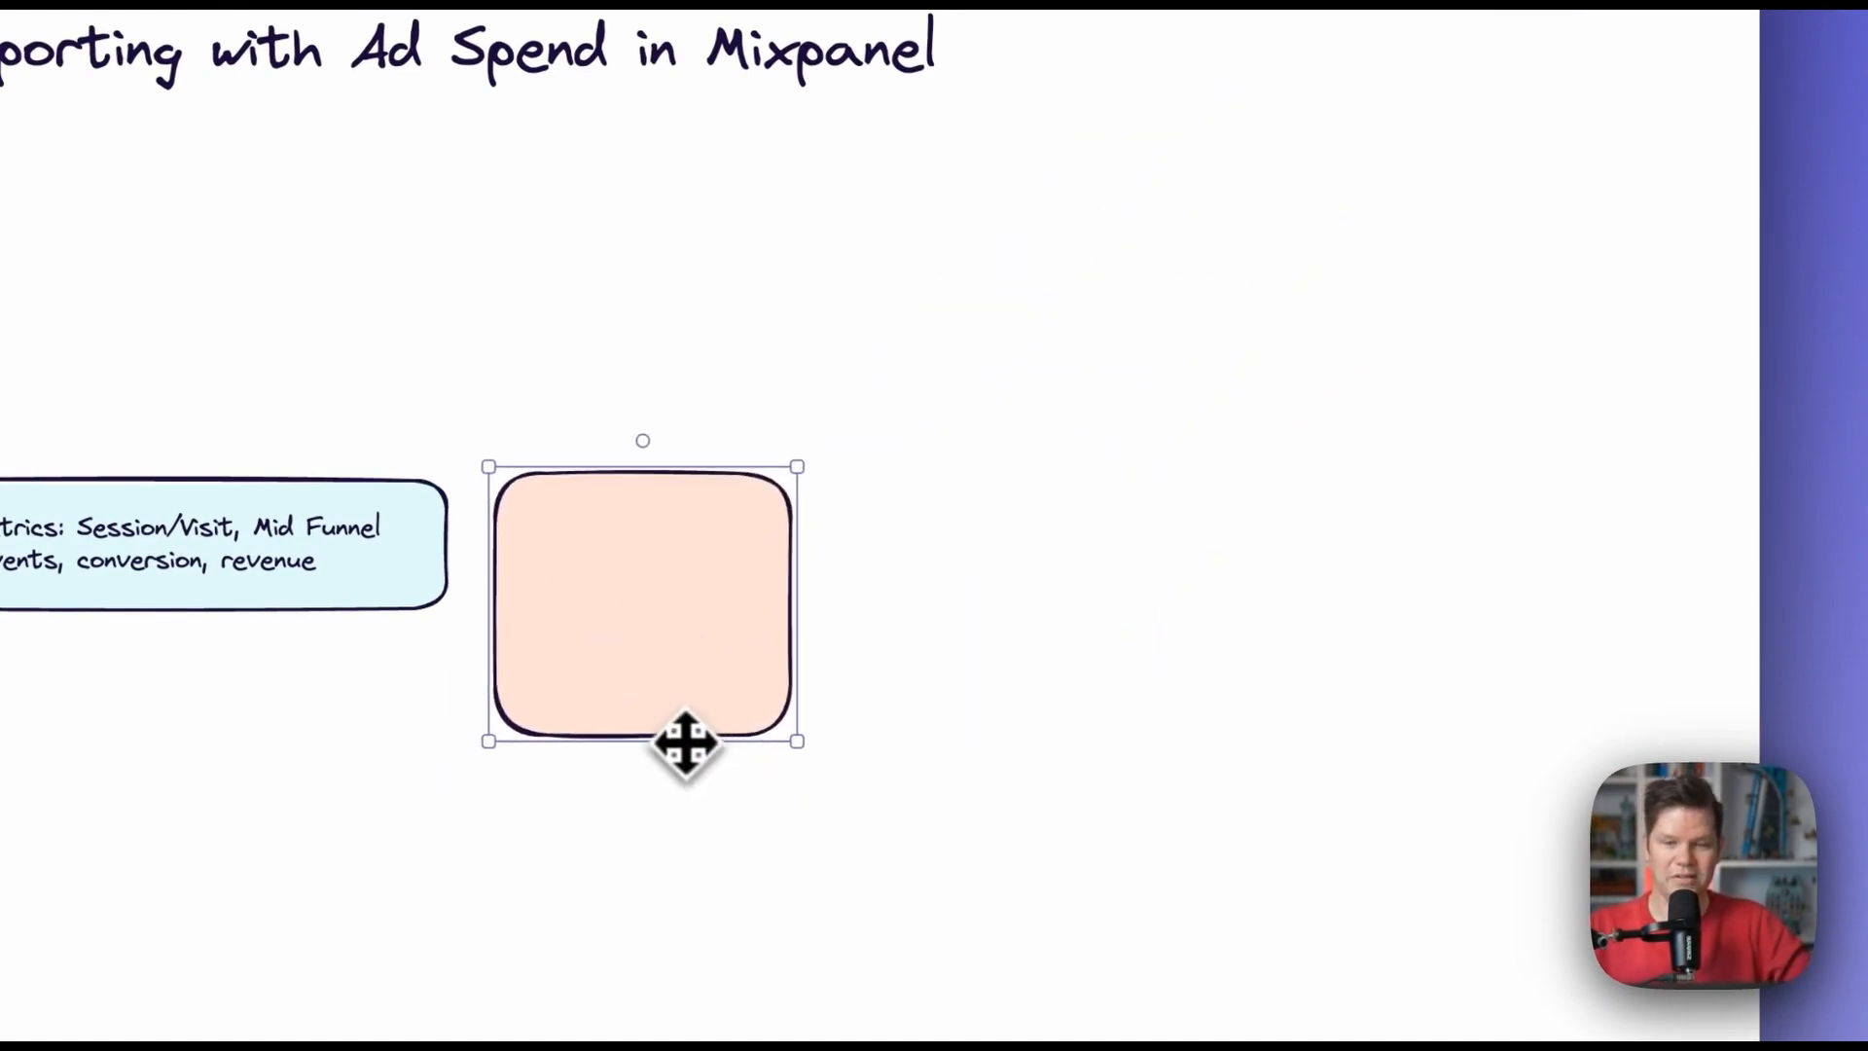
left_click_drag(652, 748, 655, 600)
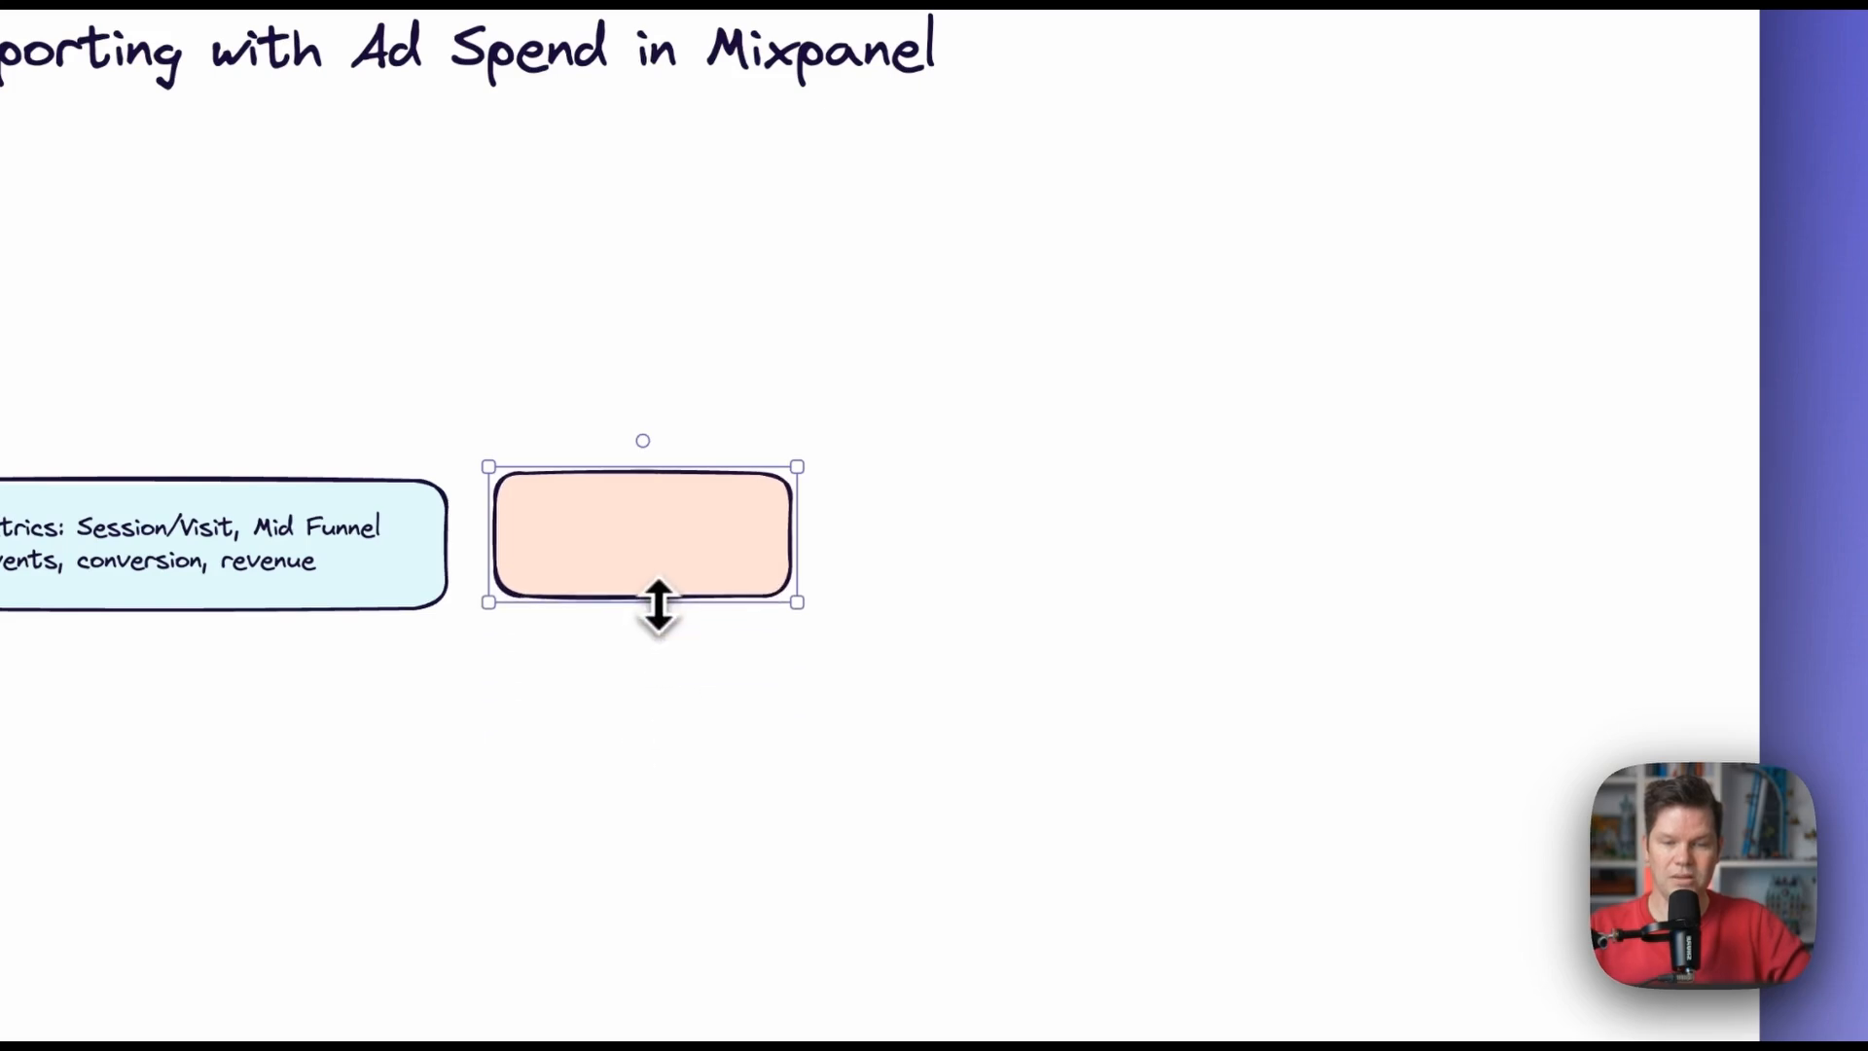
left_click_drag(659, 516, 660, 493)
left_click_drag(795, 517, 1094, 517)
- Label the orange box "Ad spent -> ROAS"
double_click(747, 559)
type("Ad spent ->")
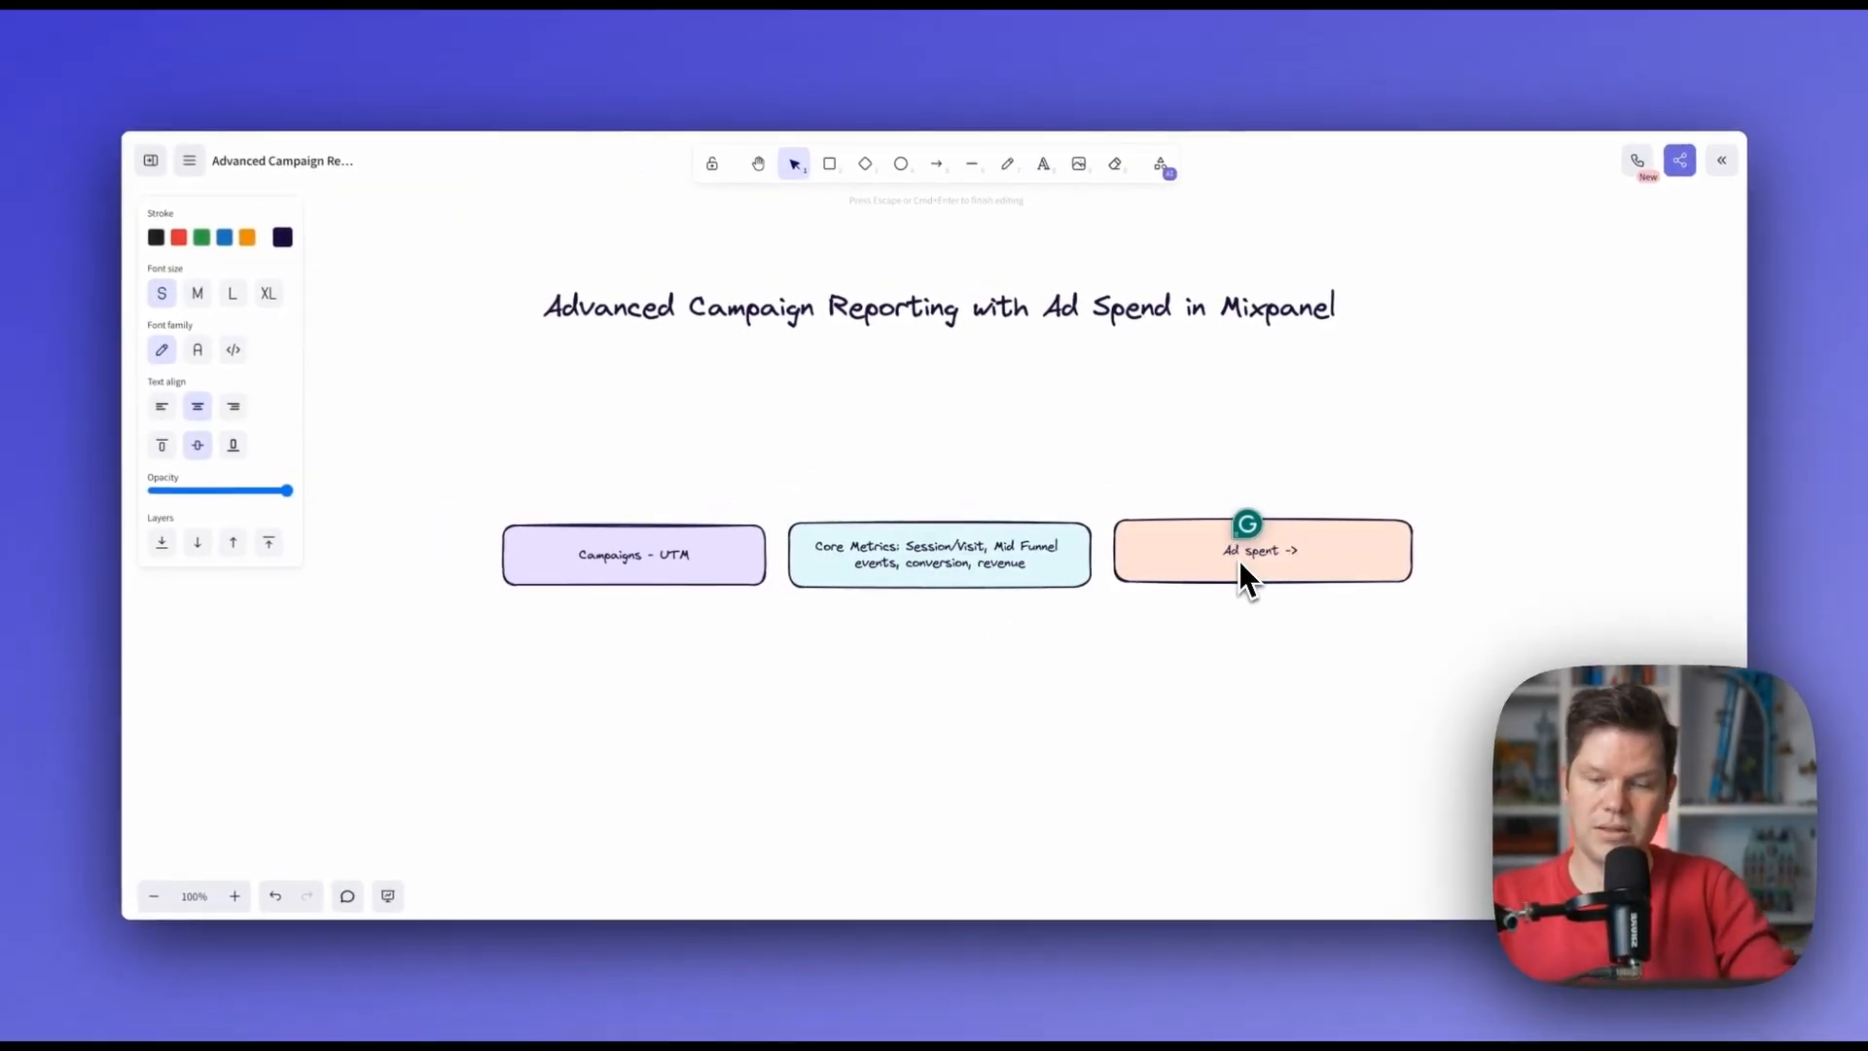
type("ROAS")
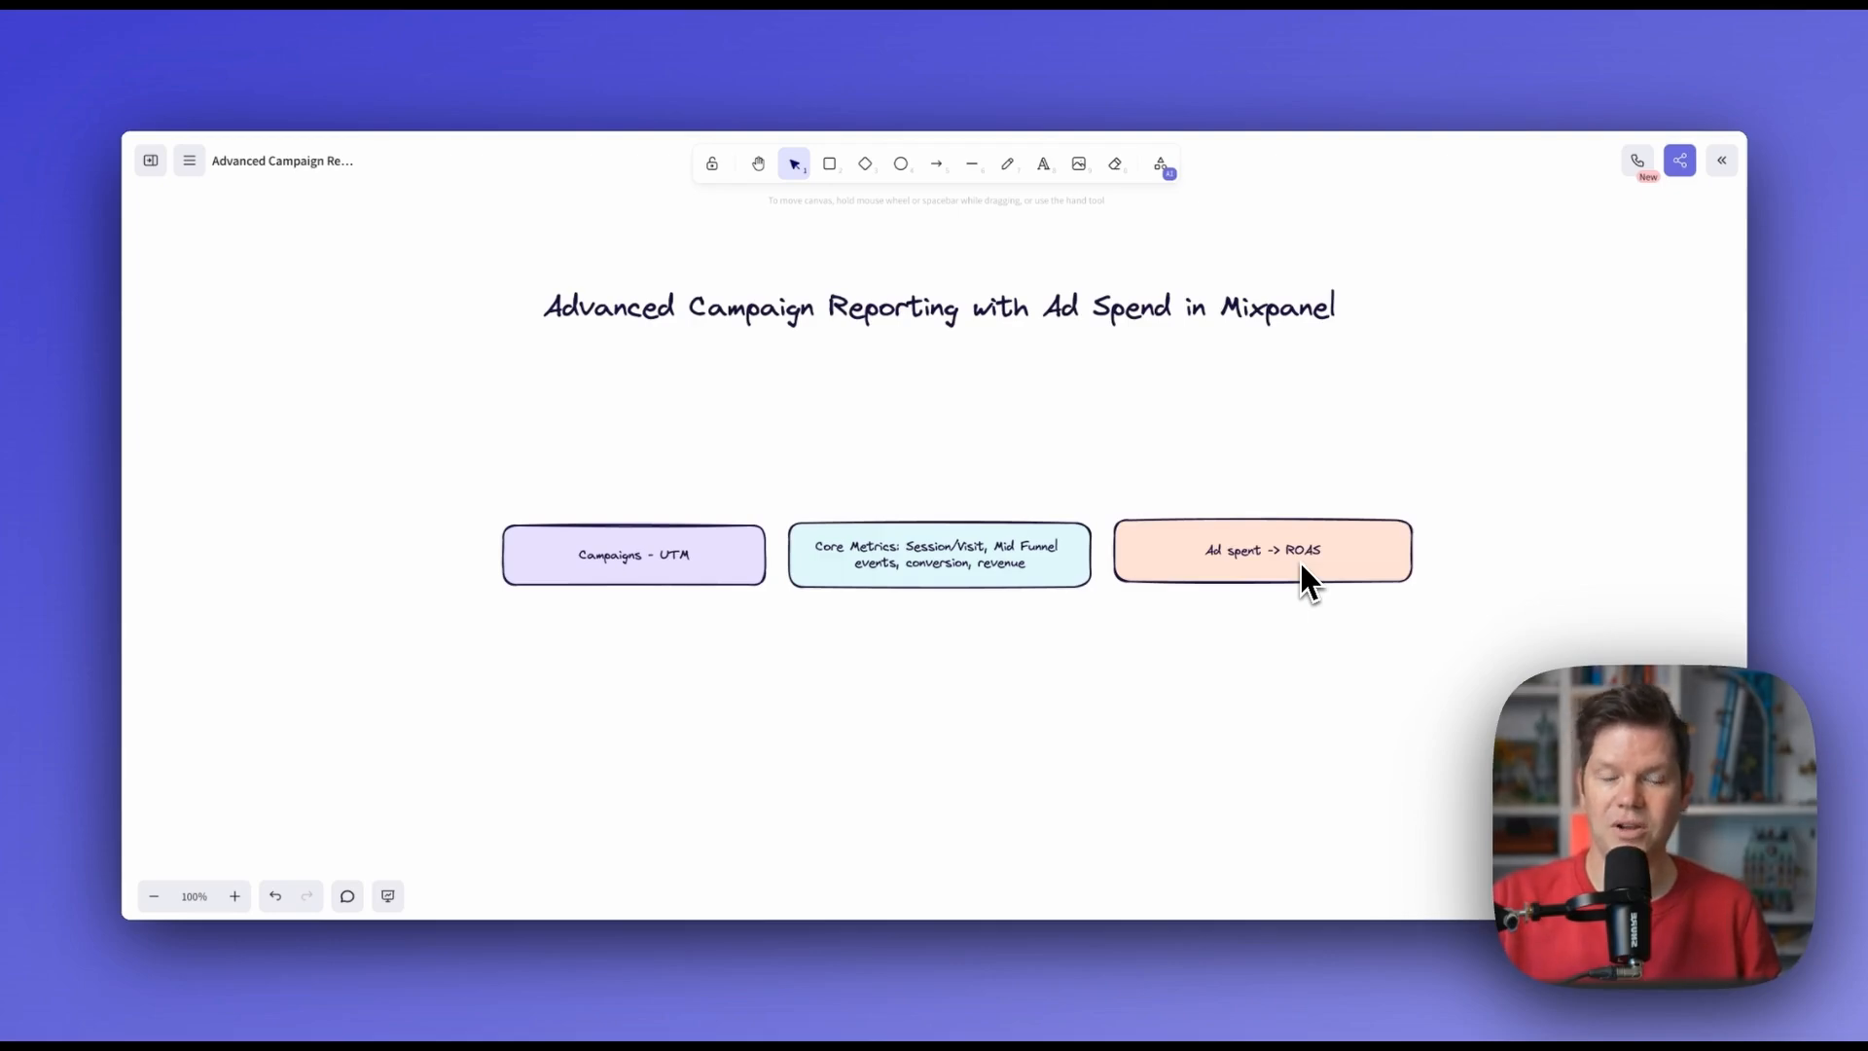
- Move all three labelled boxes together up closer to the title
left_click(1302, 564)
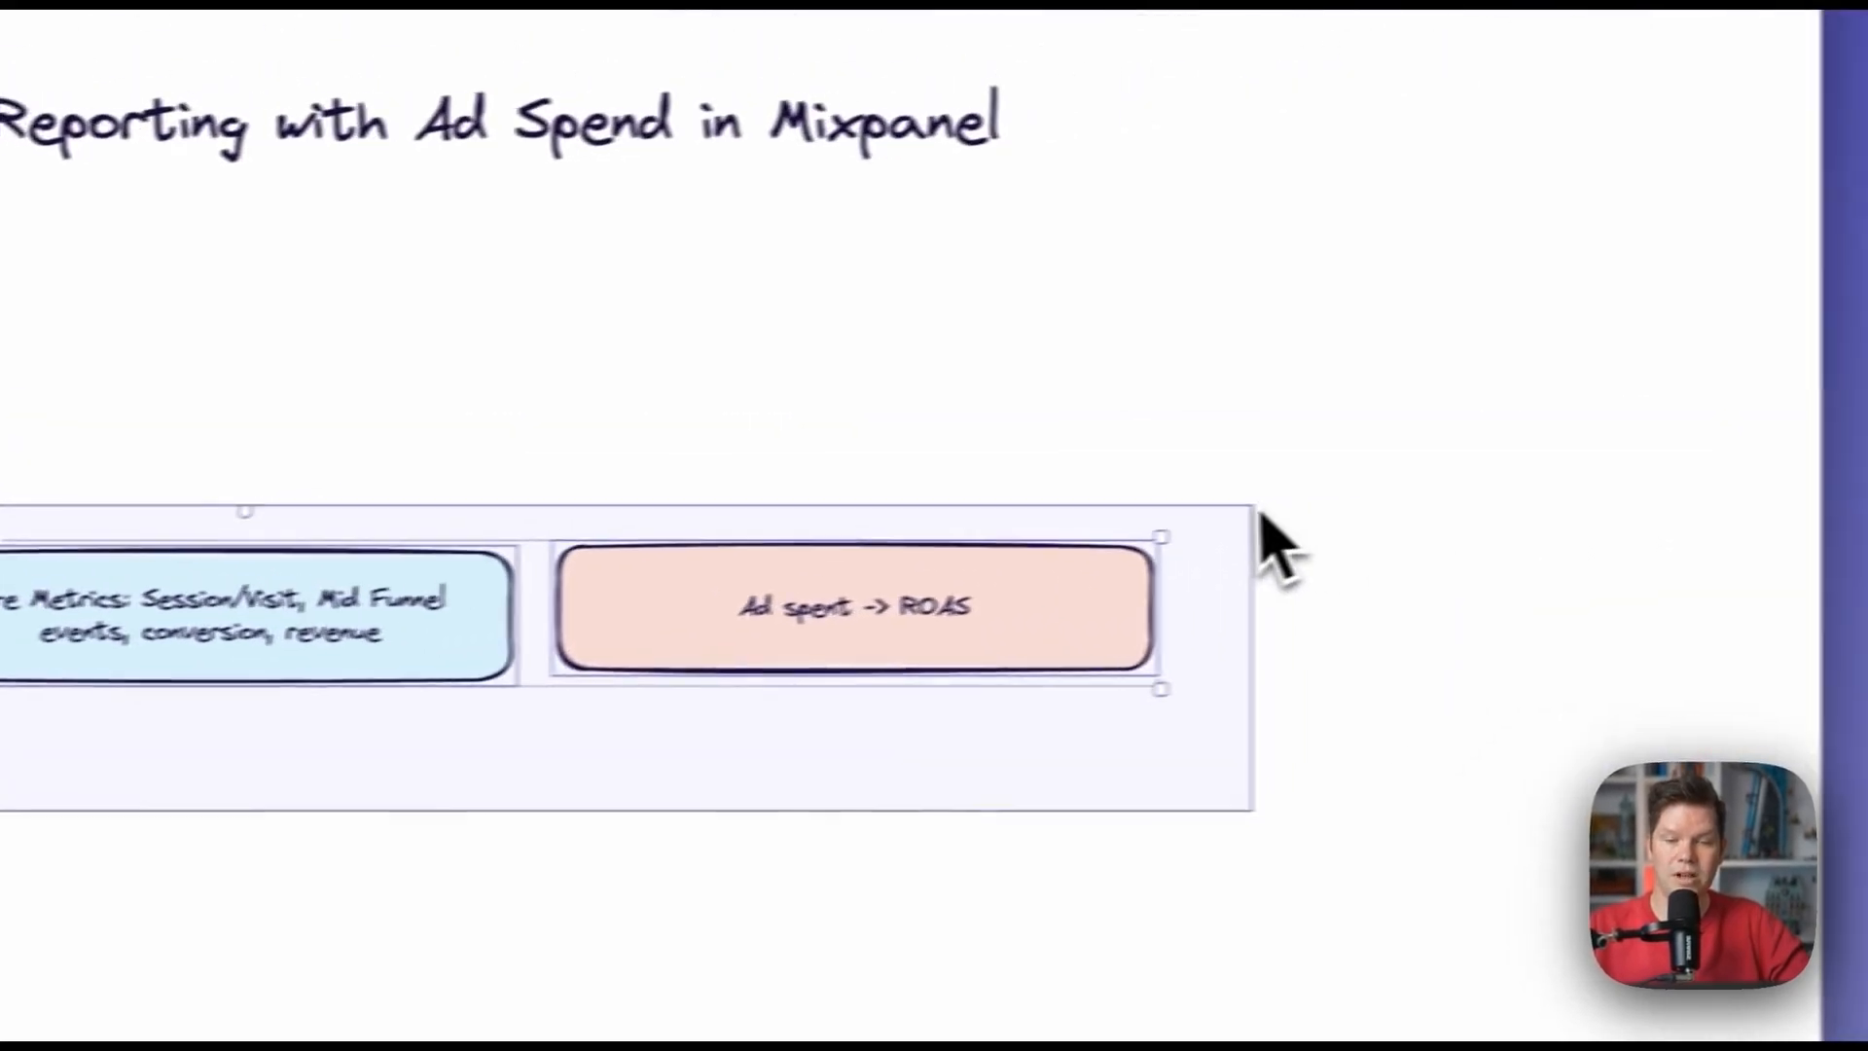
left_click_drag(951, 553, 908, 458)
left_click(875, 579)
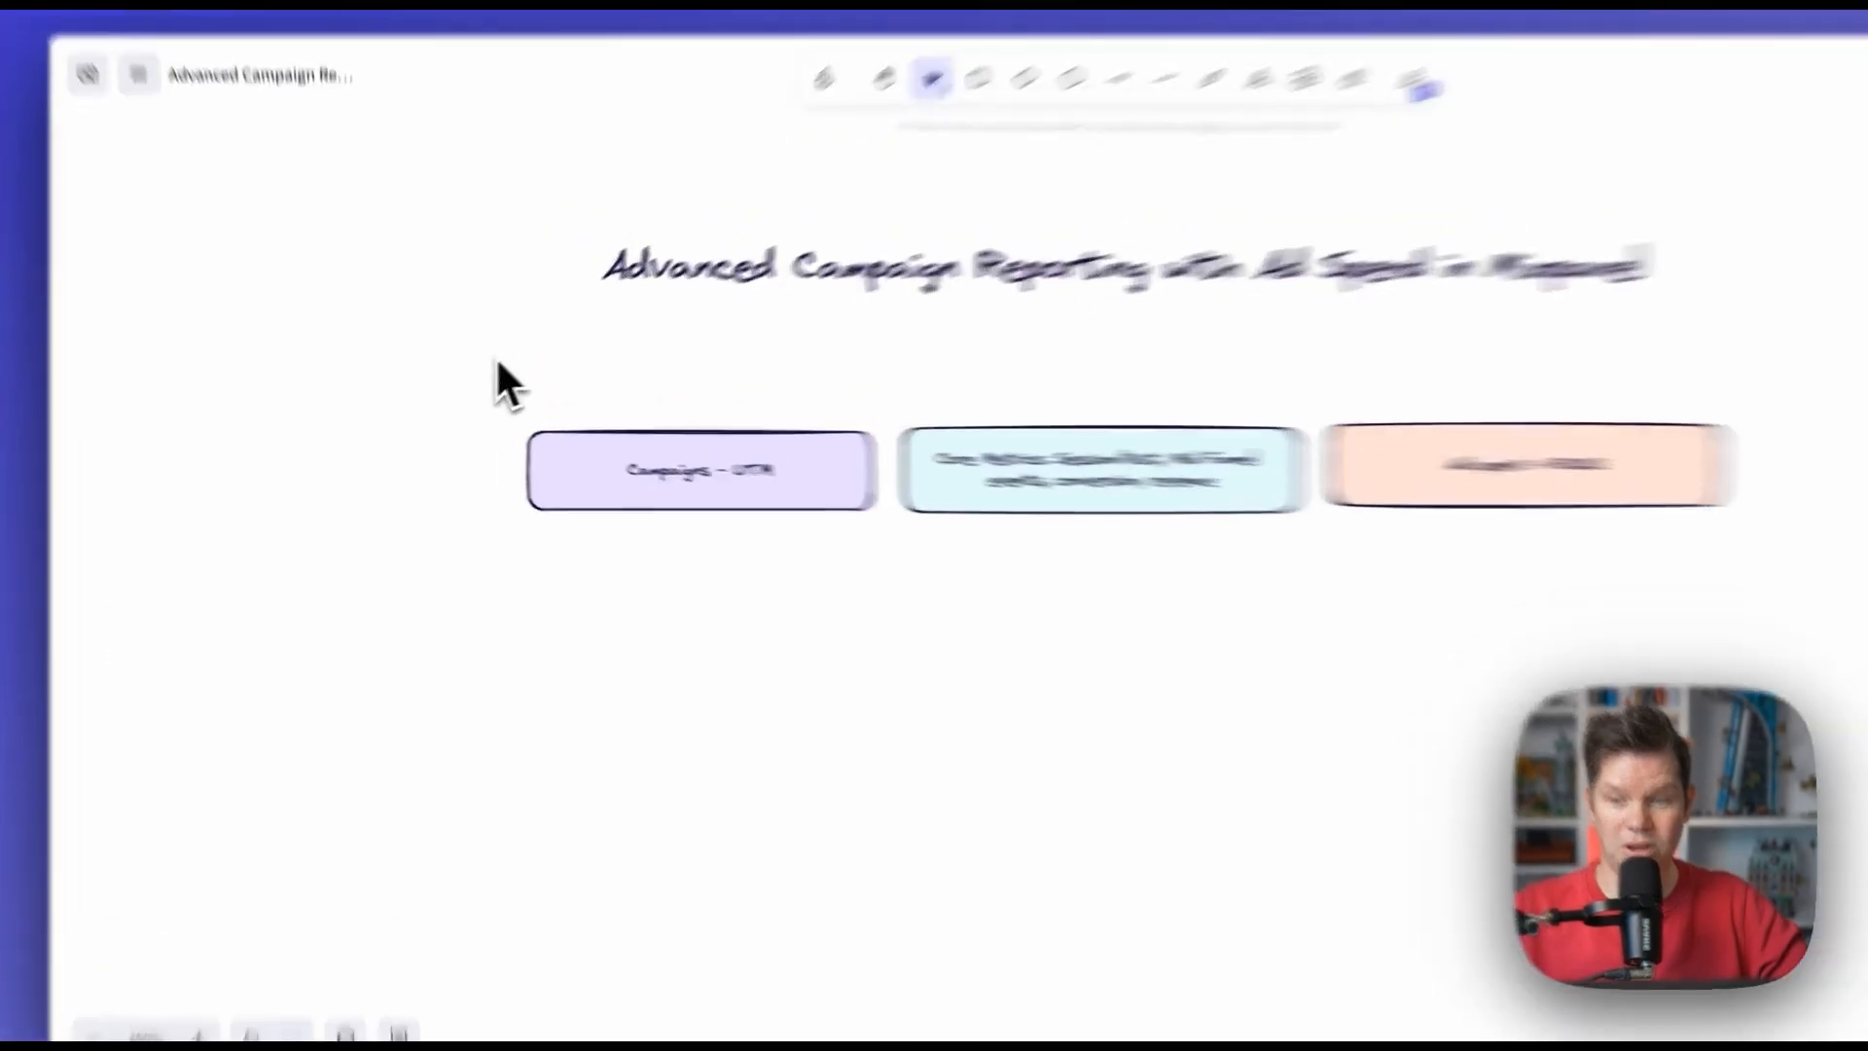
left_click_drag(461, 377, 1319, 502)
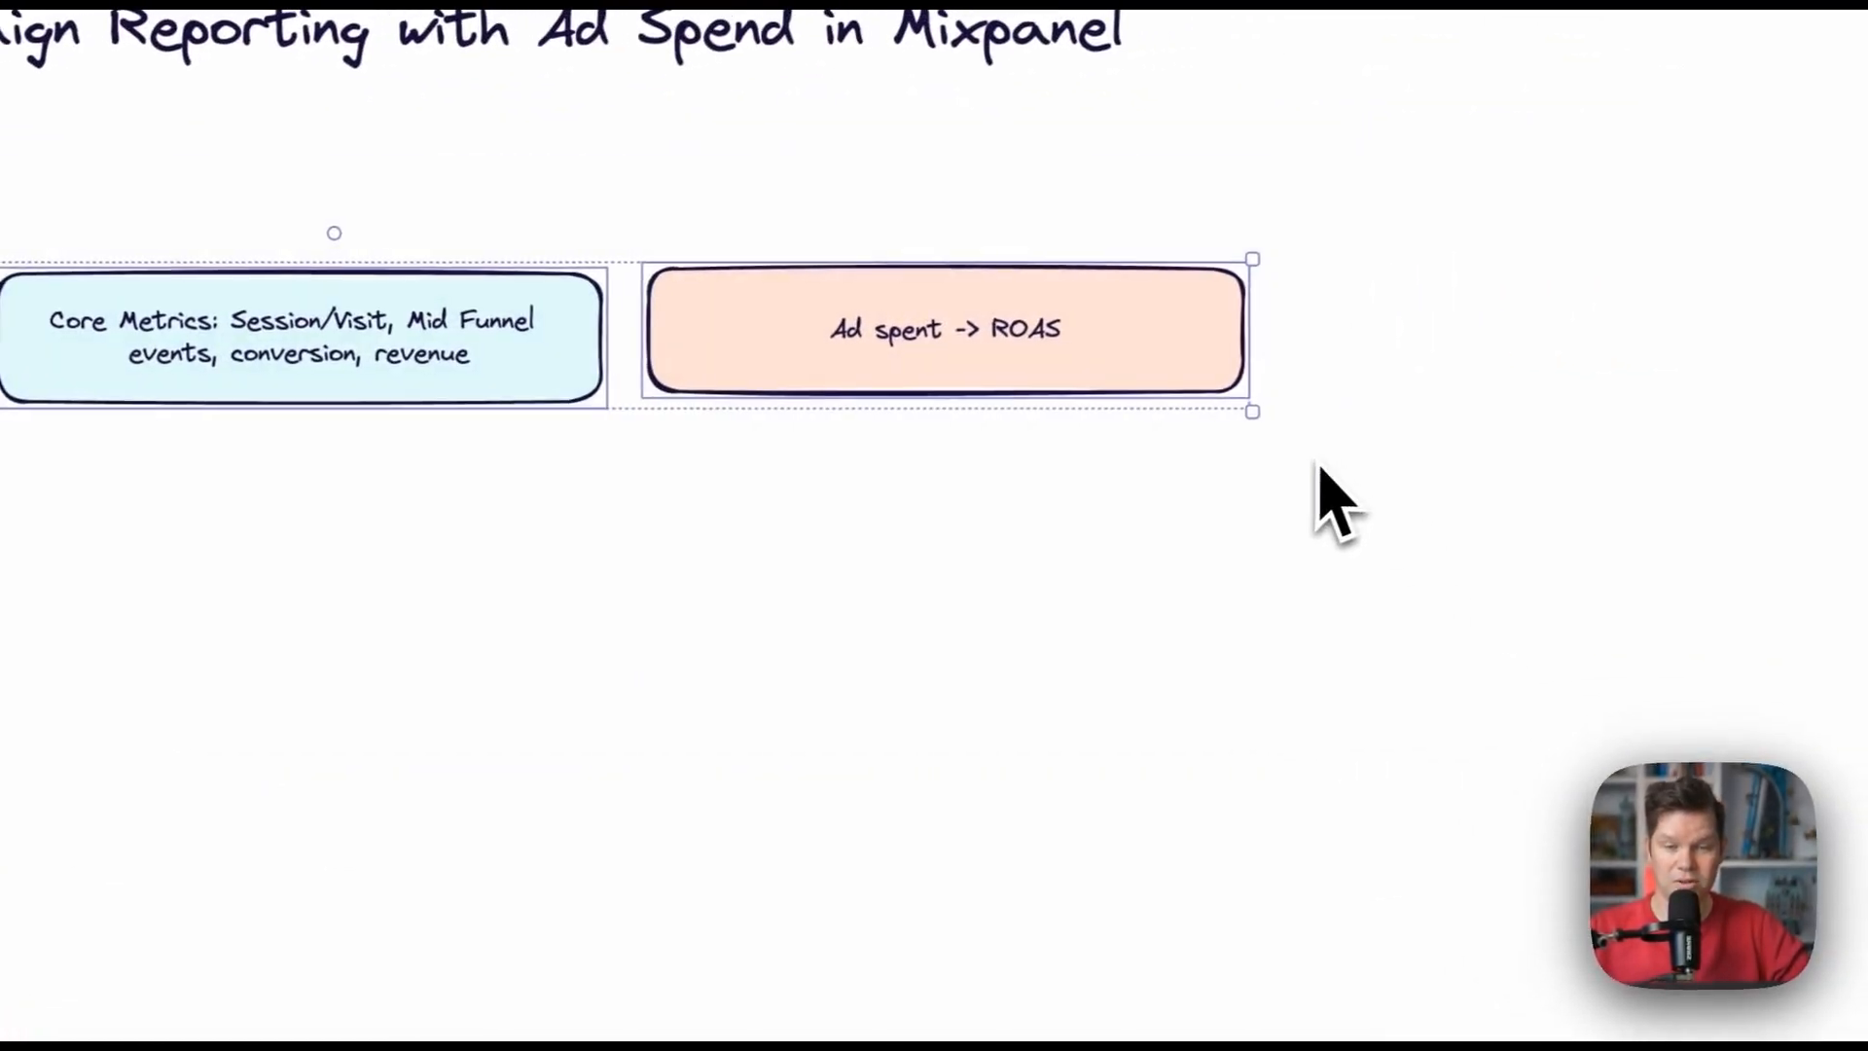
left_click(925, 661)
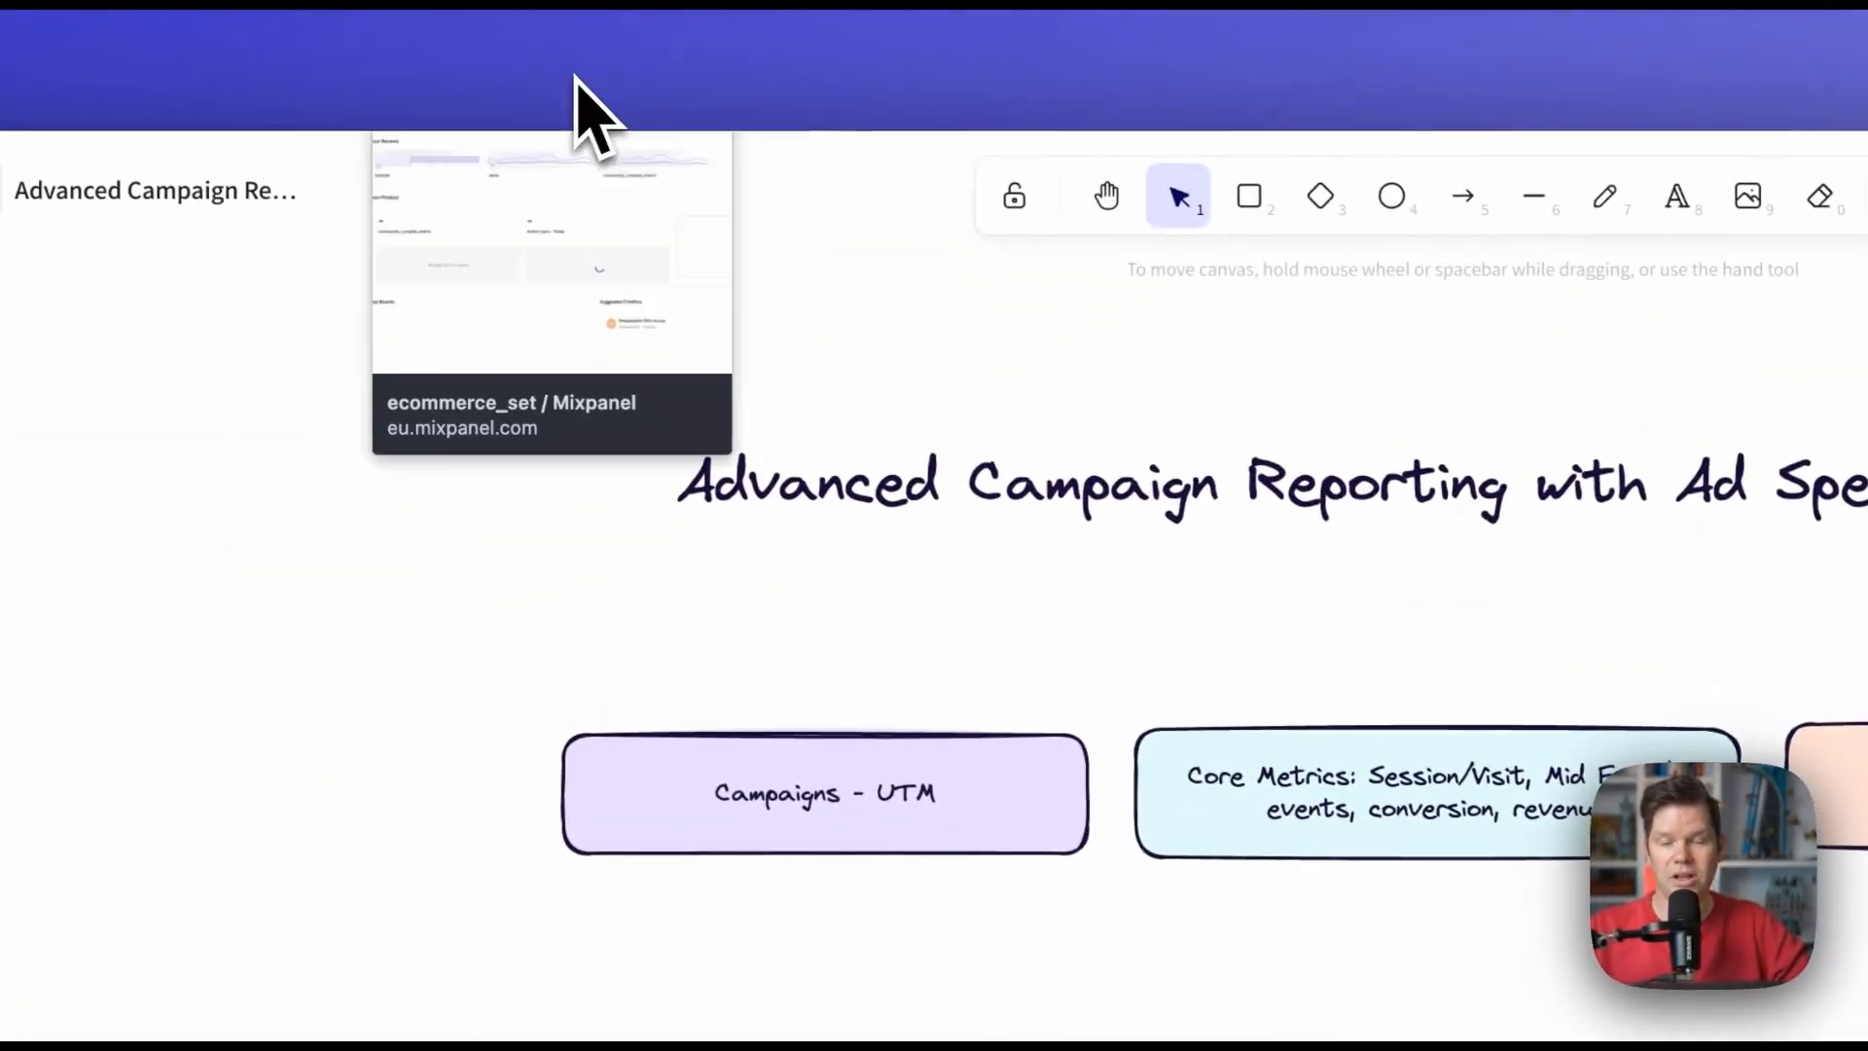
- Switch to the ecommerce_set project in Mixpanel and examine the tracked events listed in Lexicon
left_click(575, 76)
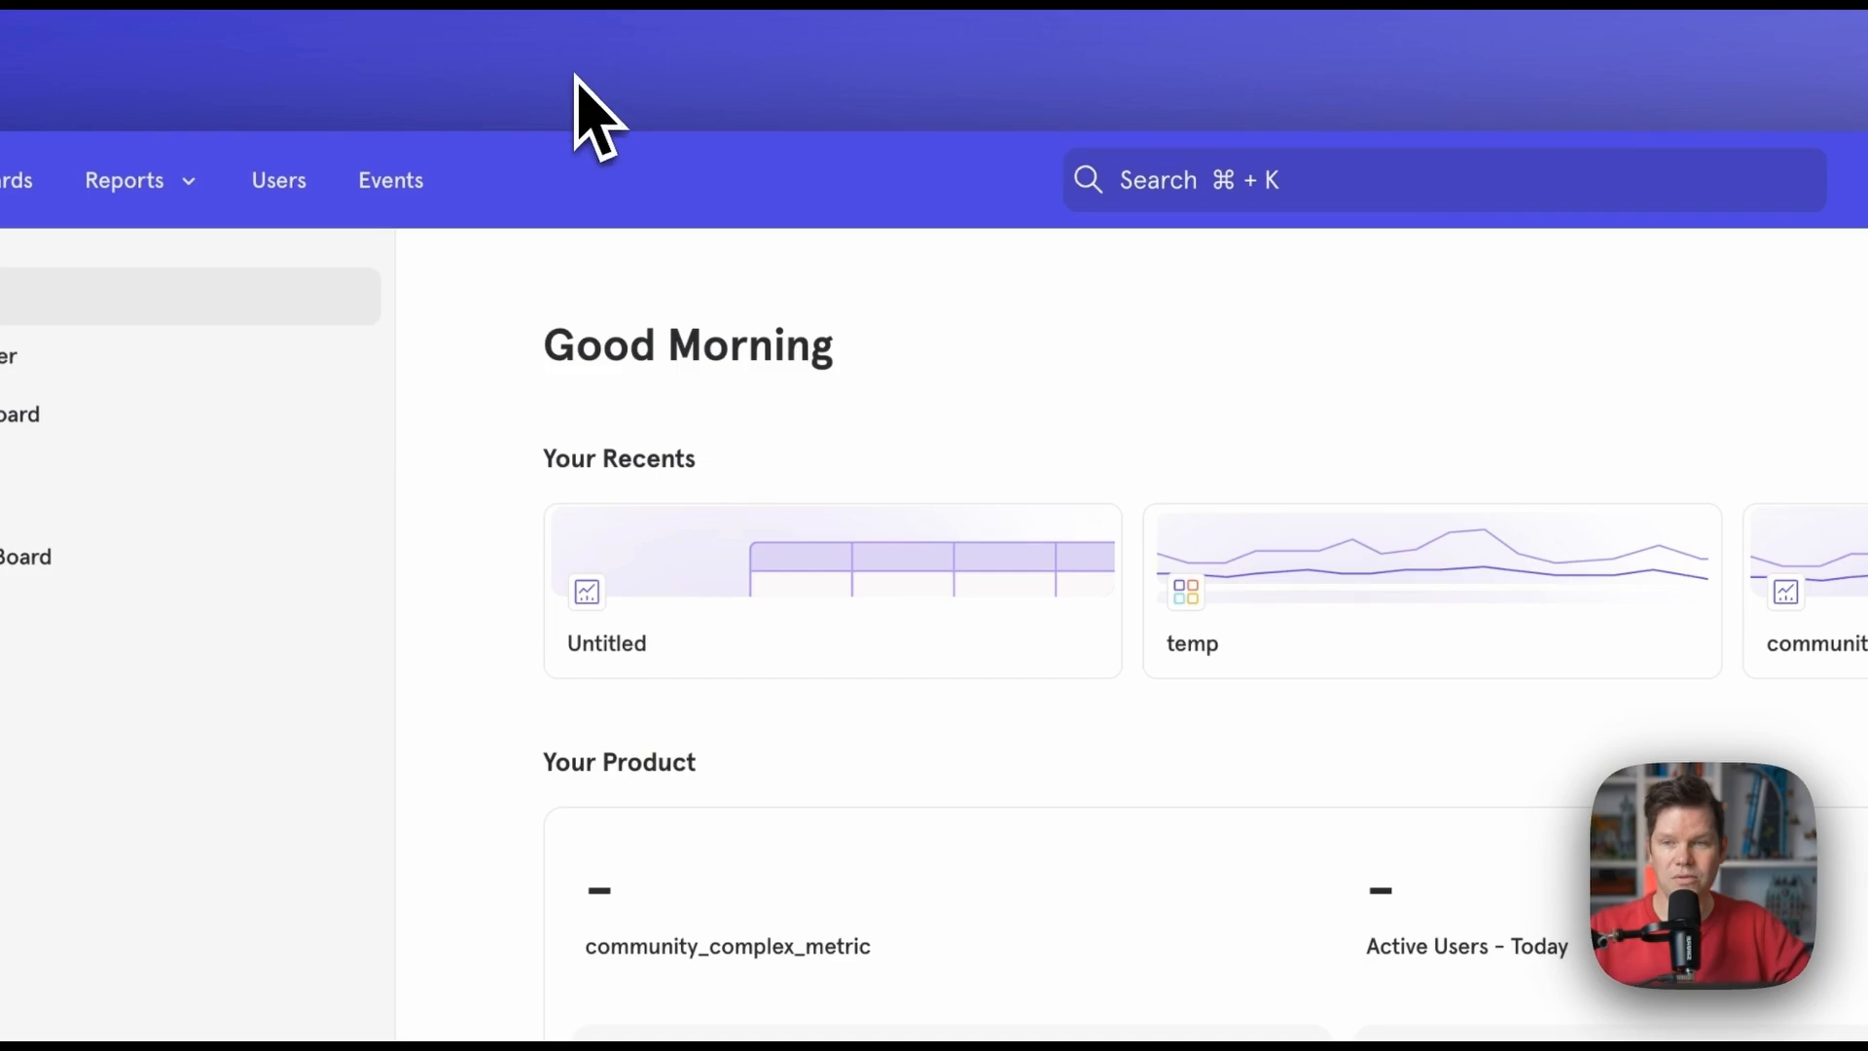
left_click(1192, 182)
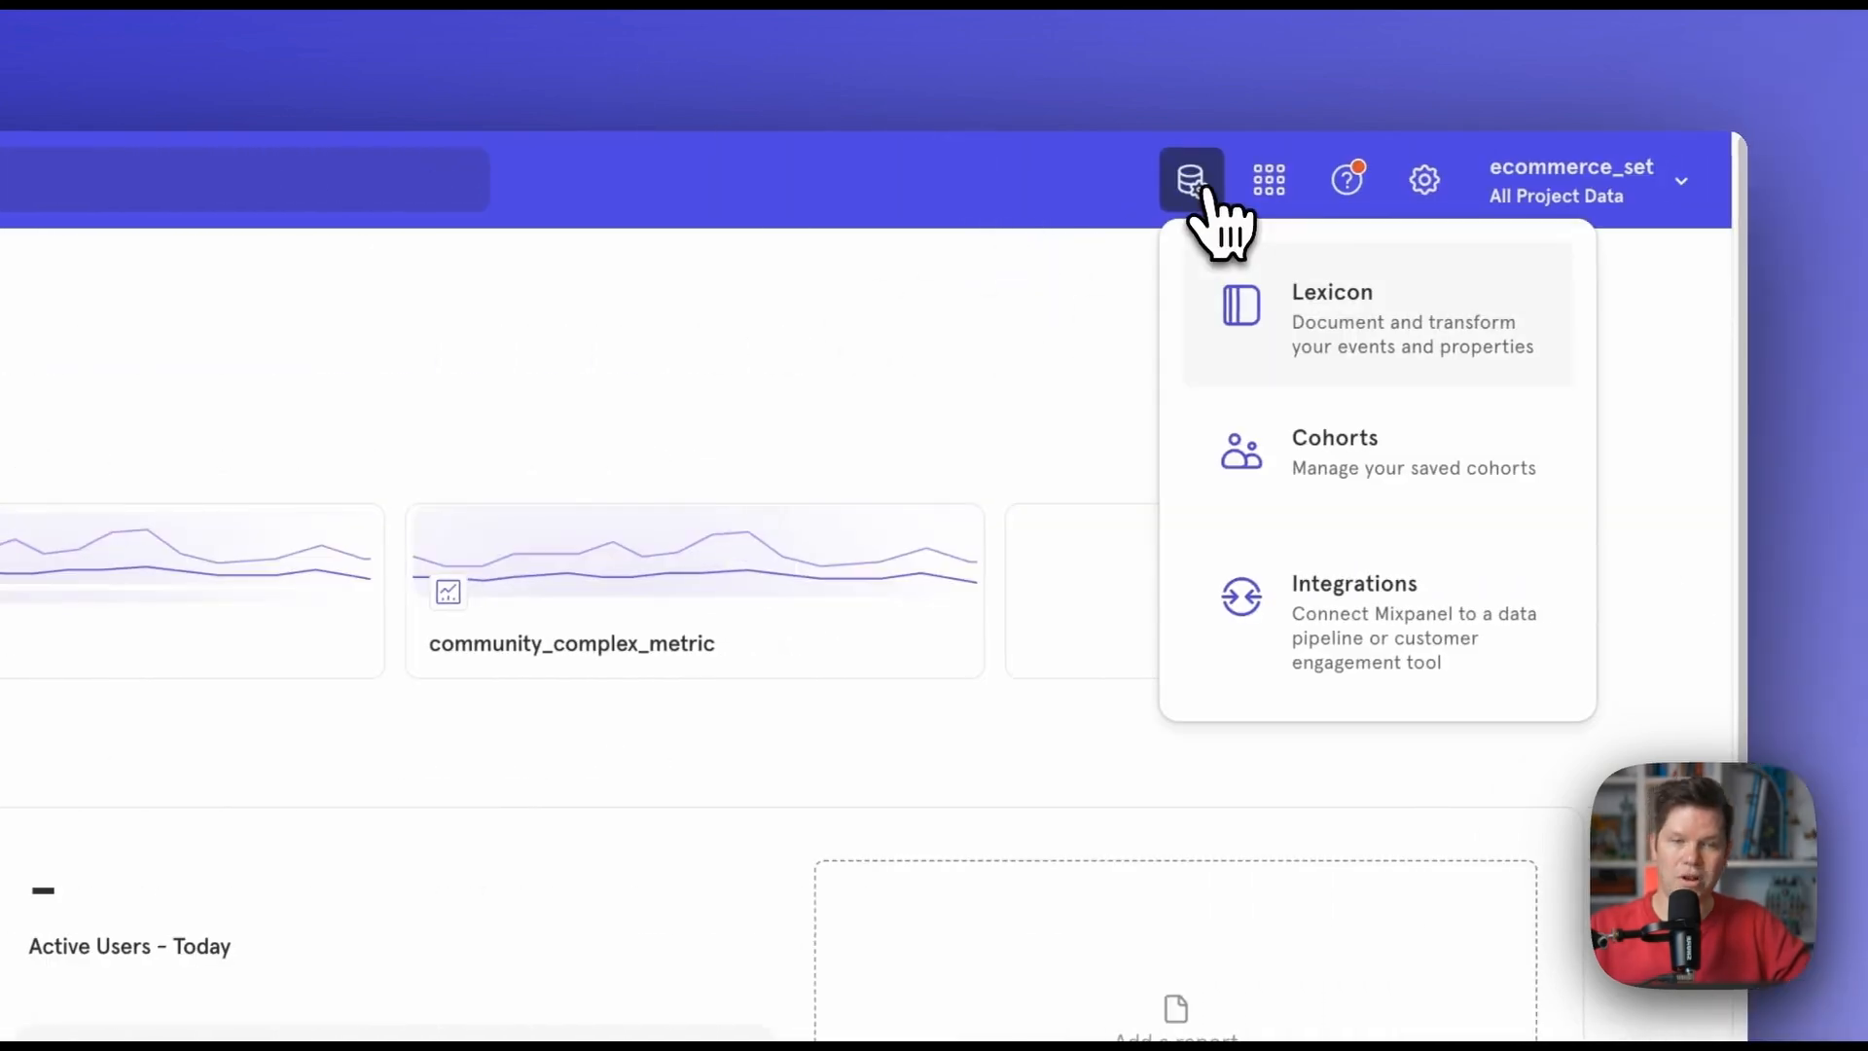
left_click(1341, 248)
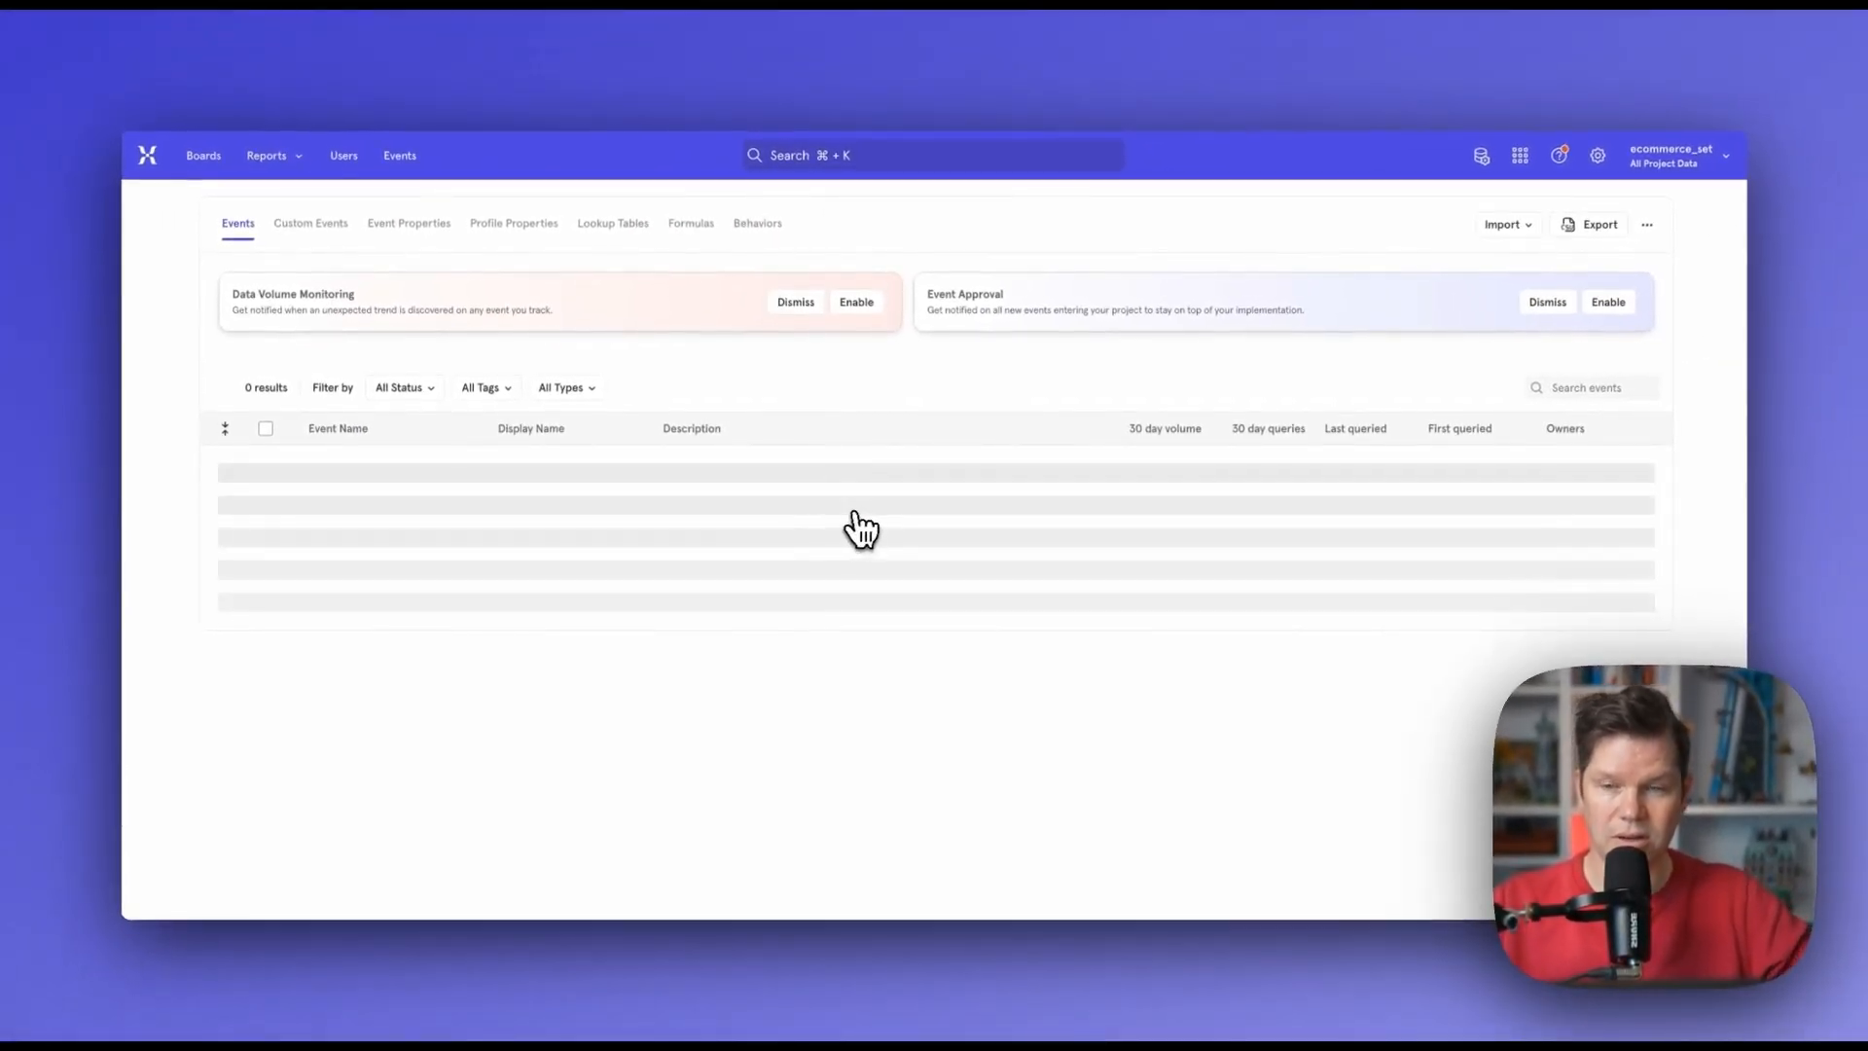
scroll(859, 531, "down", 2)
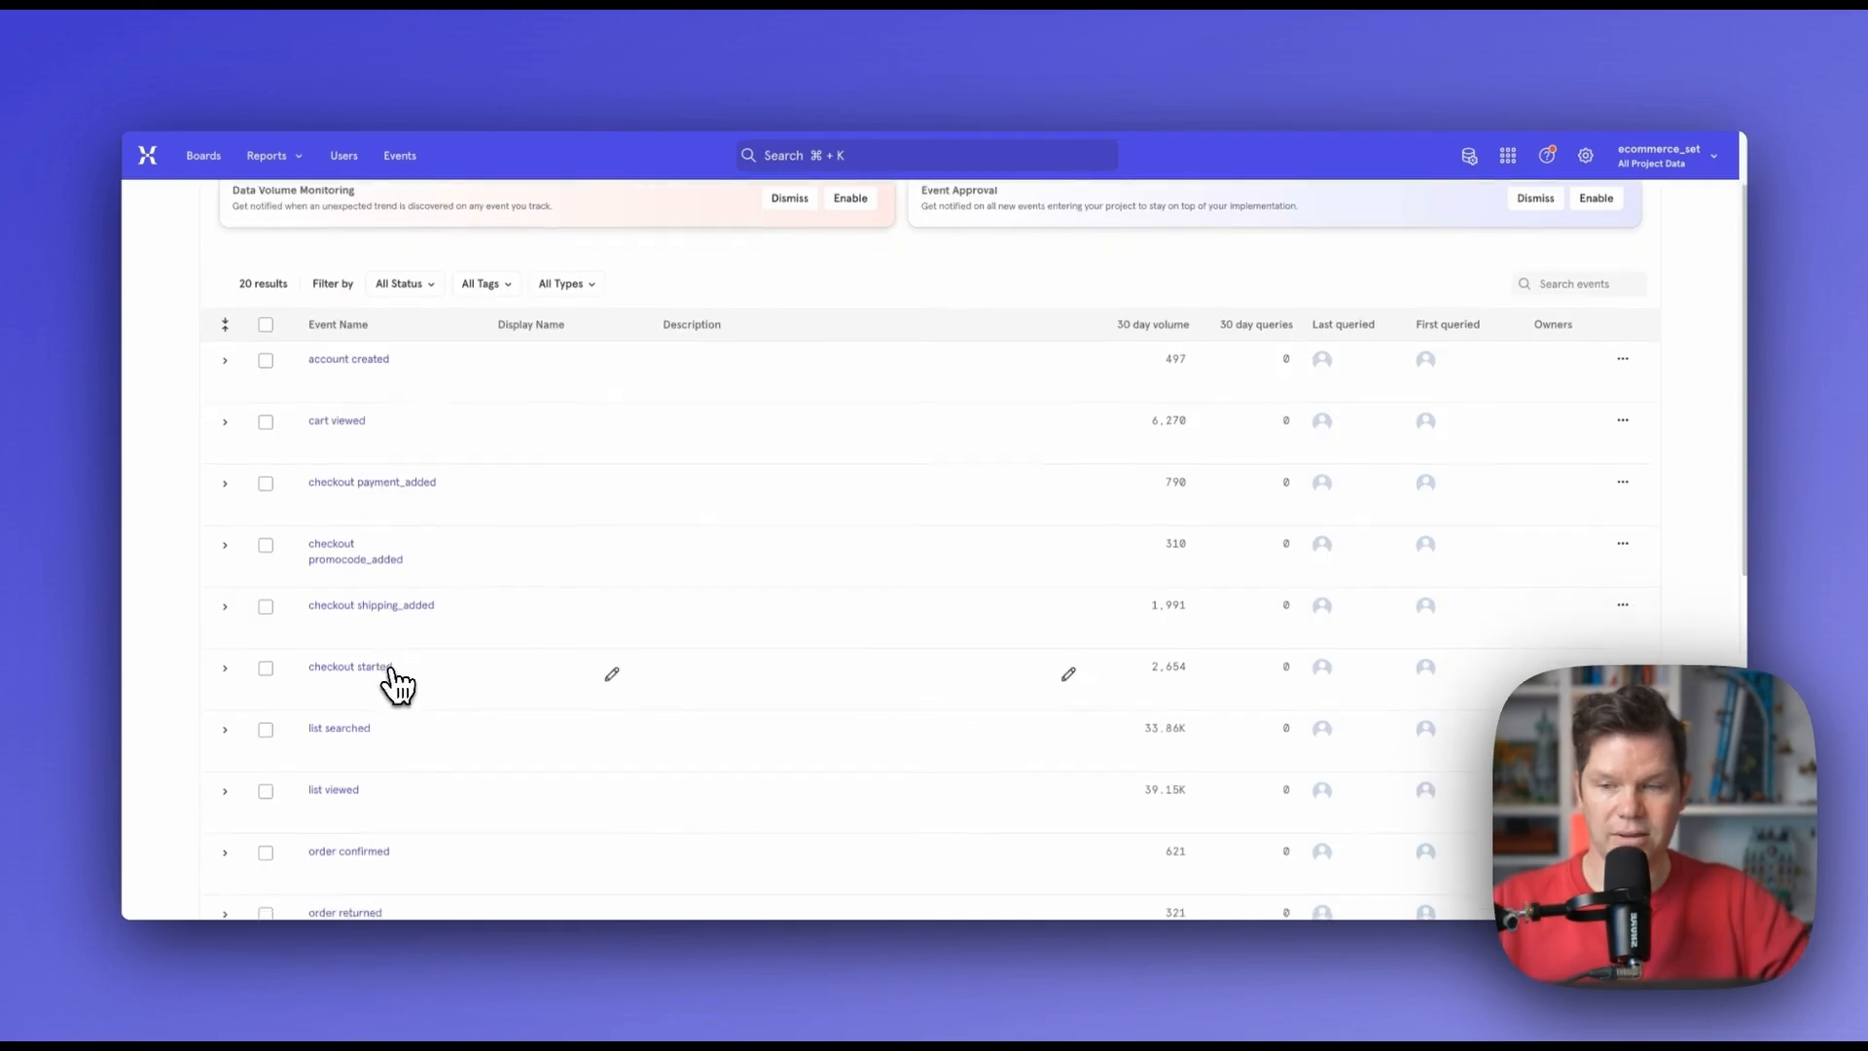
scroll(394, 684, "down", 2)
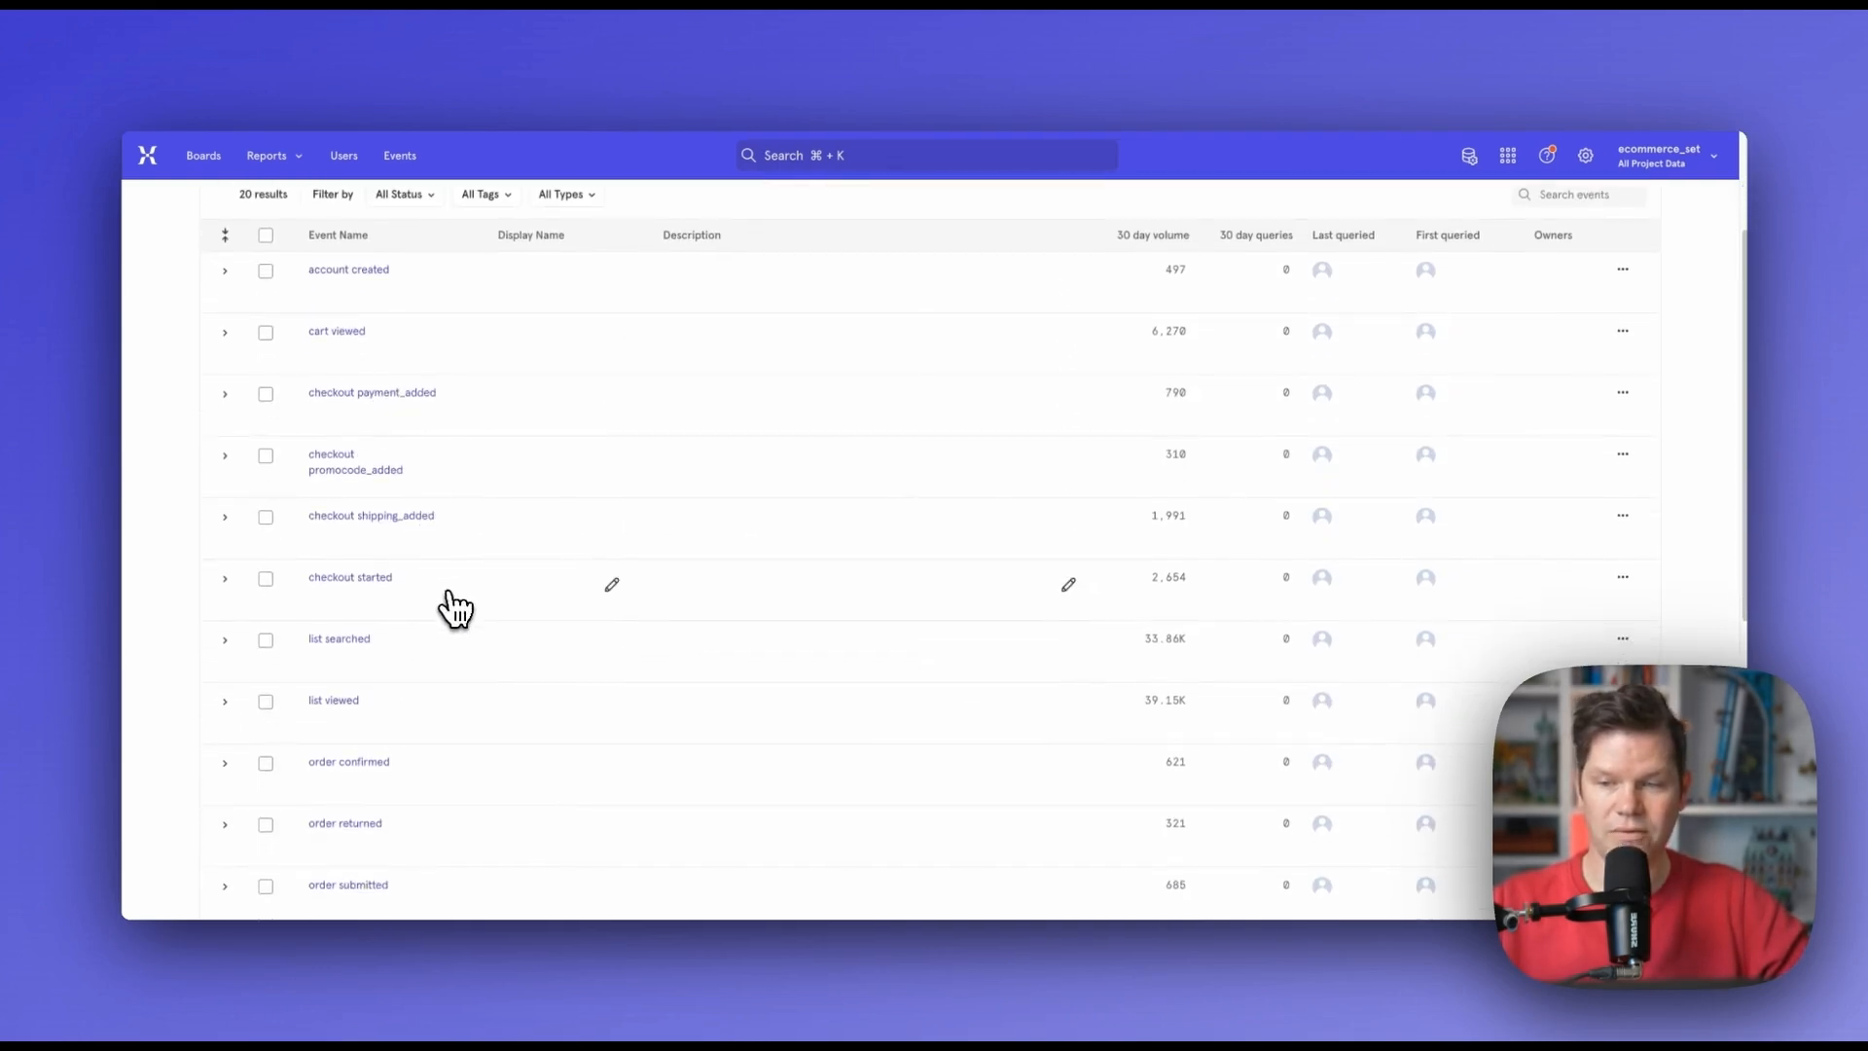
scroll(459, 575, "down", 5)
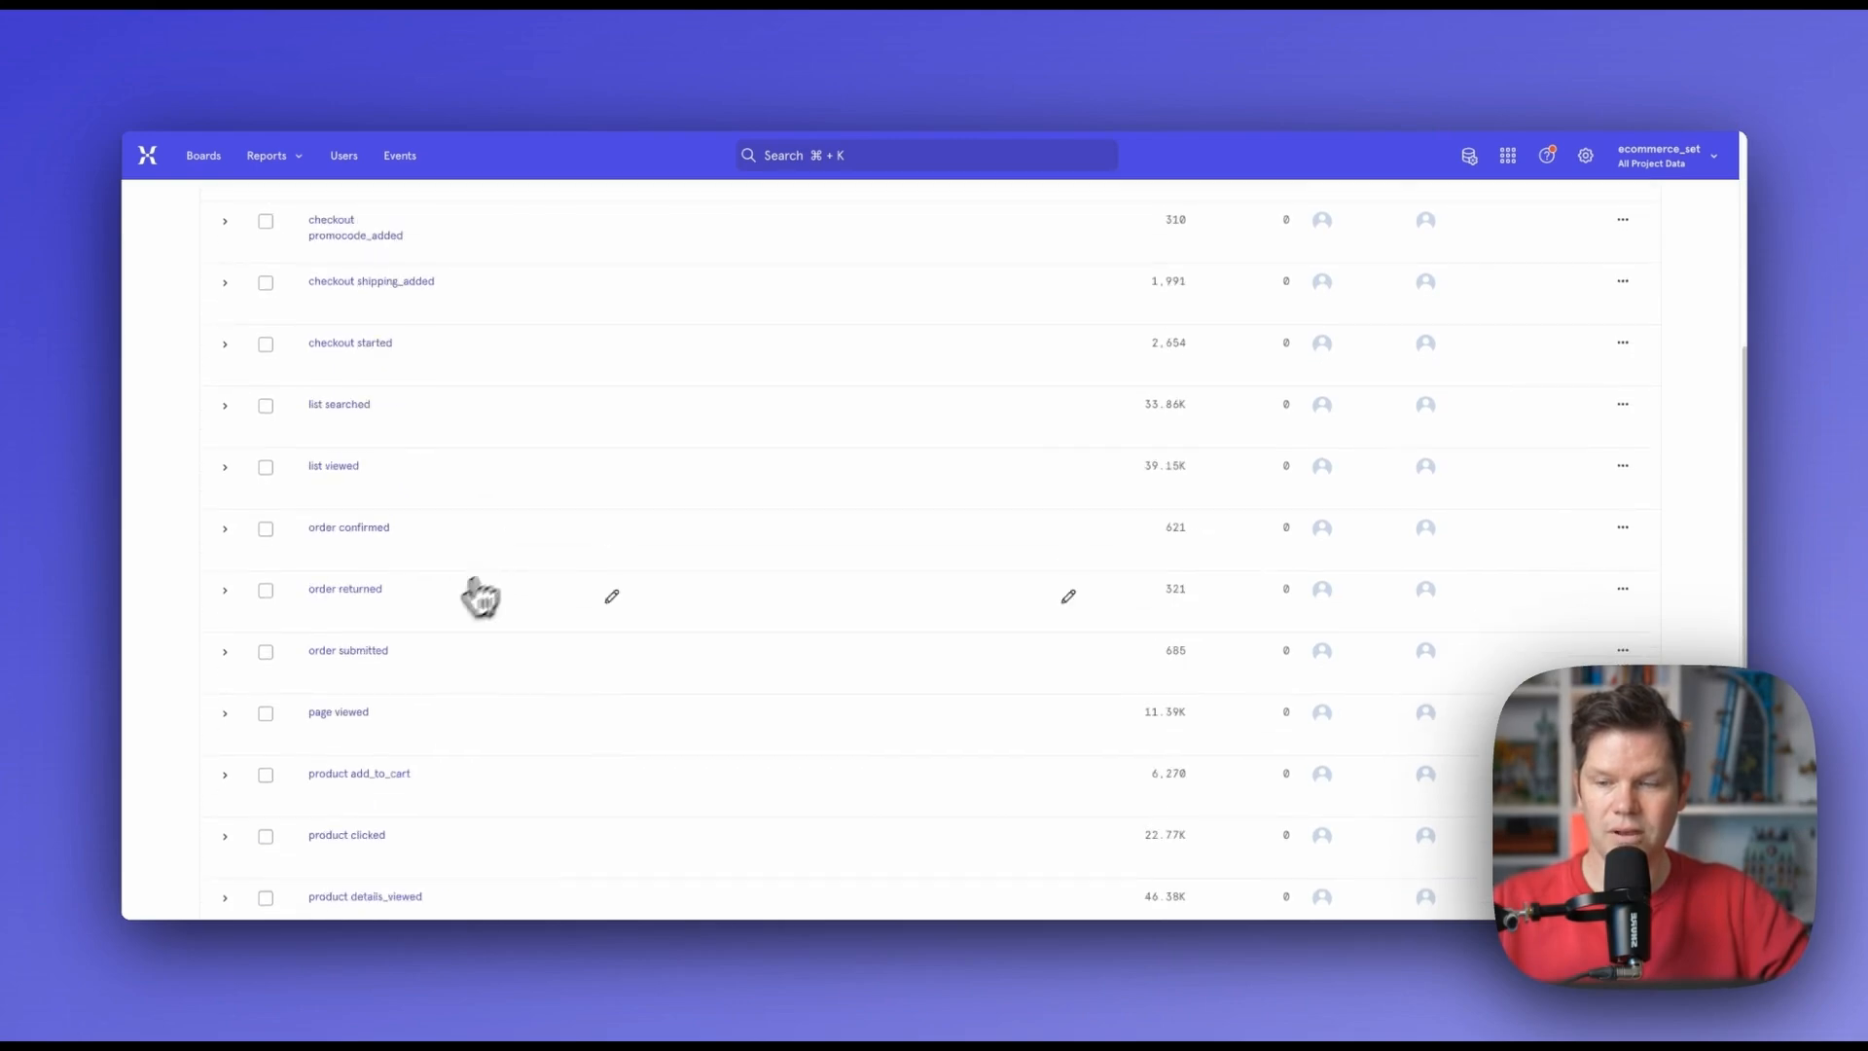
scroll(471, 677, "down", 4)
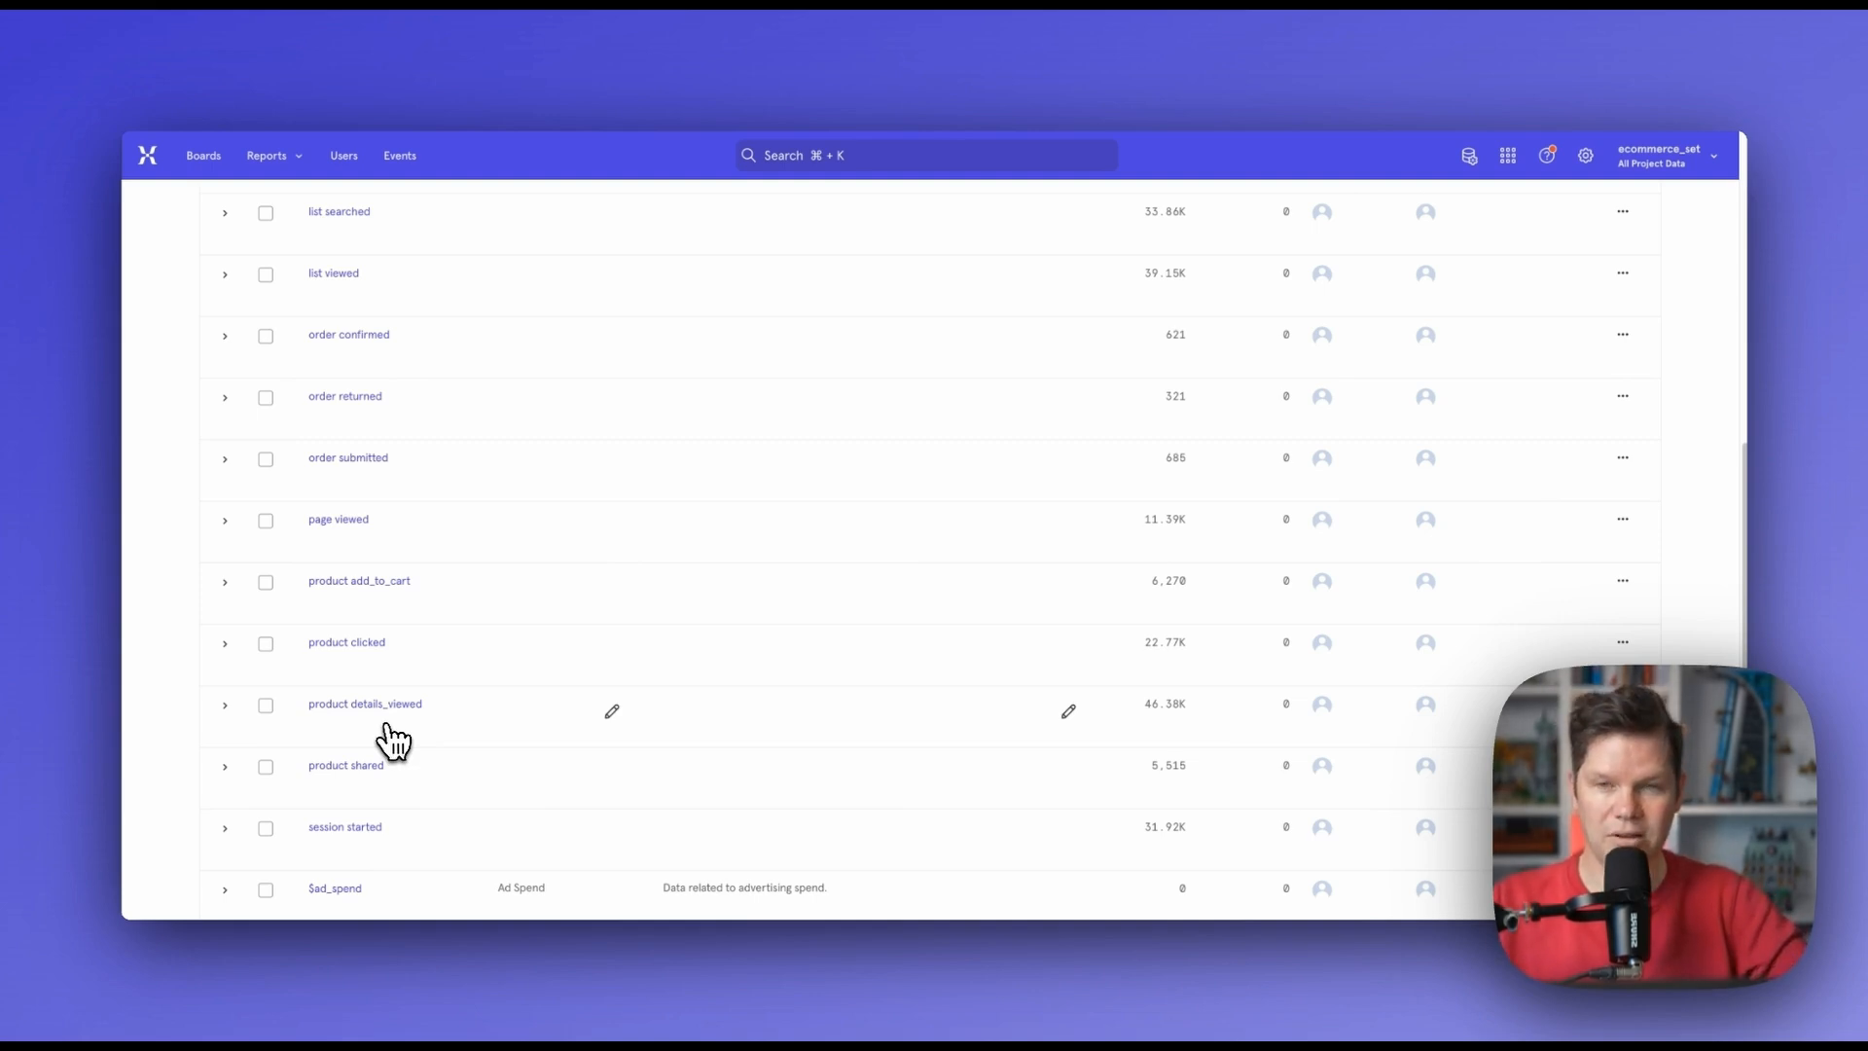
scroll(437, 478, "up", 6)
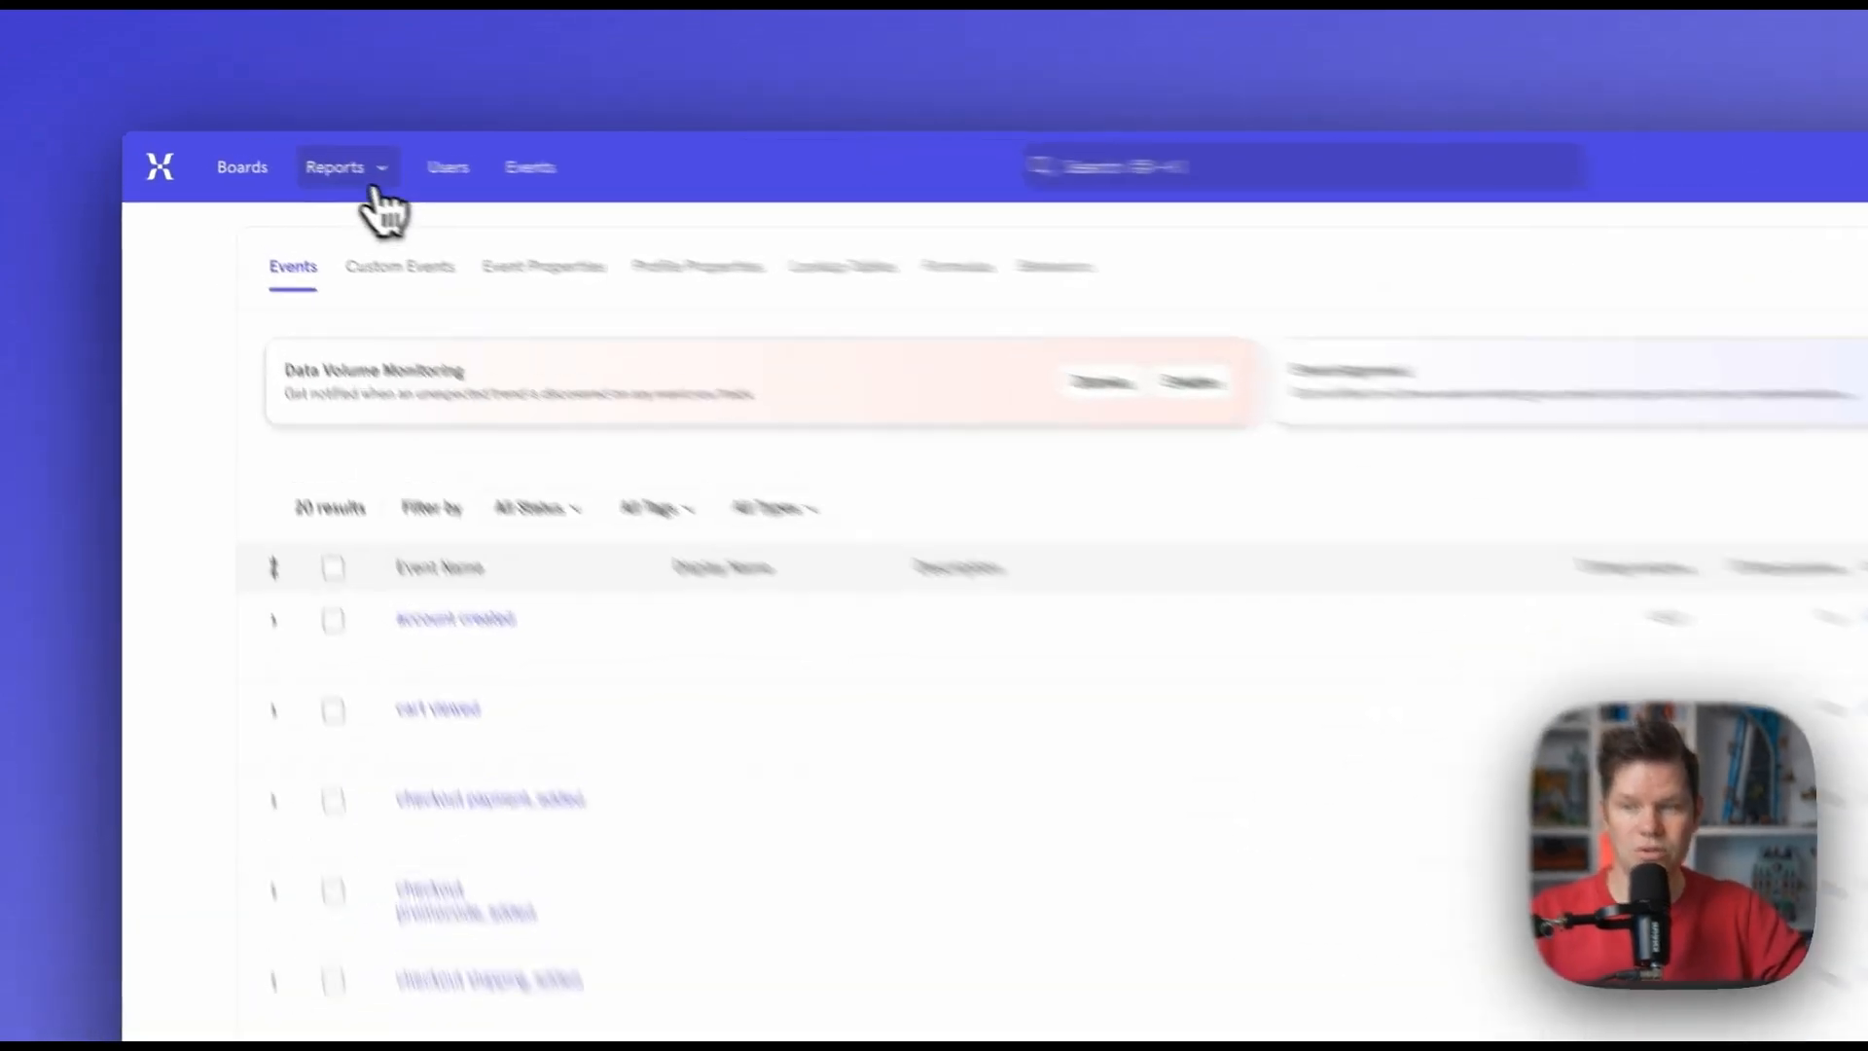
- Start a new, empty Insights report
left_click(272, 155)
left_click(533, 283)
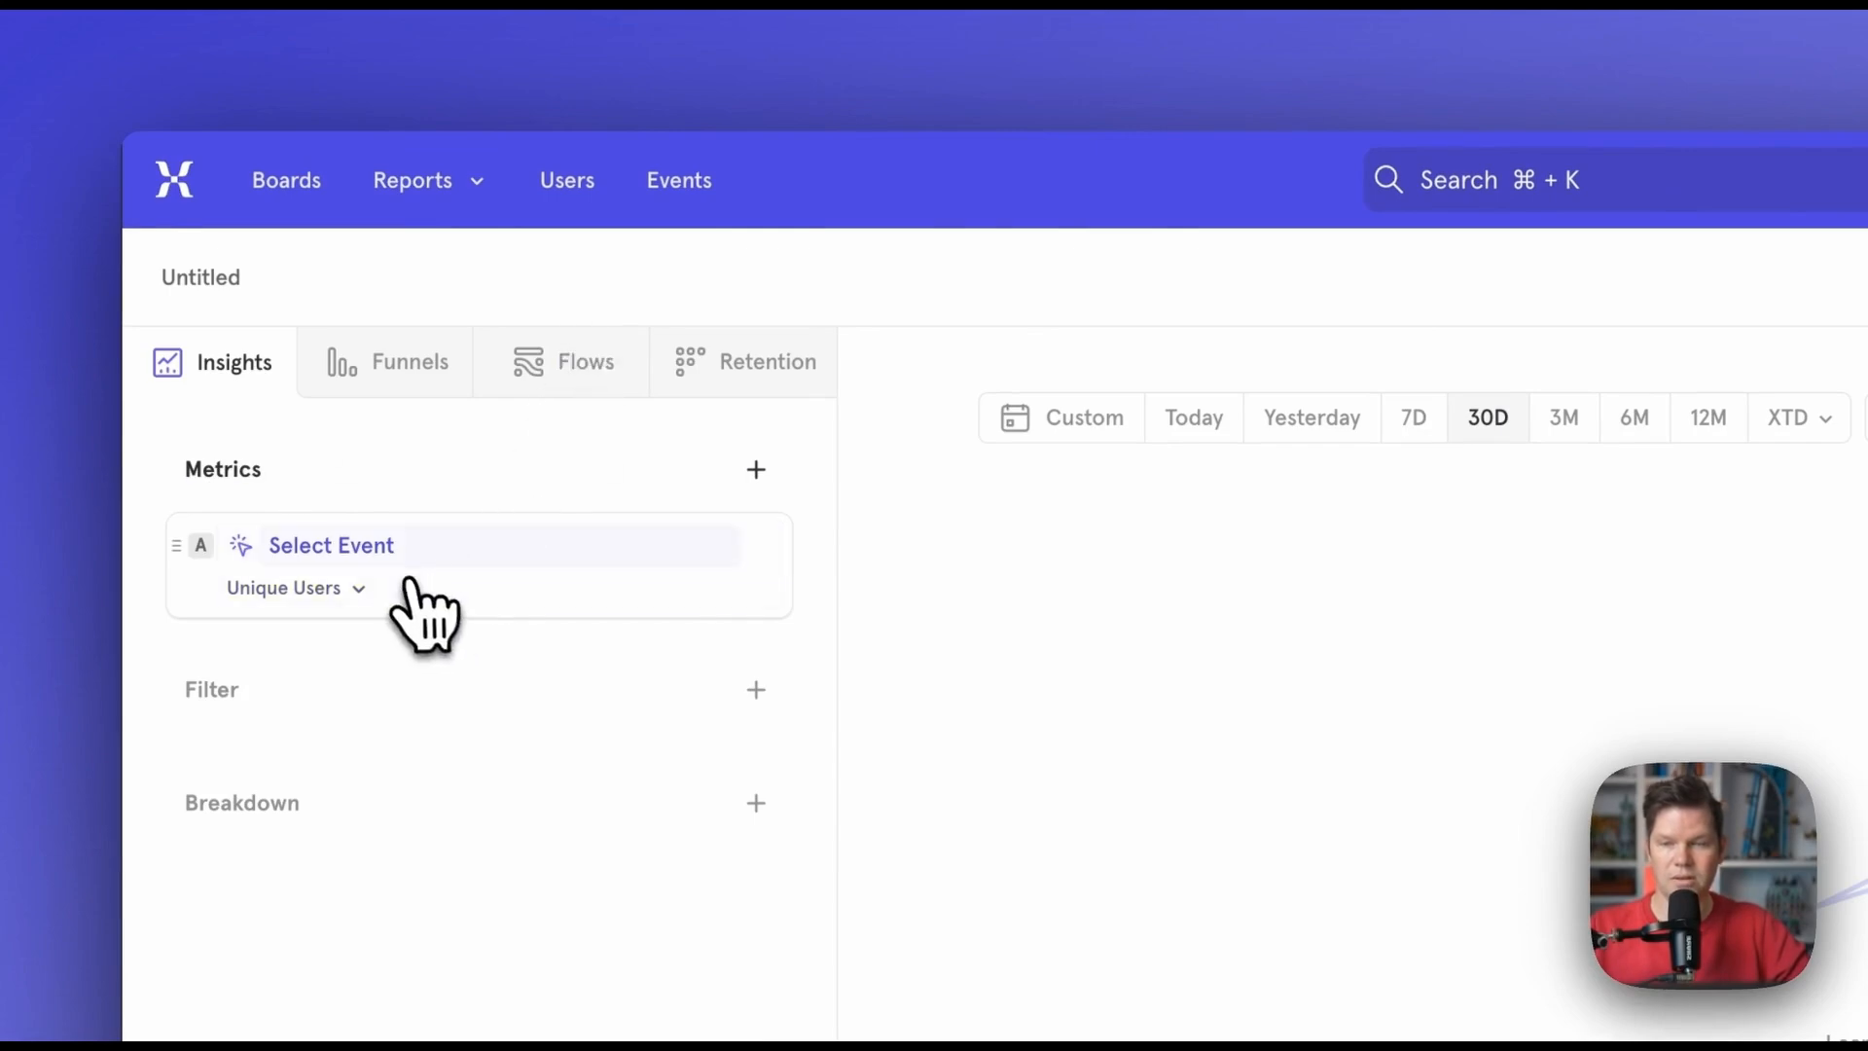
- Add the session started event as the report's first metric
left_click(408, 546)
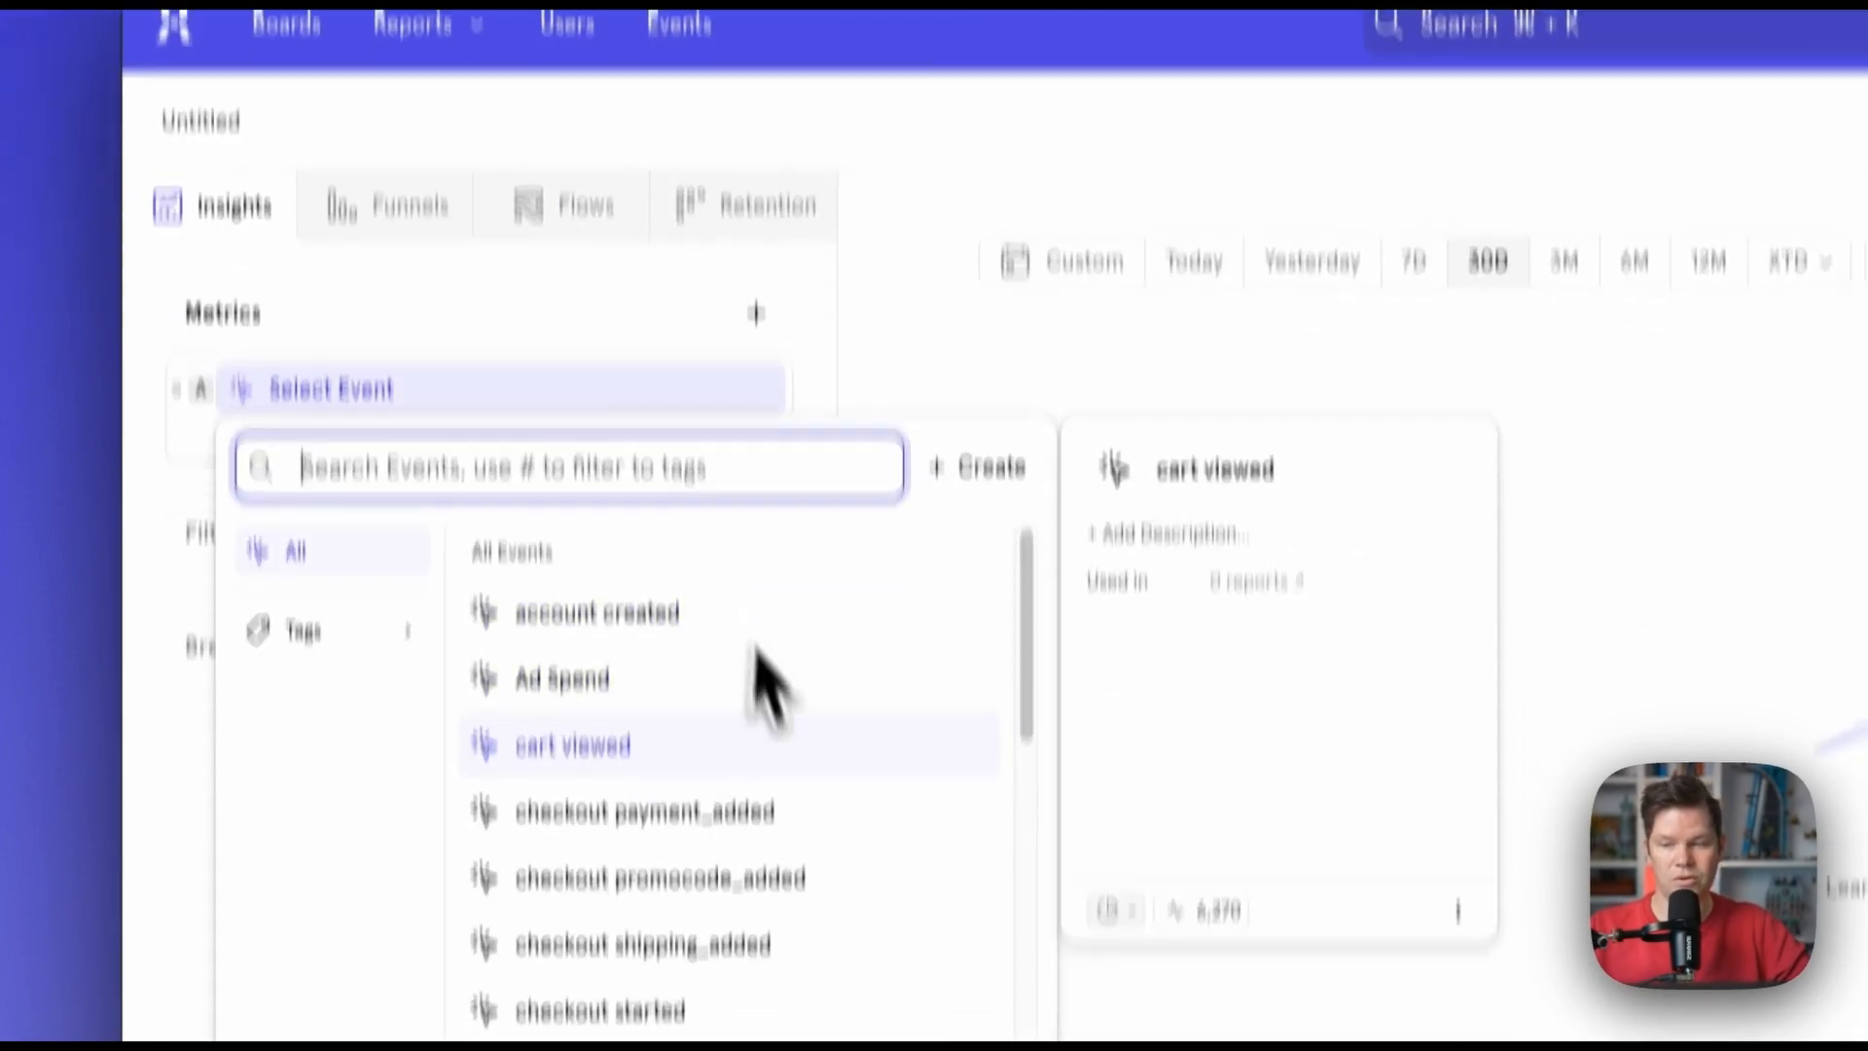
scroll(757, 650, "down", 10)
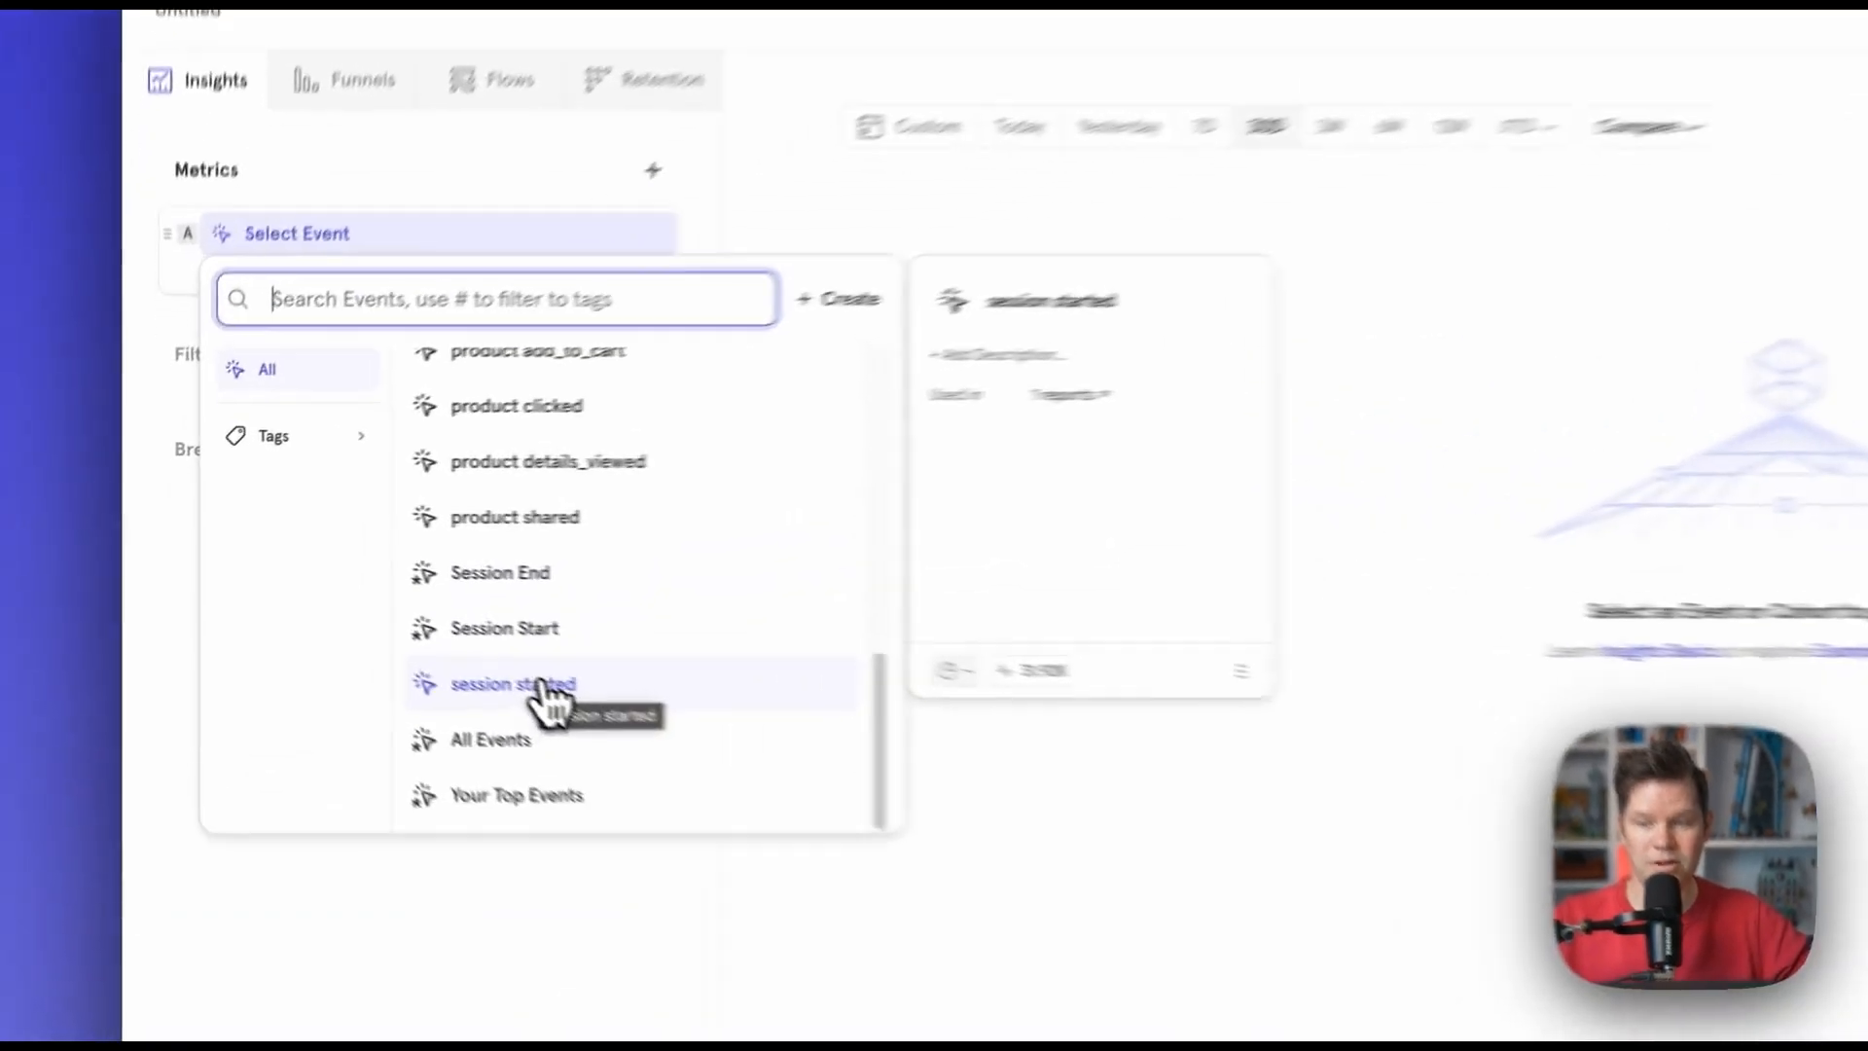
left_click(365, 608)
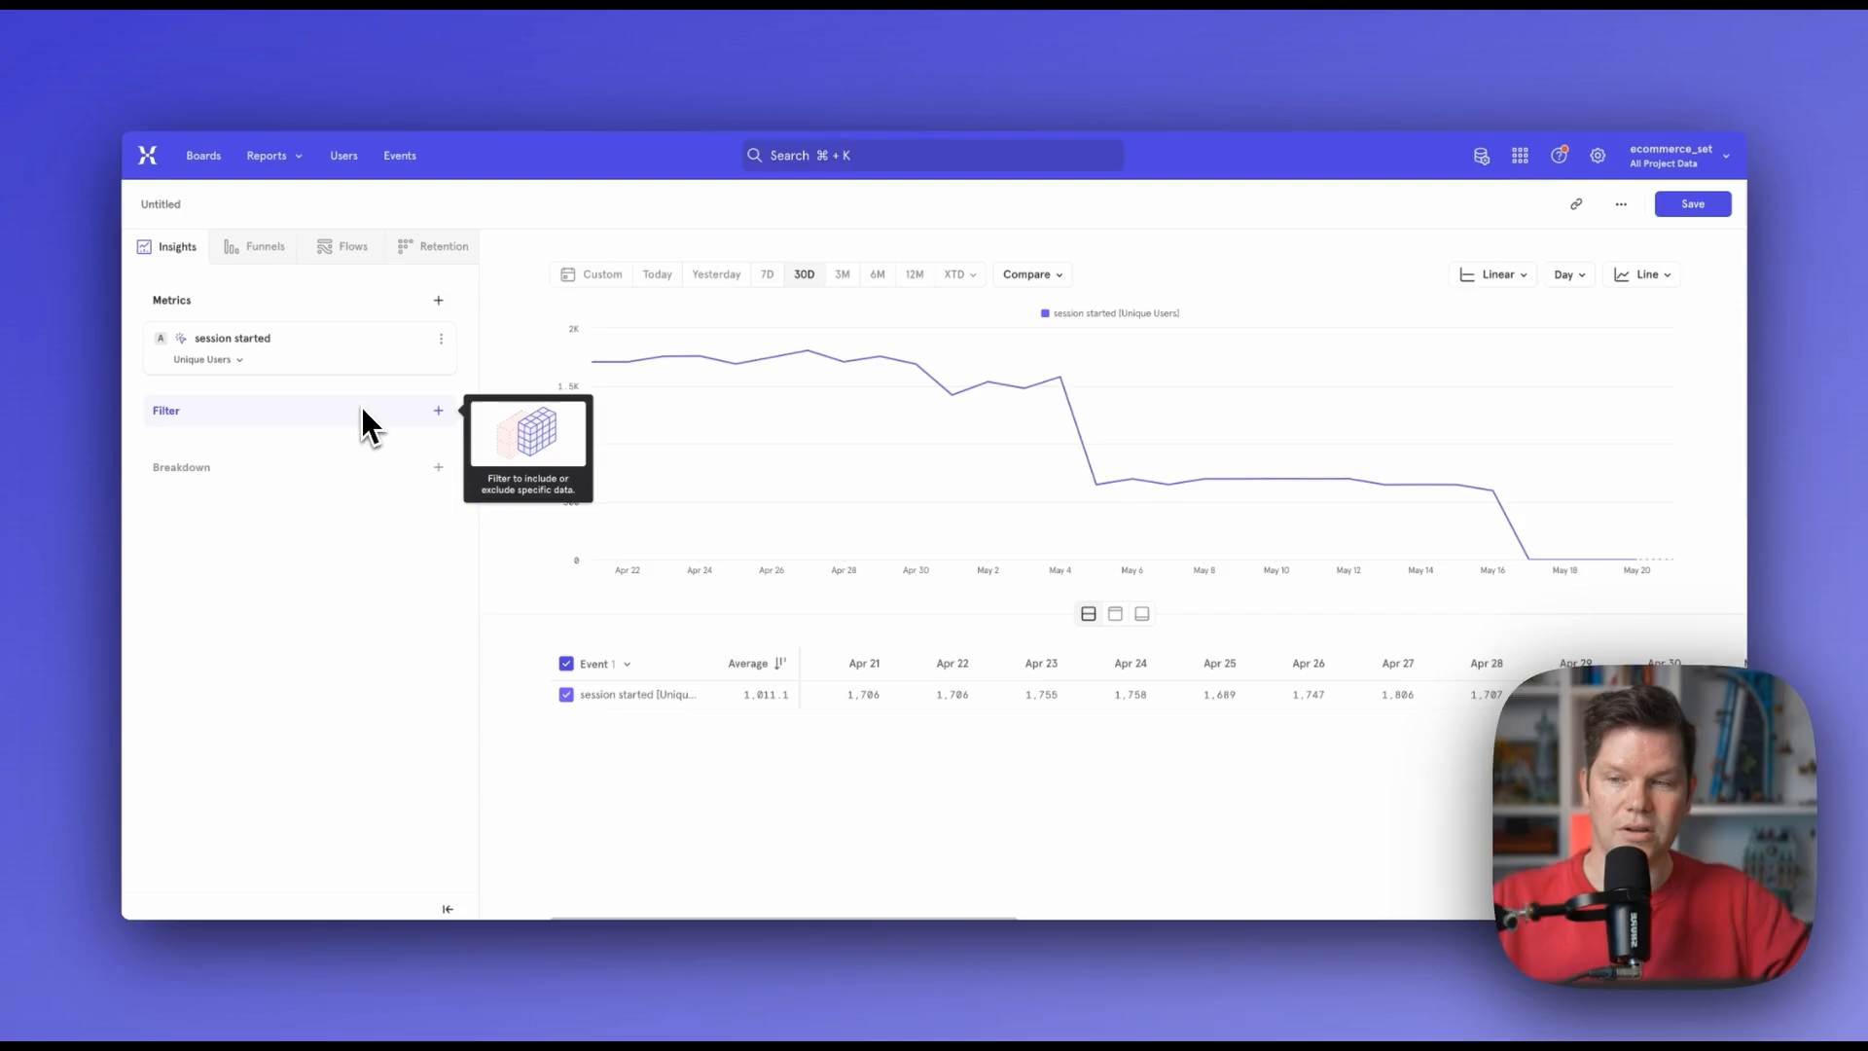
- Break the report down by UTM Campaign and display it as a table
left_click(420, 470)
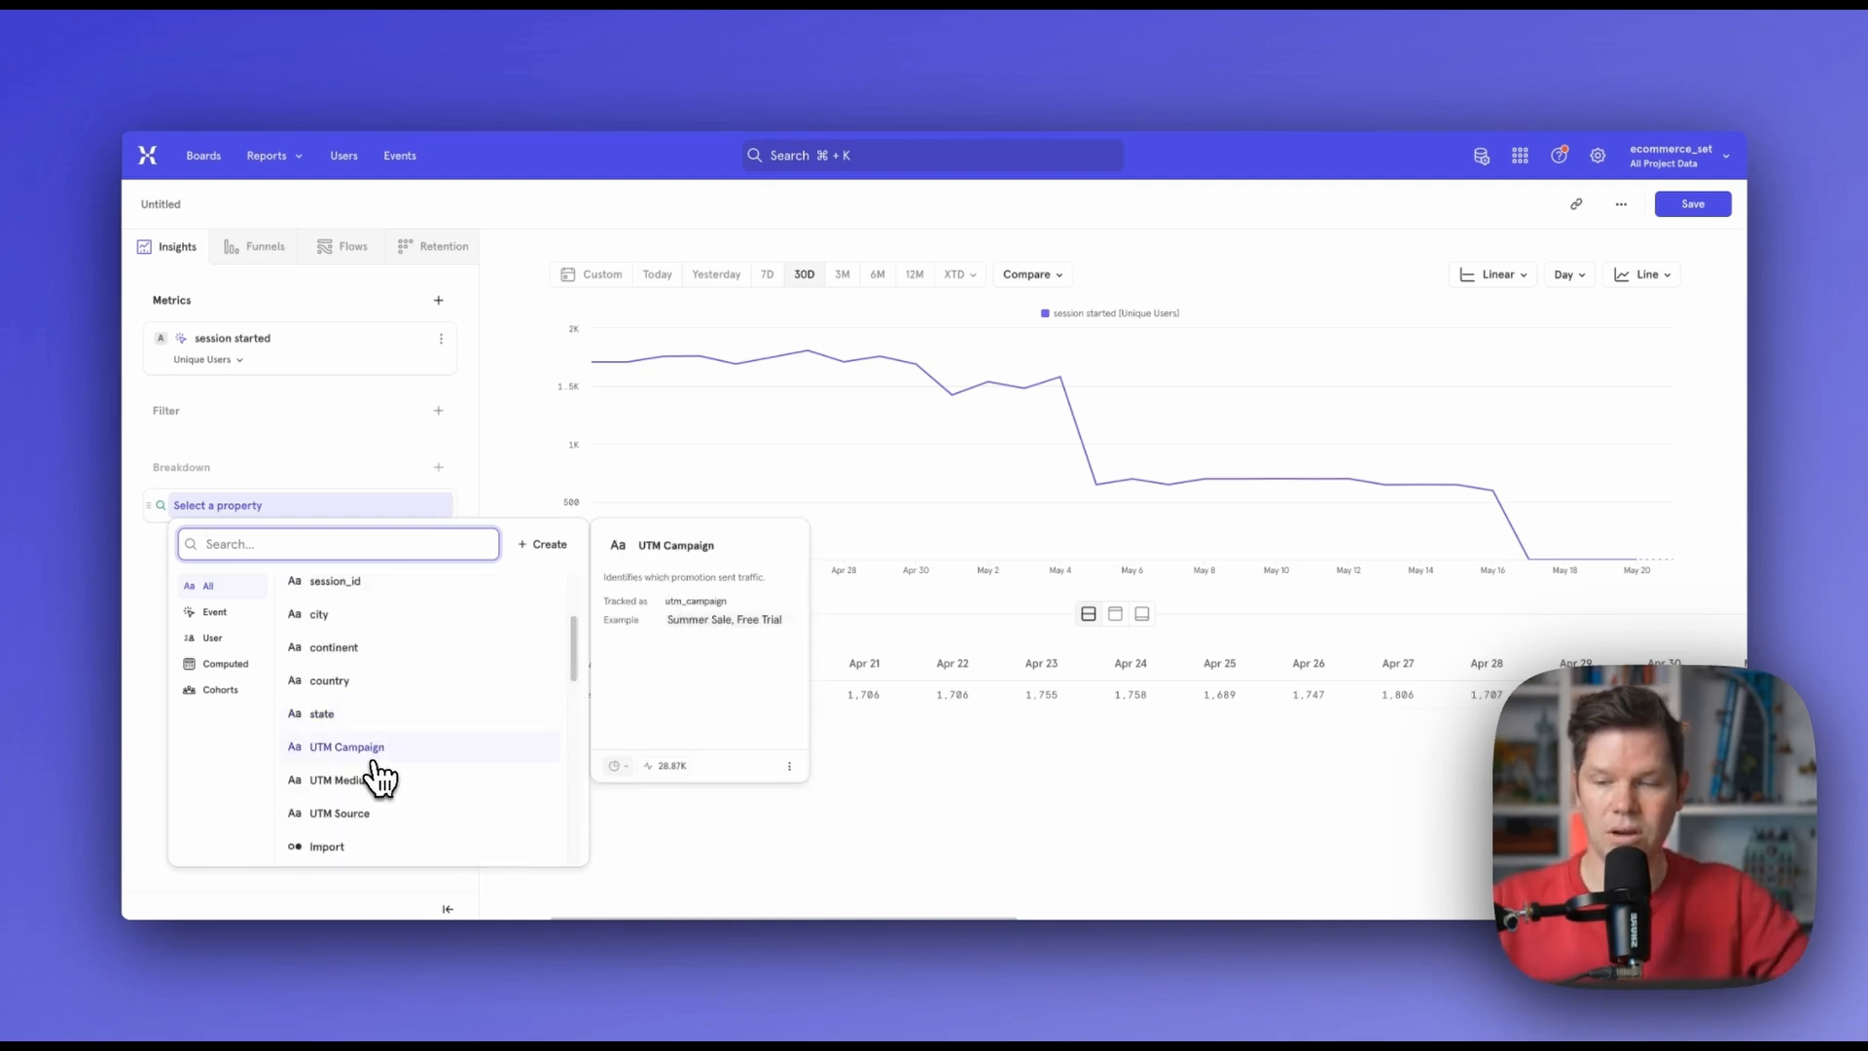
left_click(373, 759)
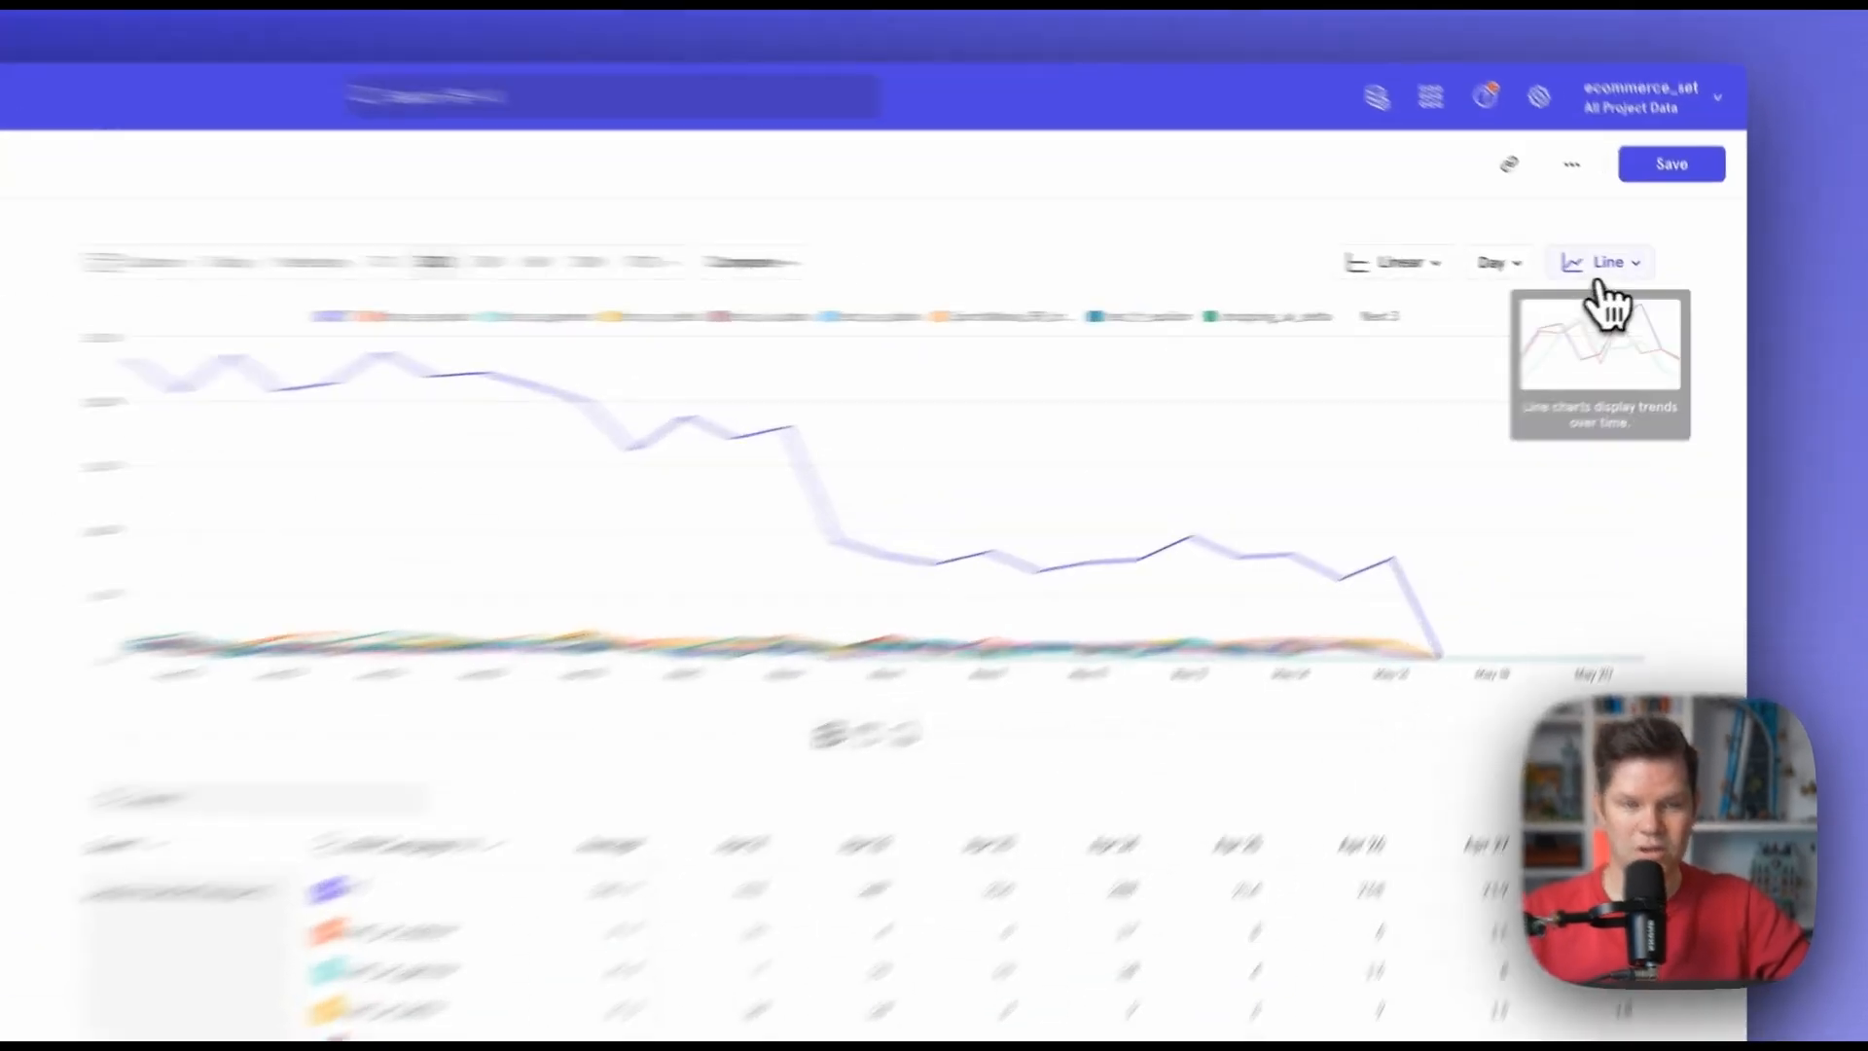
left_click(1596, 282)
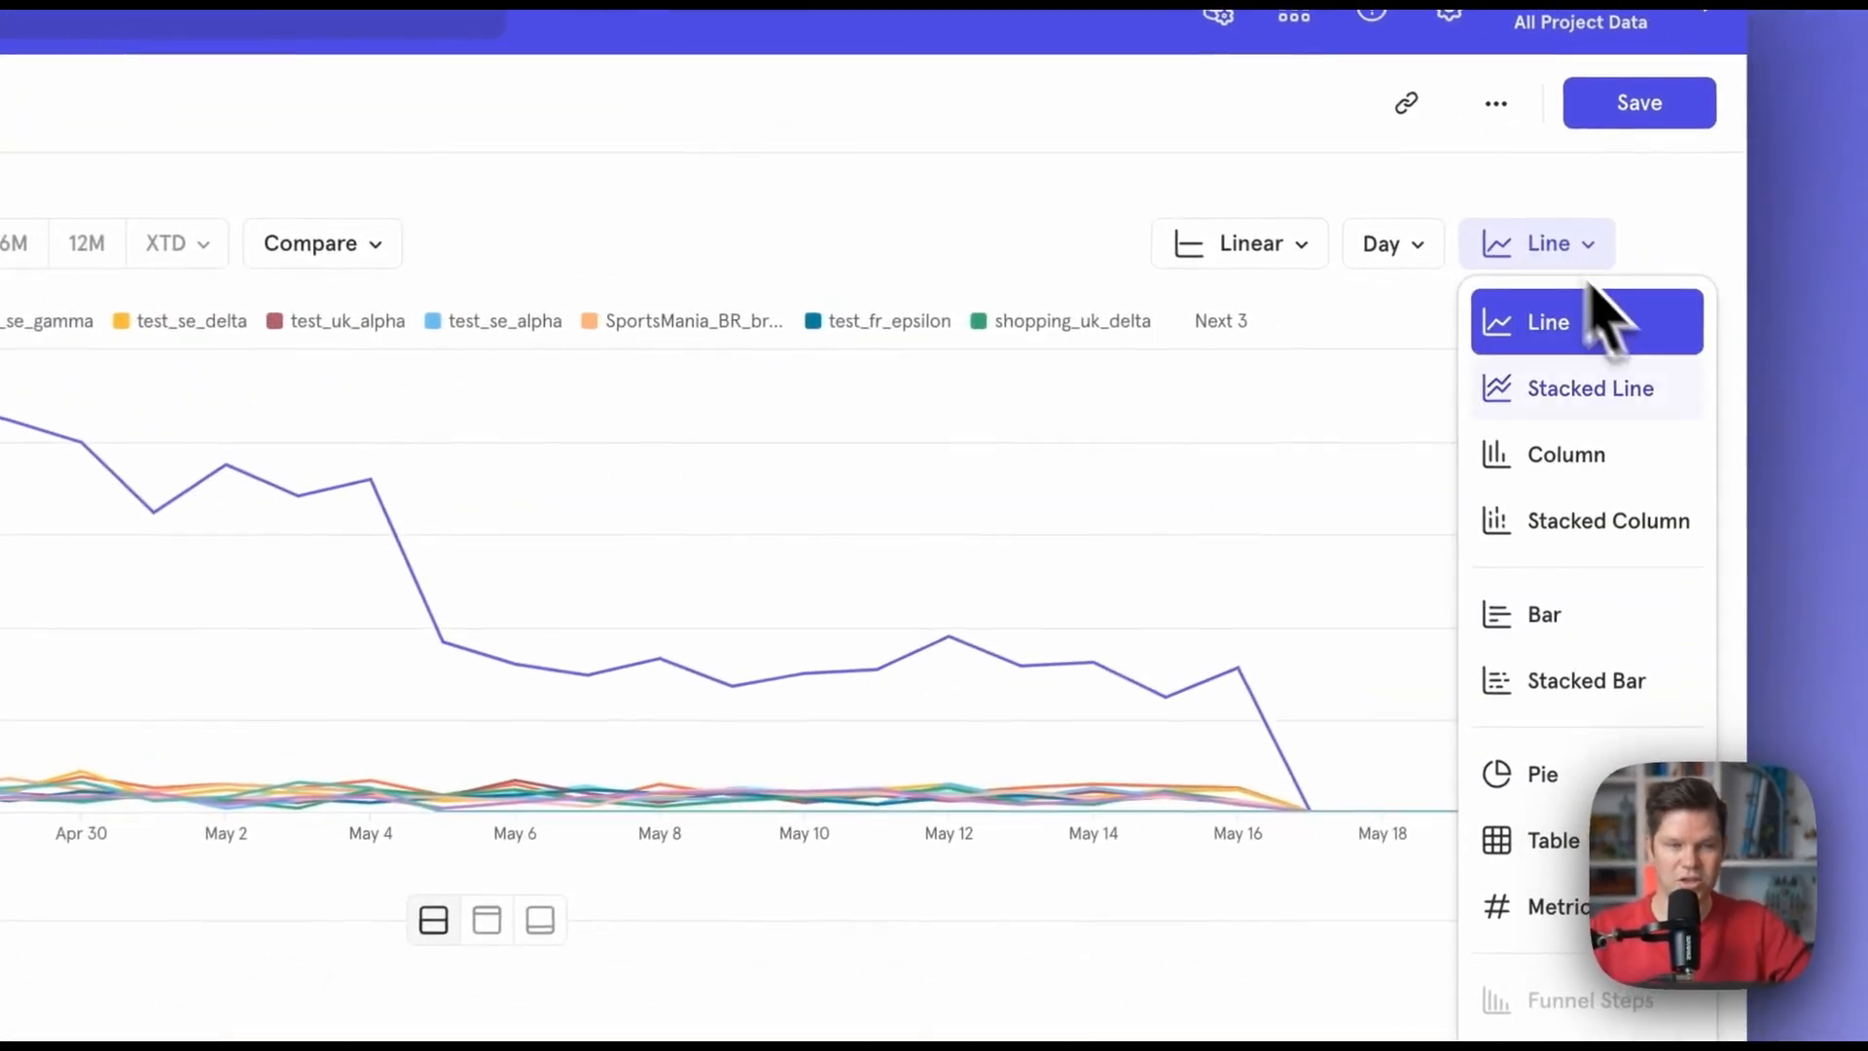
left_click(1606, 680)
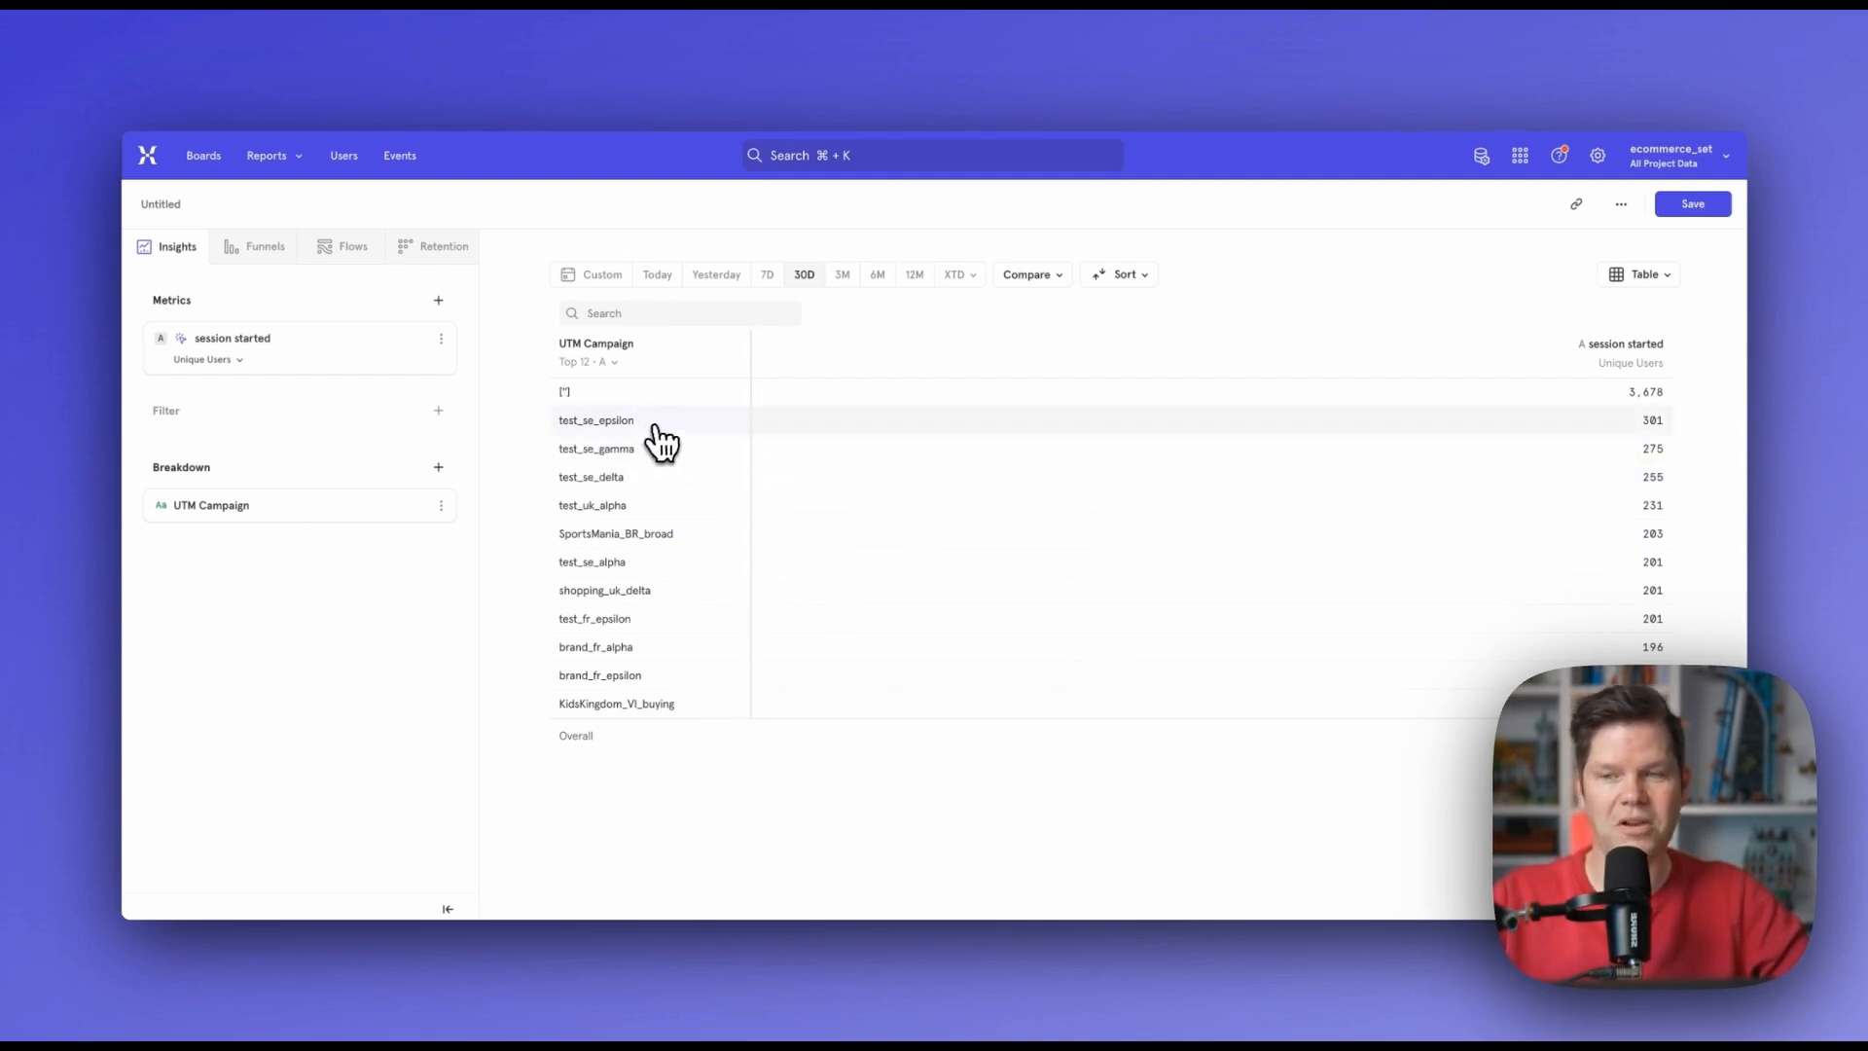
- Add the order submitted event as a second metric
left_click(437, 300)
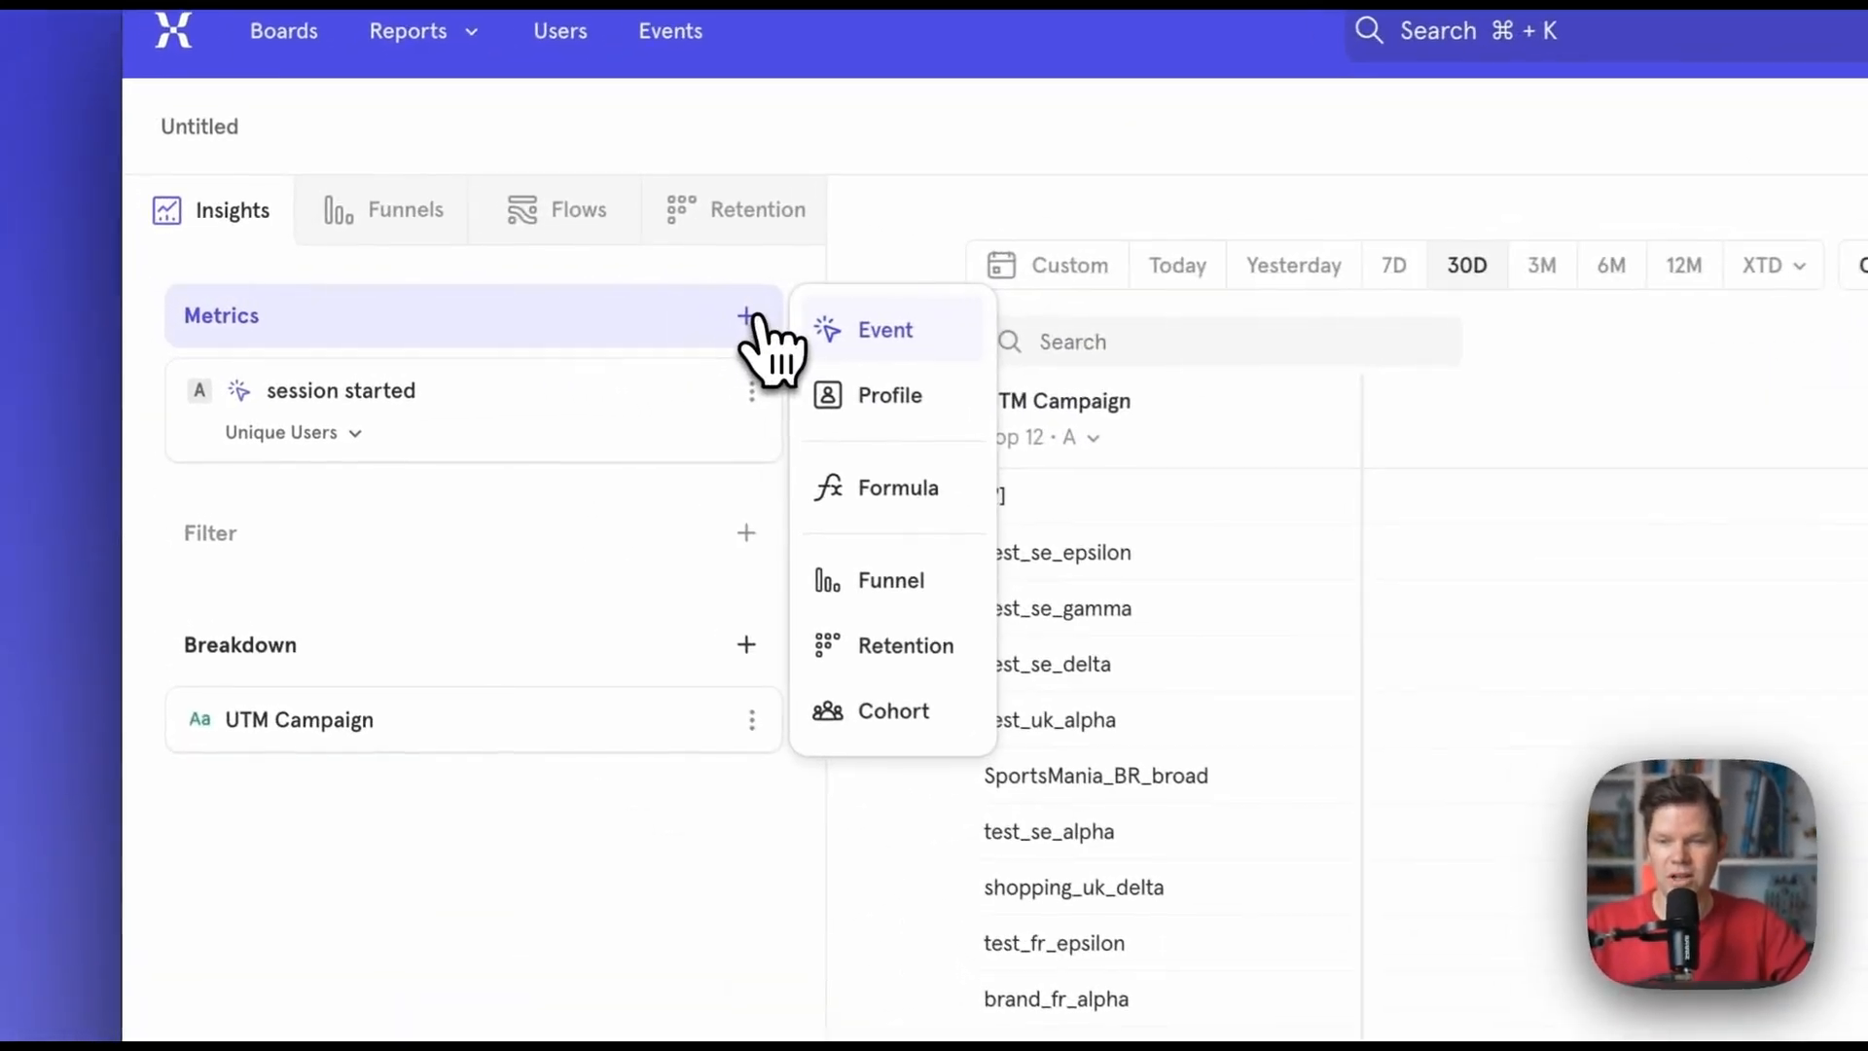
left_click(988, 341)
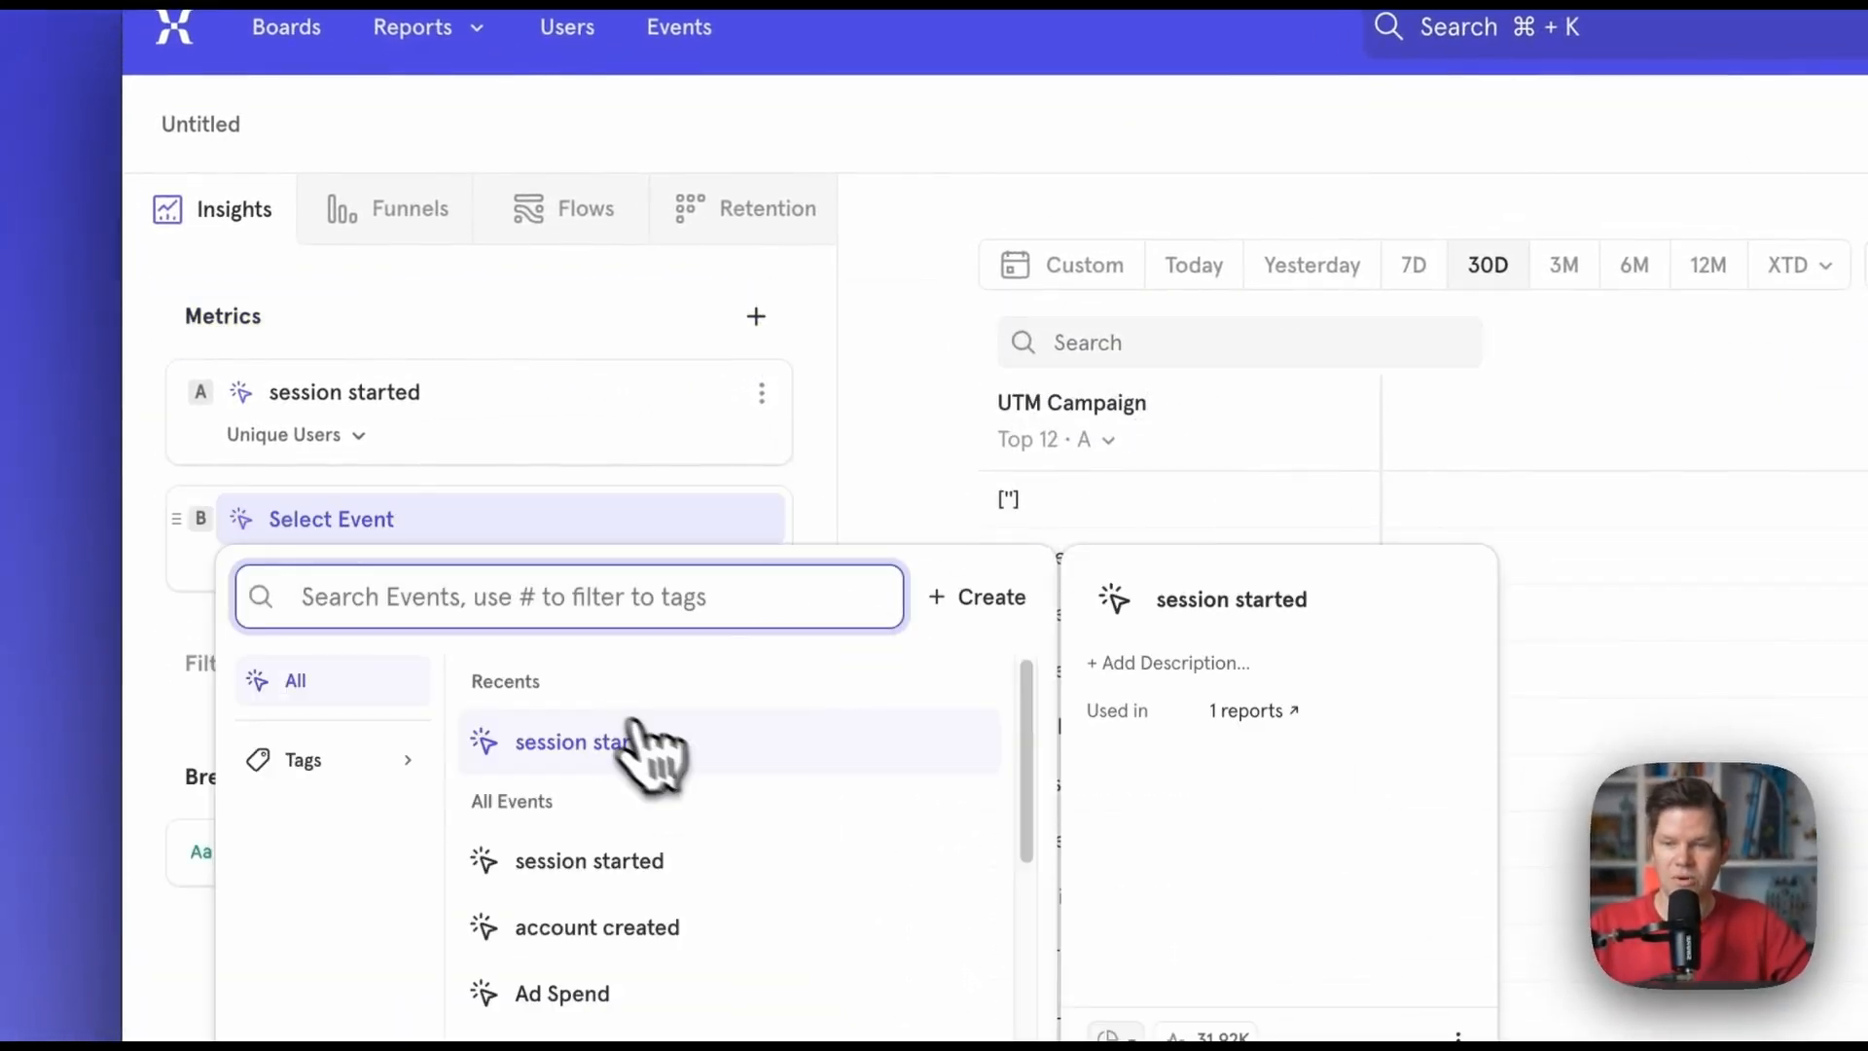
type("order")
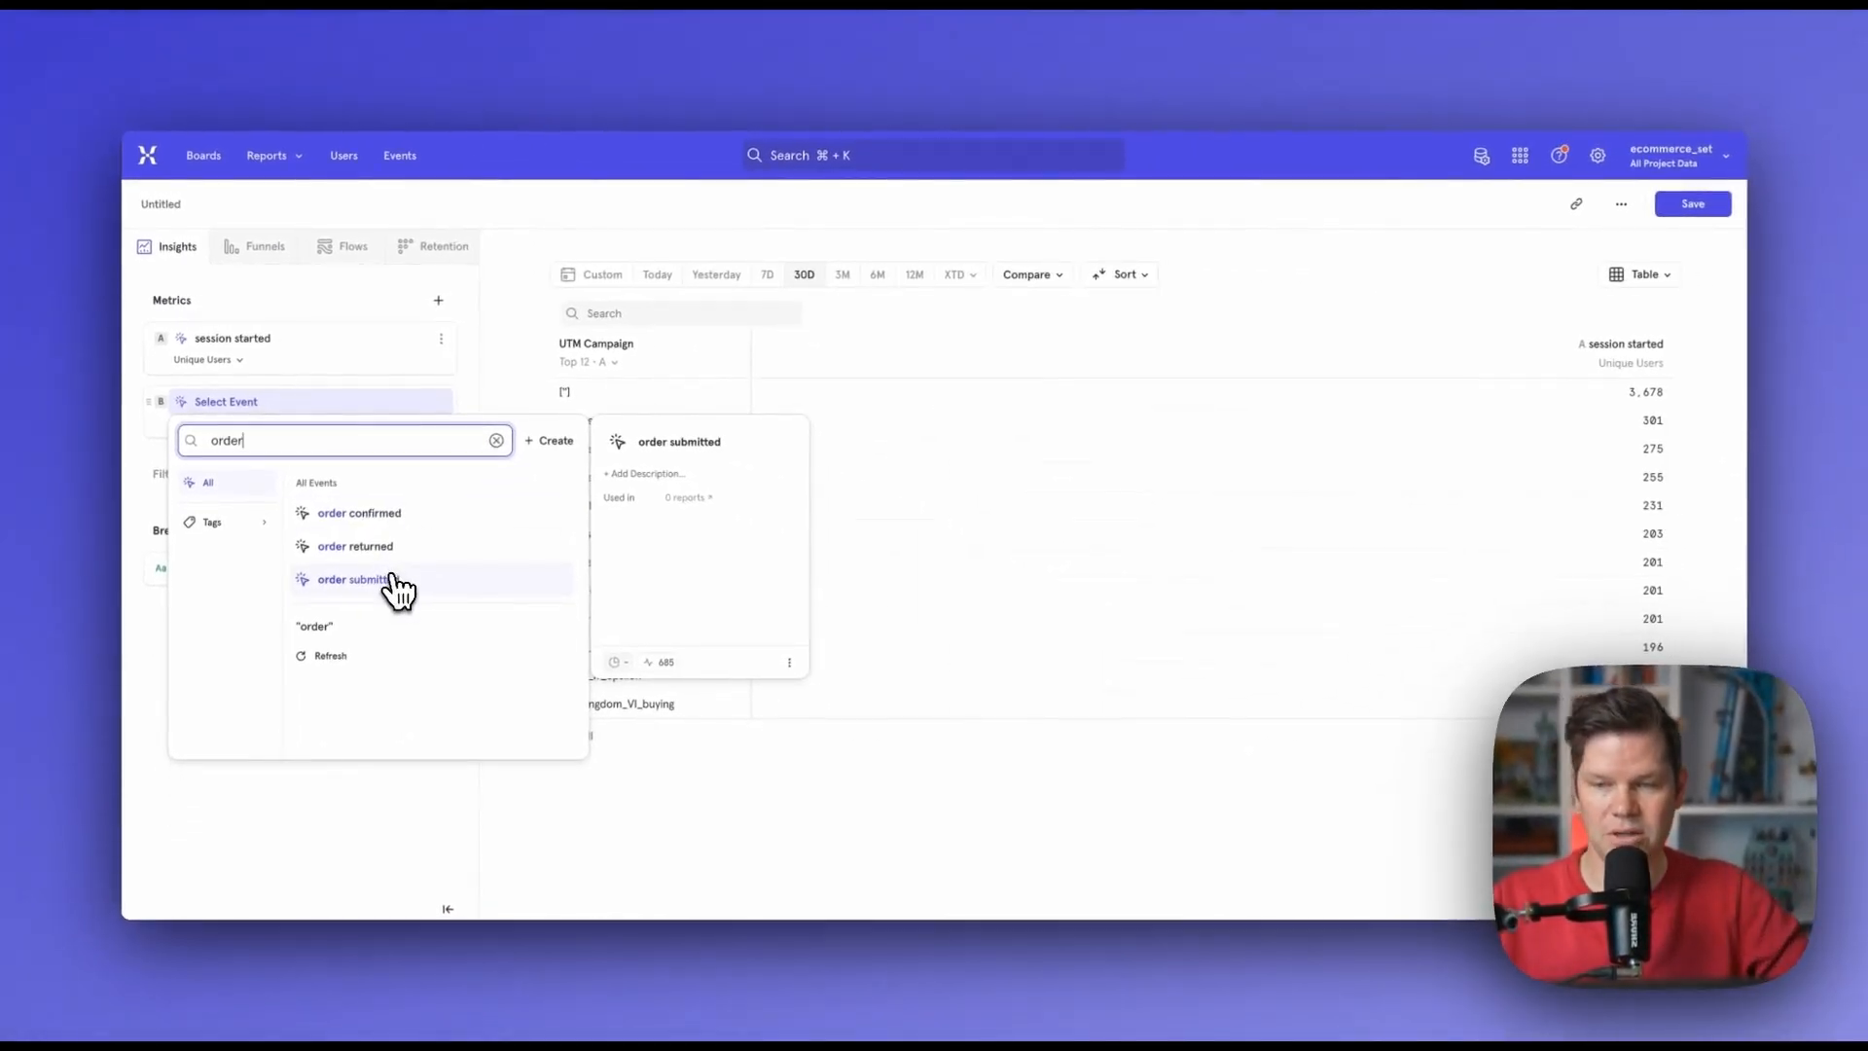
left_click(393, 578)
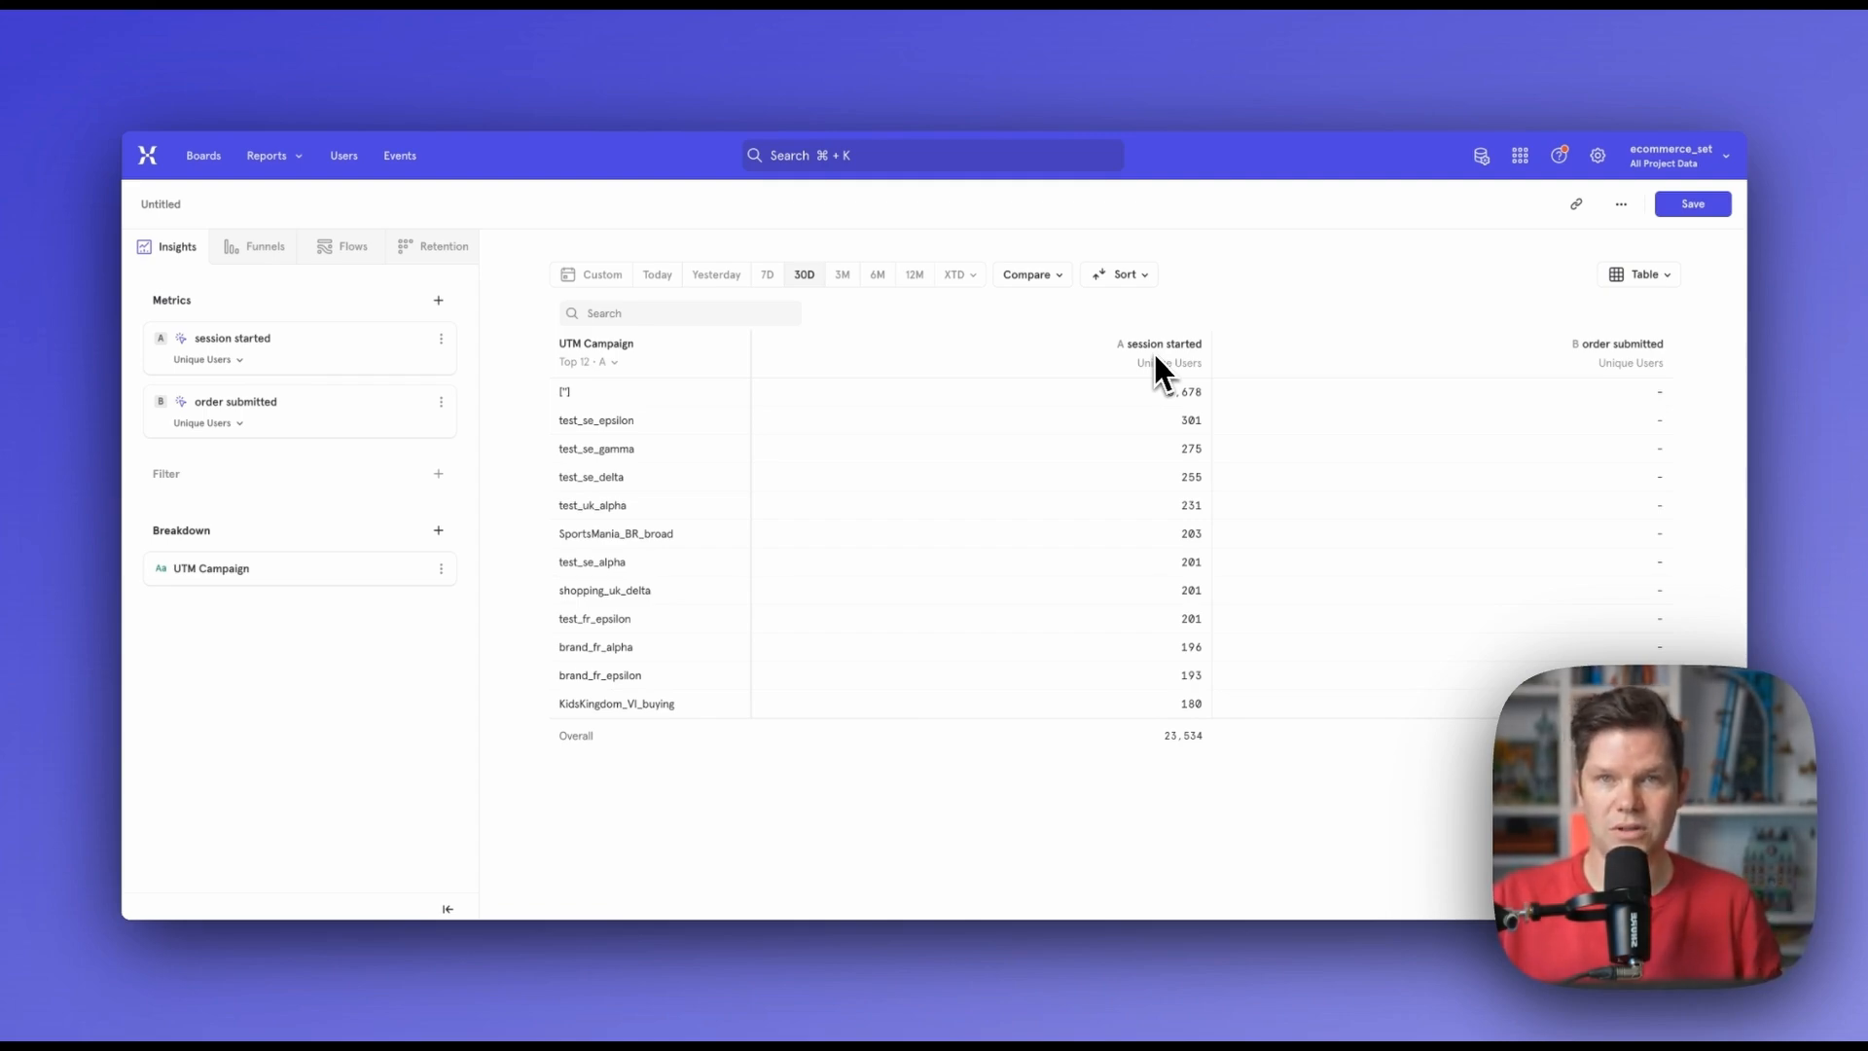
- Replace the plain UTM Campaign breakdown with the computed Attributed by breakdown on UTM Campaign
mouse_move(252, 409)
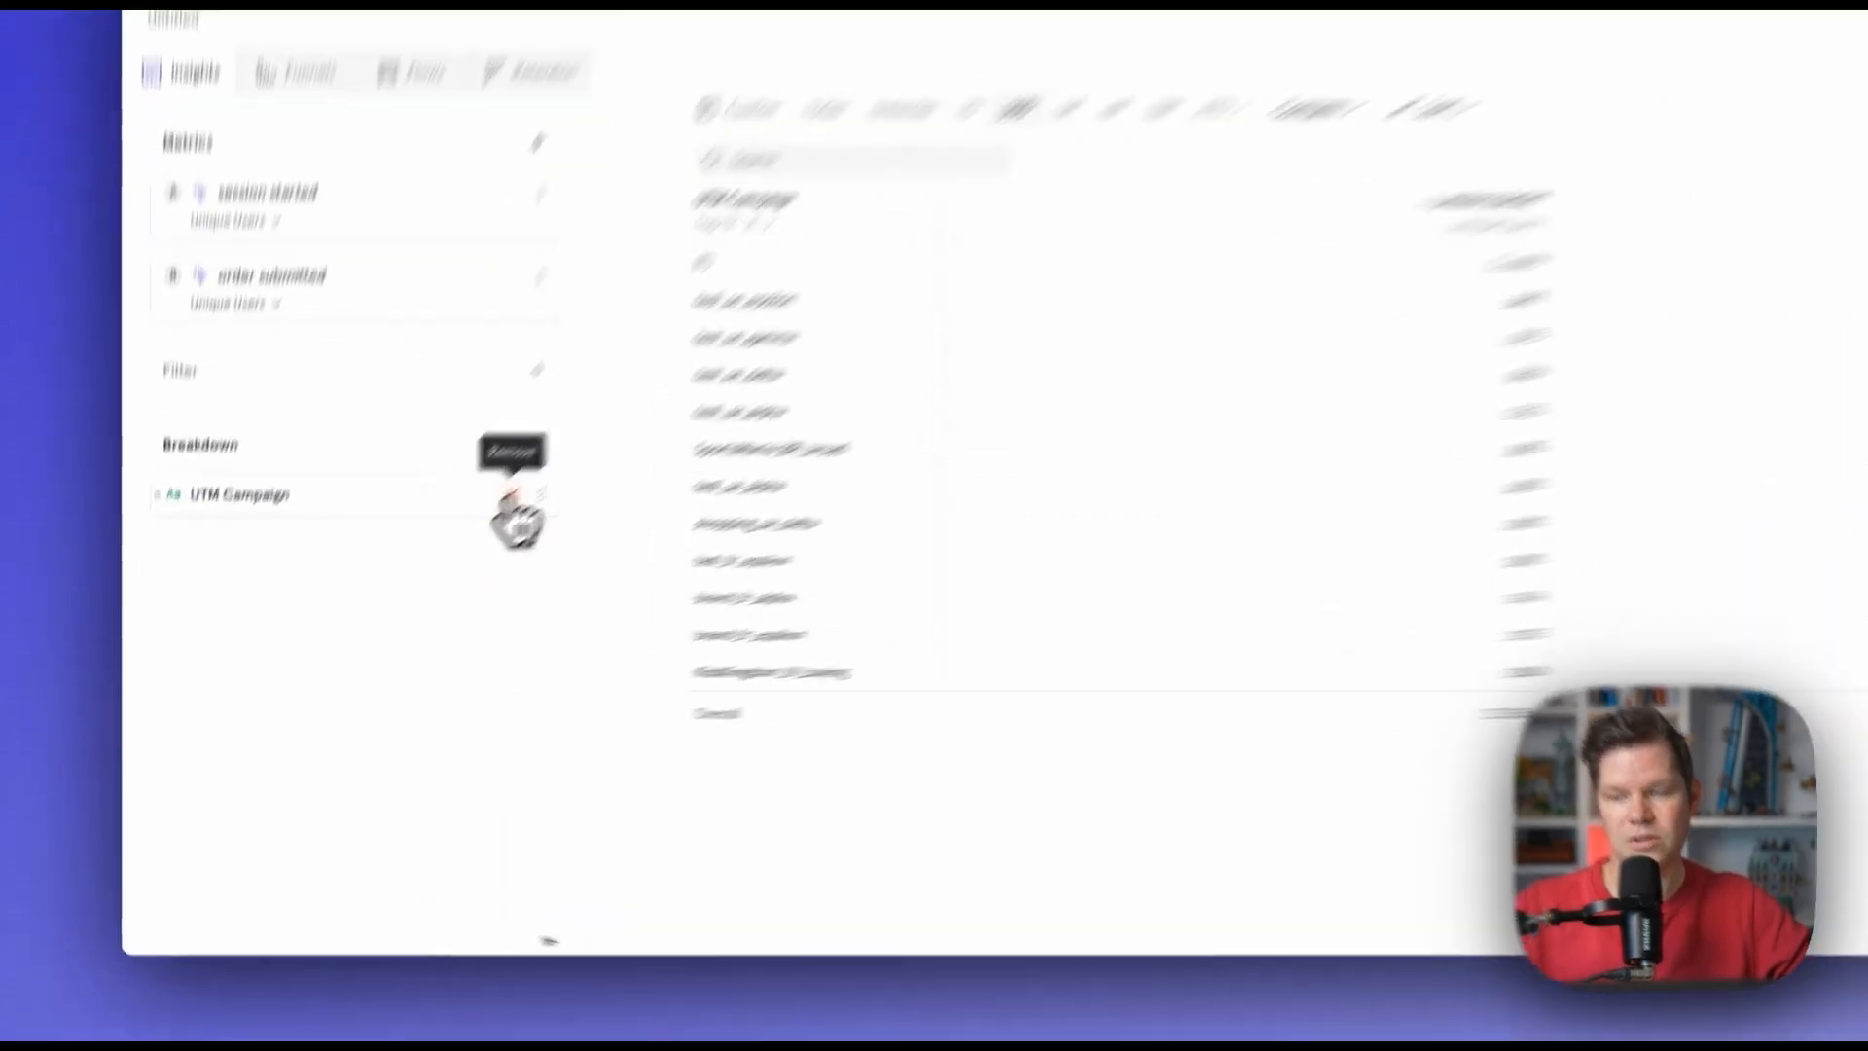
left_click(419, 570)
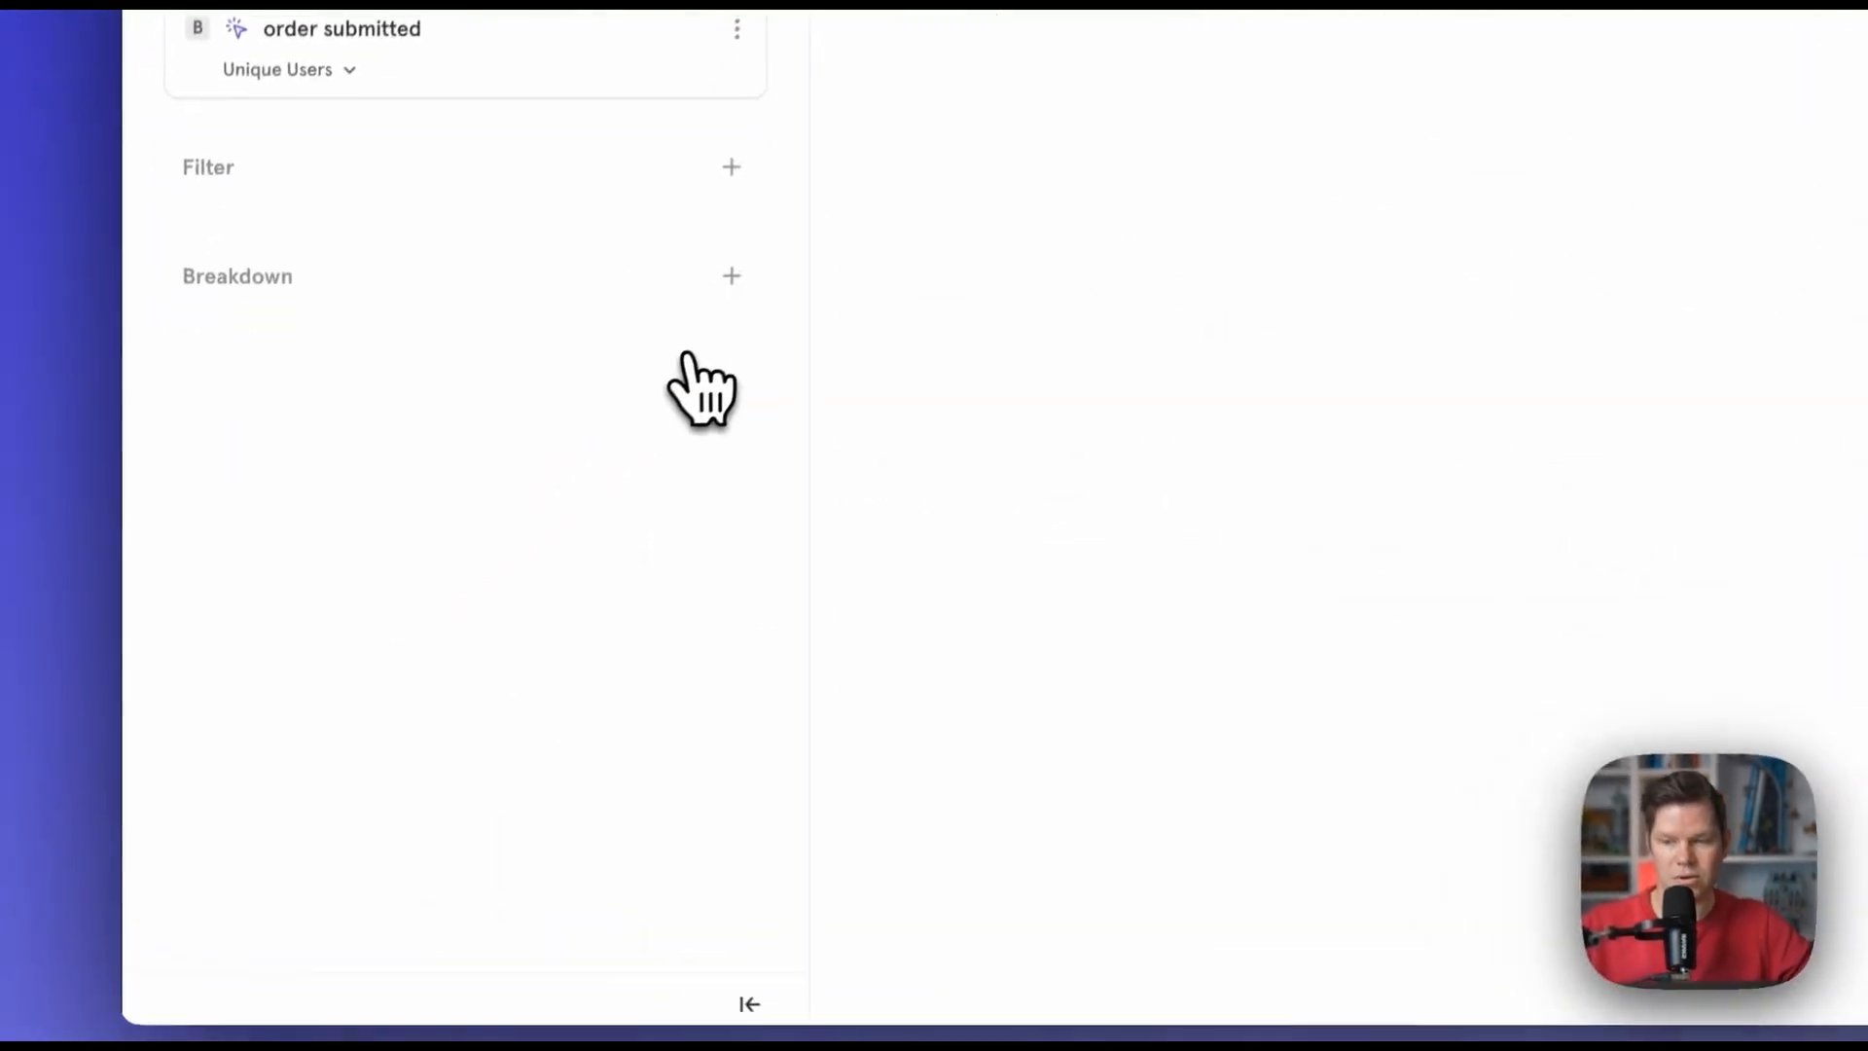
left_click(263, 270)
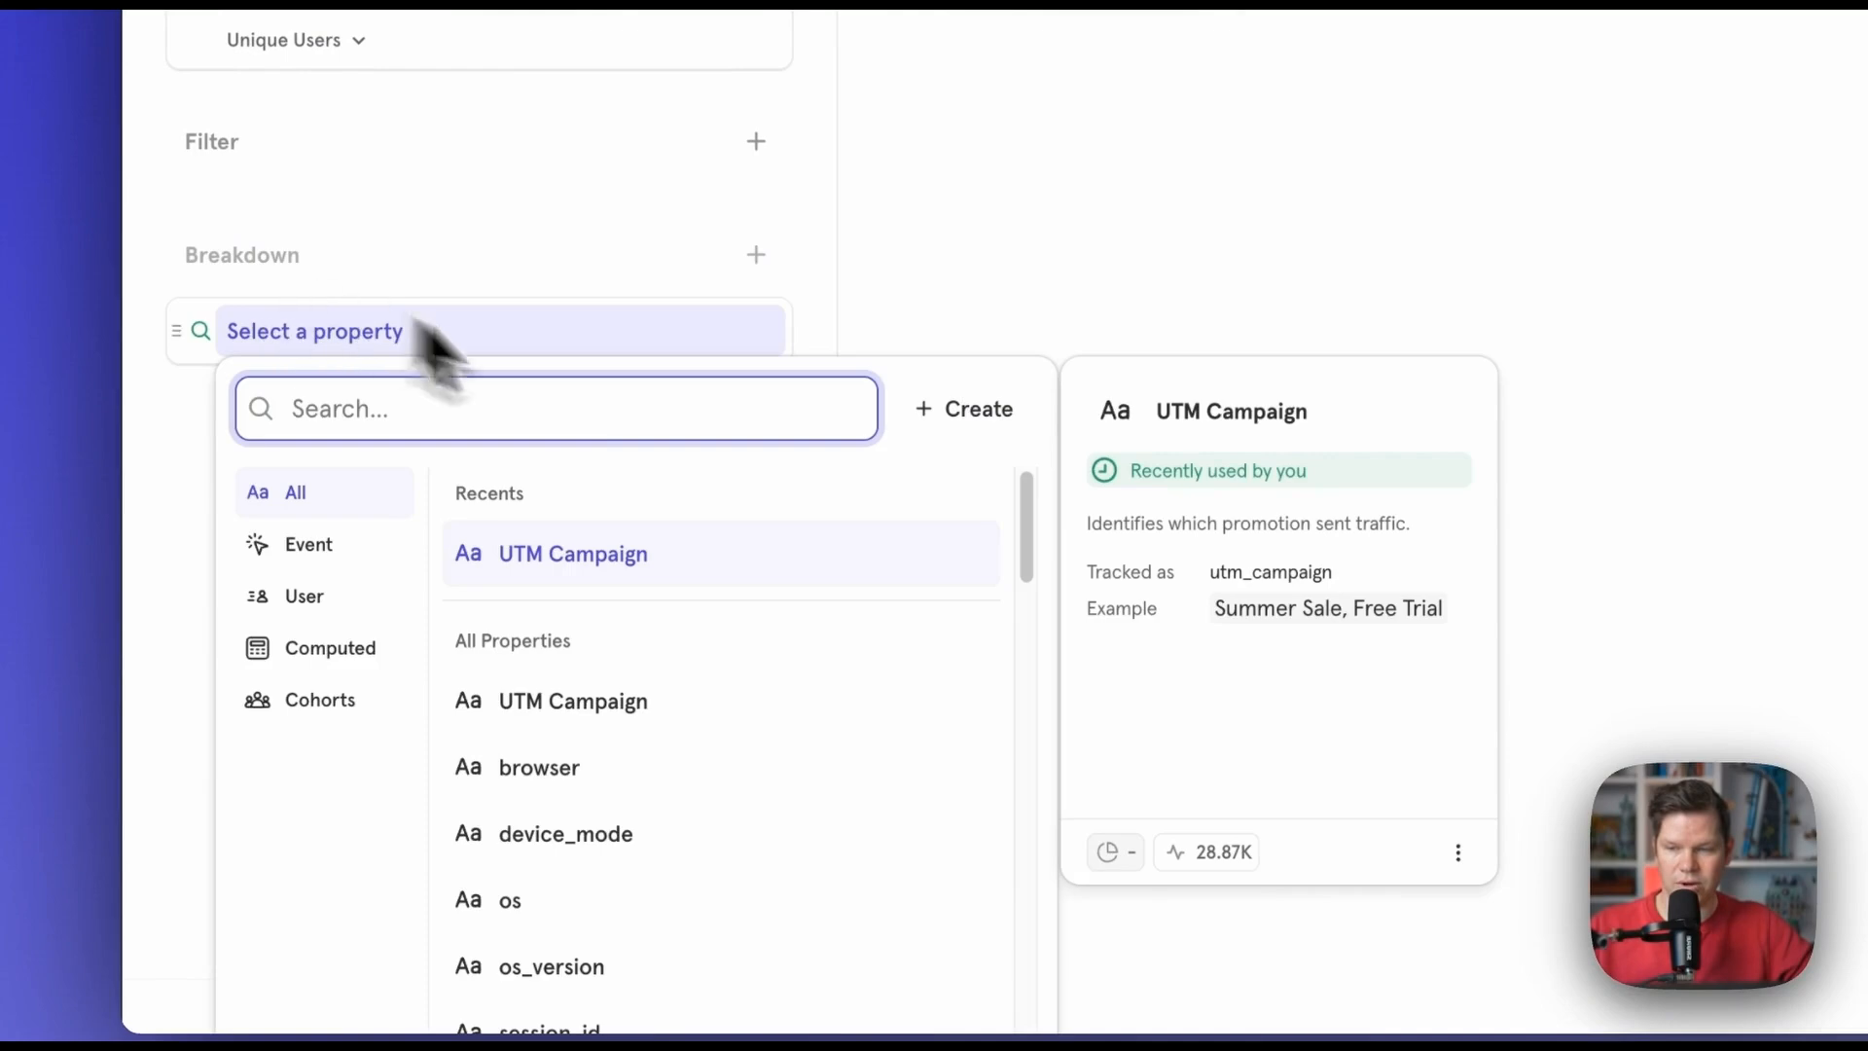
left_click(330, 647)
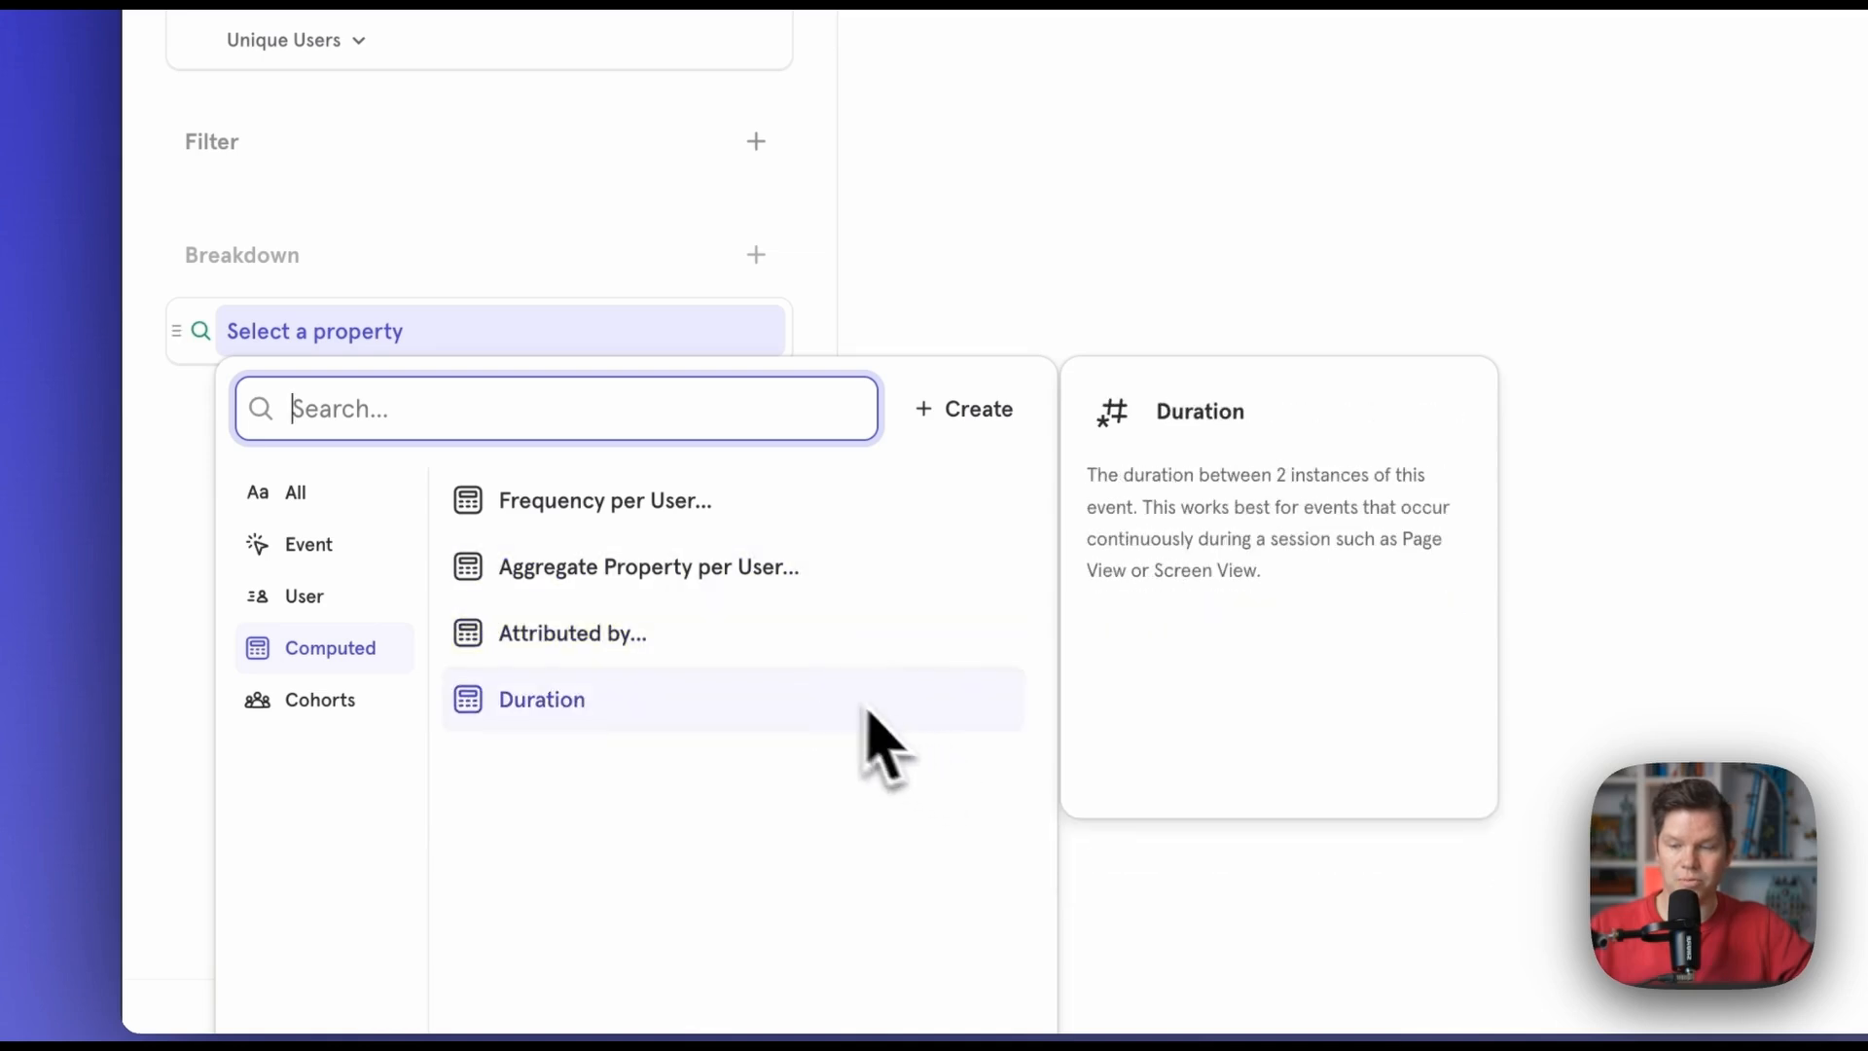
left_click(968, 649)
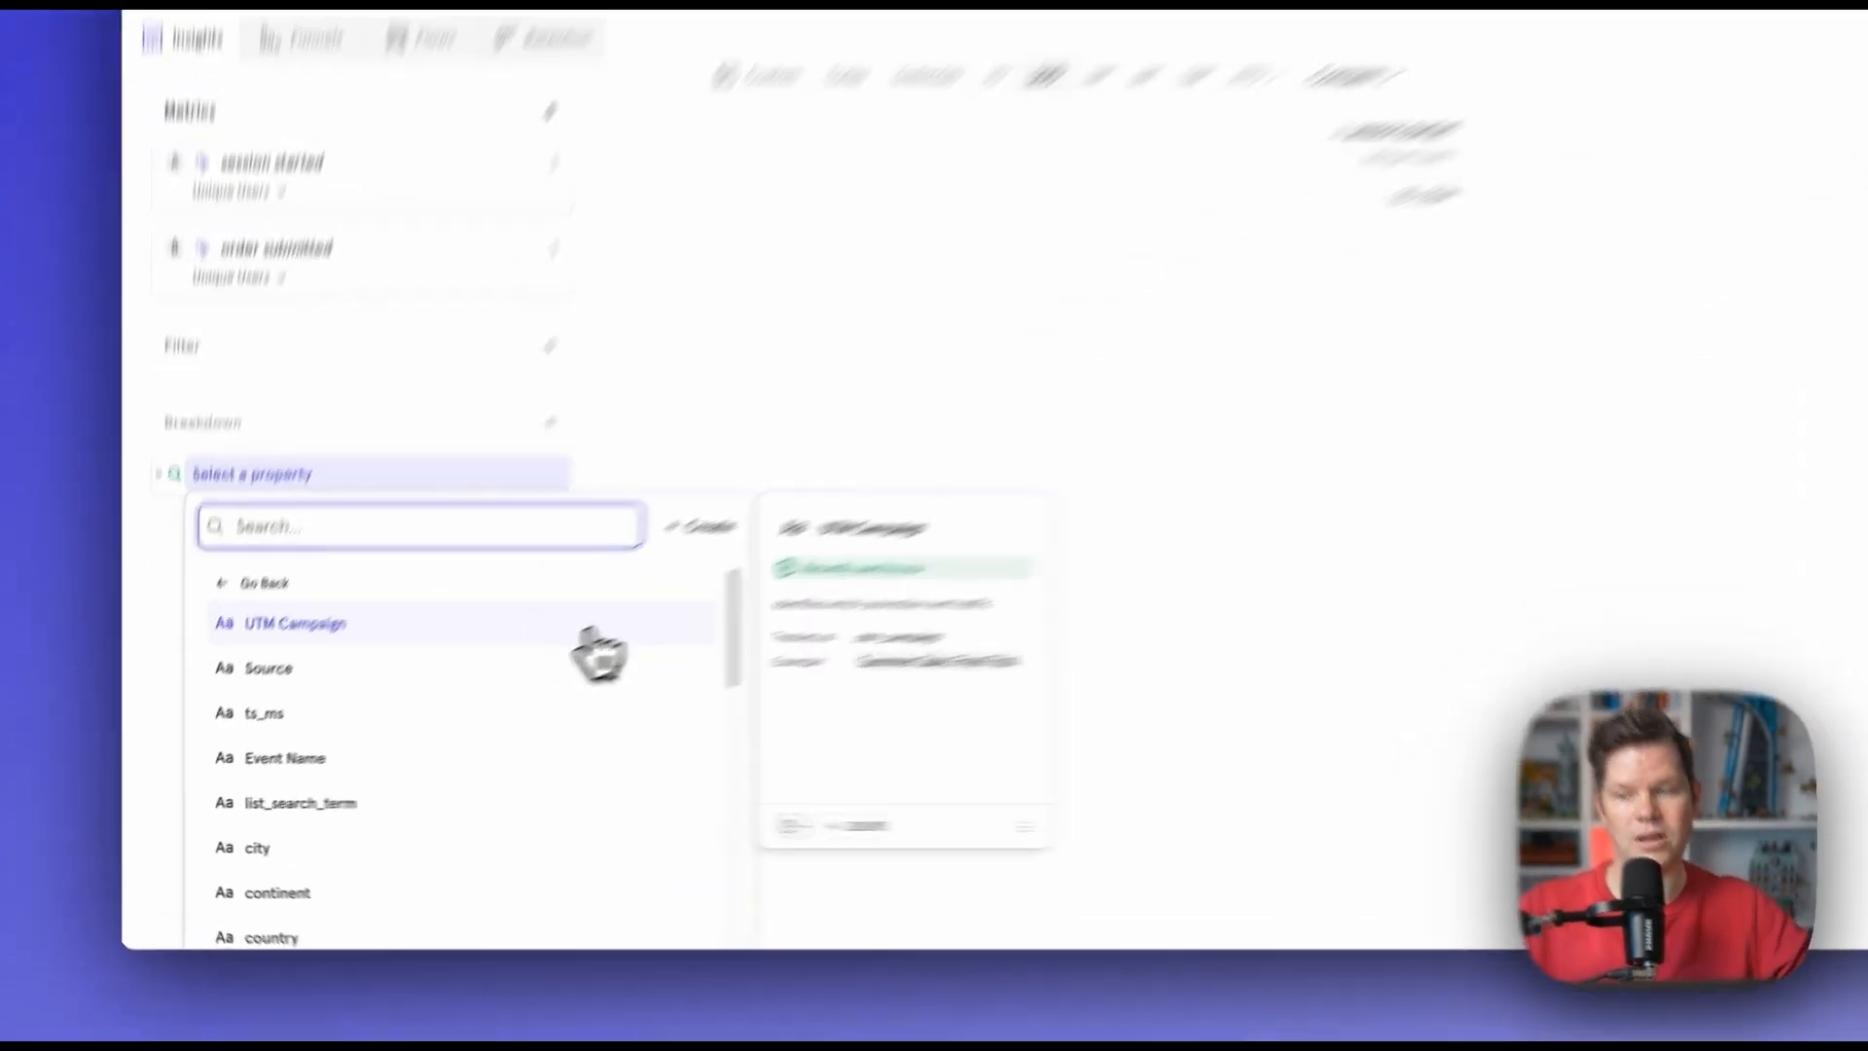
left_click(467, 684)
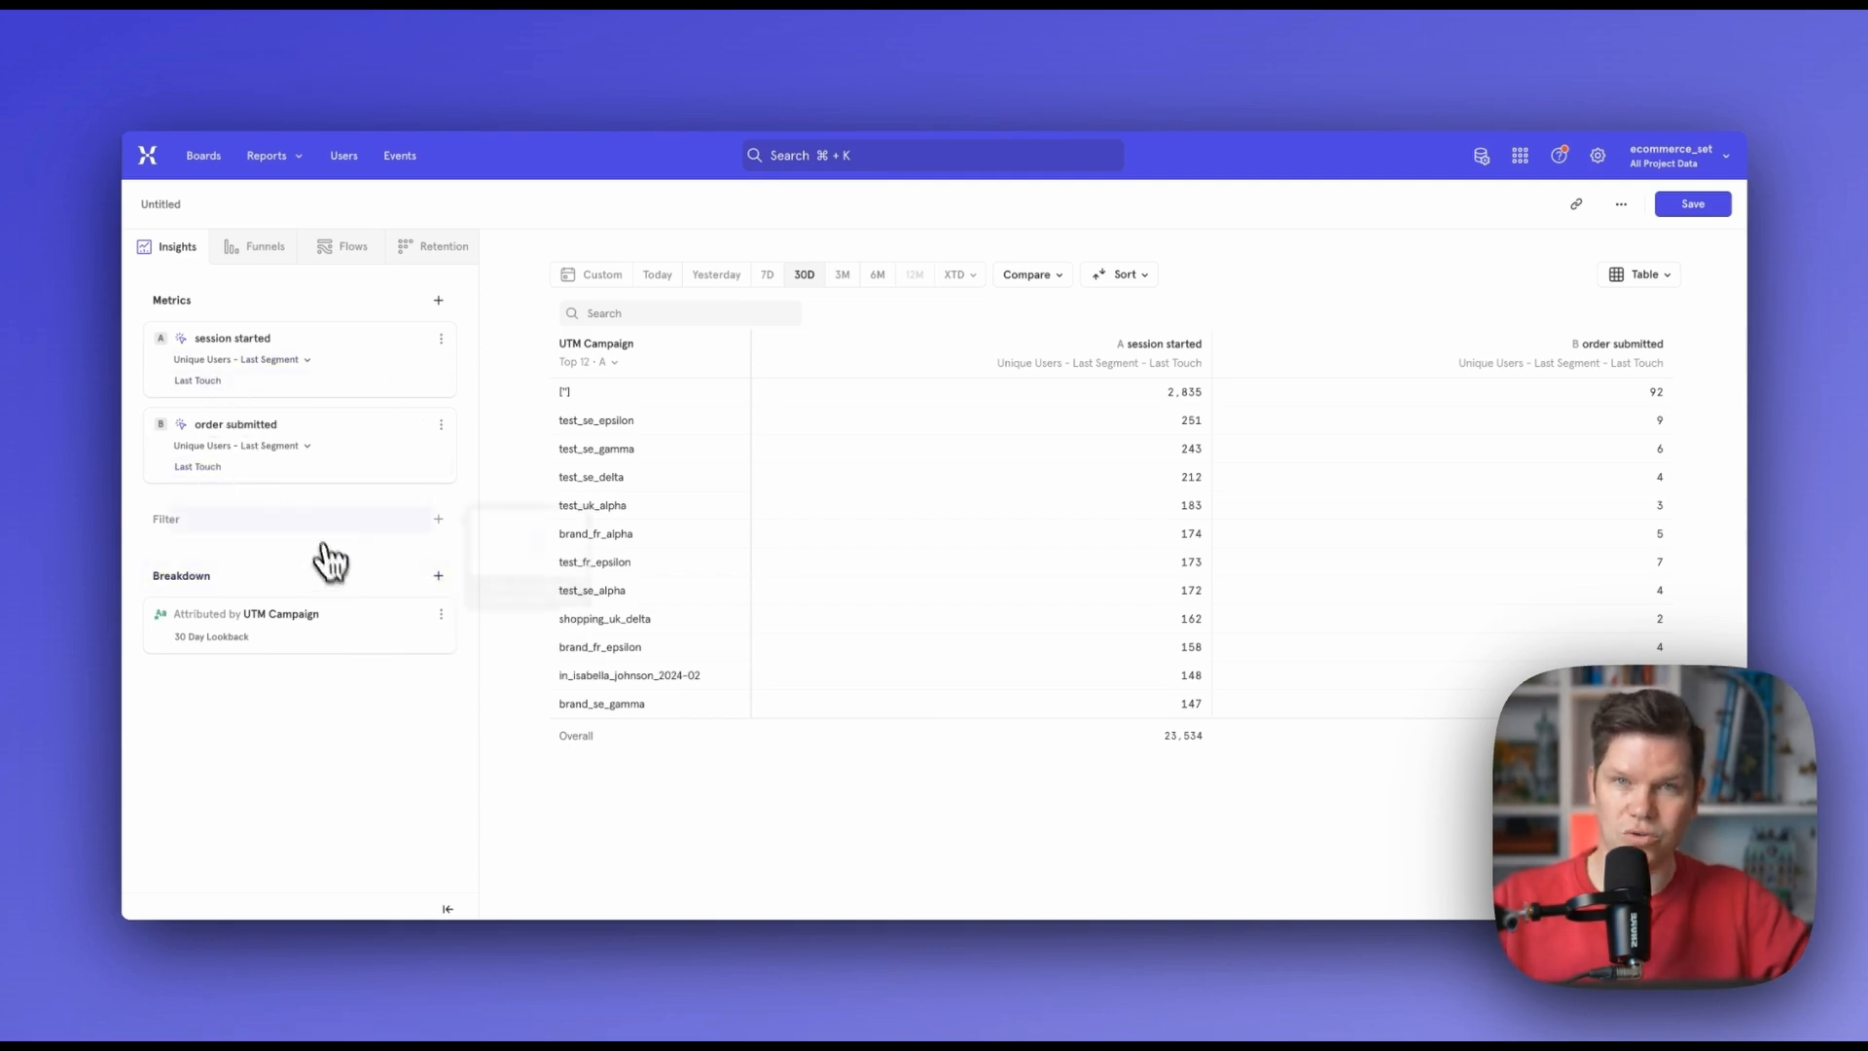
- Examine the attribution models available for the session started metric, including the U-Shaped model's description
mouse_move(256, 392)
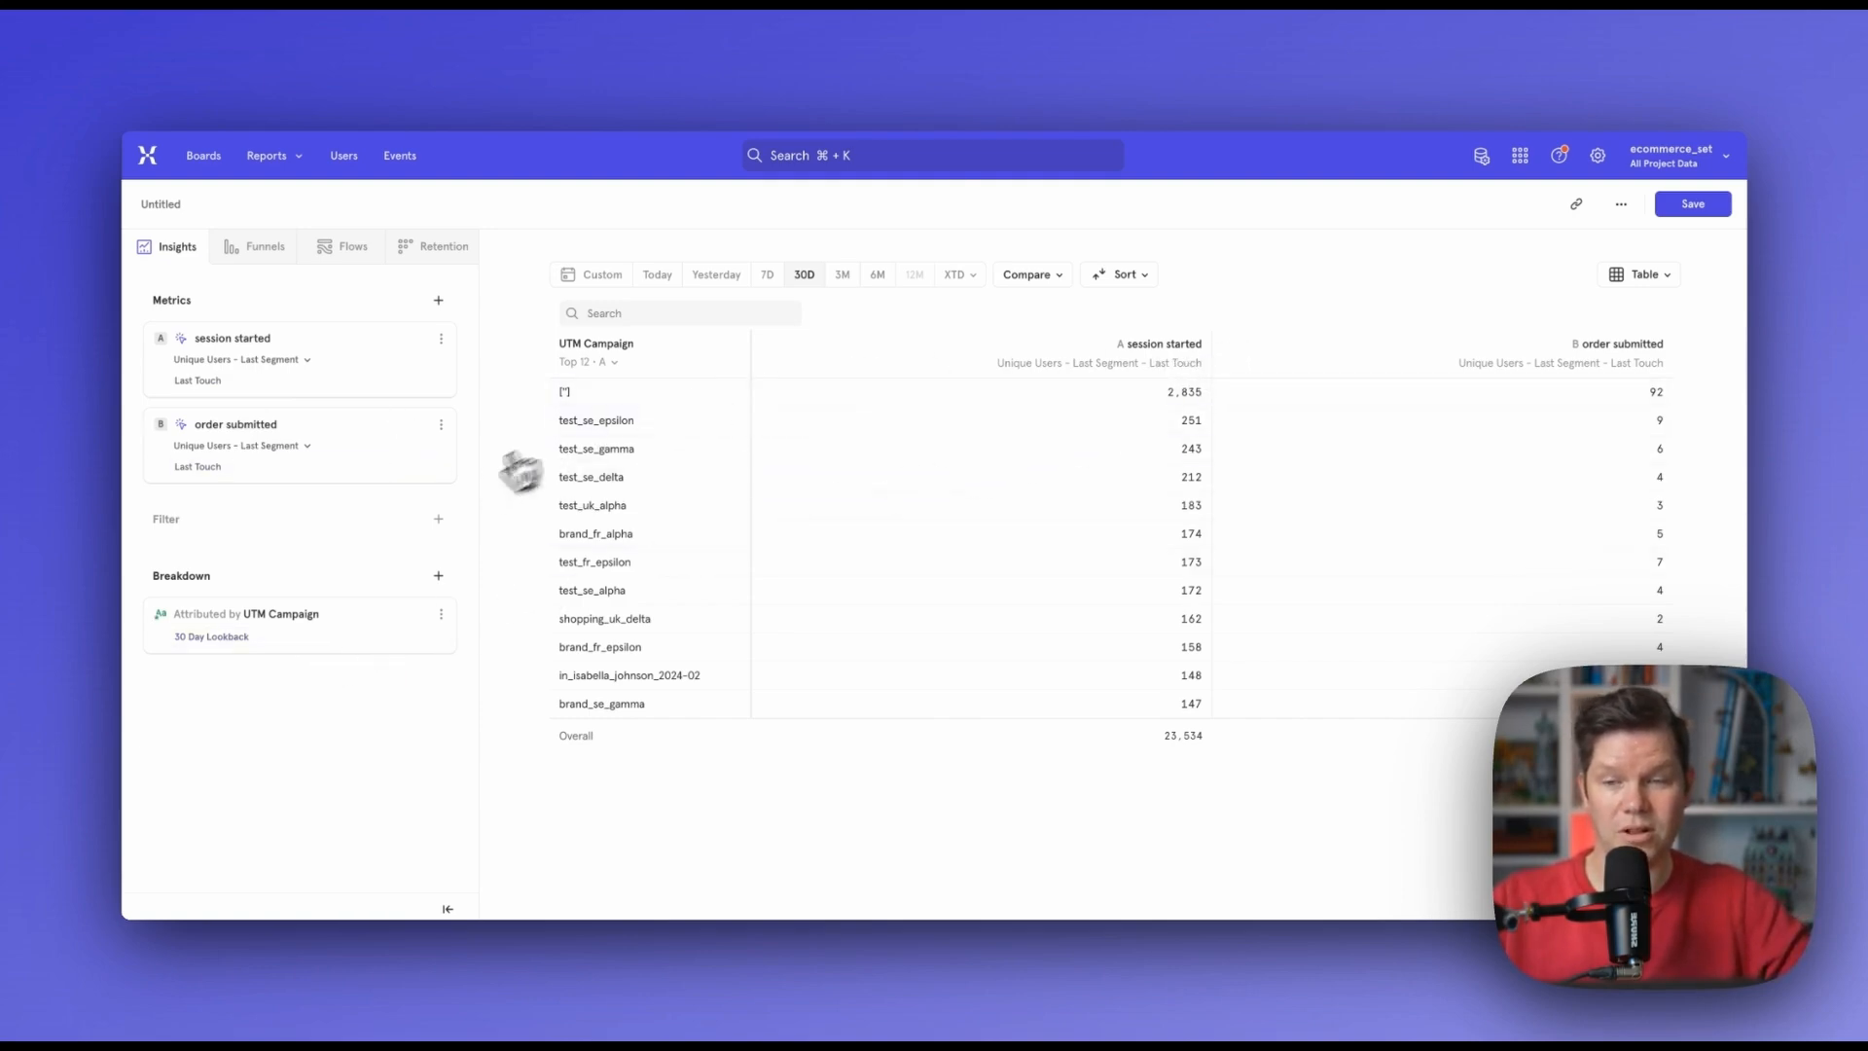
mouse_move(251, 342)
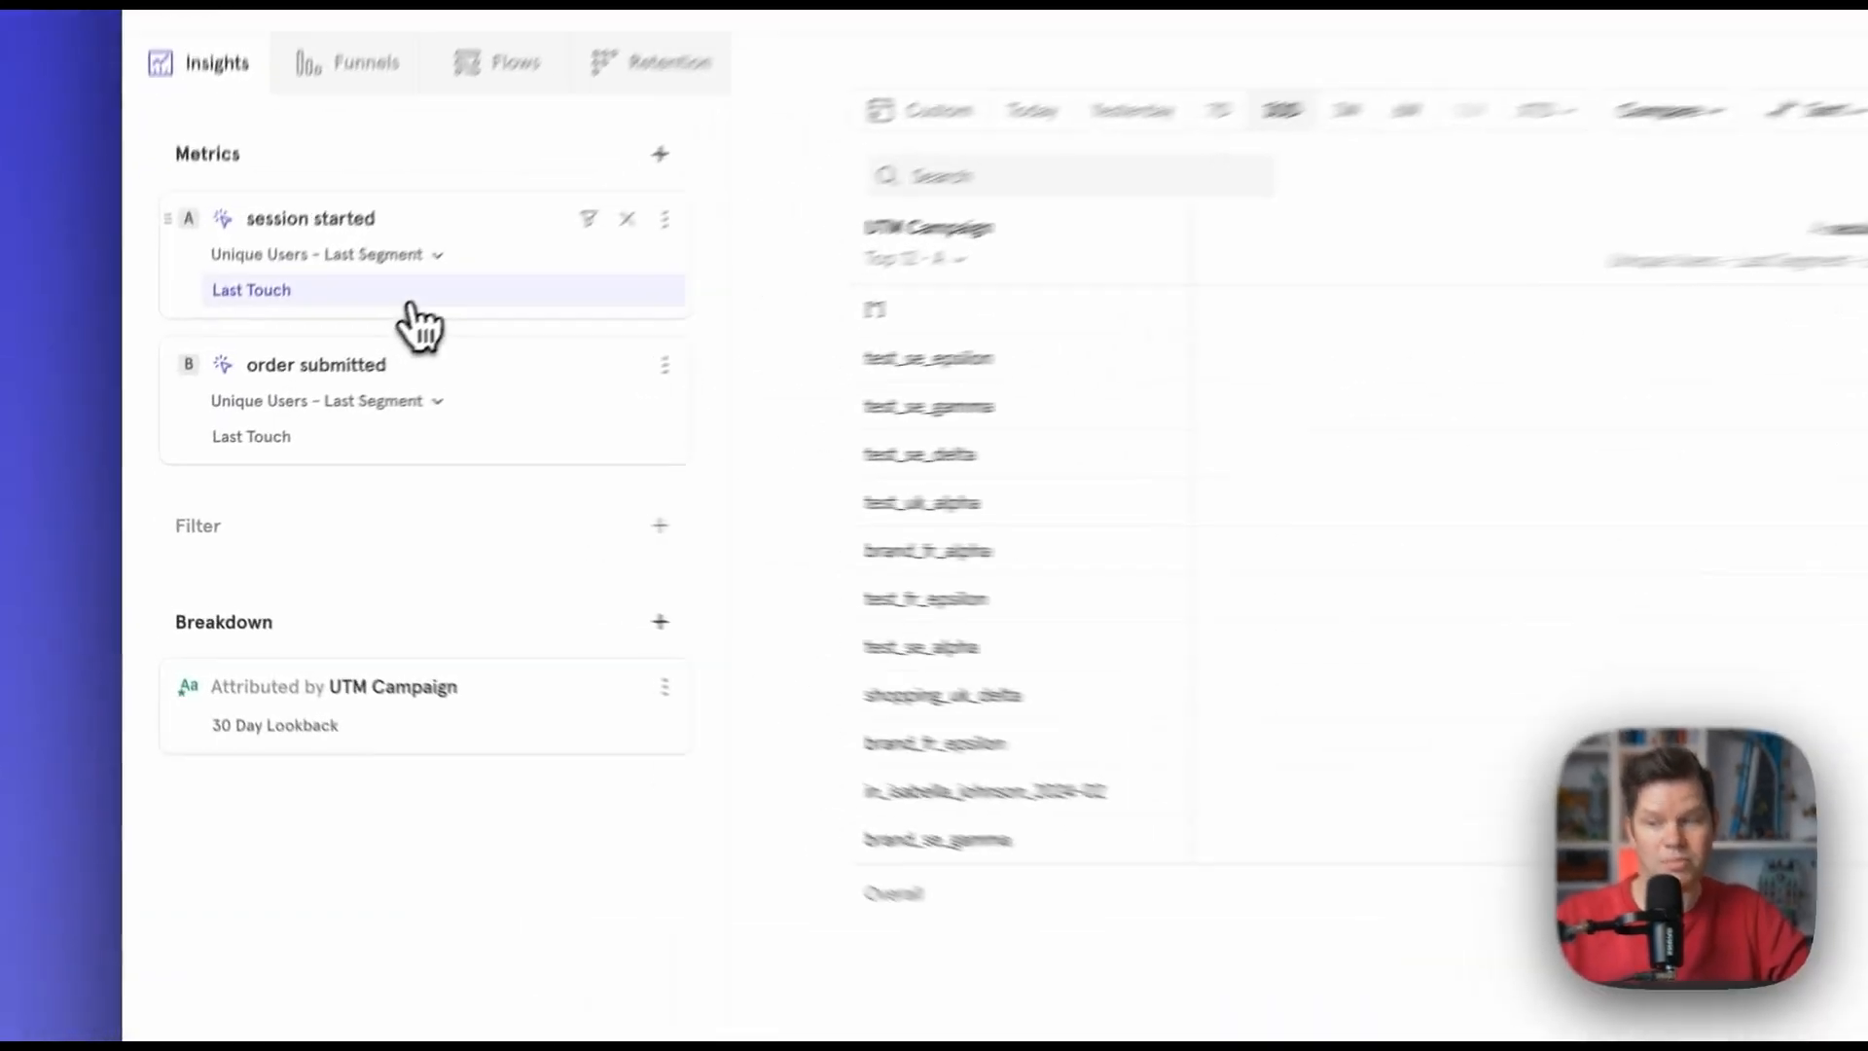
left_click(292, 383)
left_click(501, 362)
scroll(542, 667, "down", 3)
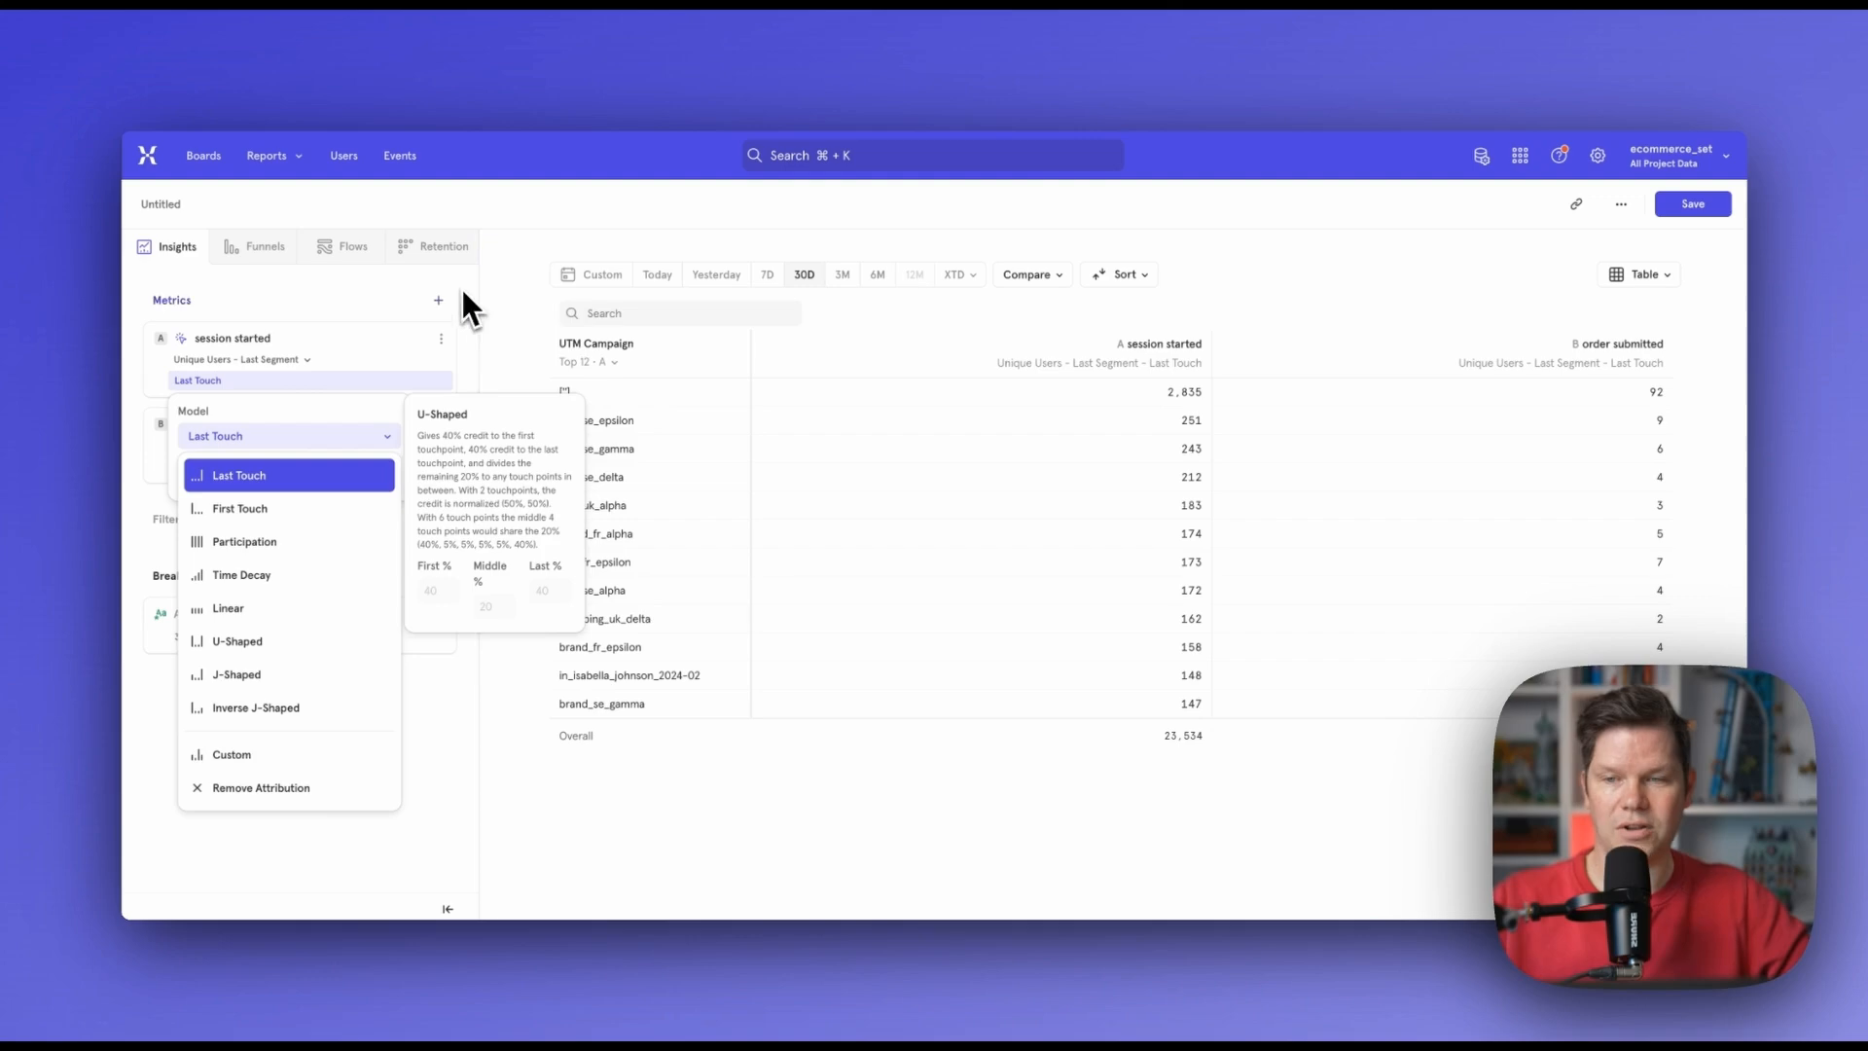
left_click(495, 295)
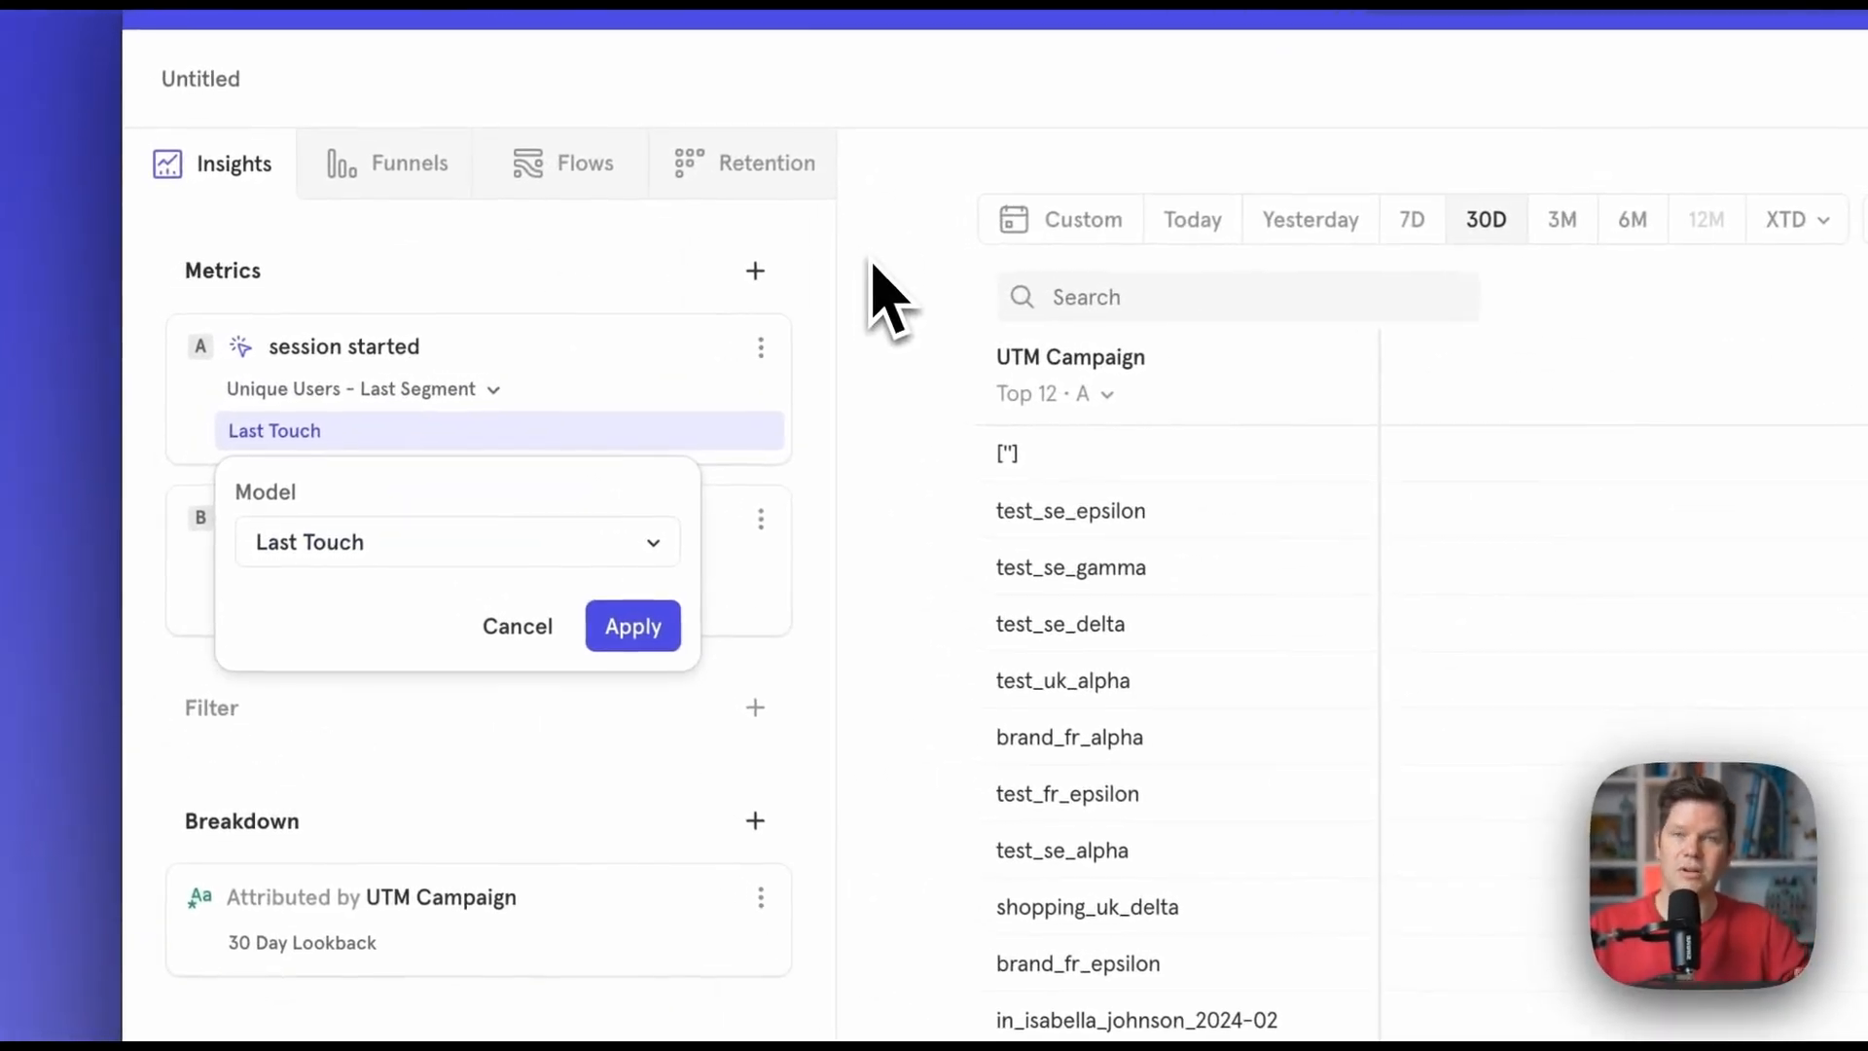
left_click(918, 728)
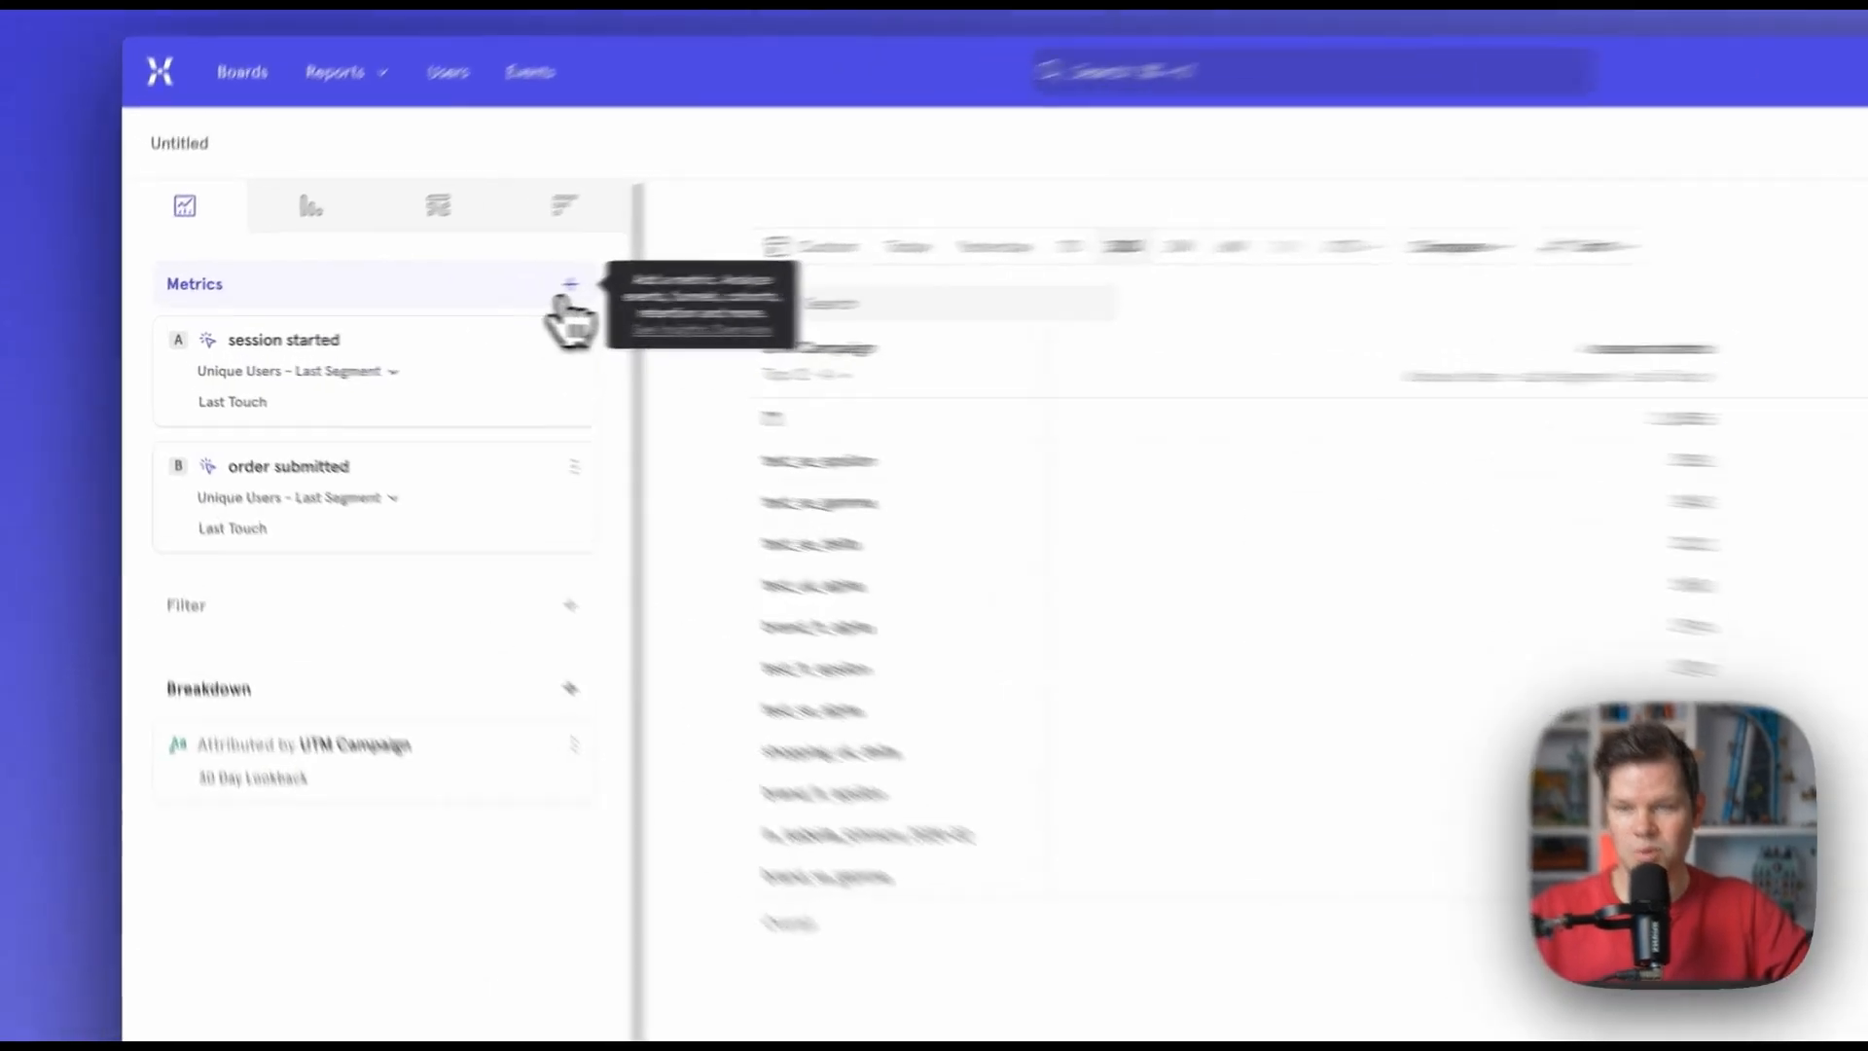
- Add the product details_viewed event as a metric and place it between session started and order submitted
left_click(427, 300)
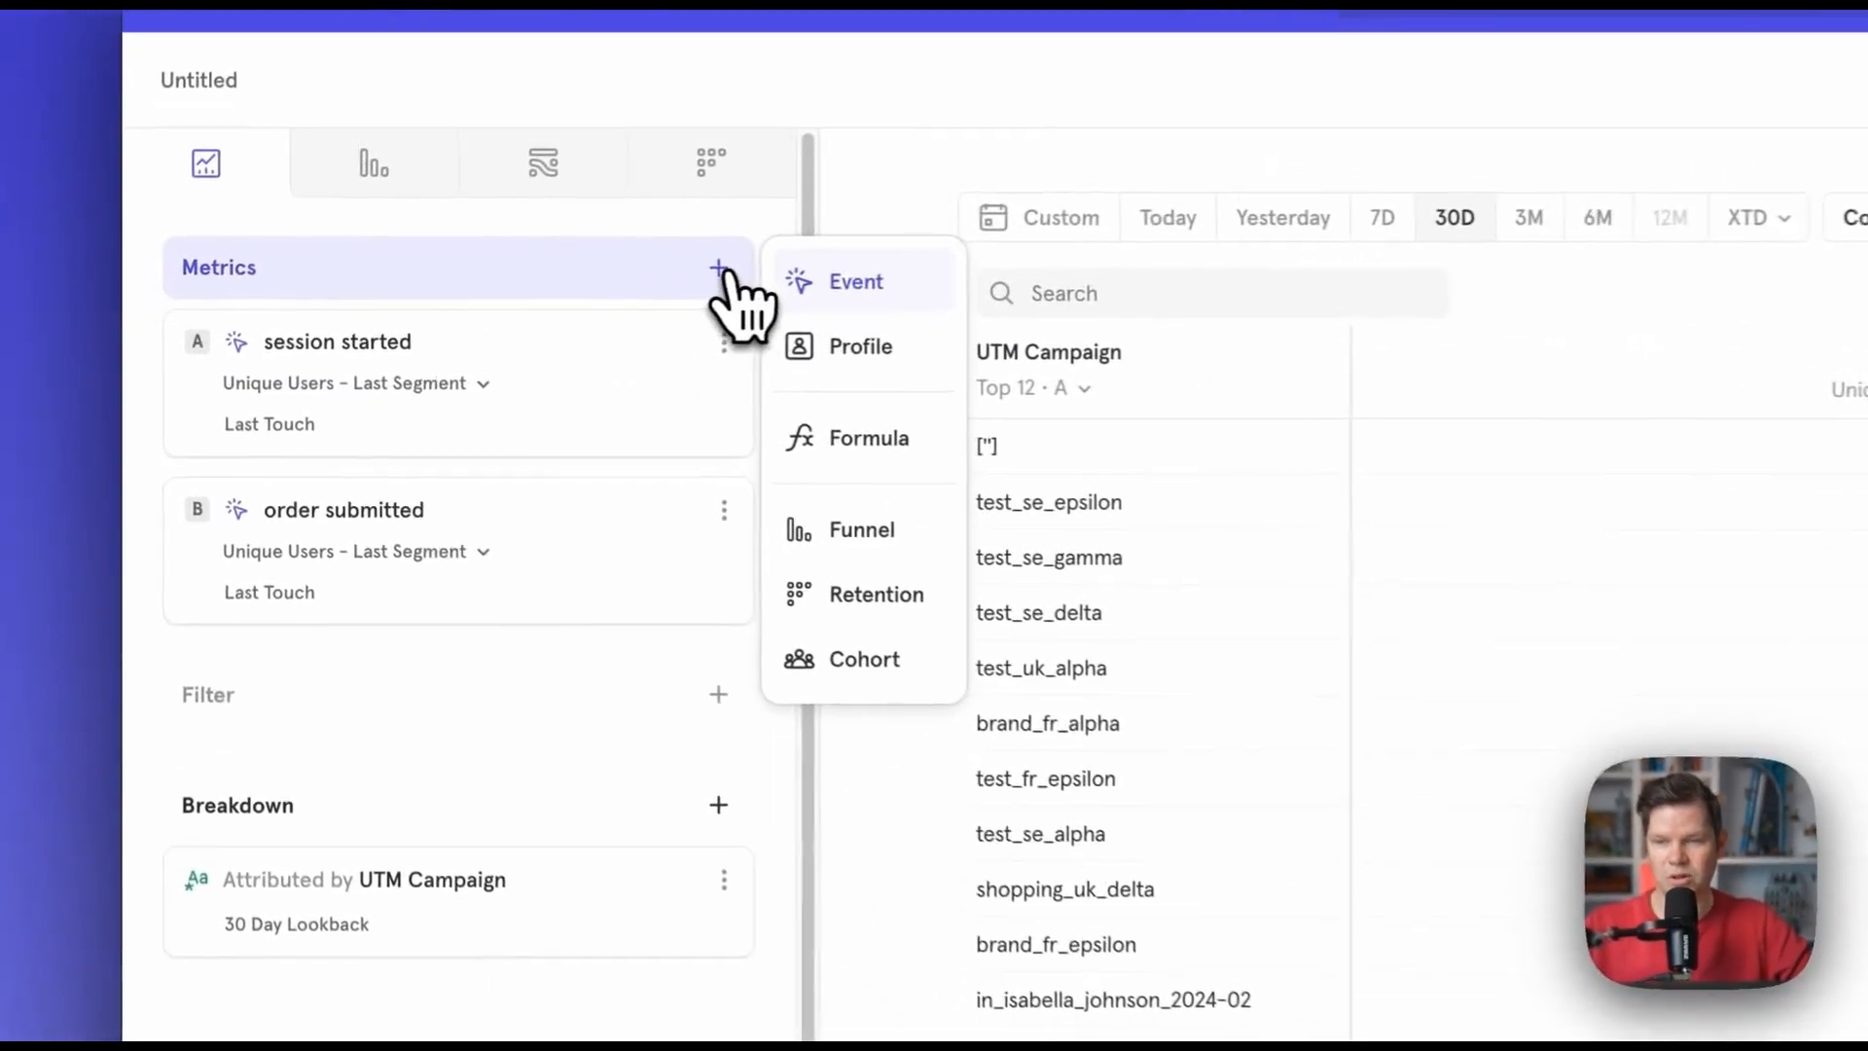
left_click(924, 287)
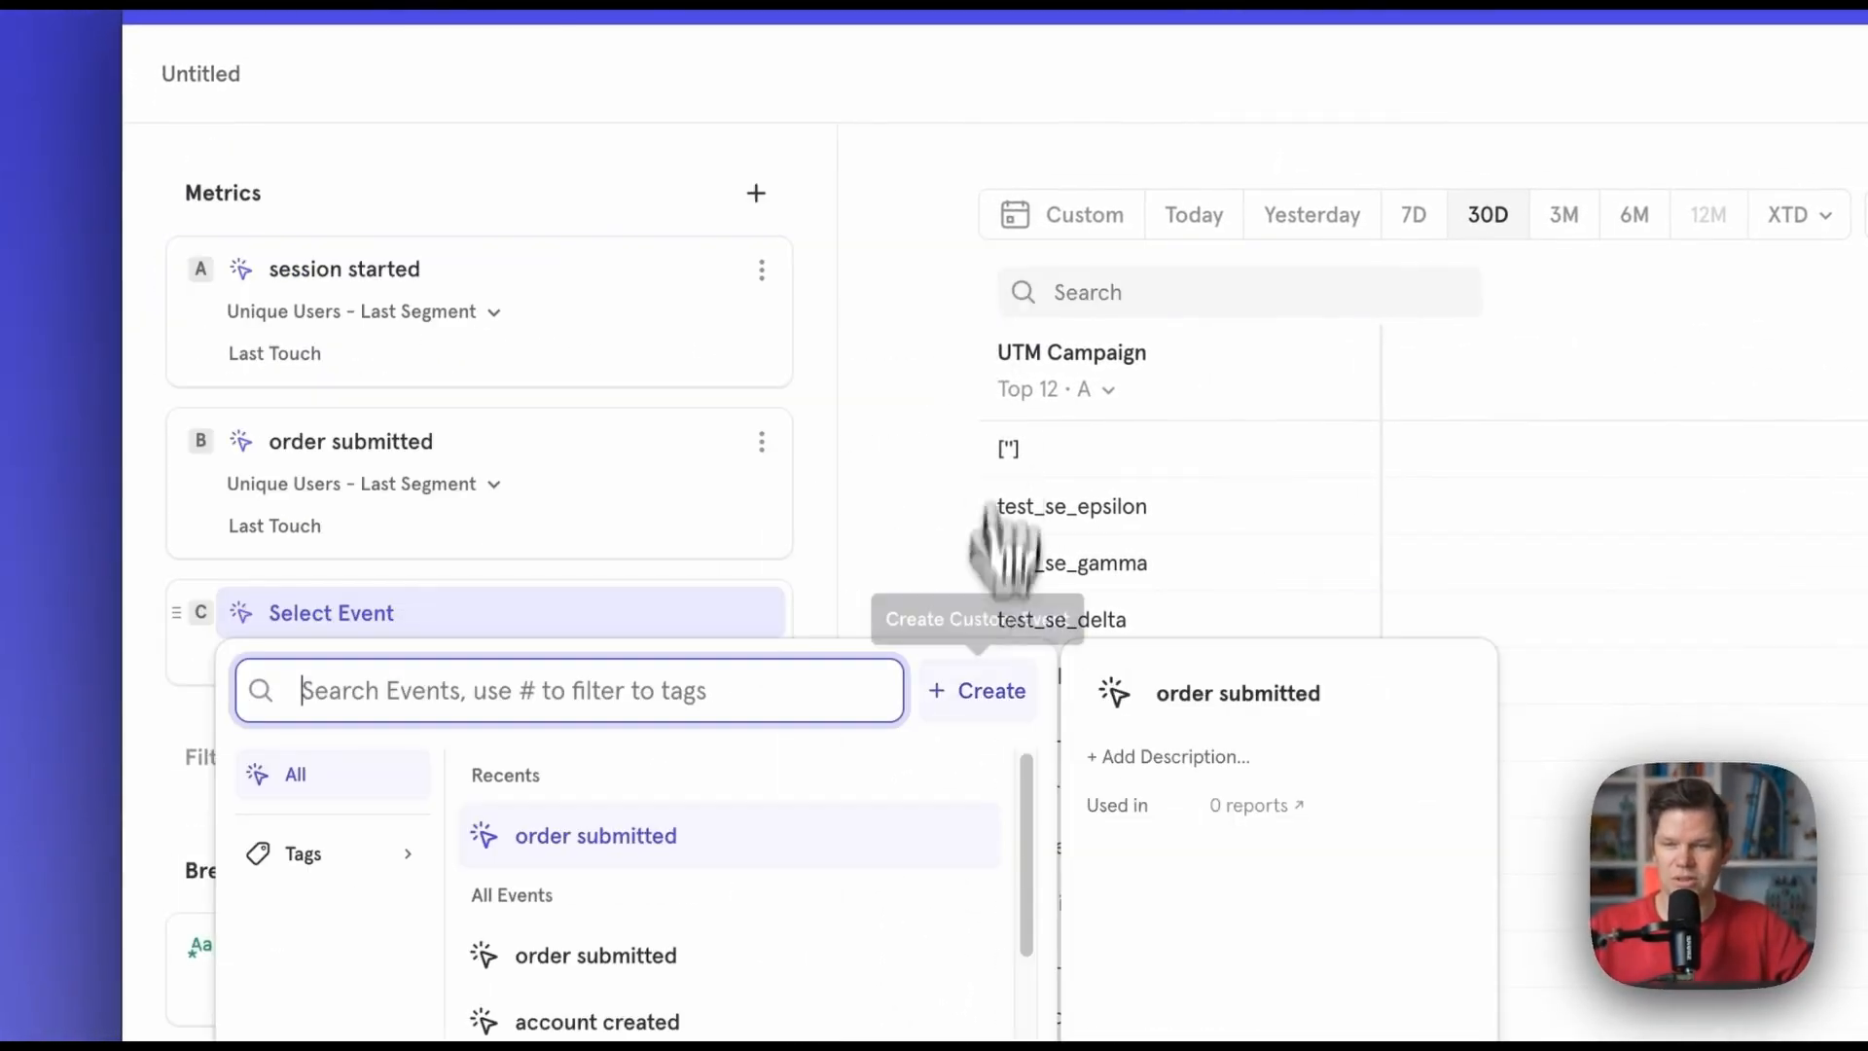
type("prod")
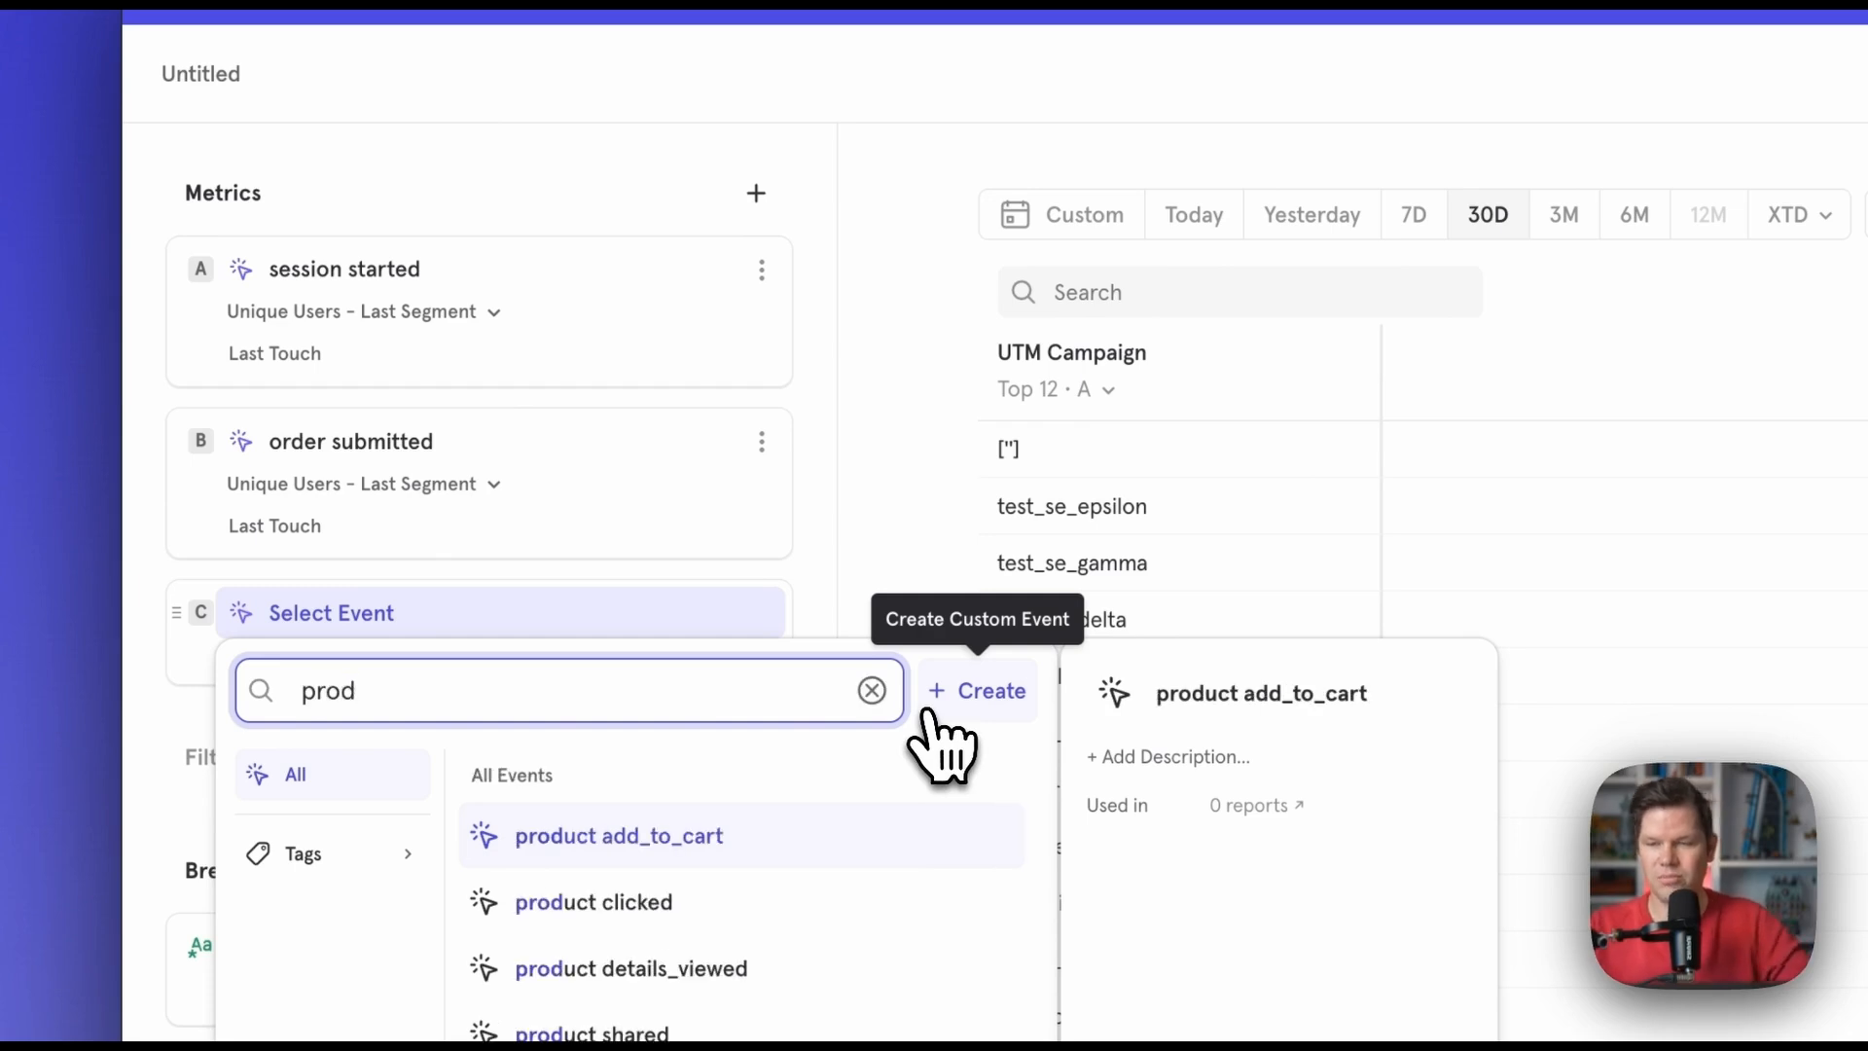
left_click(834, 970)
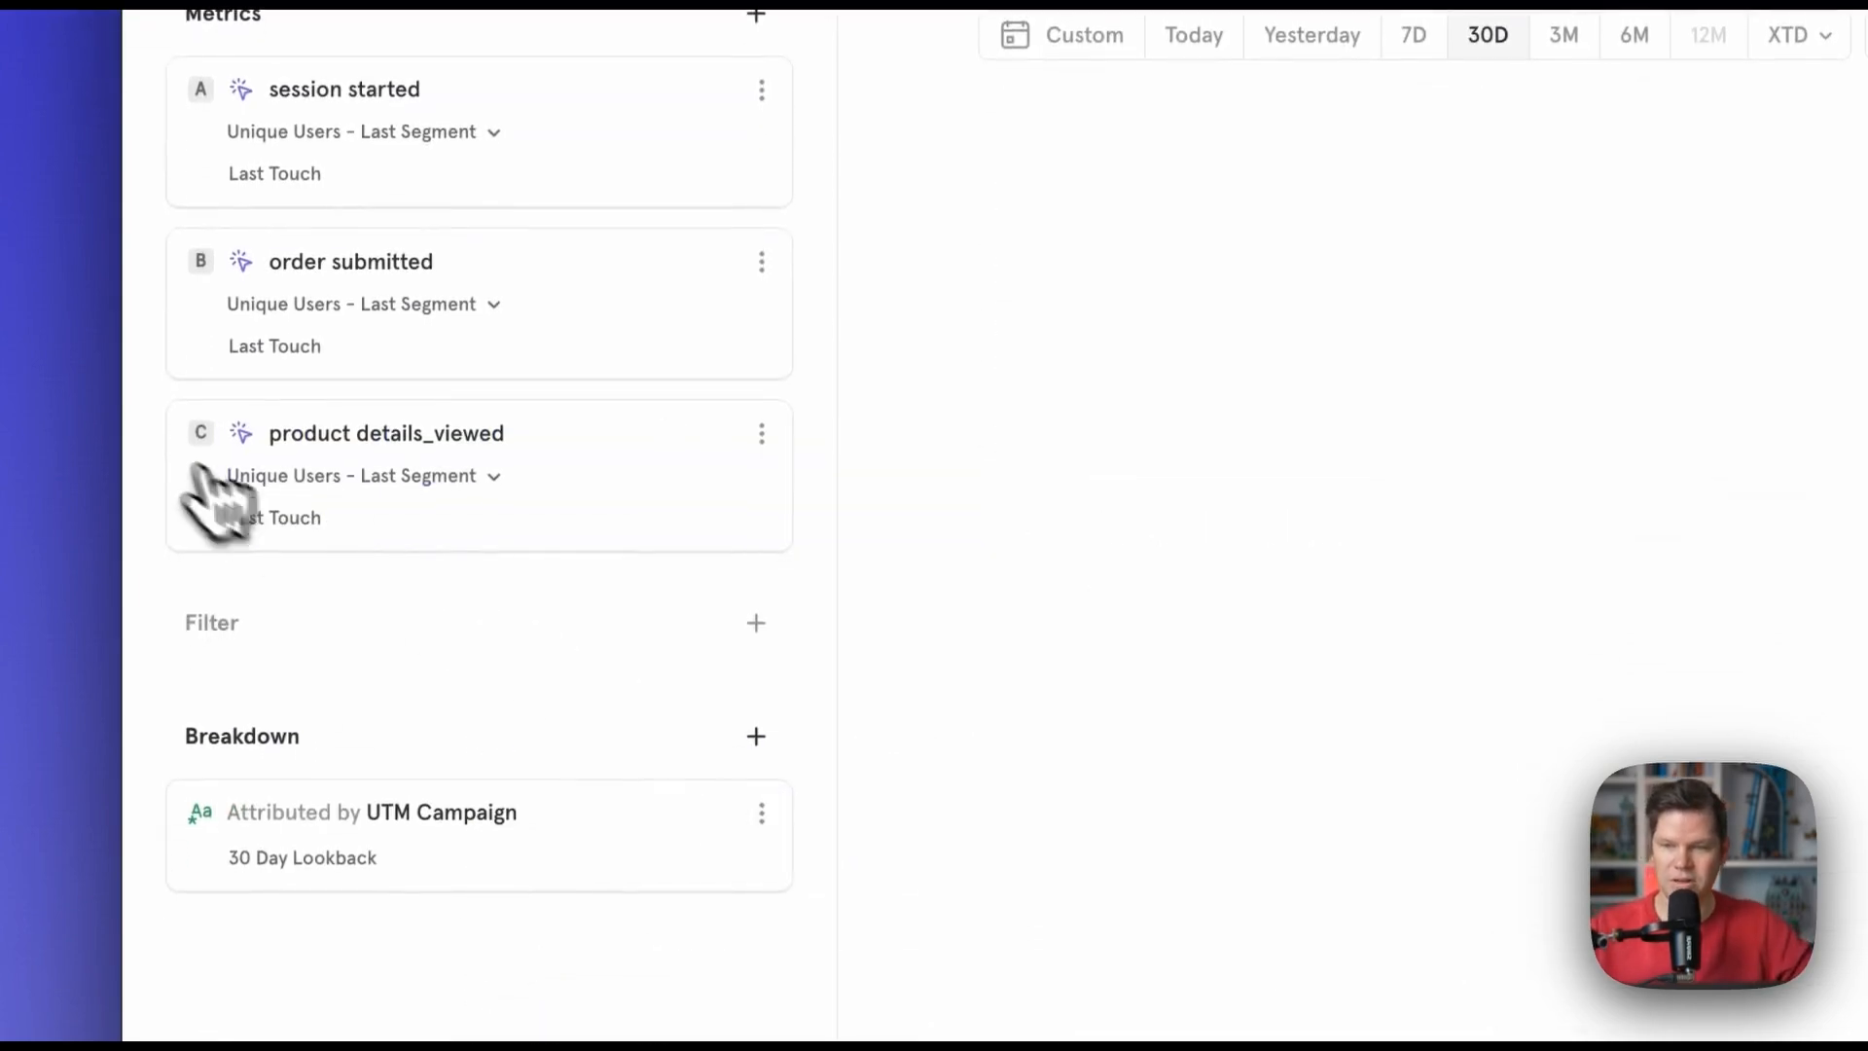
left_click_drag(219, 501, 201, 227)
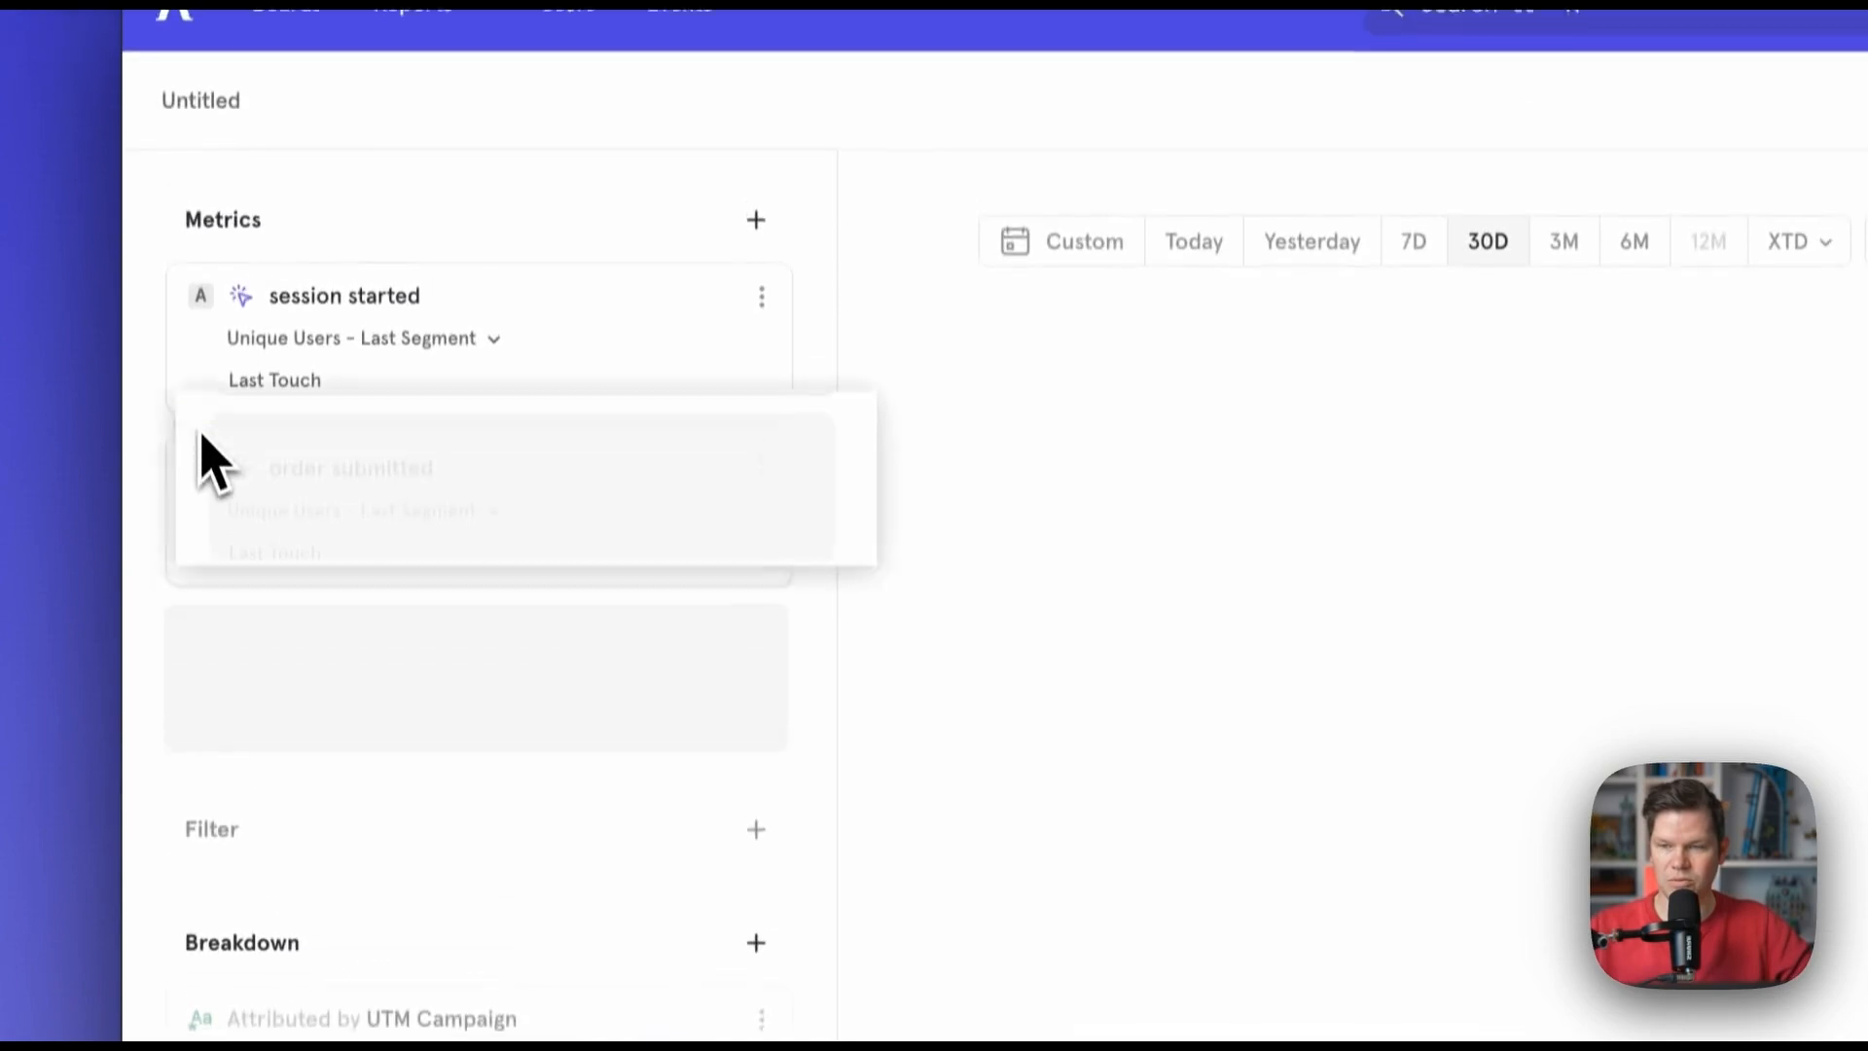
left_click_drag(210, 458, 212, 461)
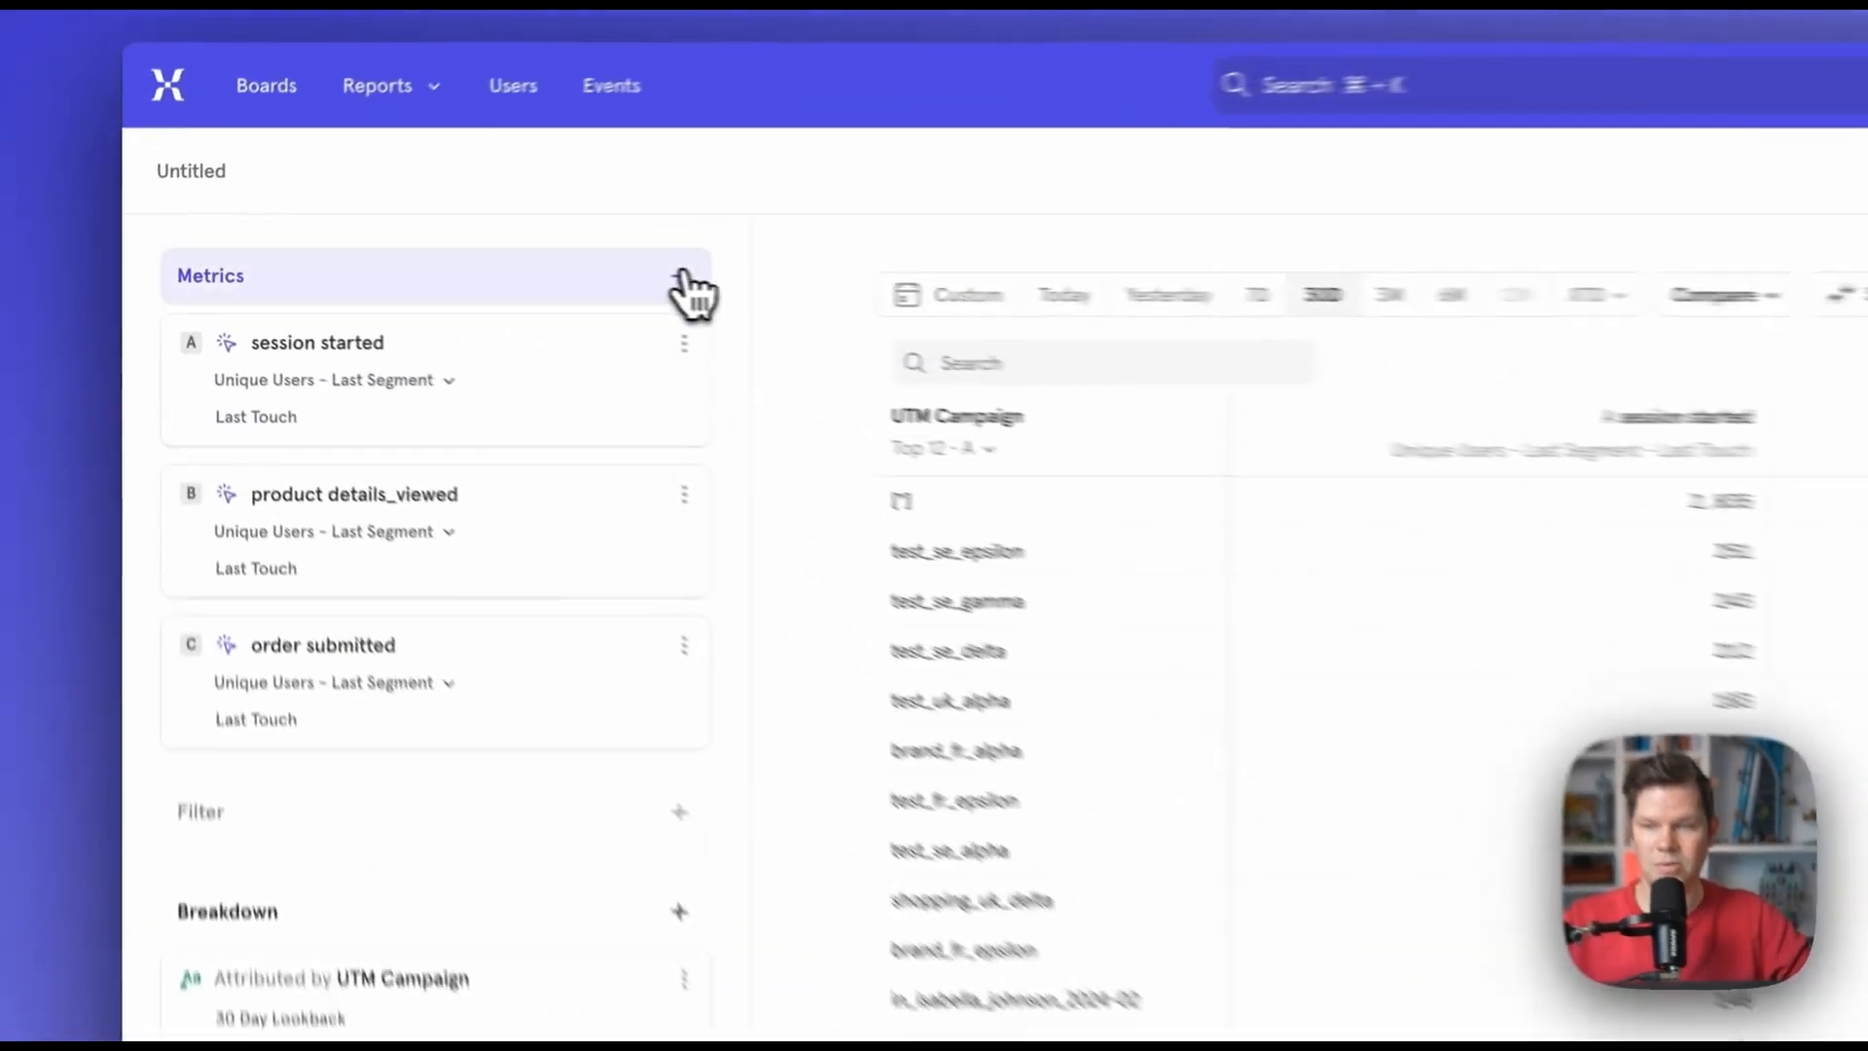
- Add the product add_to_cart event as a metric and place it just before order submitted
left_click(437, 262)
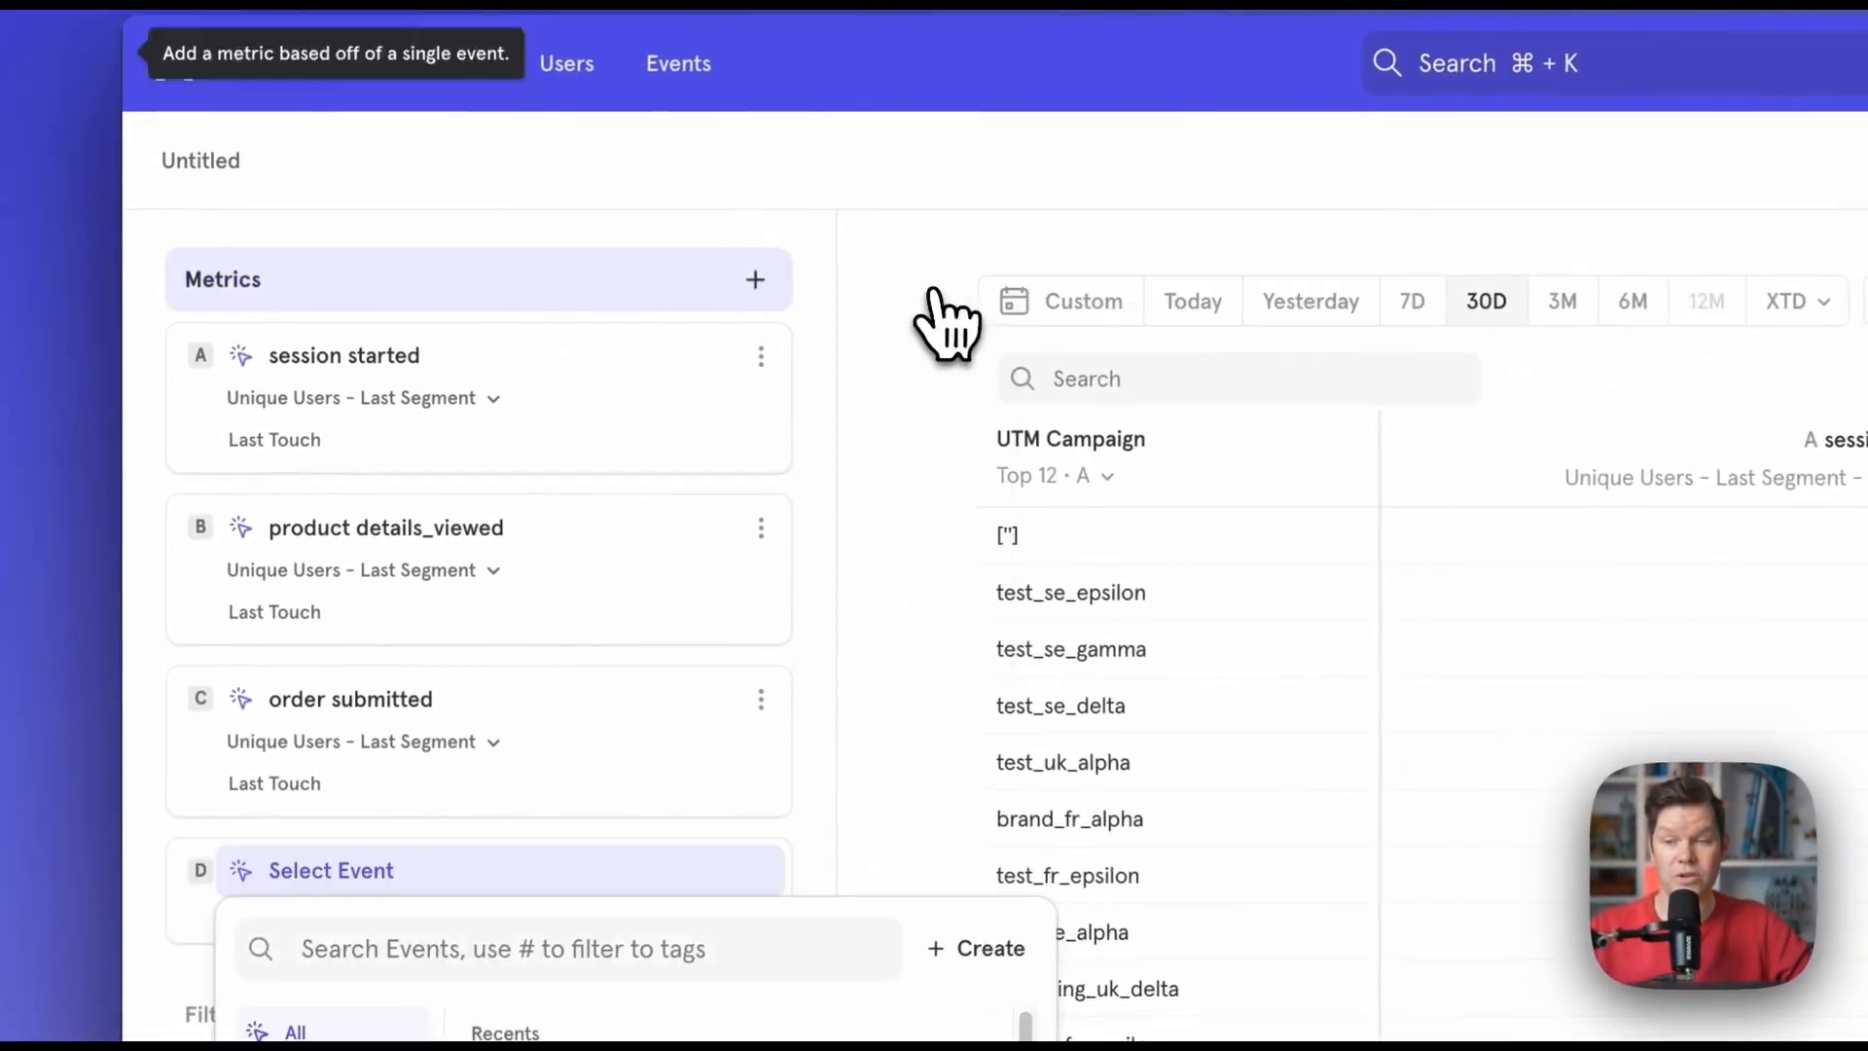
left_click(534, 281)
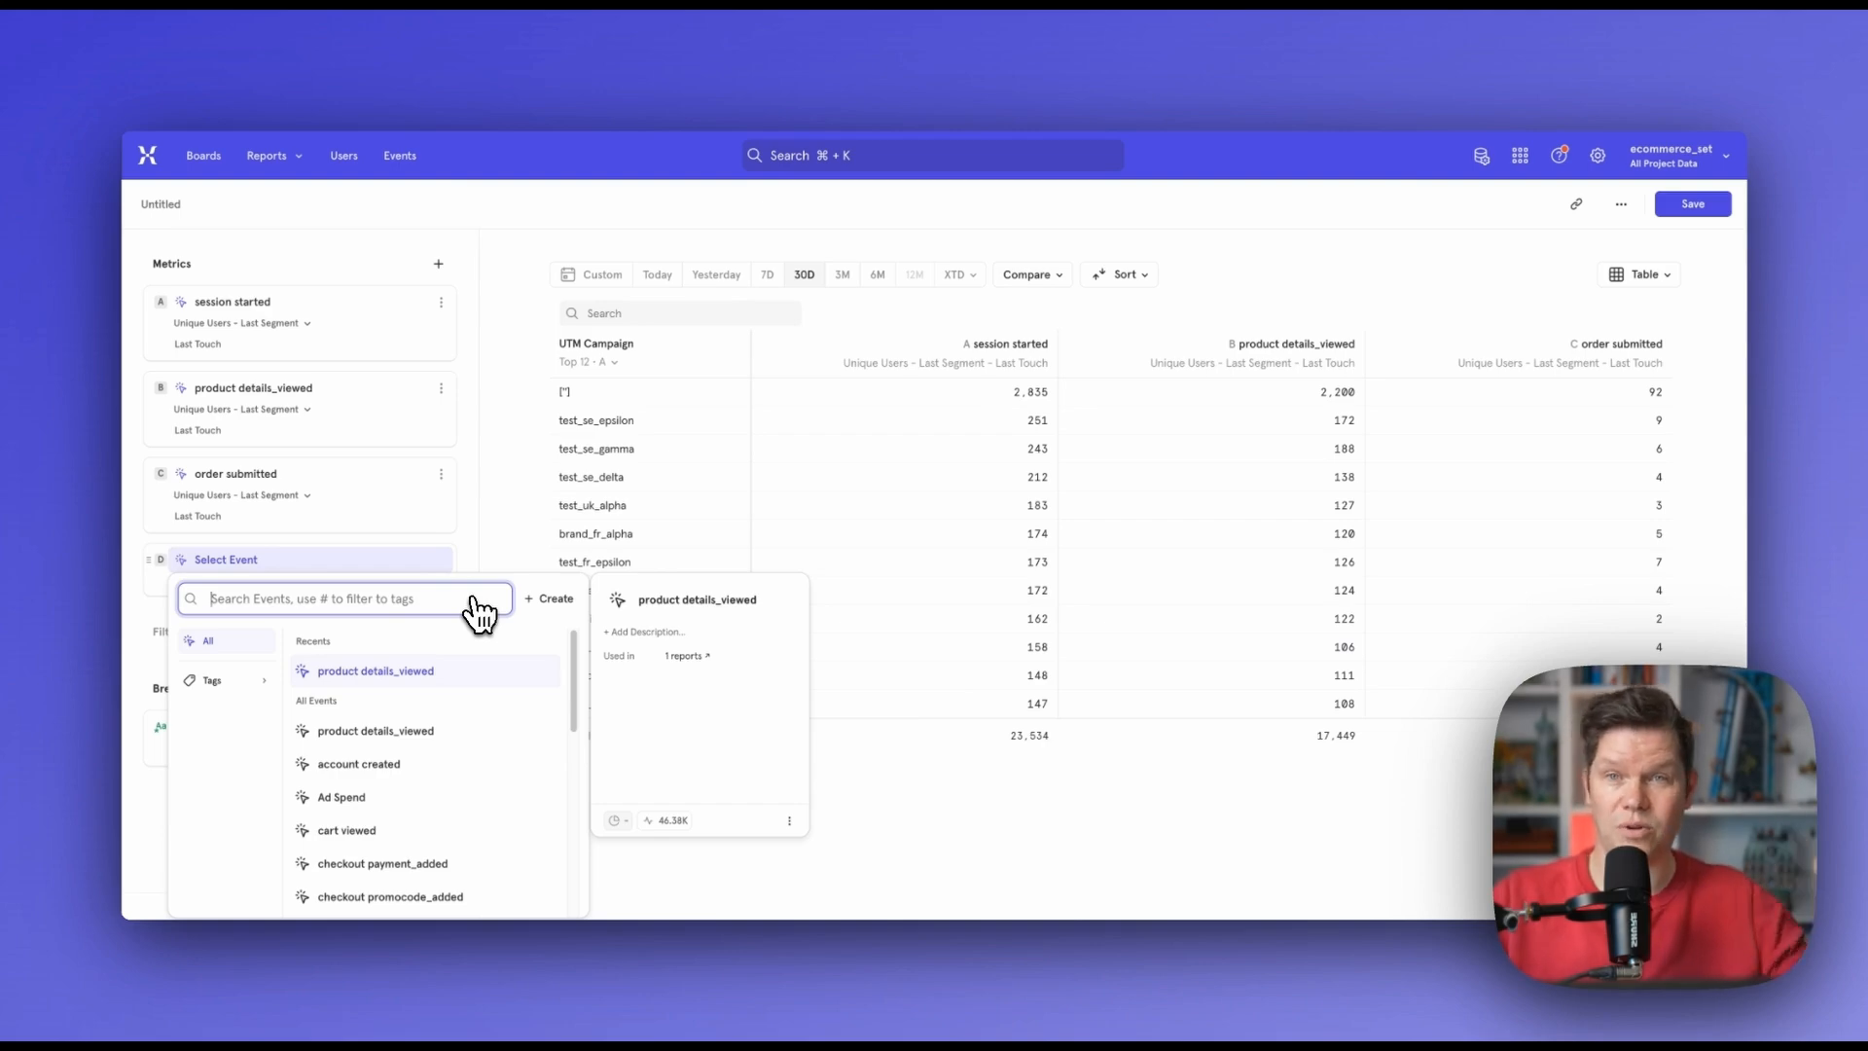
scroll(506, 762, "down", 2)
type("cart")
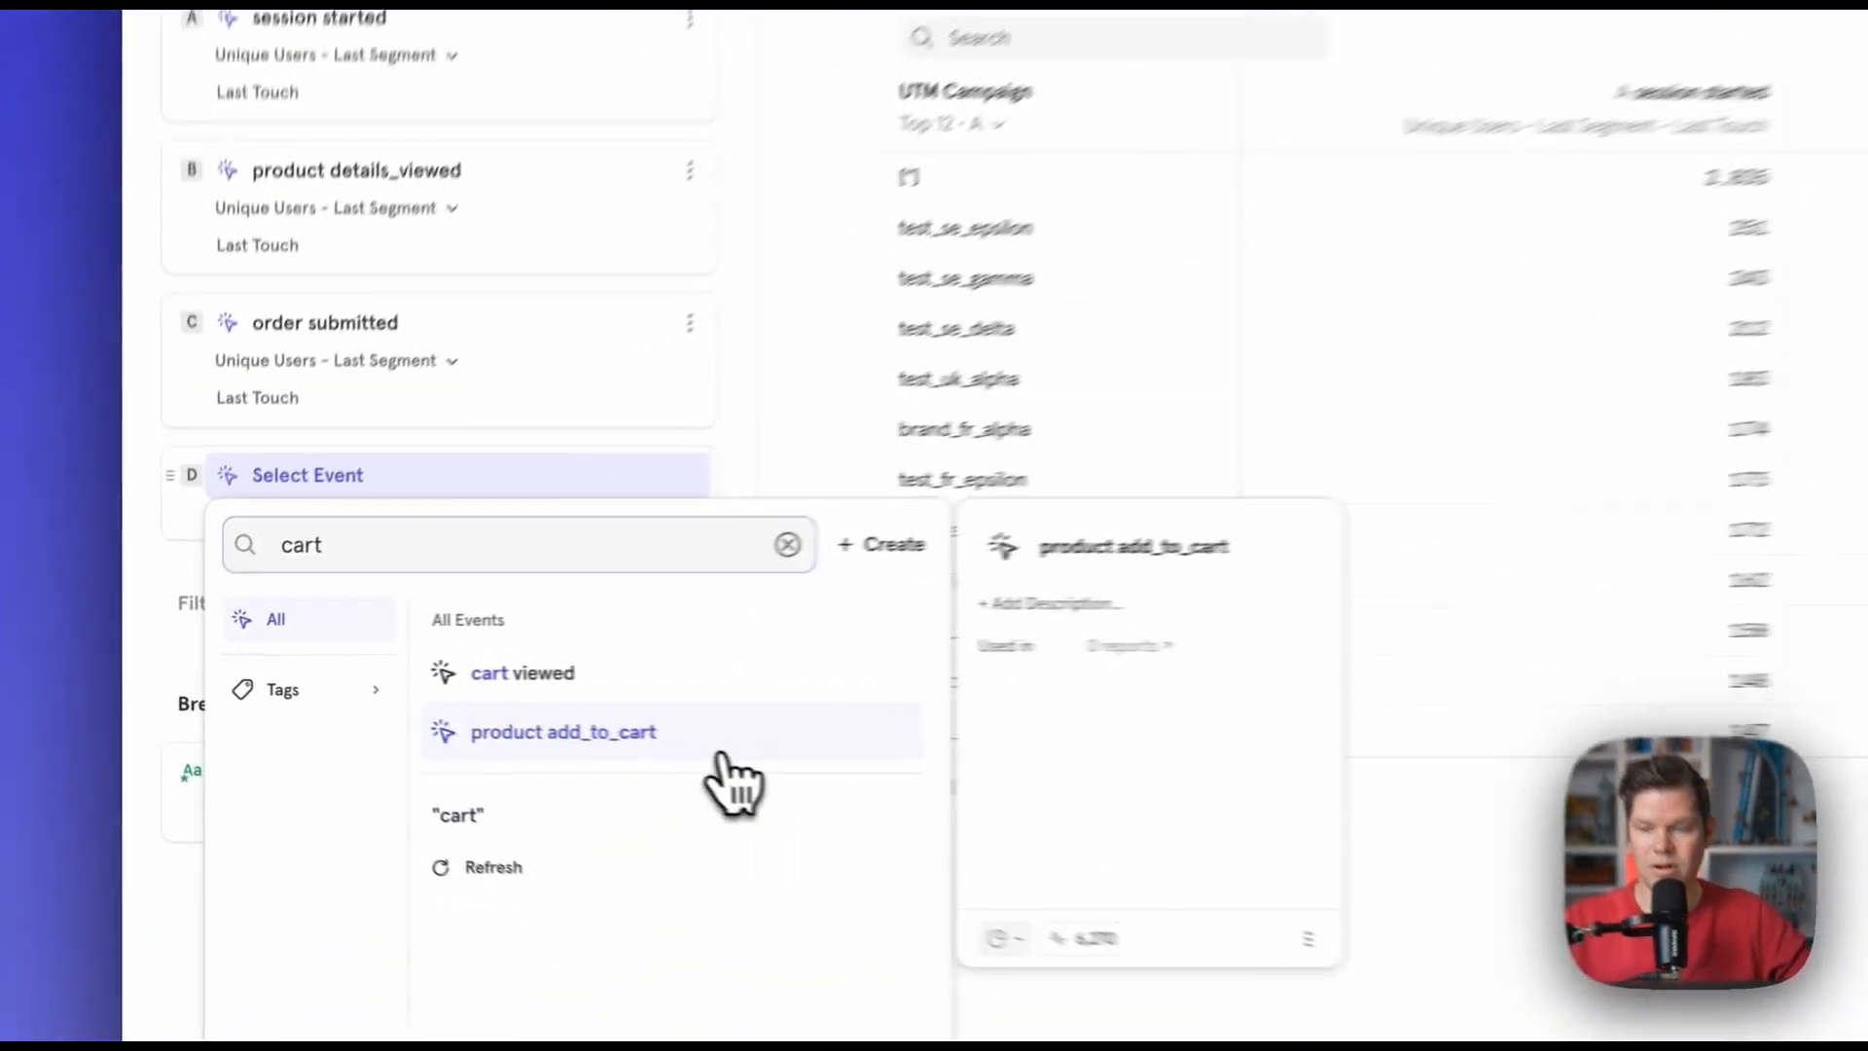
left_click(457, 707)
left_click_drag(175, 446, 187, 277)
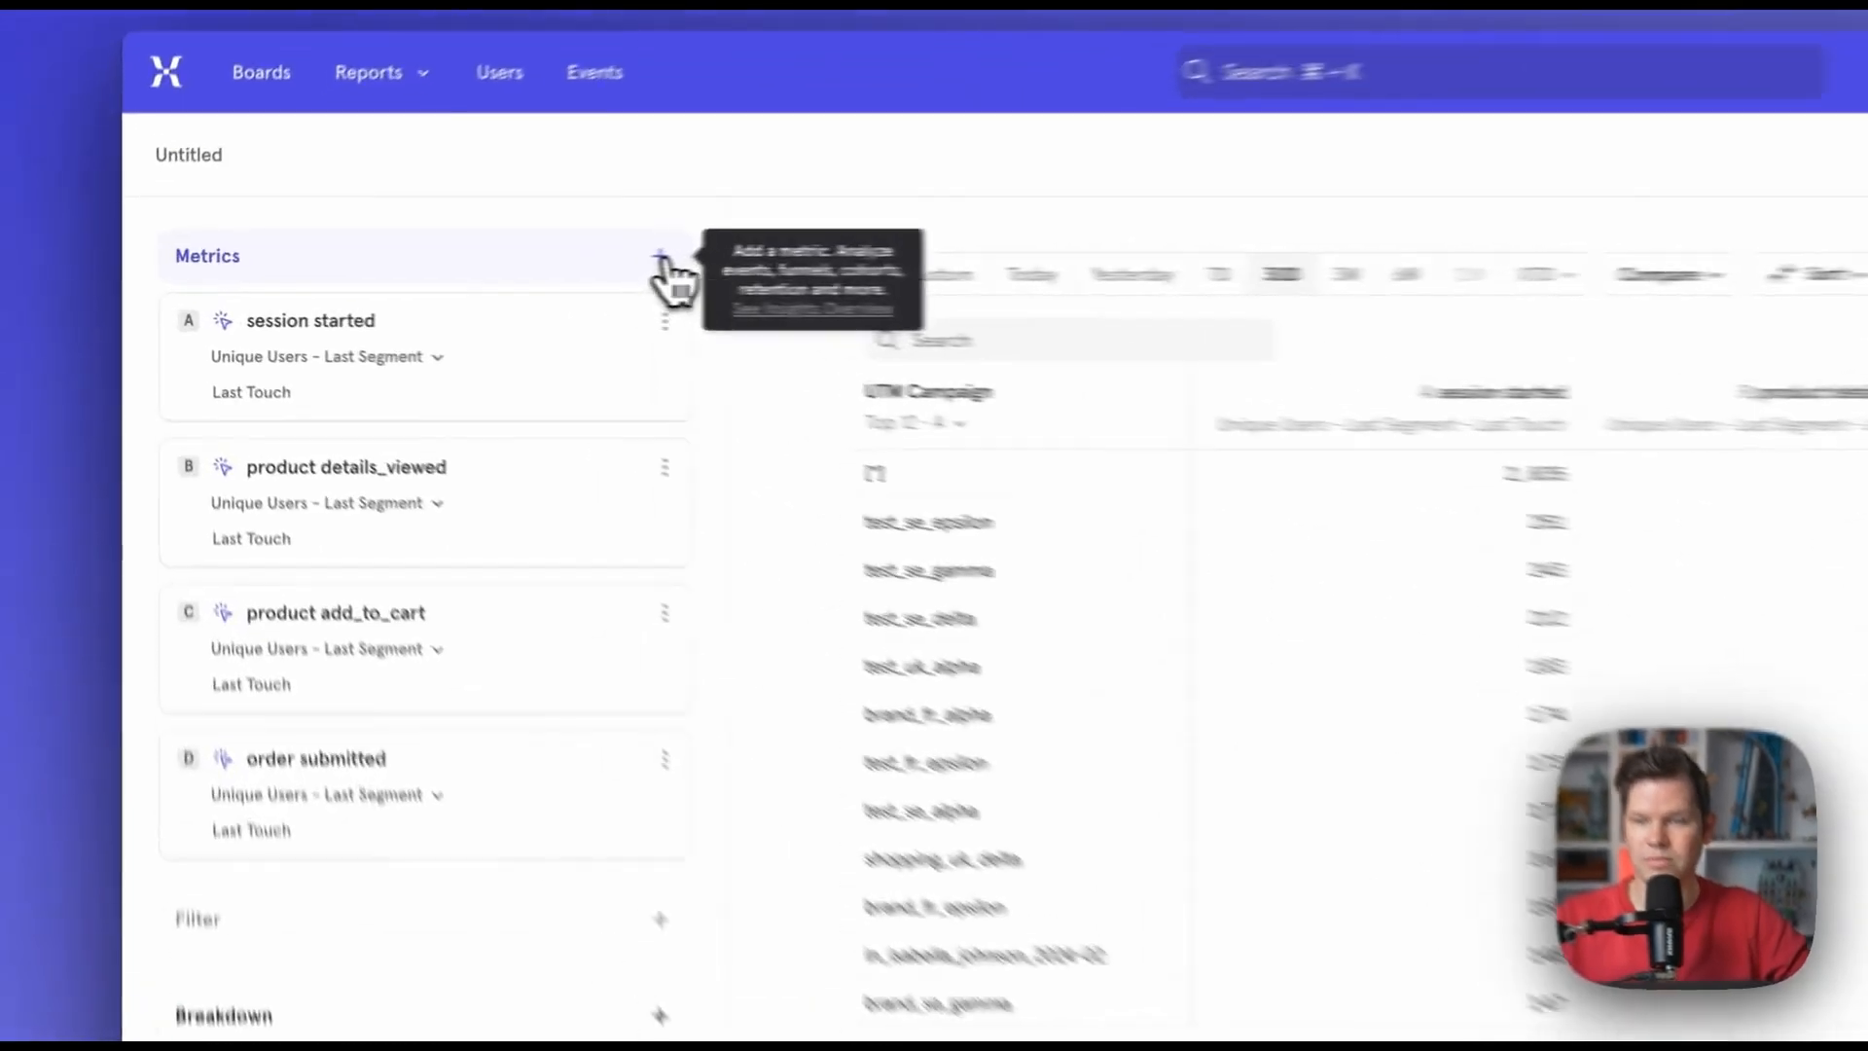
- Add a formula metric that calculates the session-to-order conversion rate as (D/A)*100
left_click(438, 264)
left_click(920, 447)
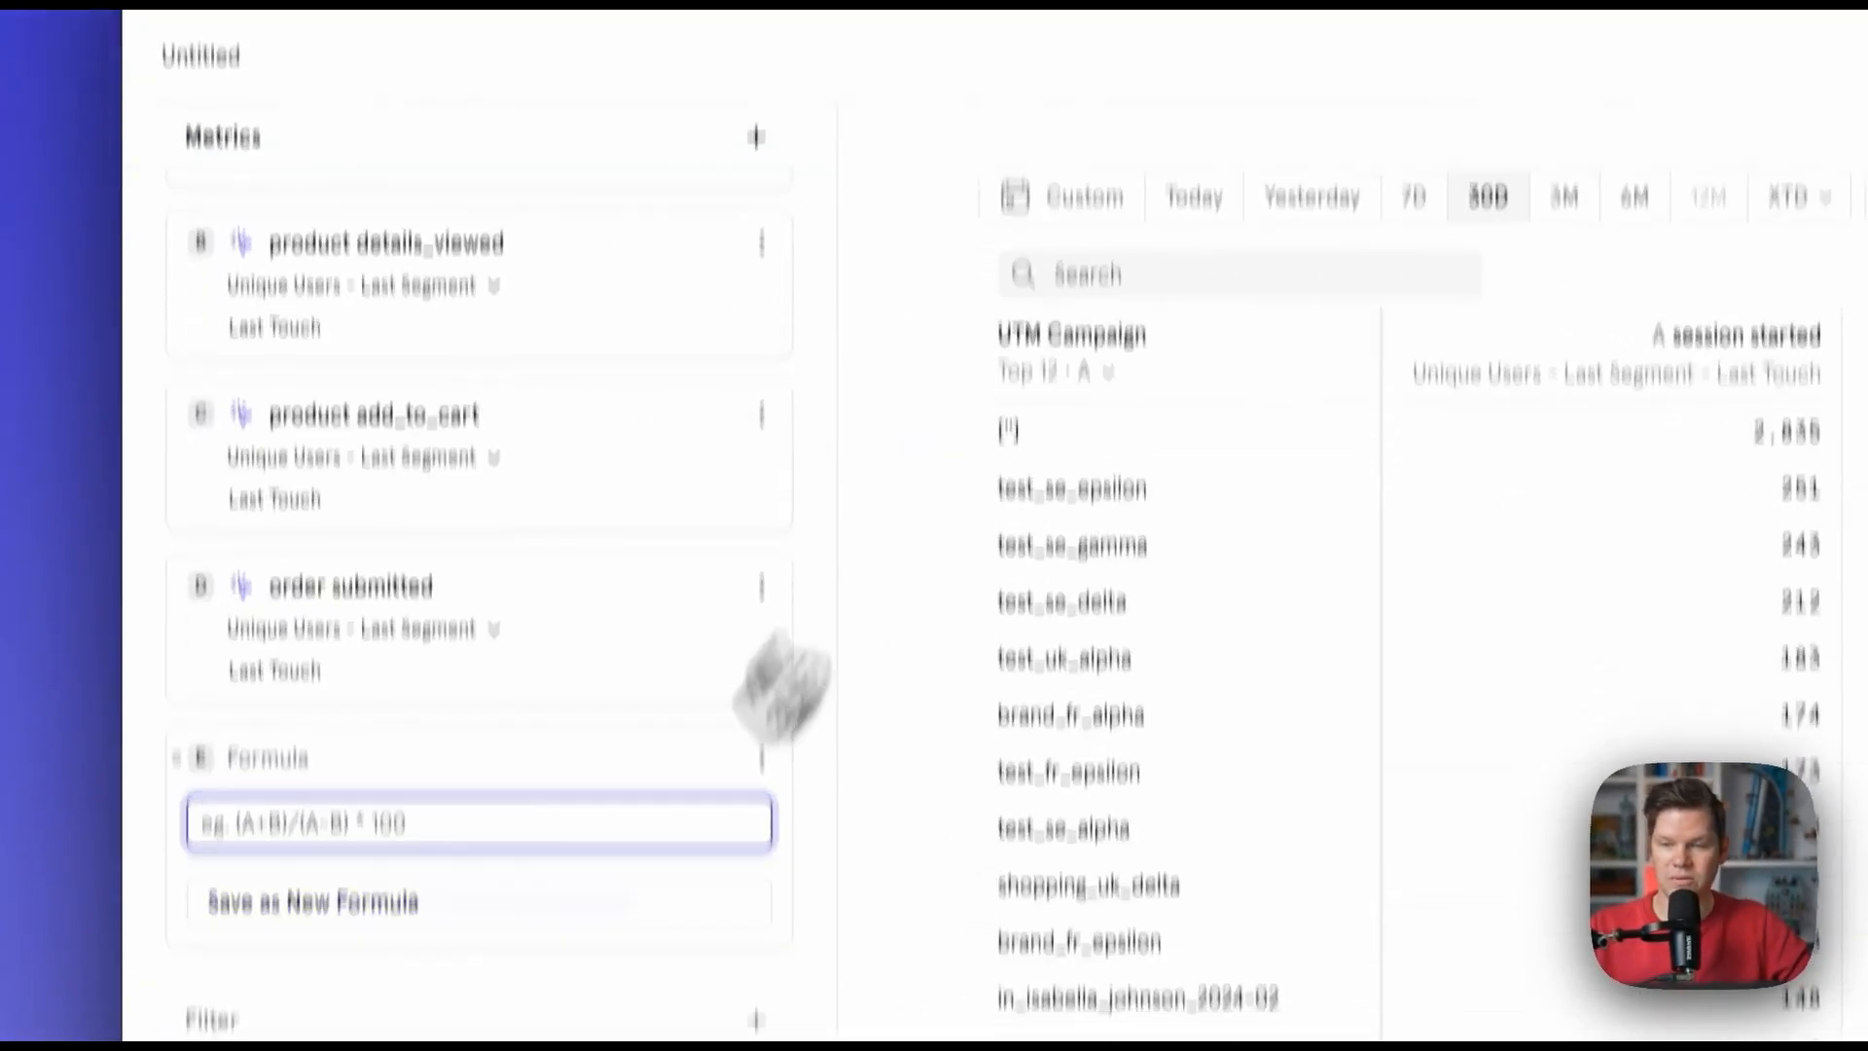
scroll(633, 449, "up", 2)
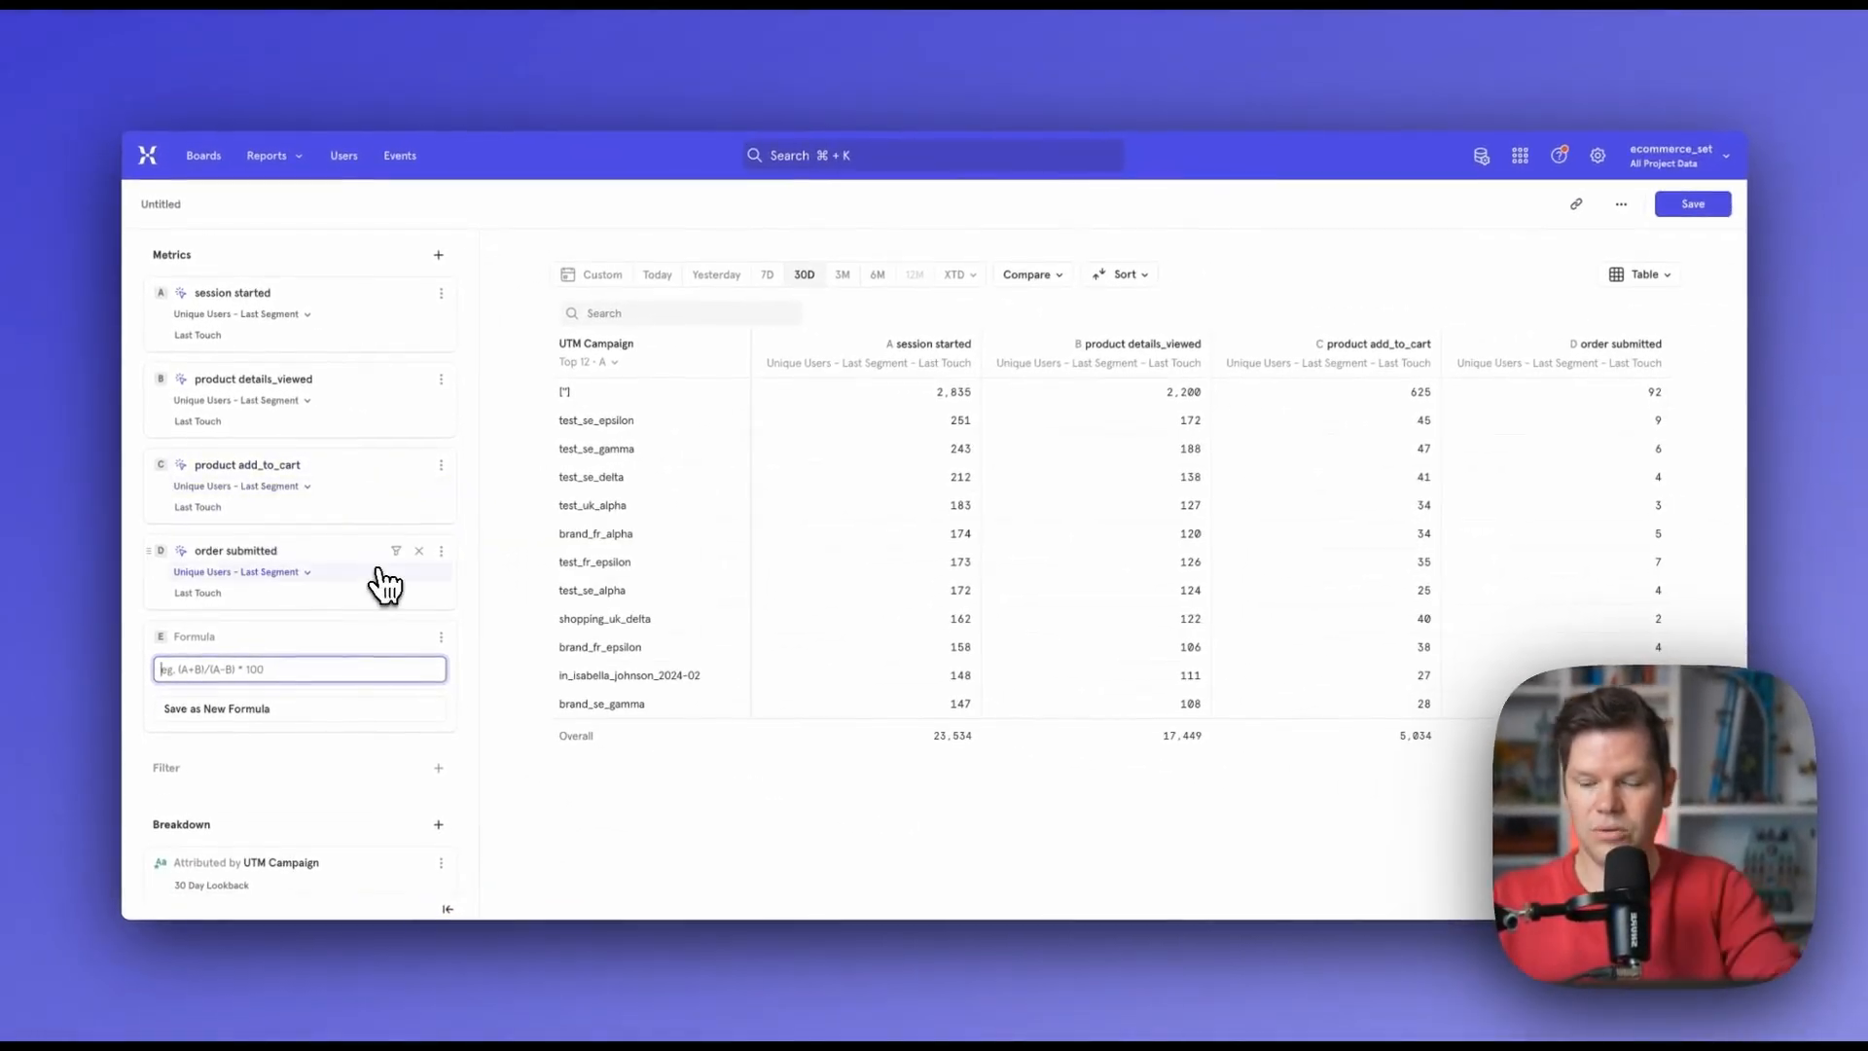
type("D/A")
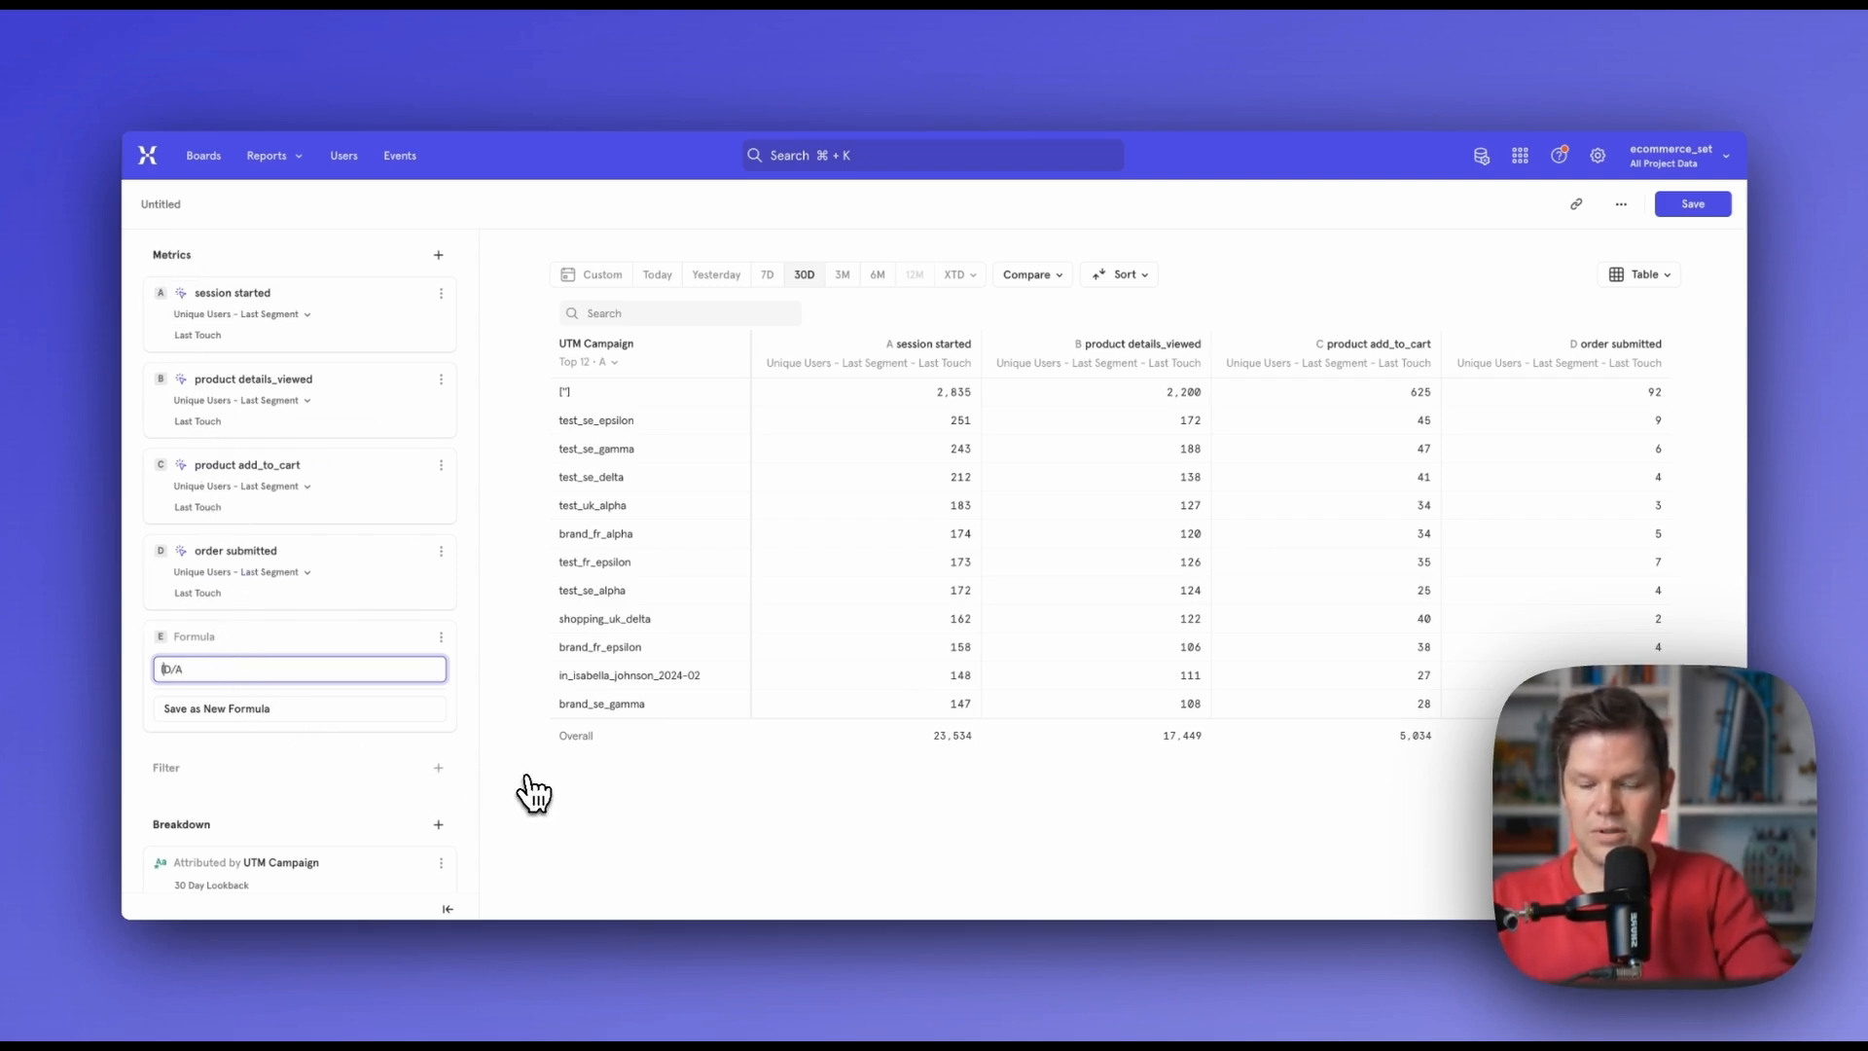
left_click(824, 802)
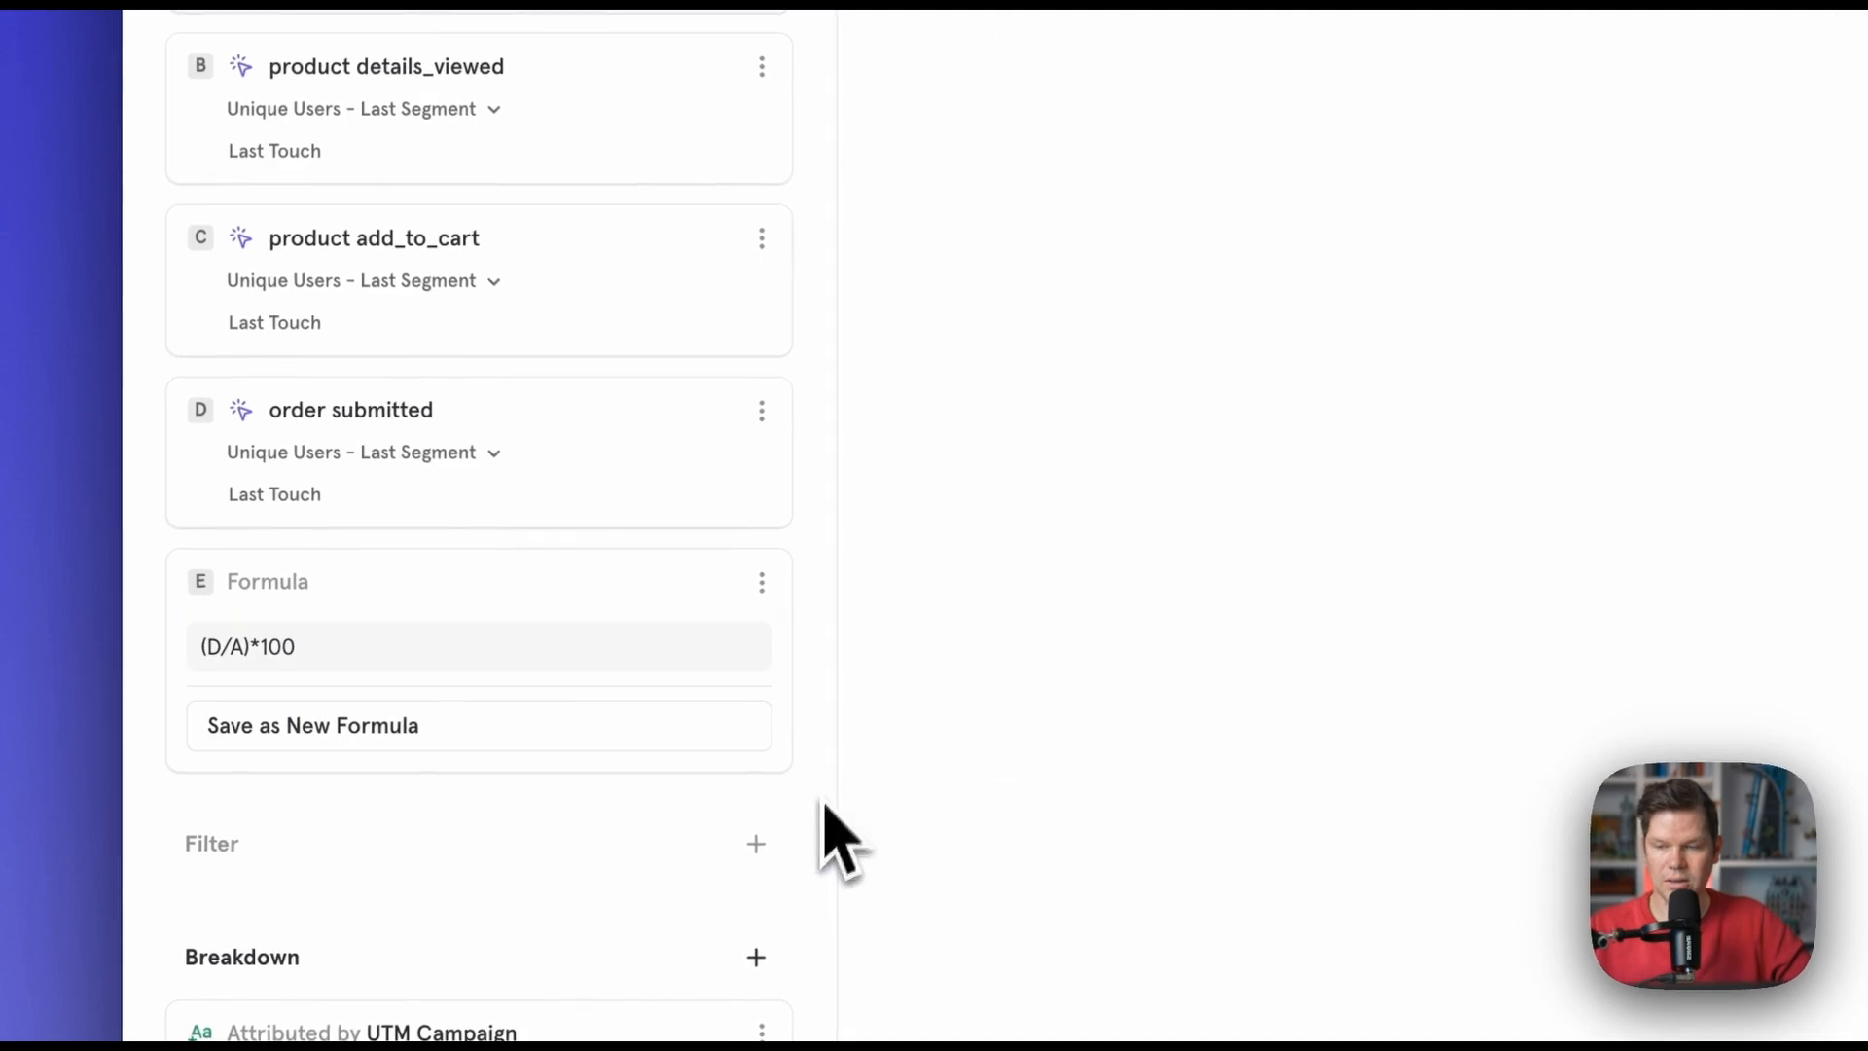
- Rename the (D/A)*100 formula metric as "CR Session > Order"
left_click(762, 584)
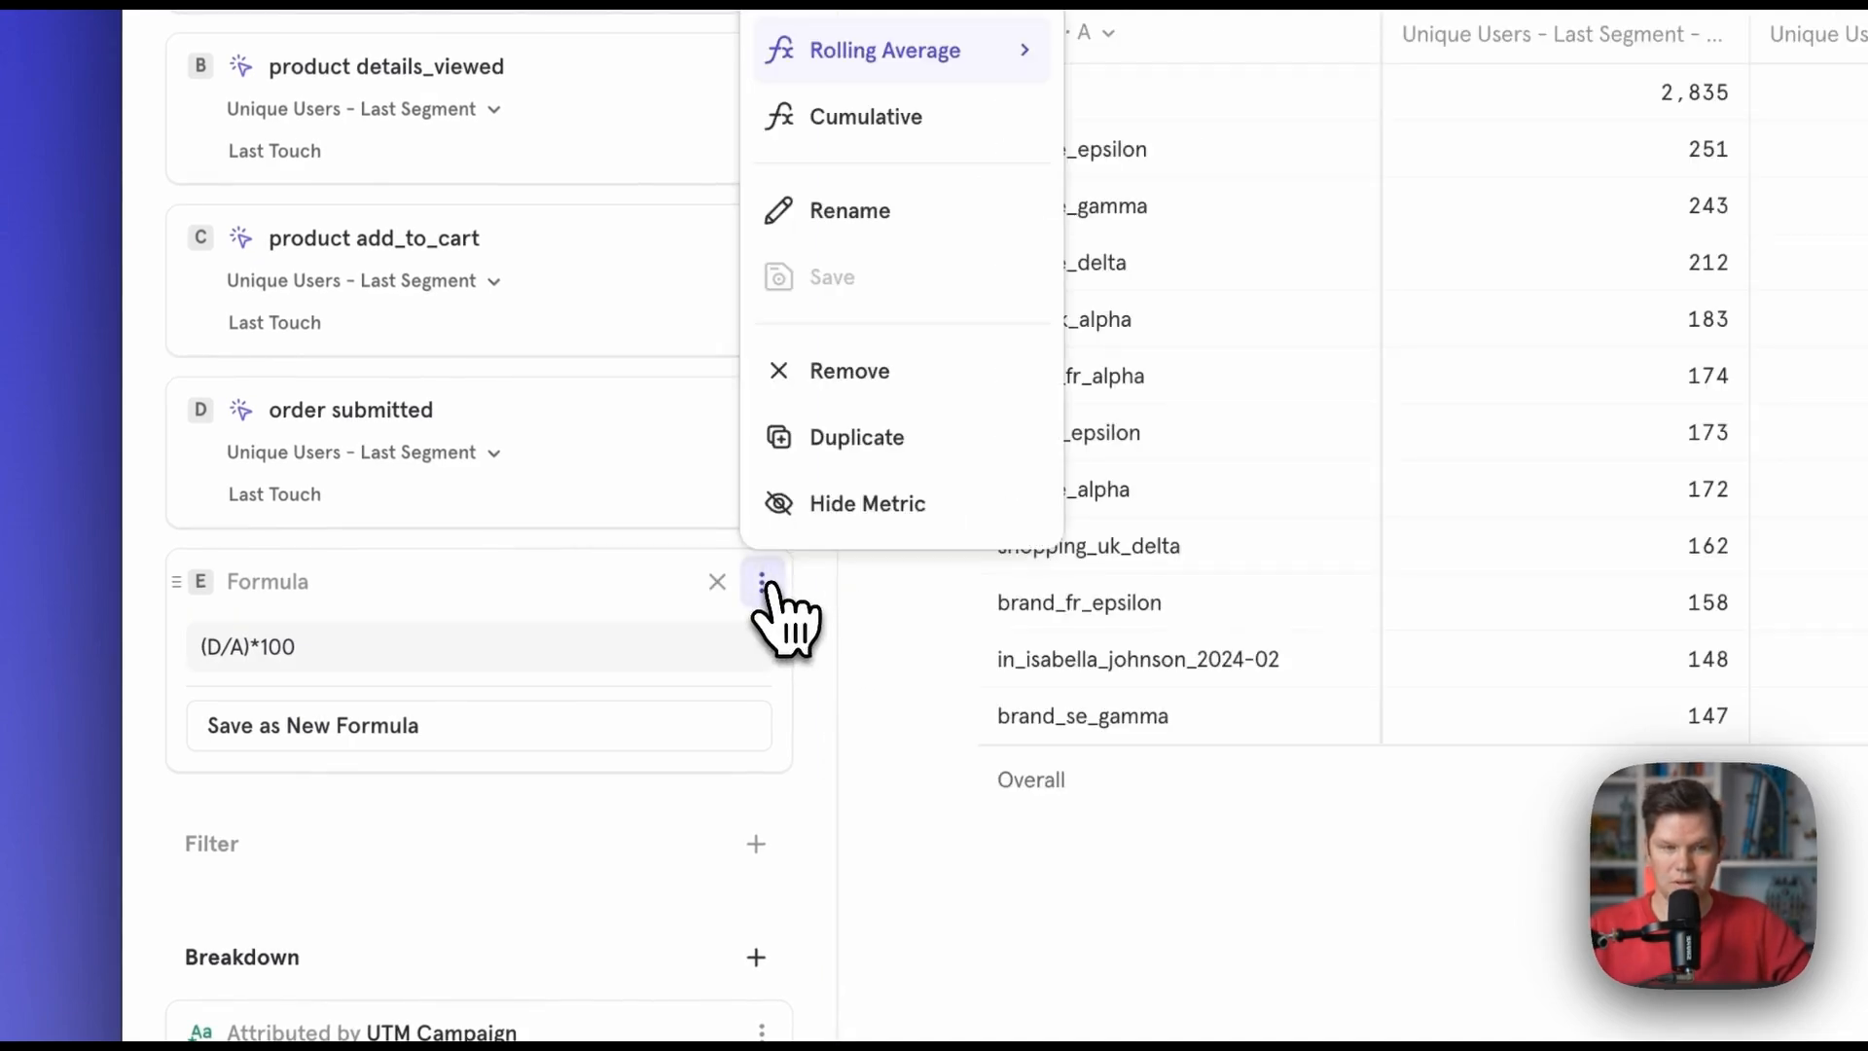
left_click(850, 204)
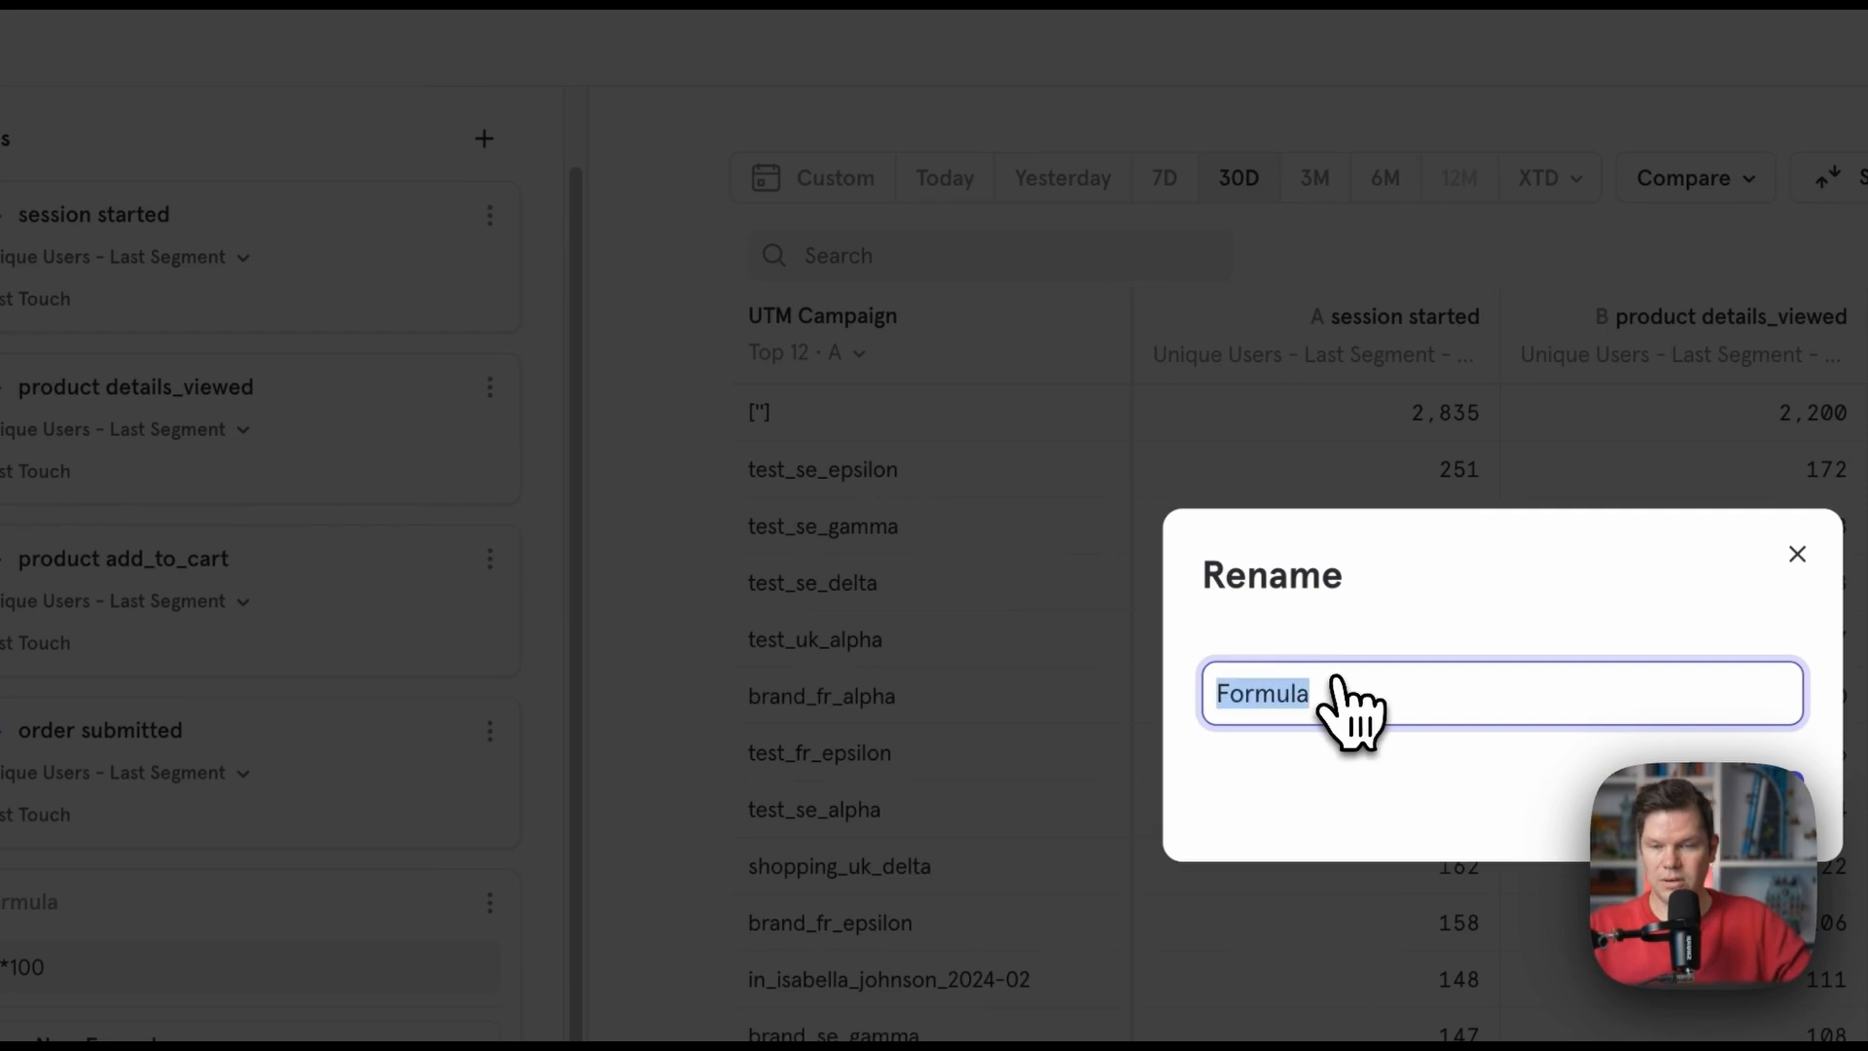
type("Total")
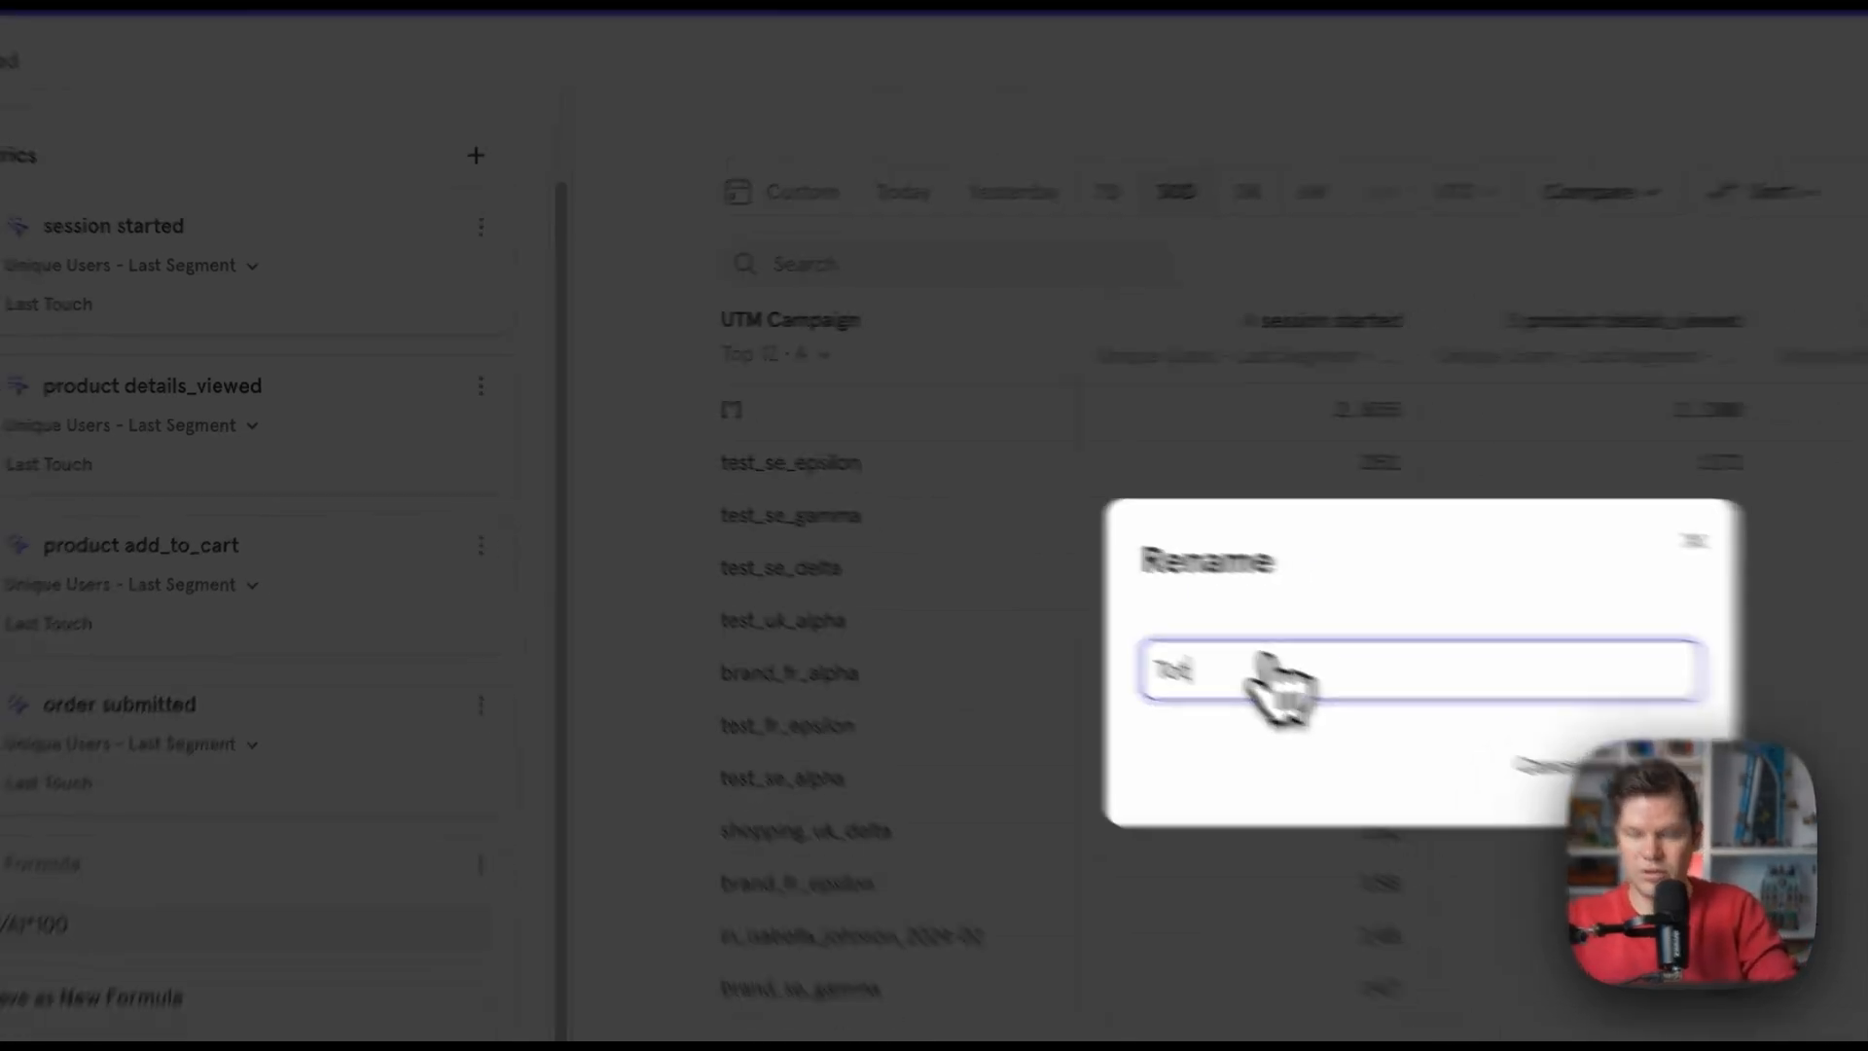
key("BackSpace")
key("BackSpace")
key("BackSpace")
key("BackSpace")
key("BackSpace")
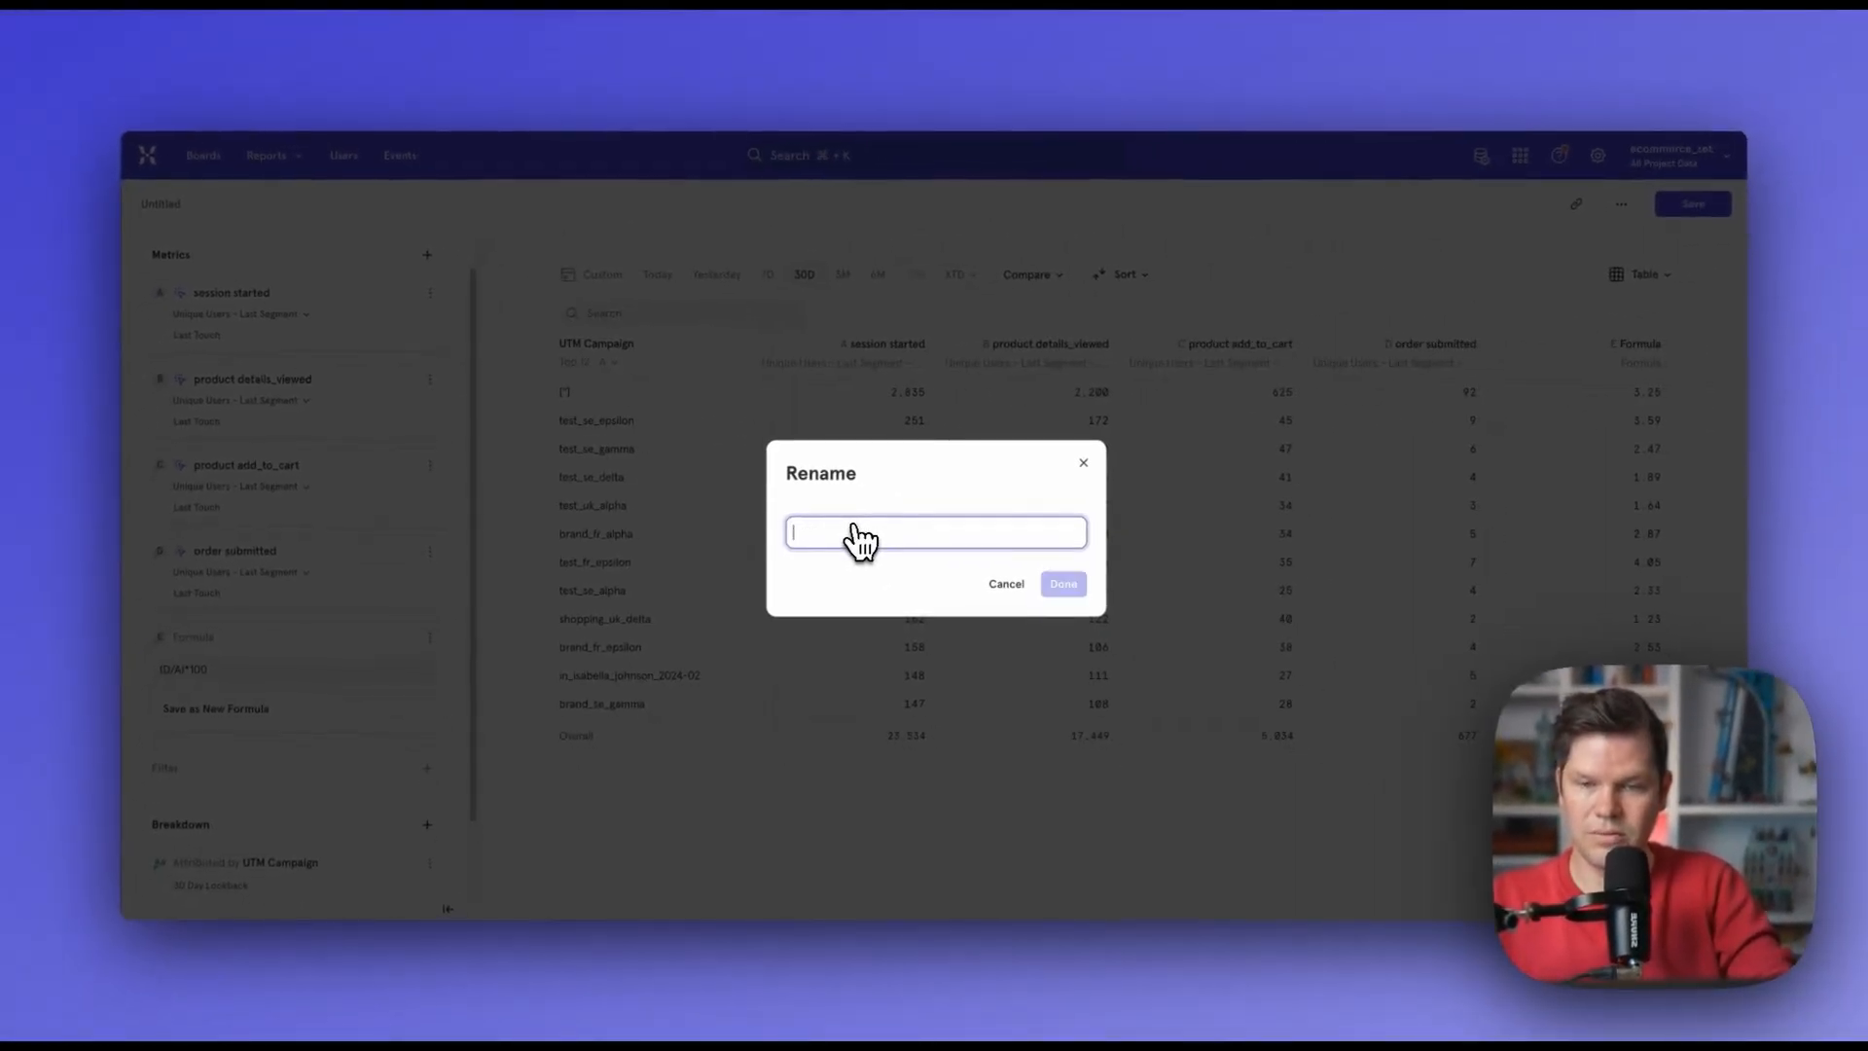
type("CR Se")
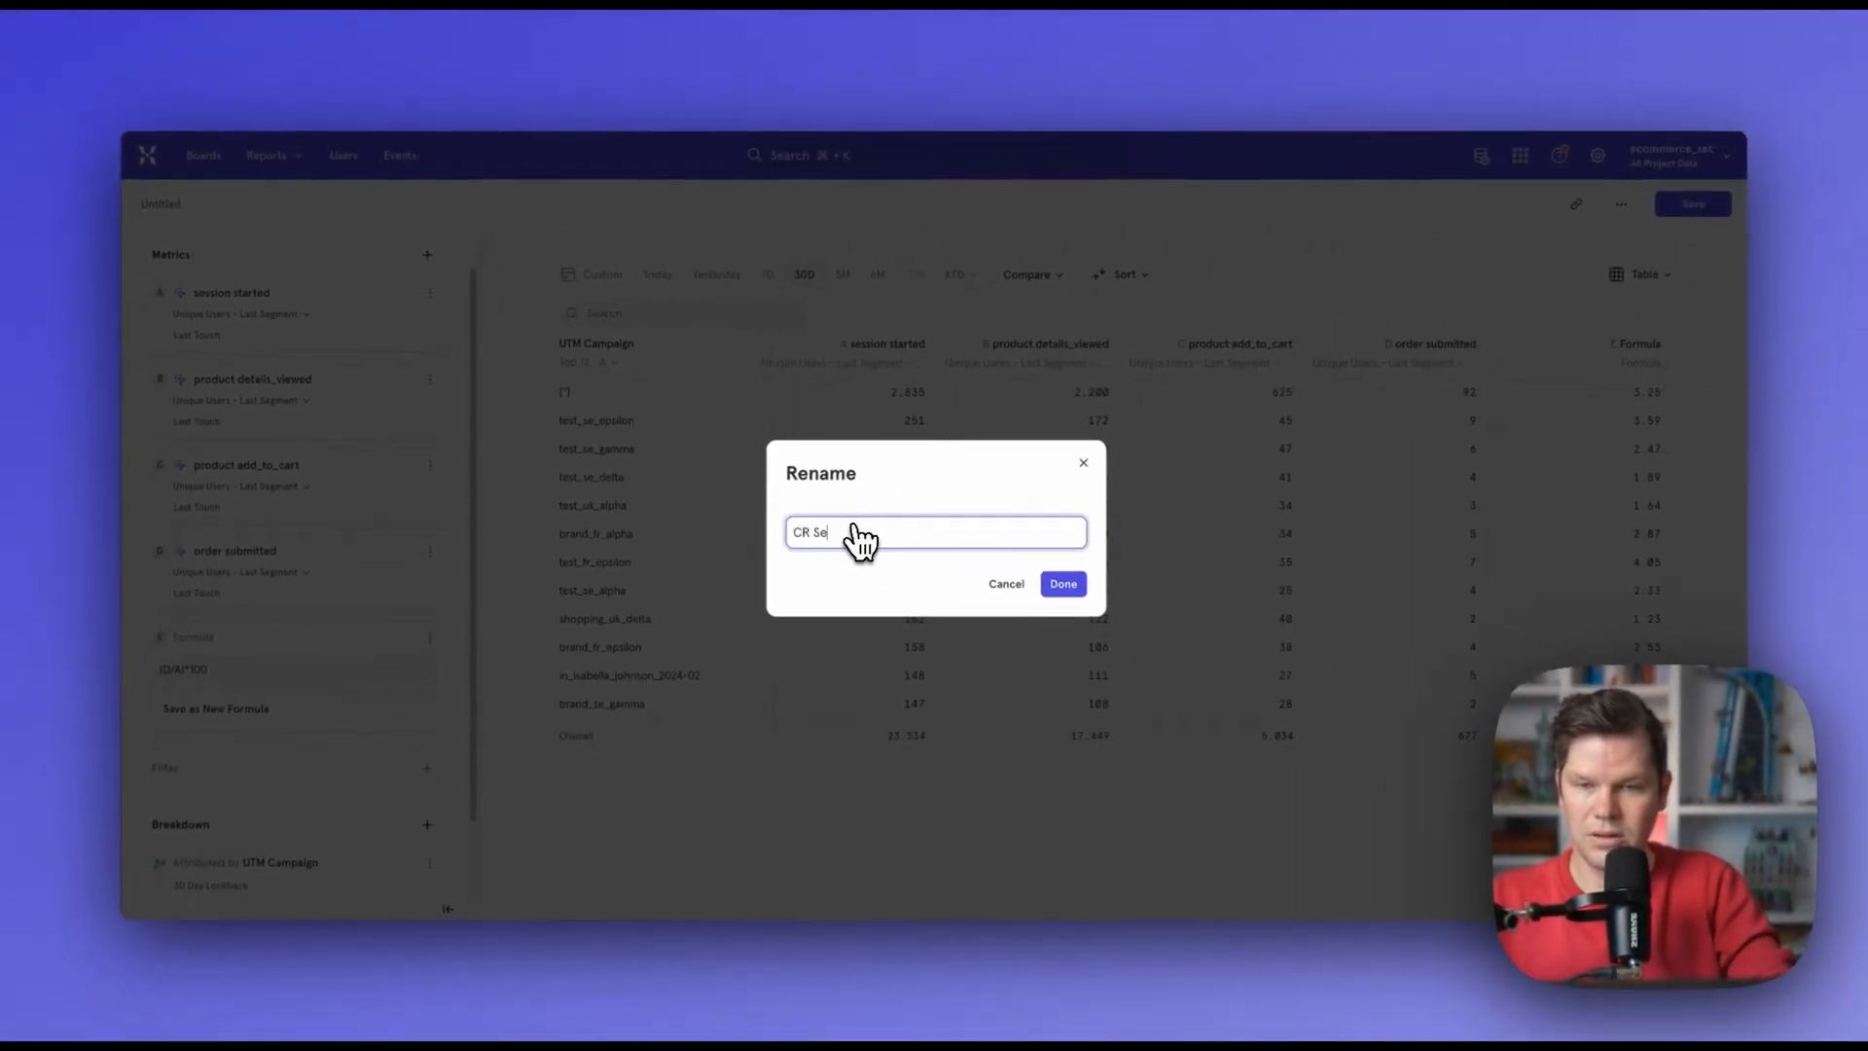
type("ssion > Order")
key("Return")
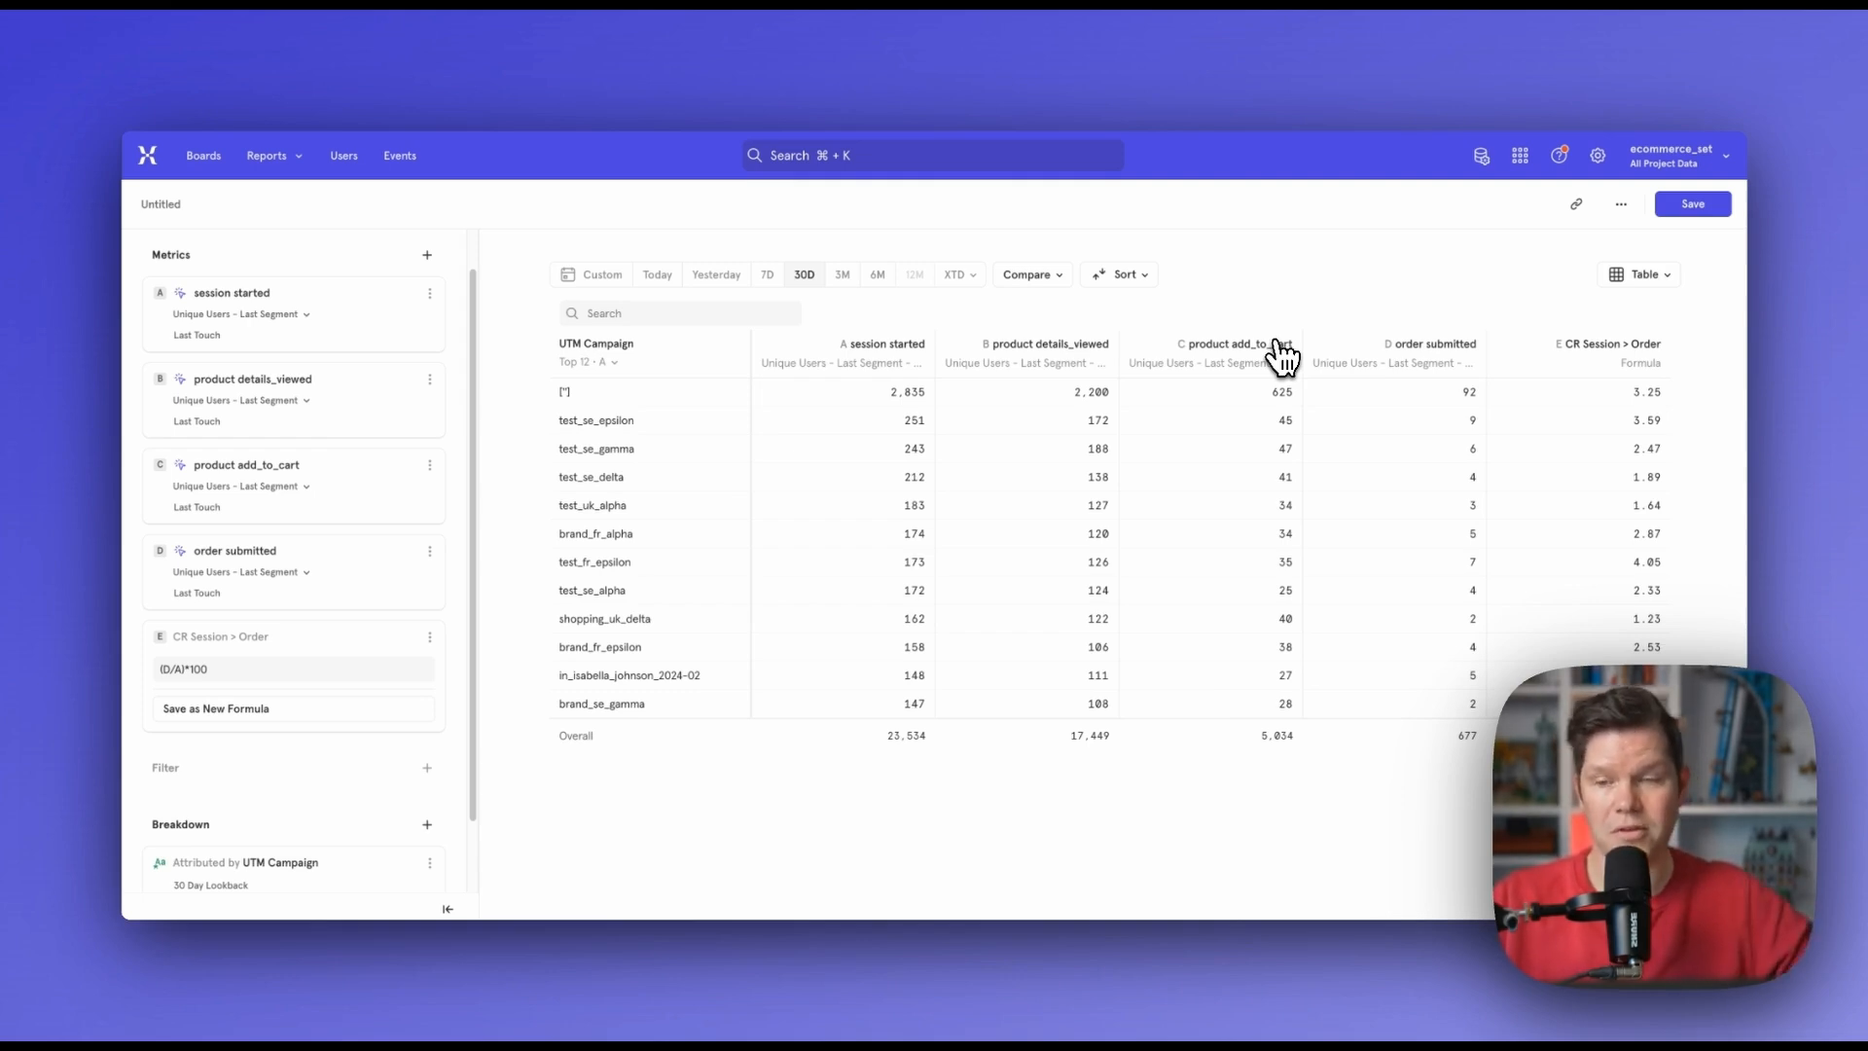
- Add a second formula metric that calculates the cart-to-order conversion rate as (D/C)*100
left_click(427, 255)
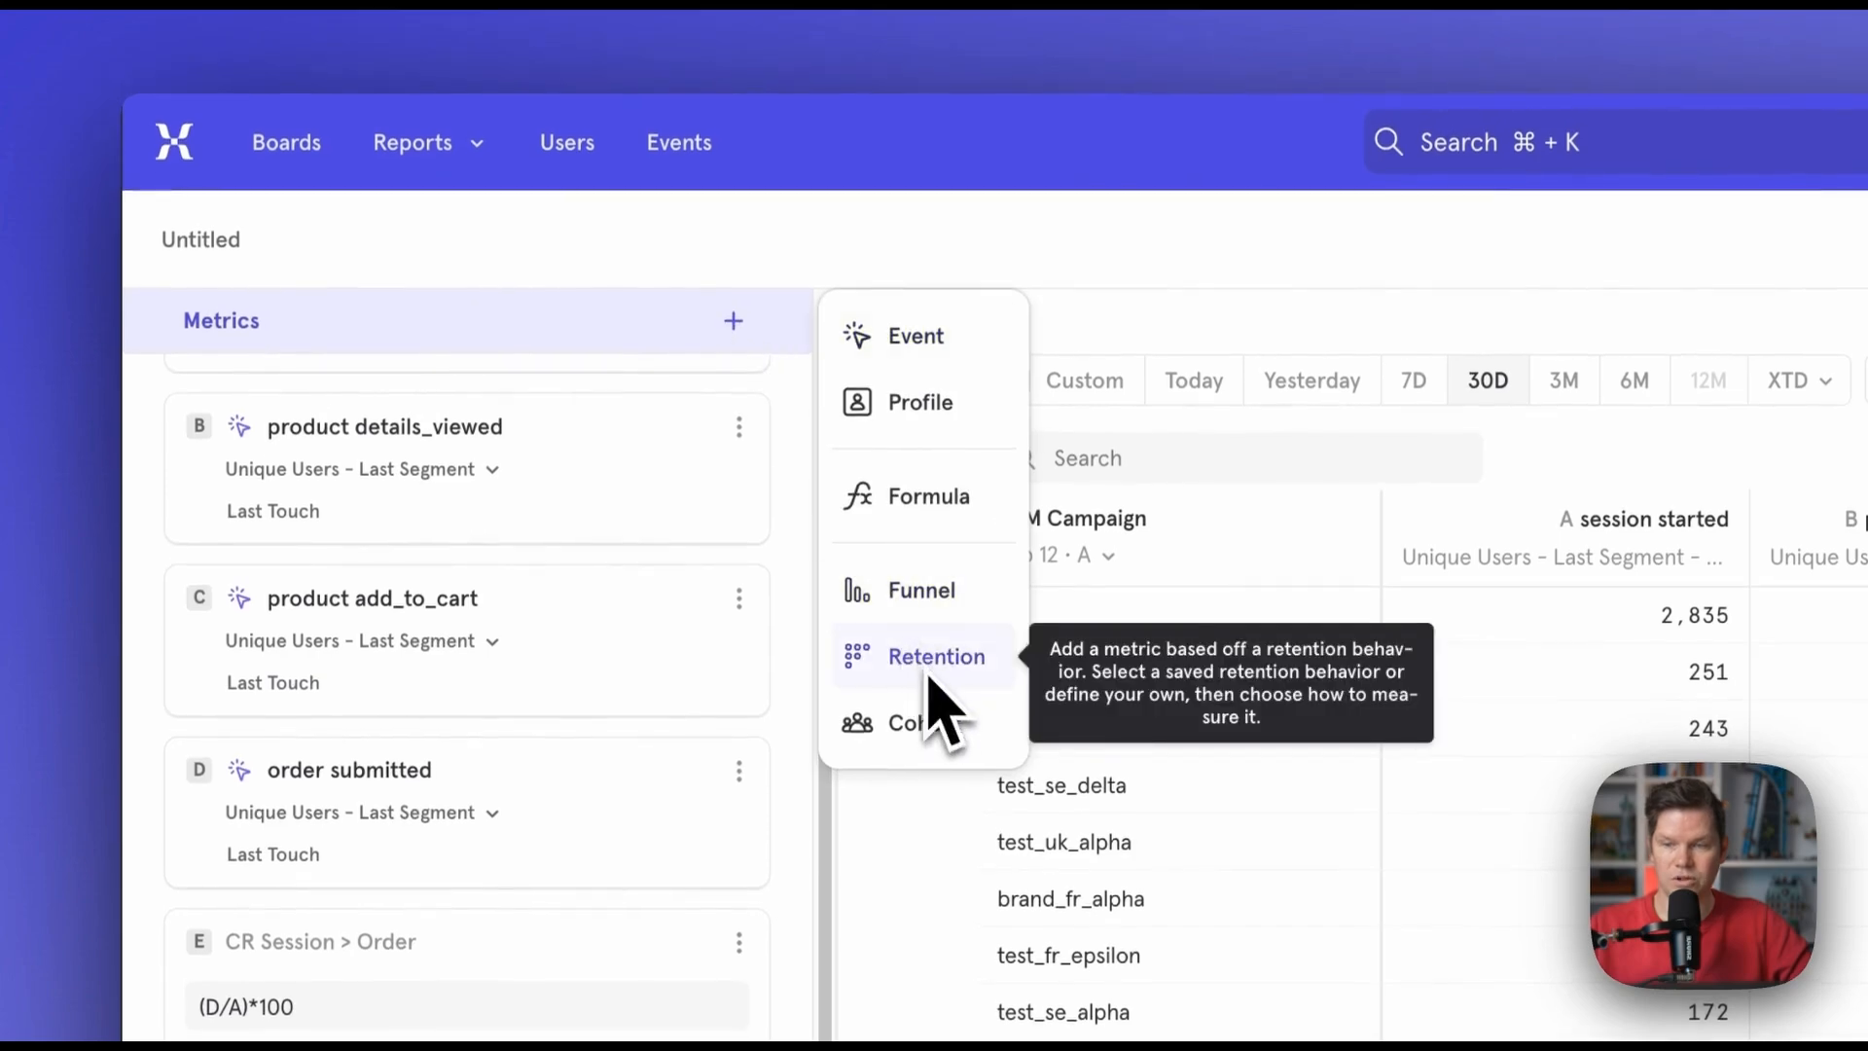
left_click(925, 496)
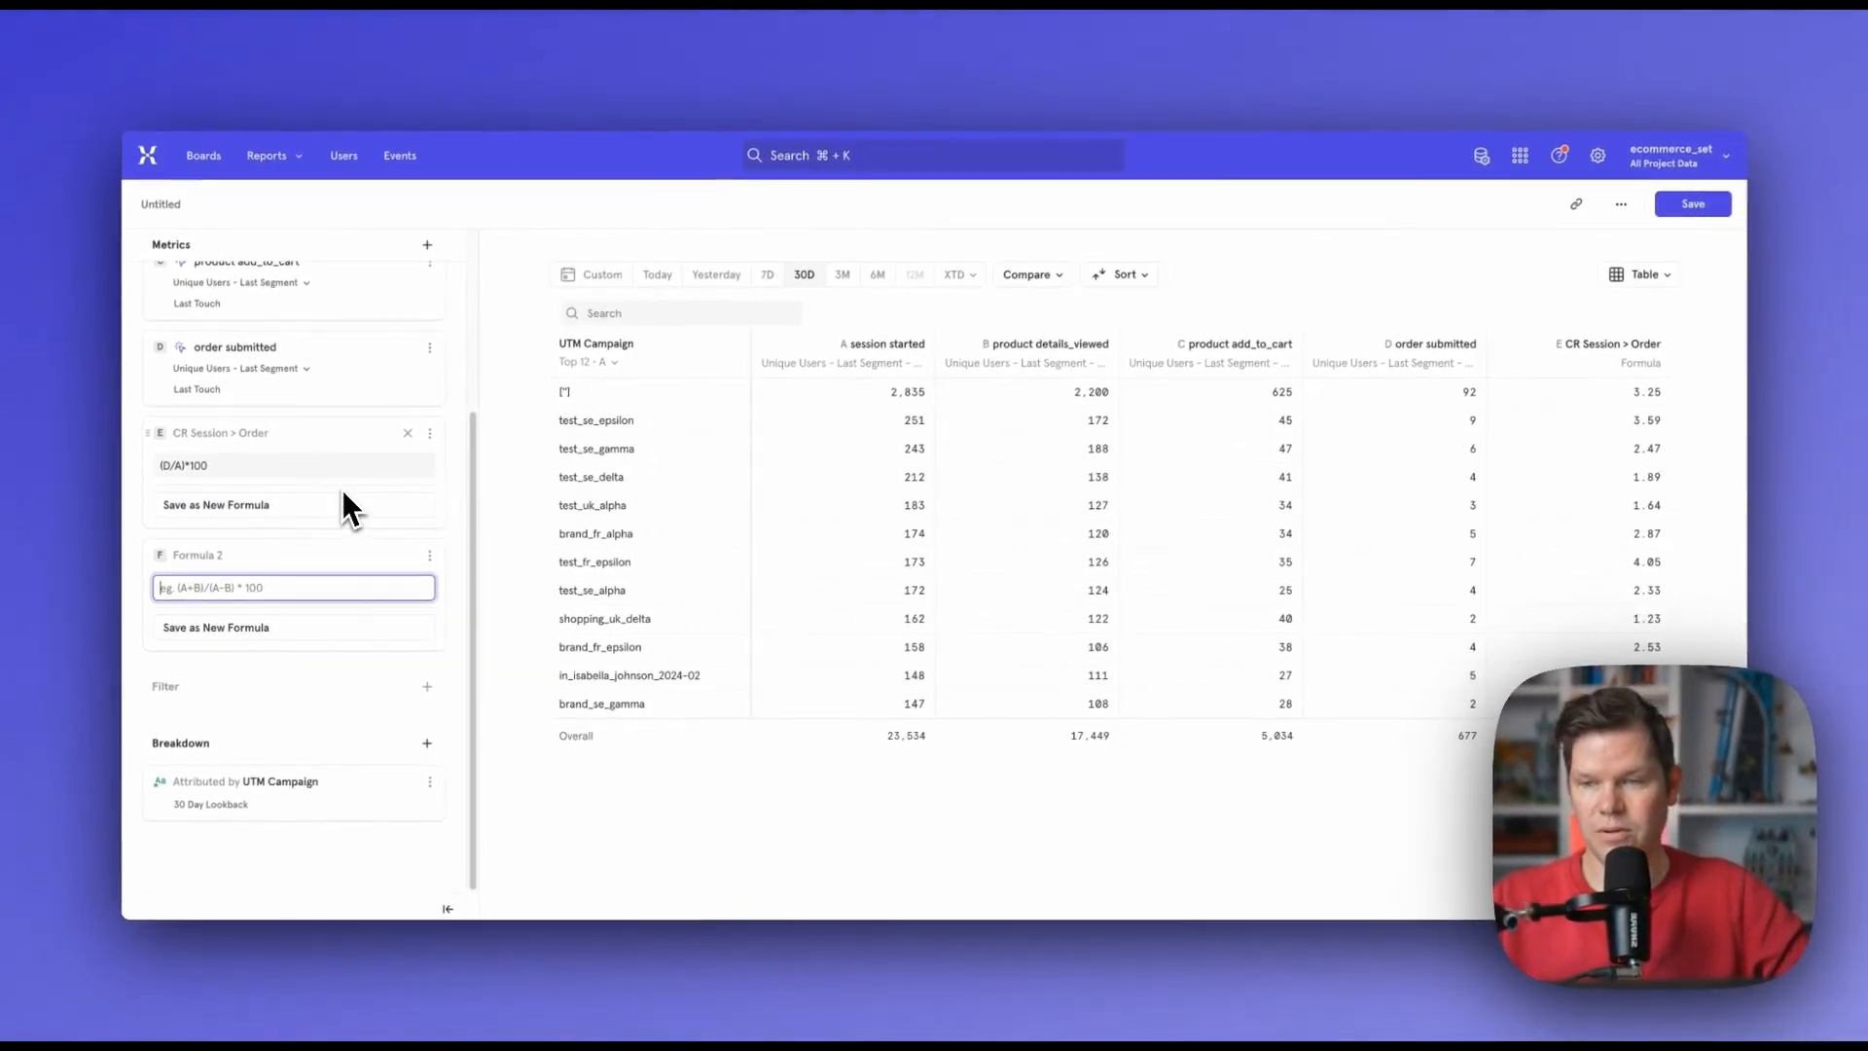
type("(")
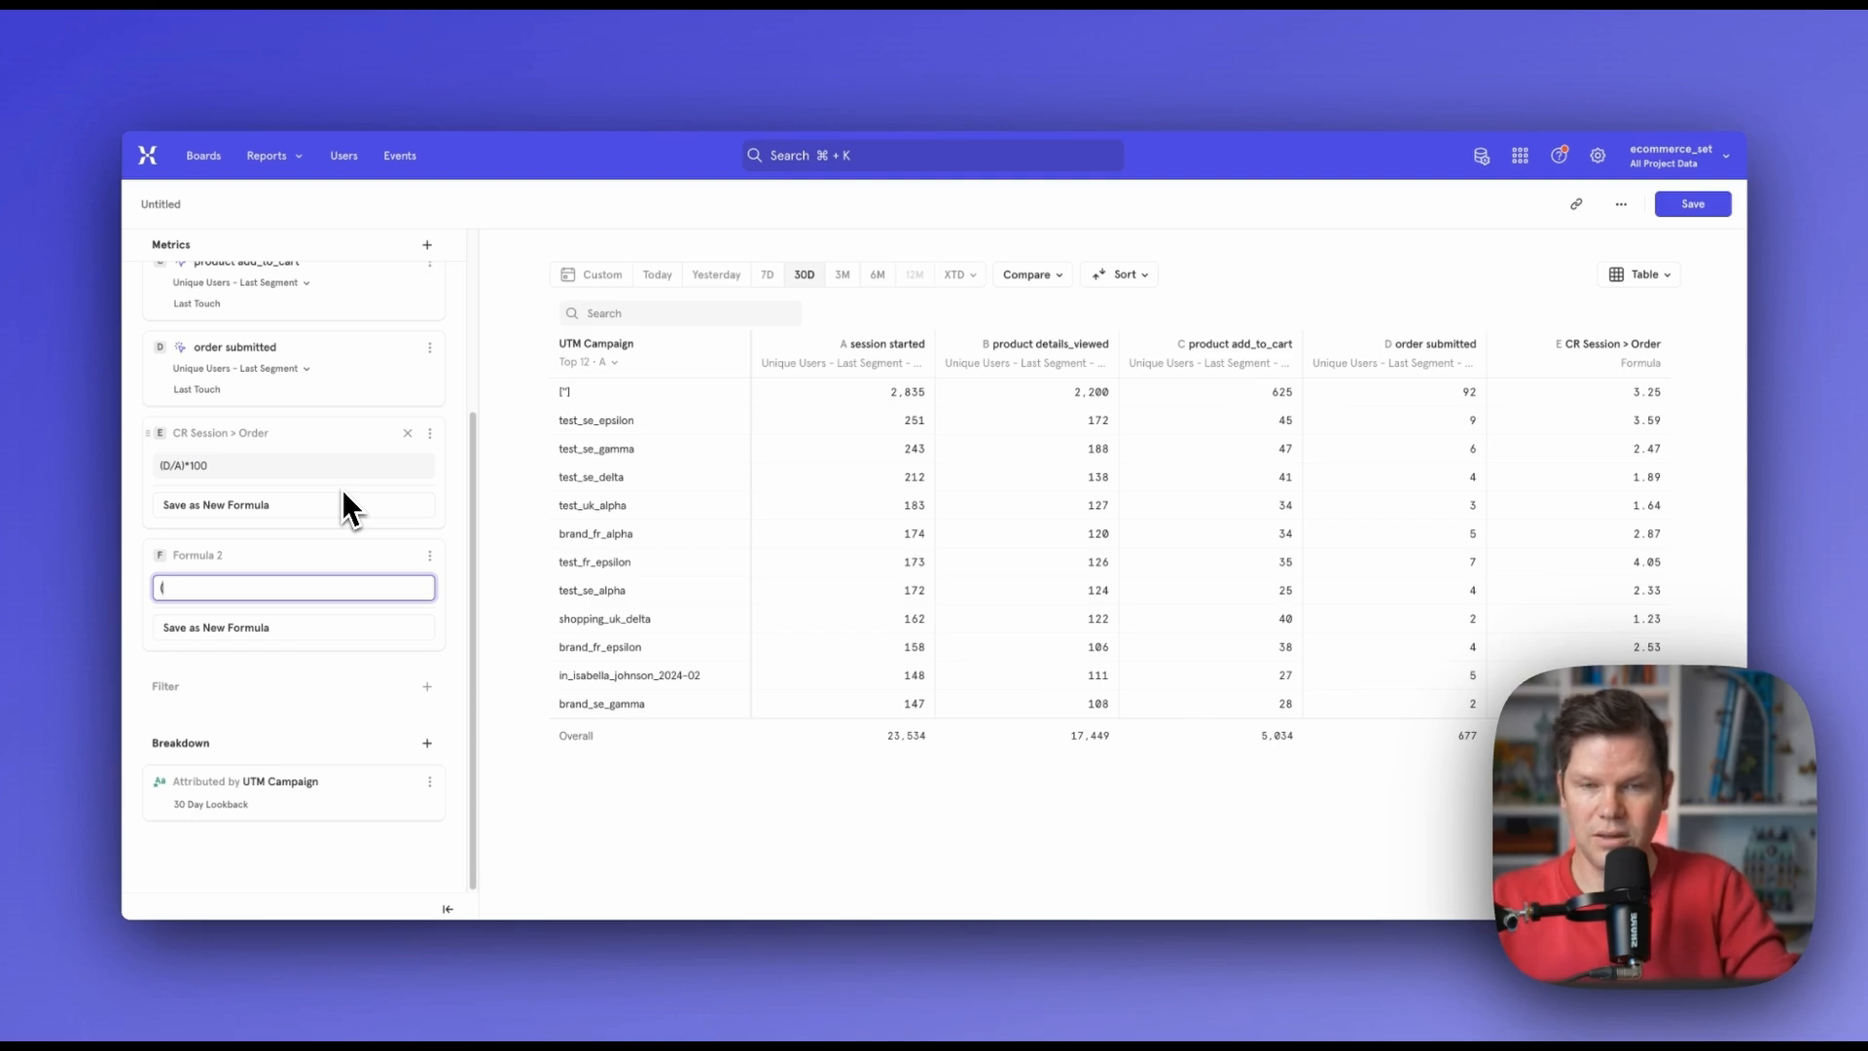
type("D")
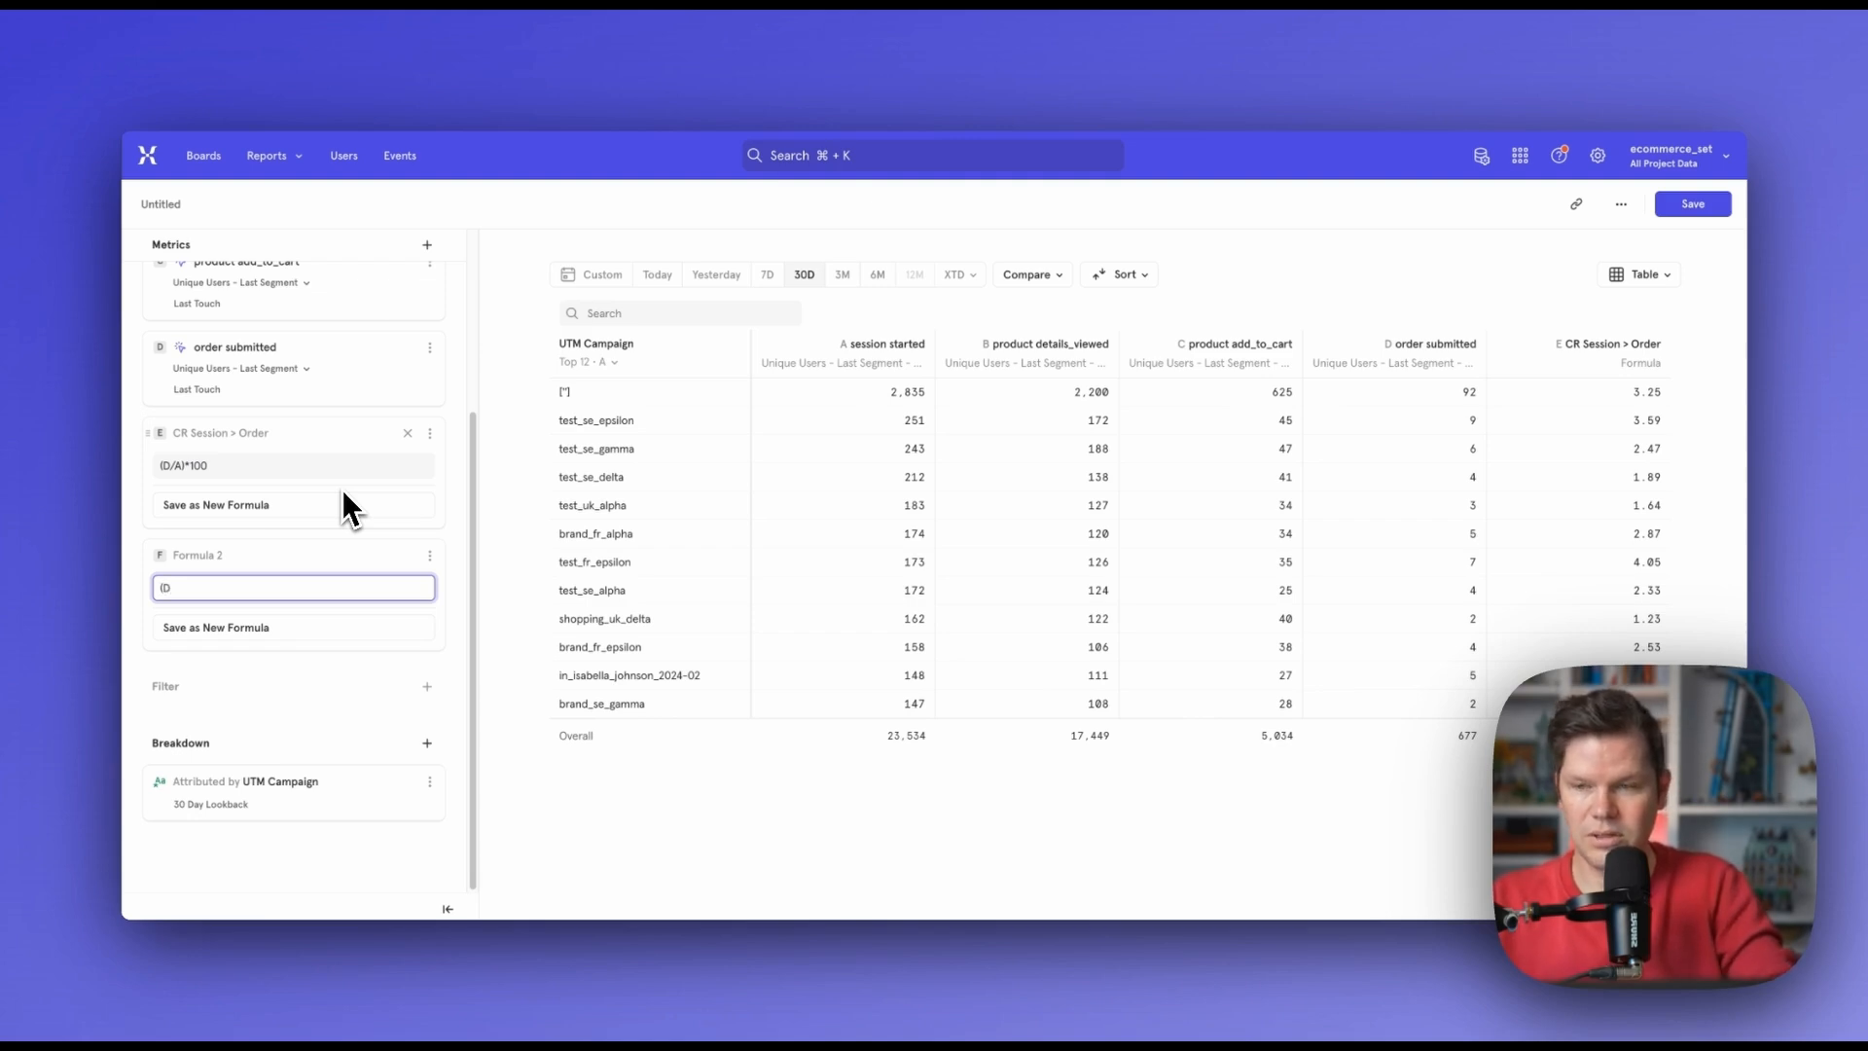
type("/")
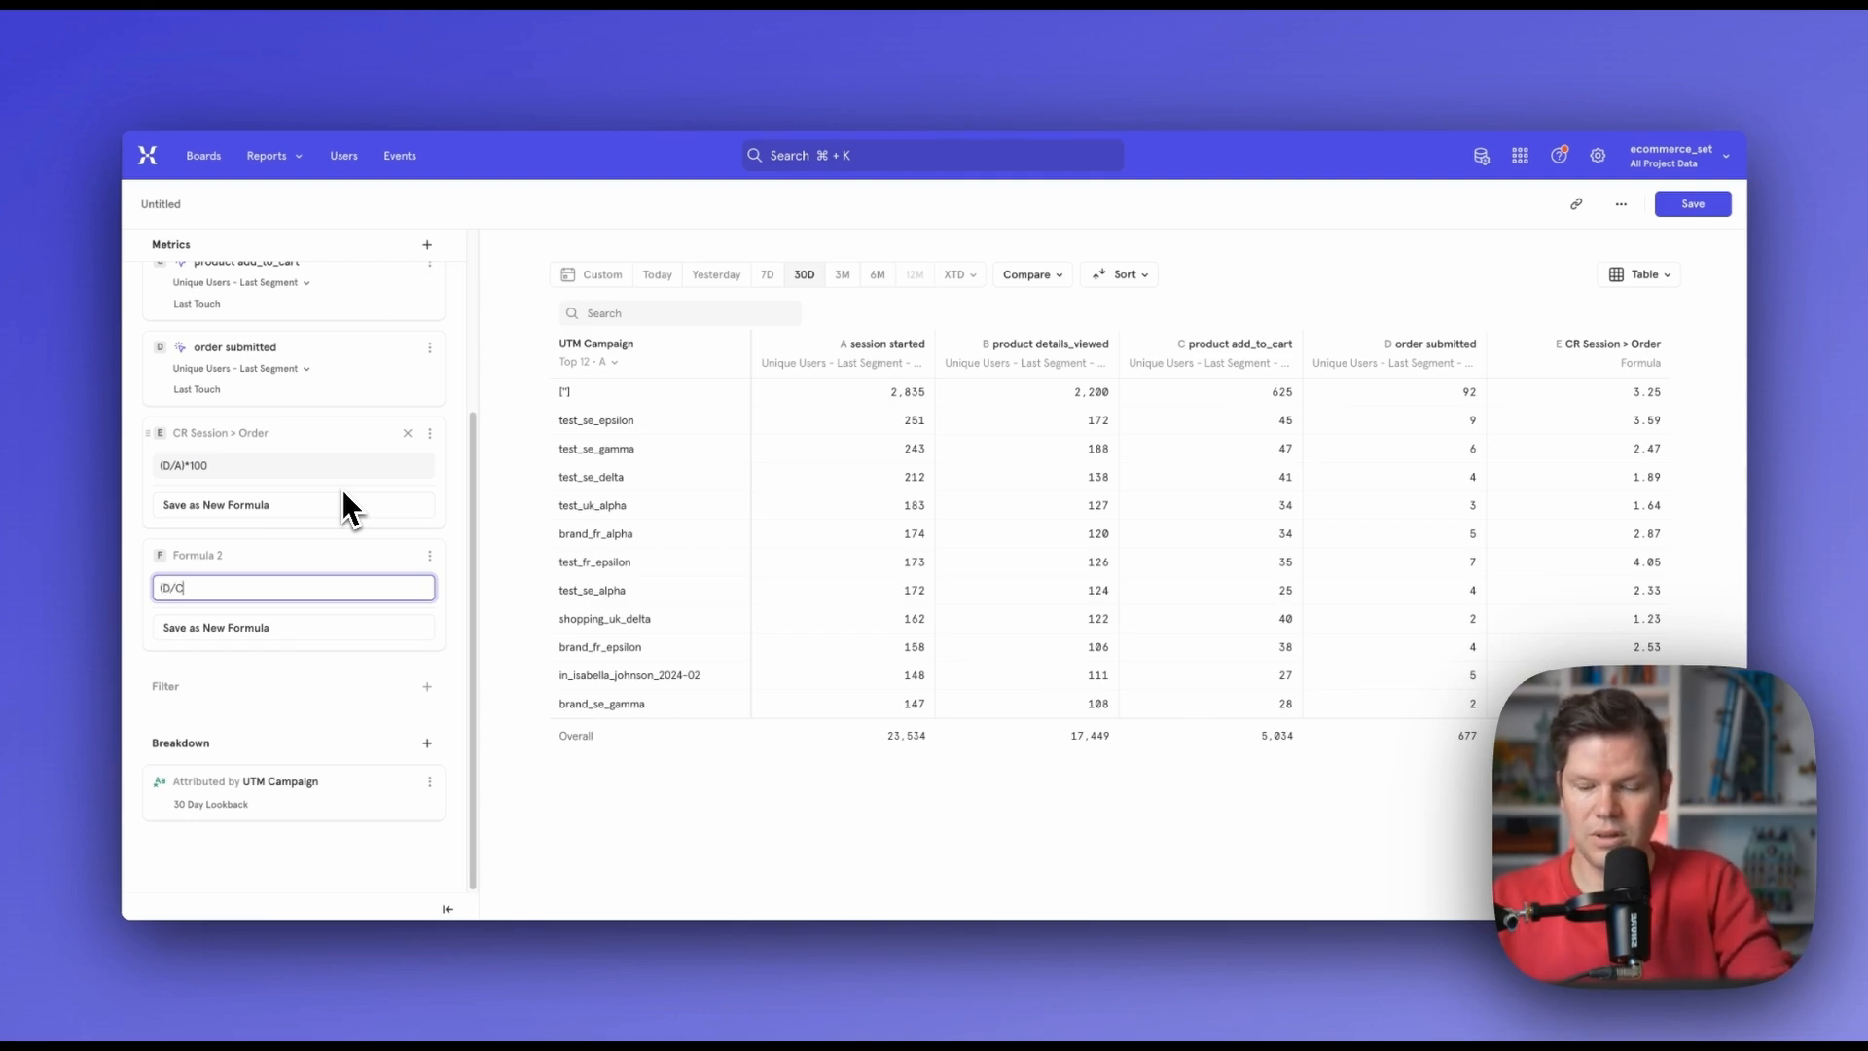
type("C)")
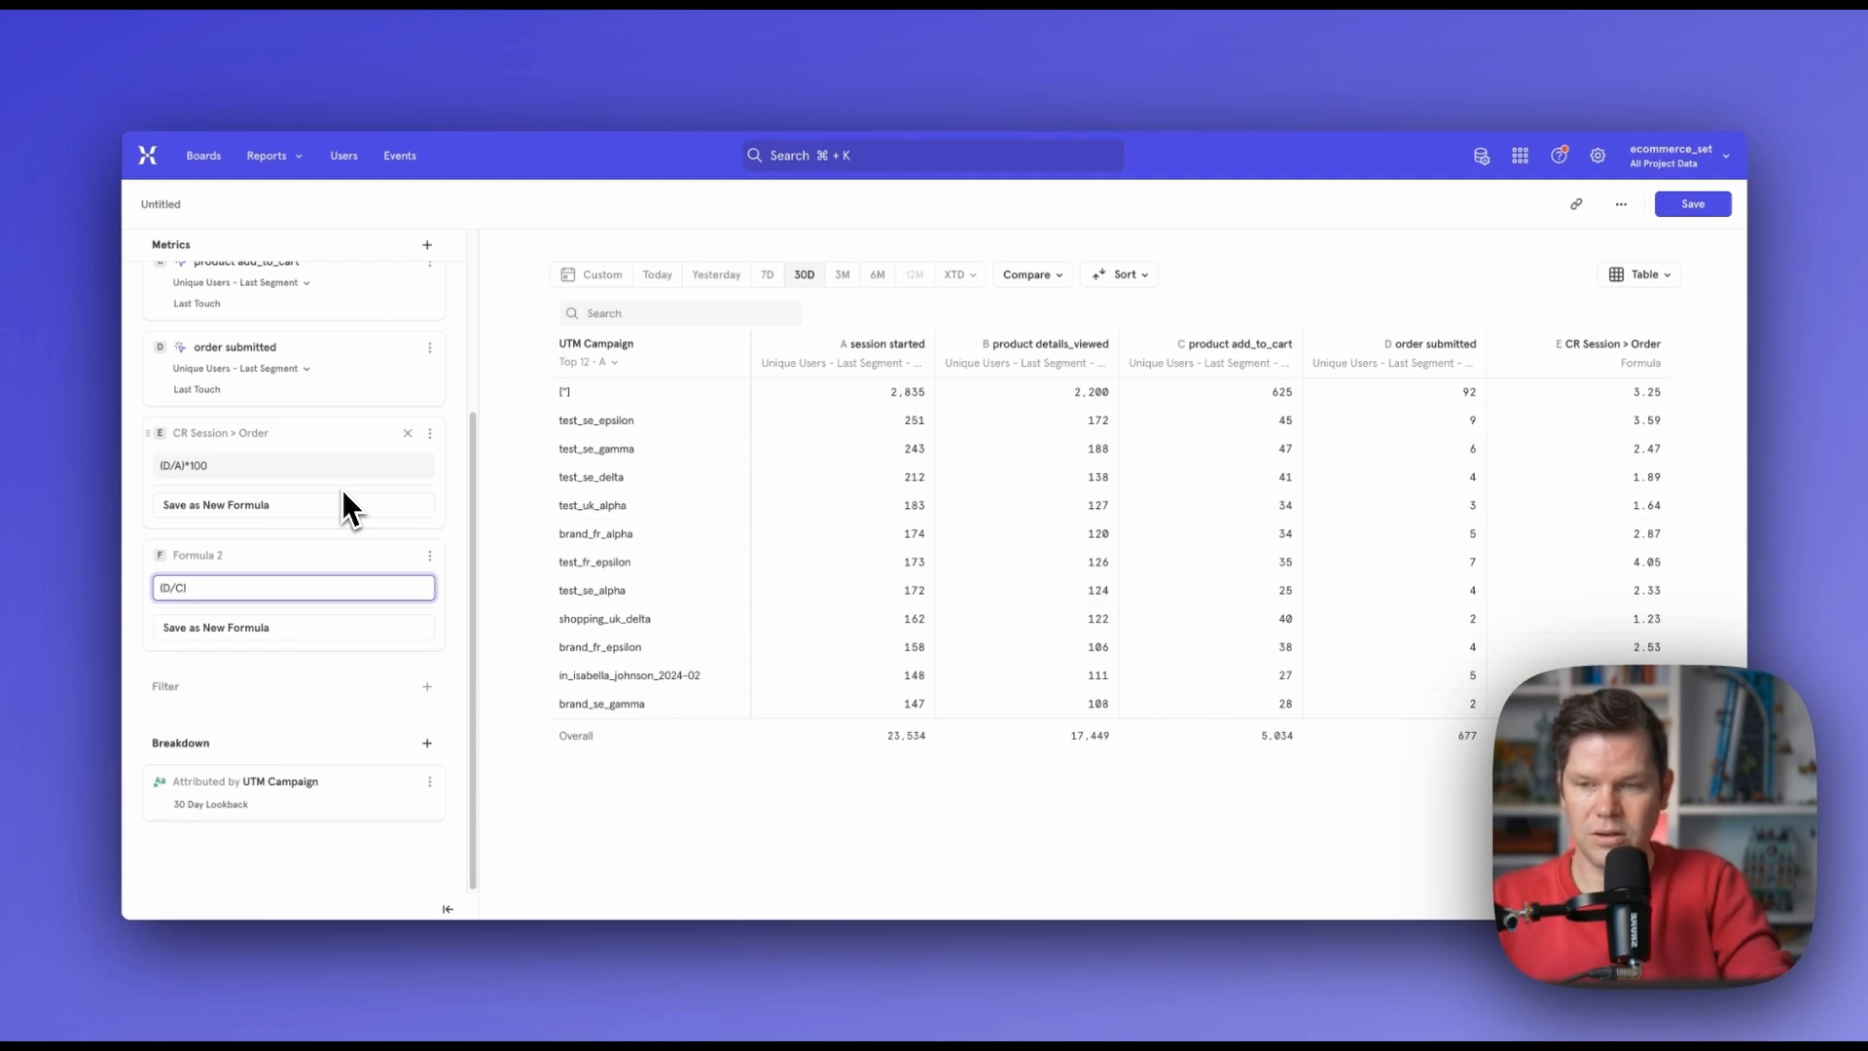
type("*100")
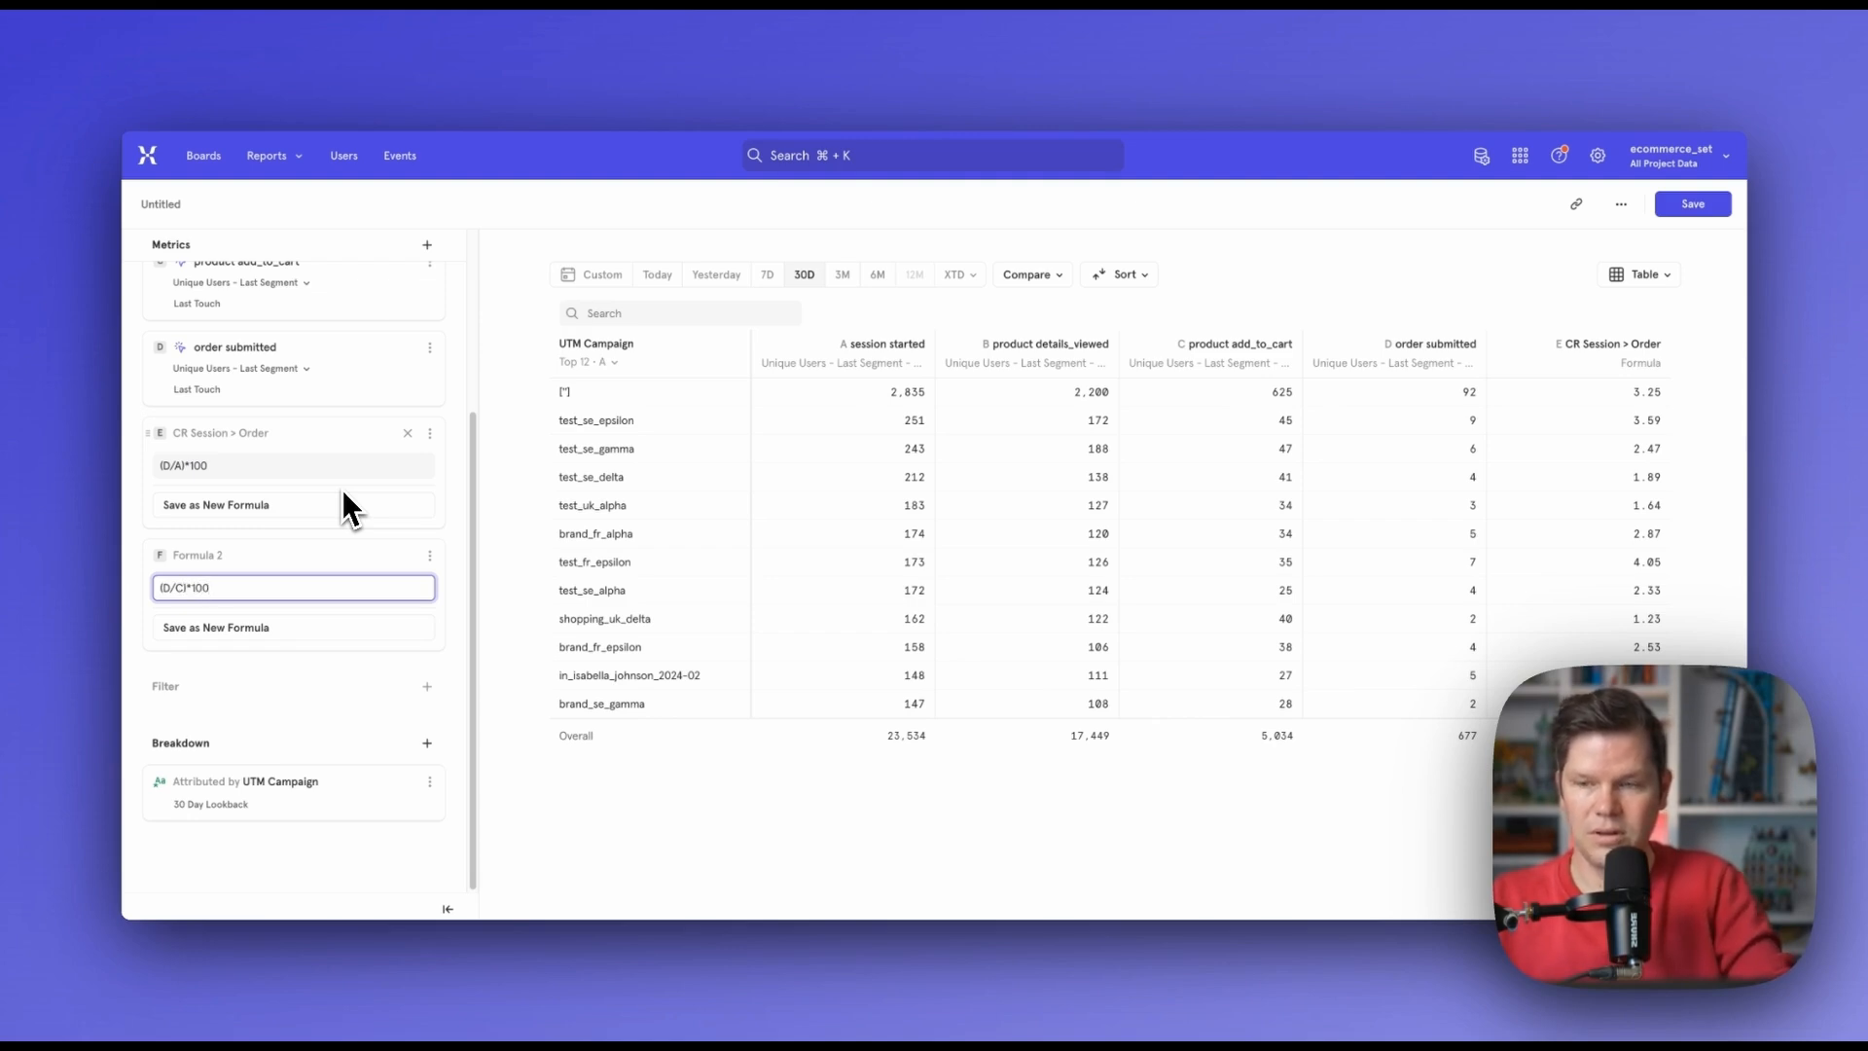
key("Return")
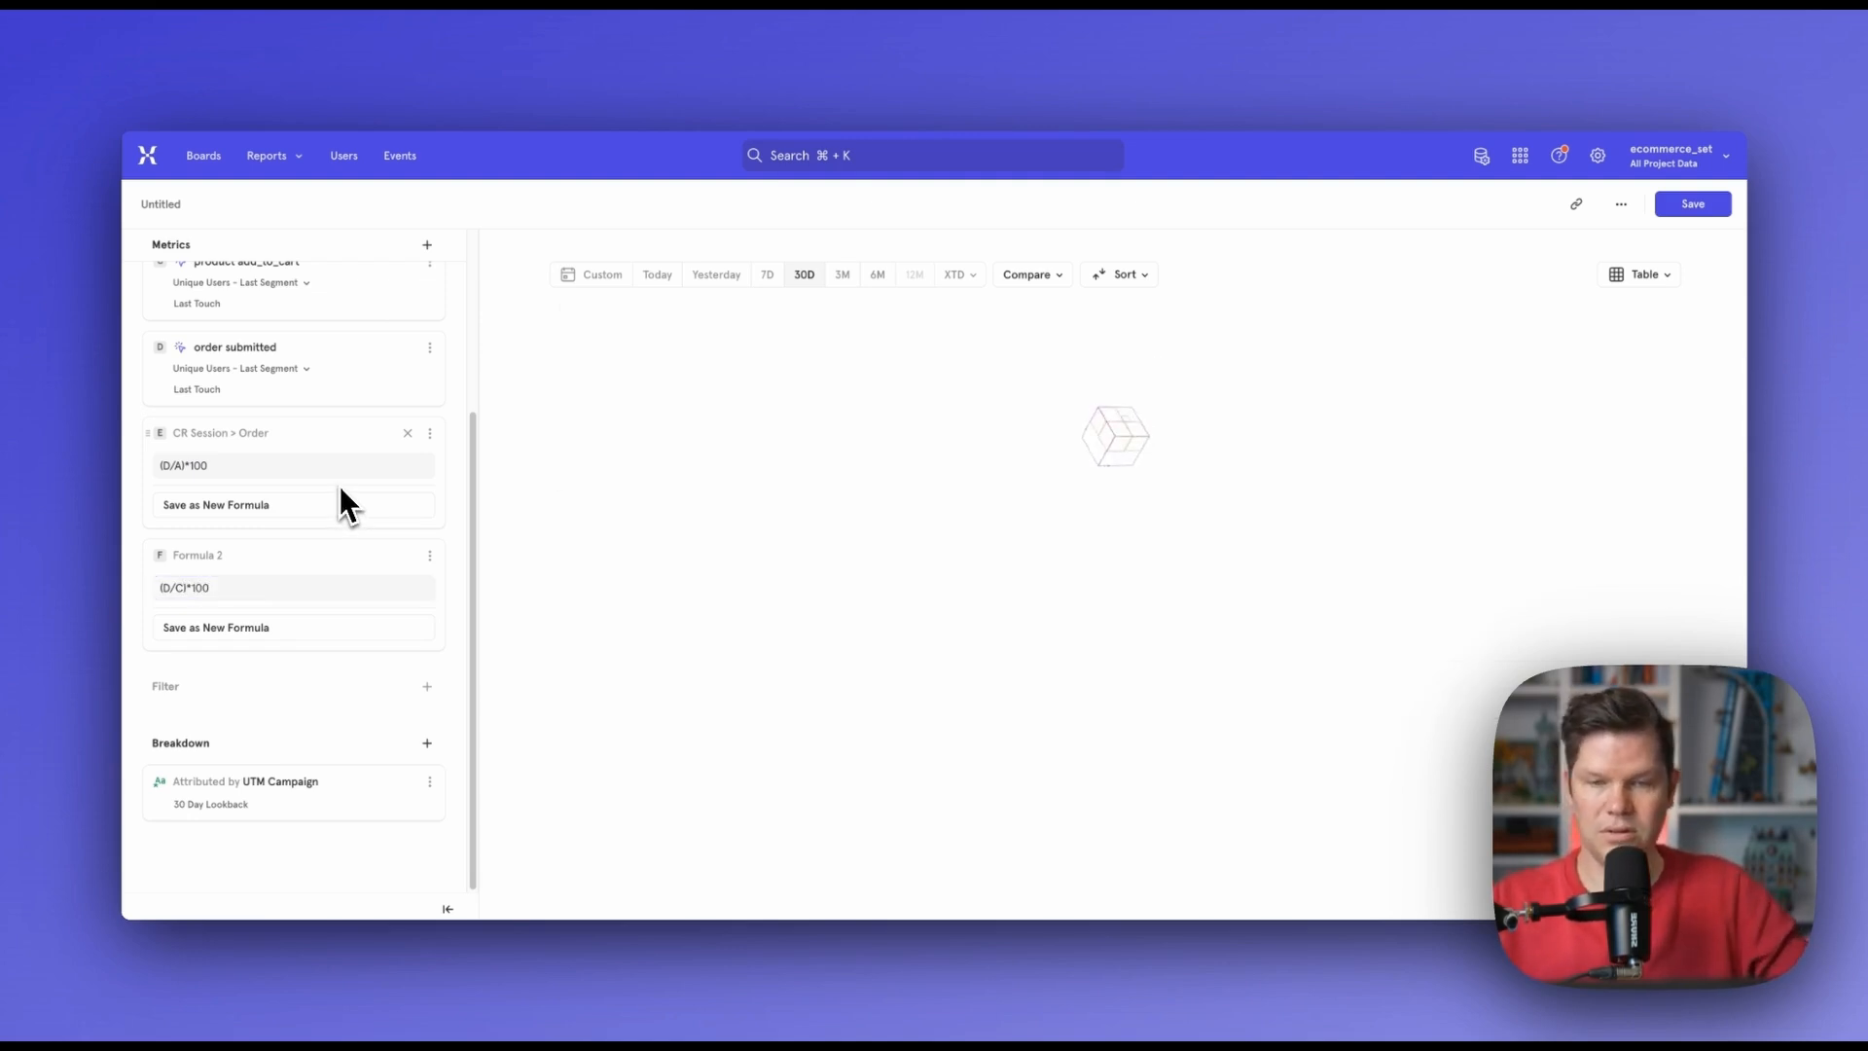
- Rename the (D/C)*100 formula metric as "CR Cart -> Order"
left_click(388, 559)
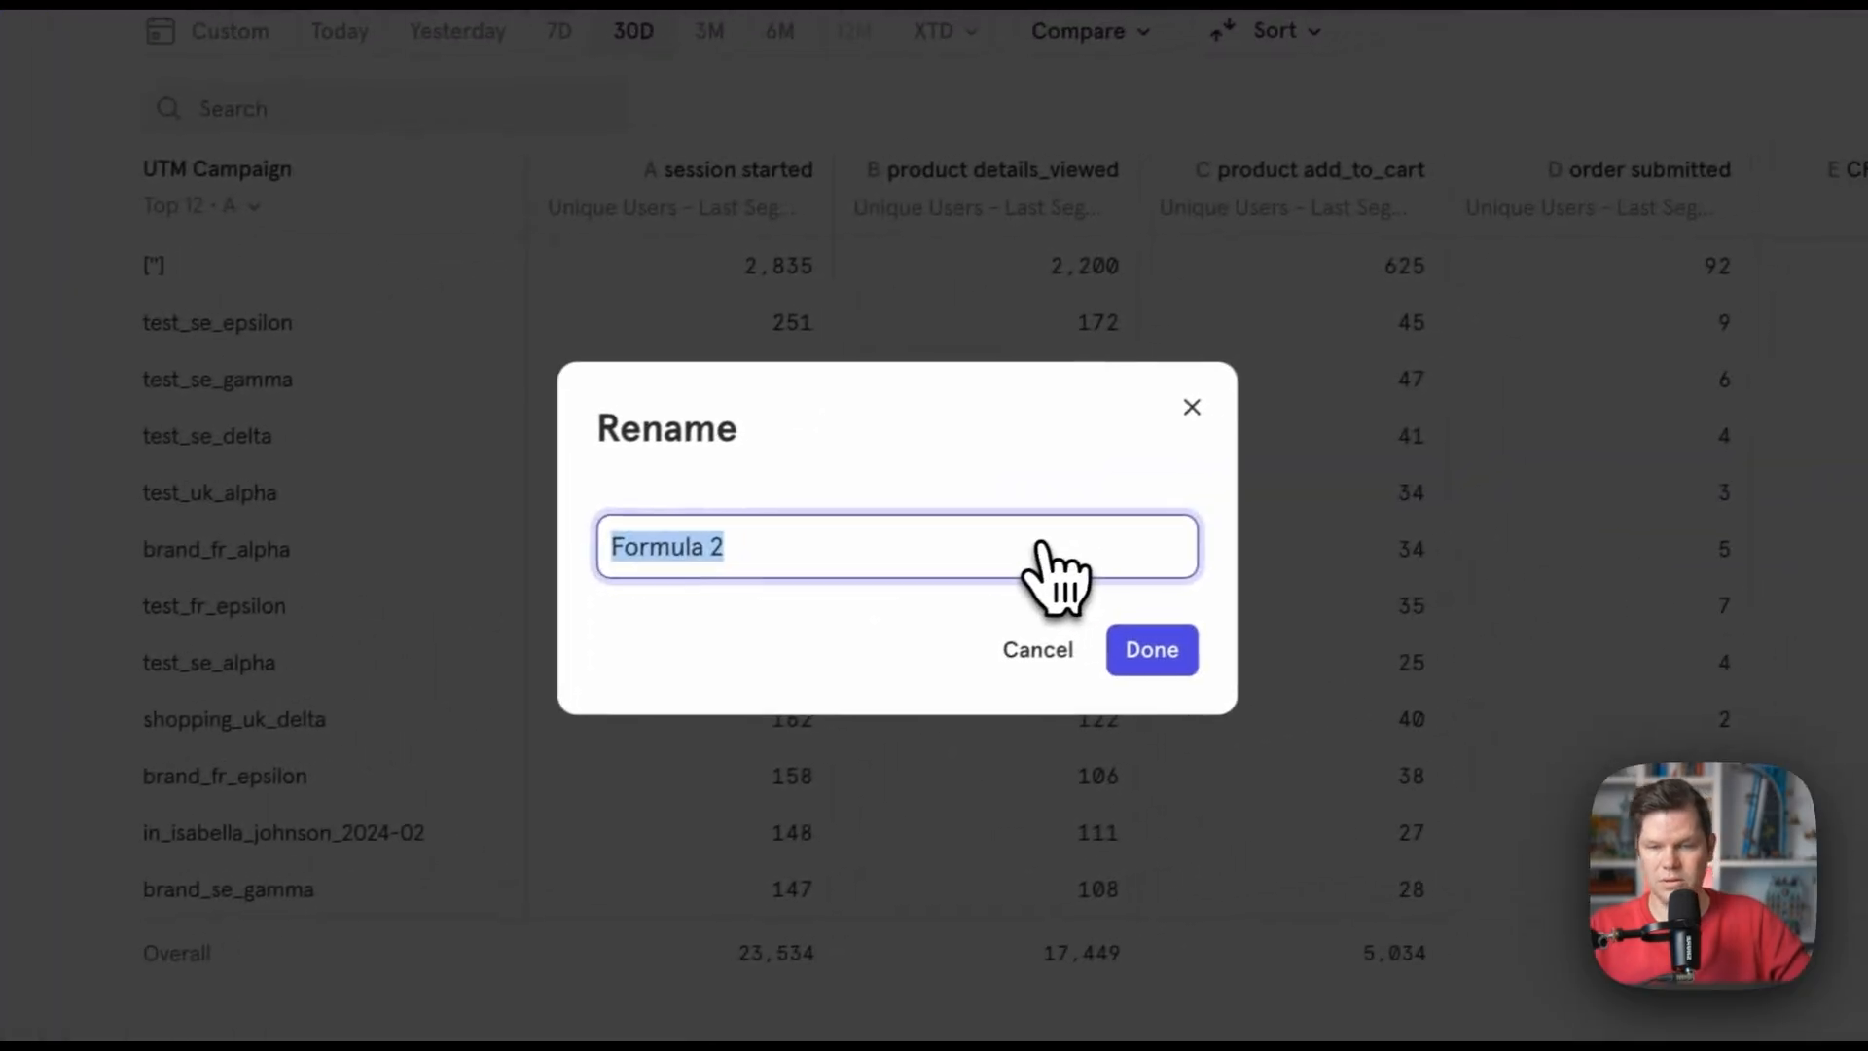
type("CR Cart")
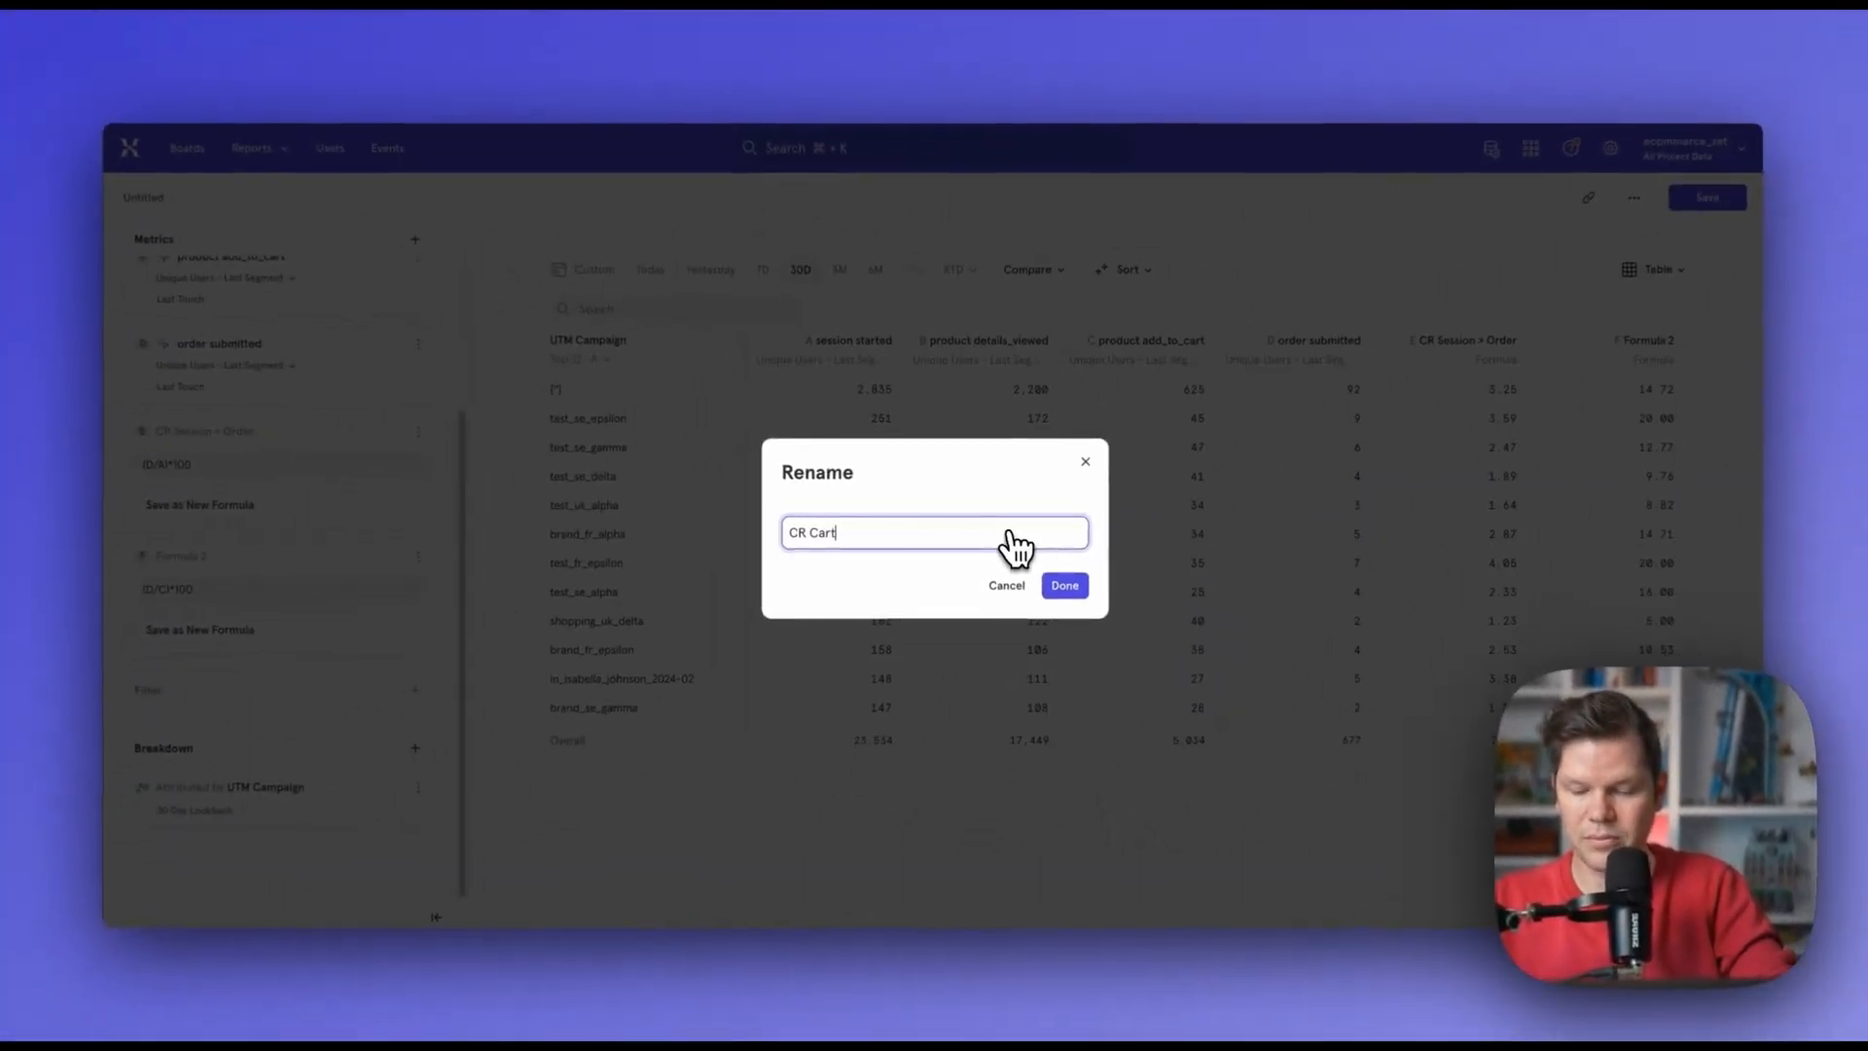
type(" >")
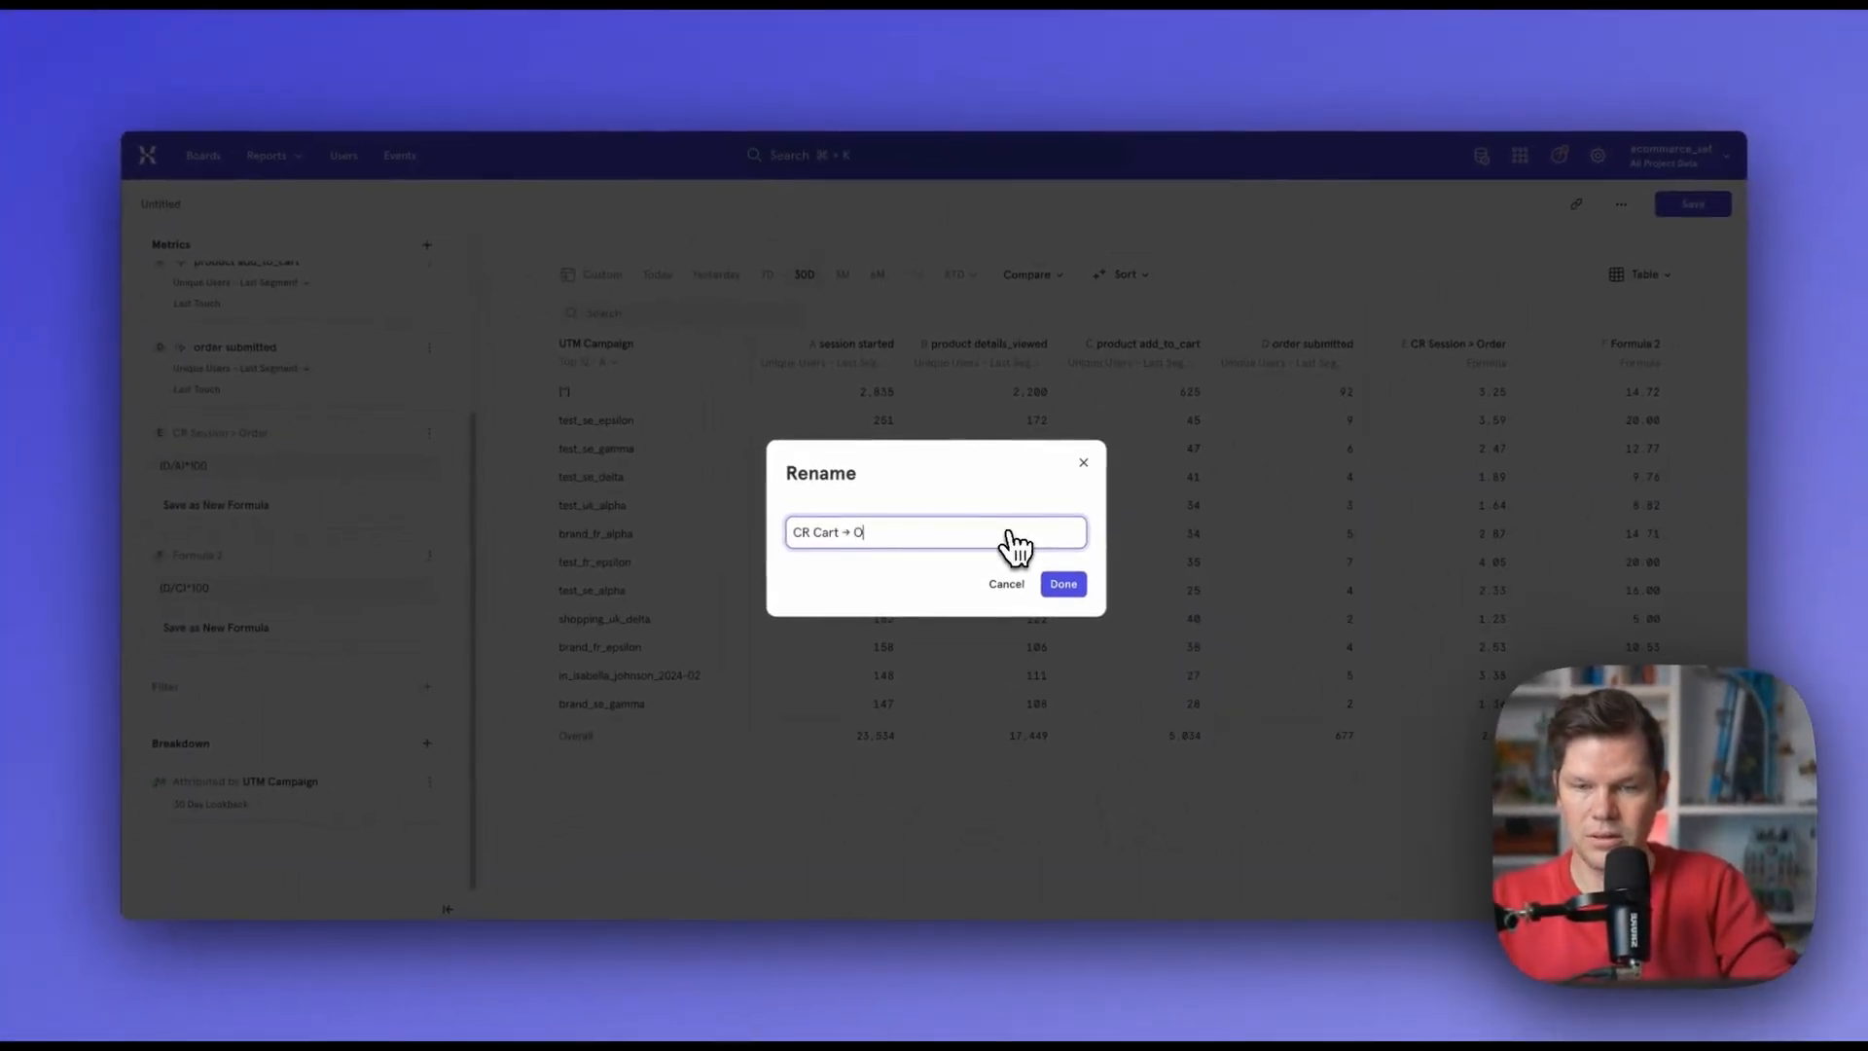
key("Return")
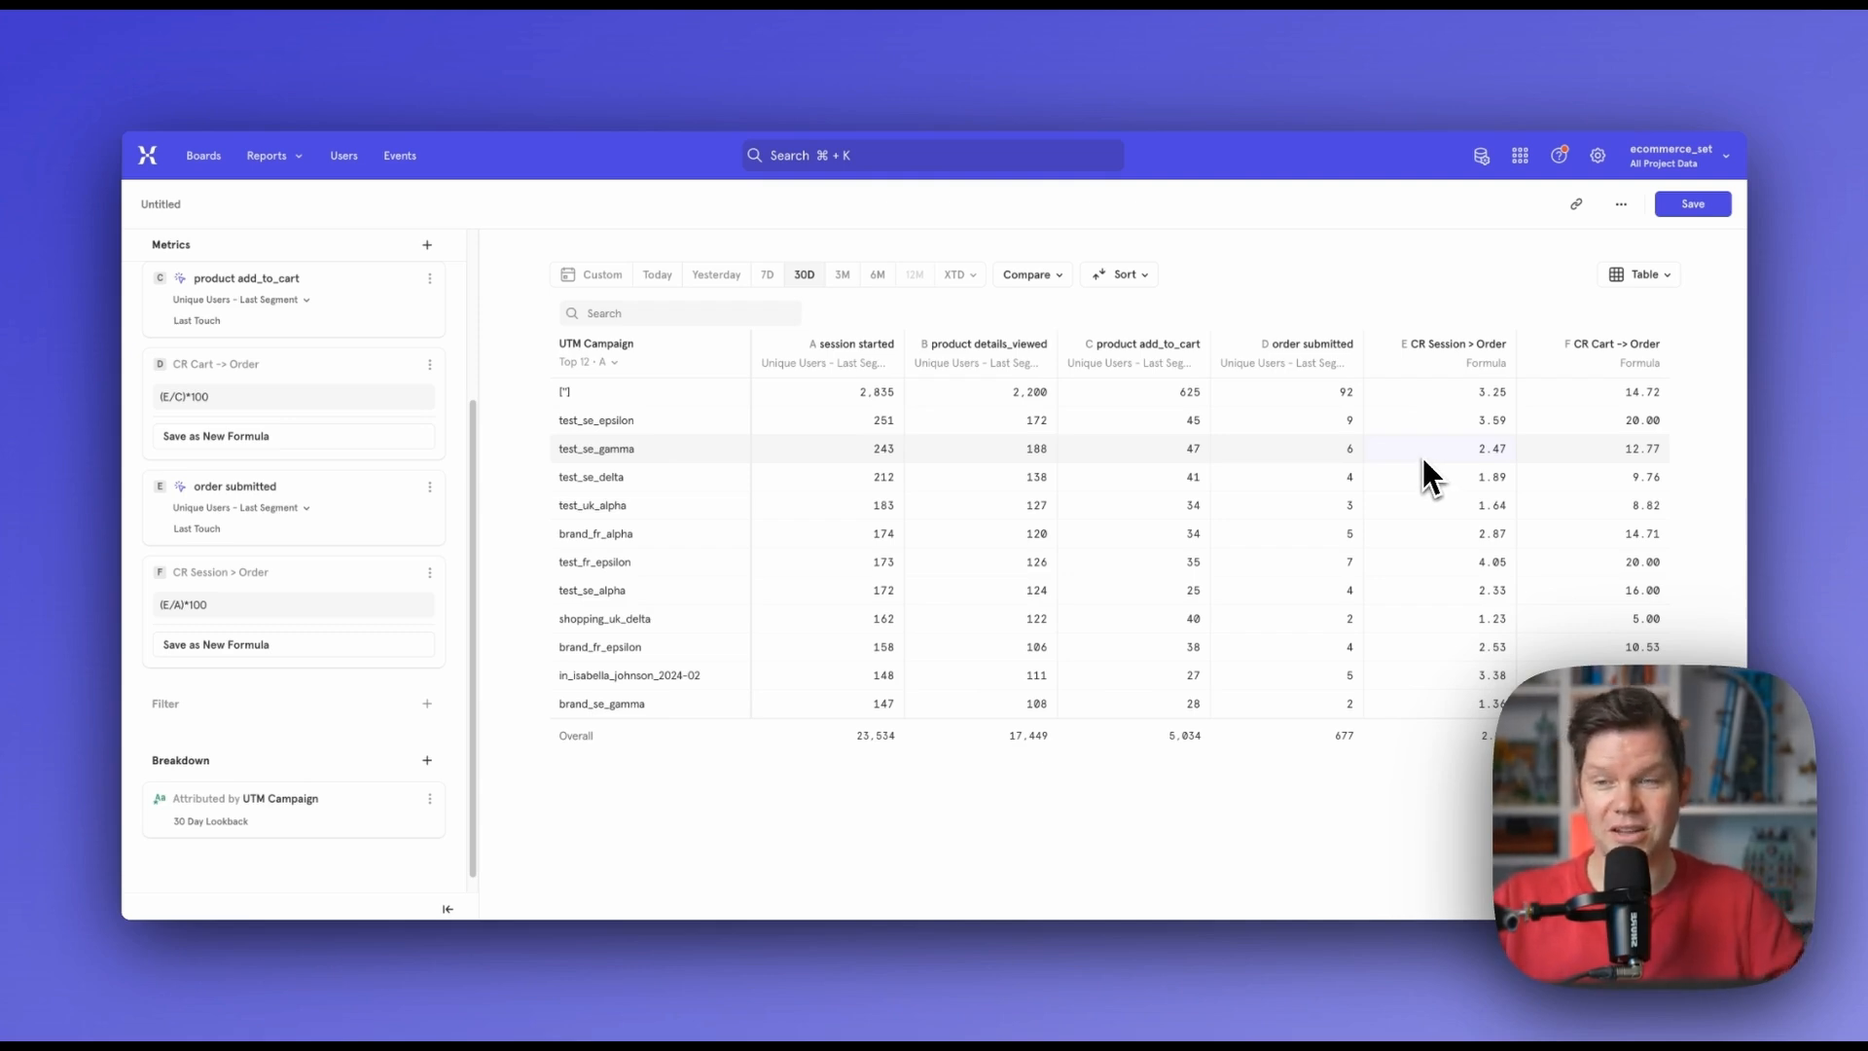
- Add another order submitted event metric after CR Session > Order and measure it as the sum of the revenue property
scroll(367, 574, "down", 1)
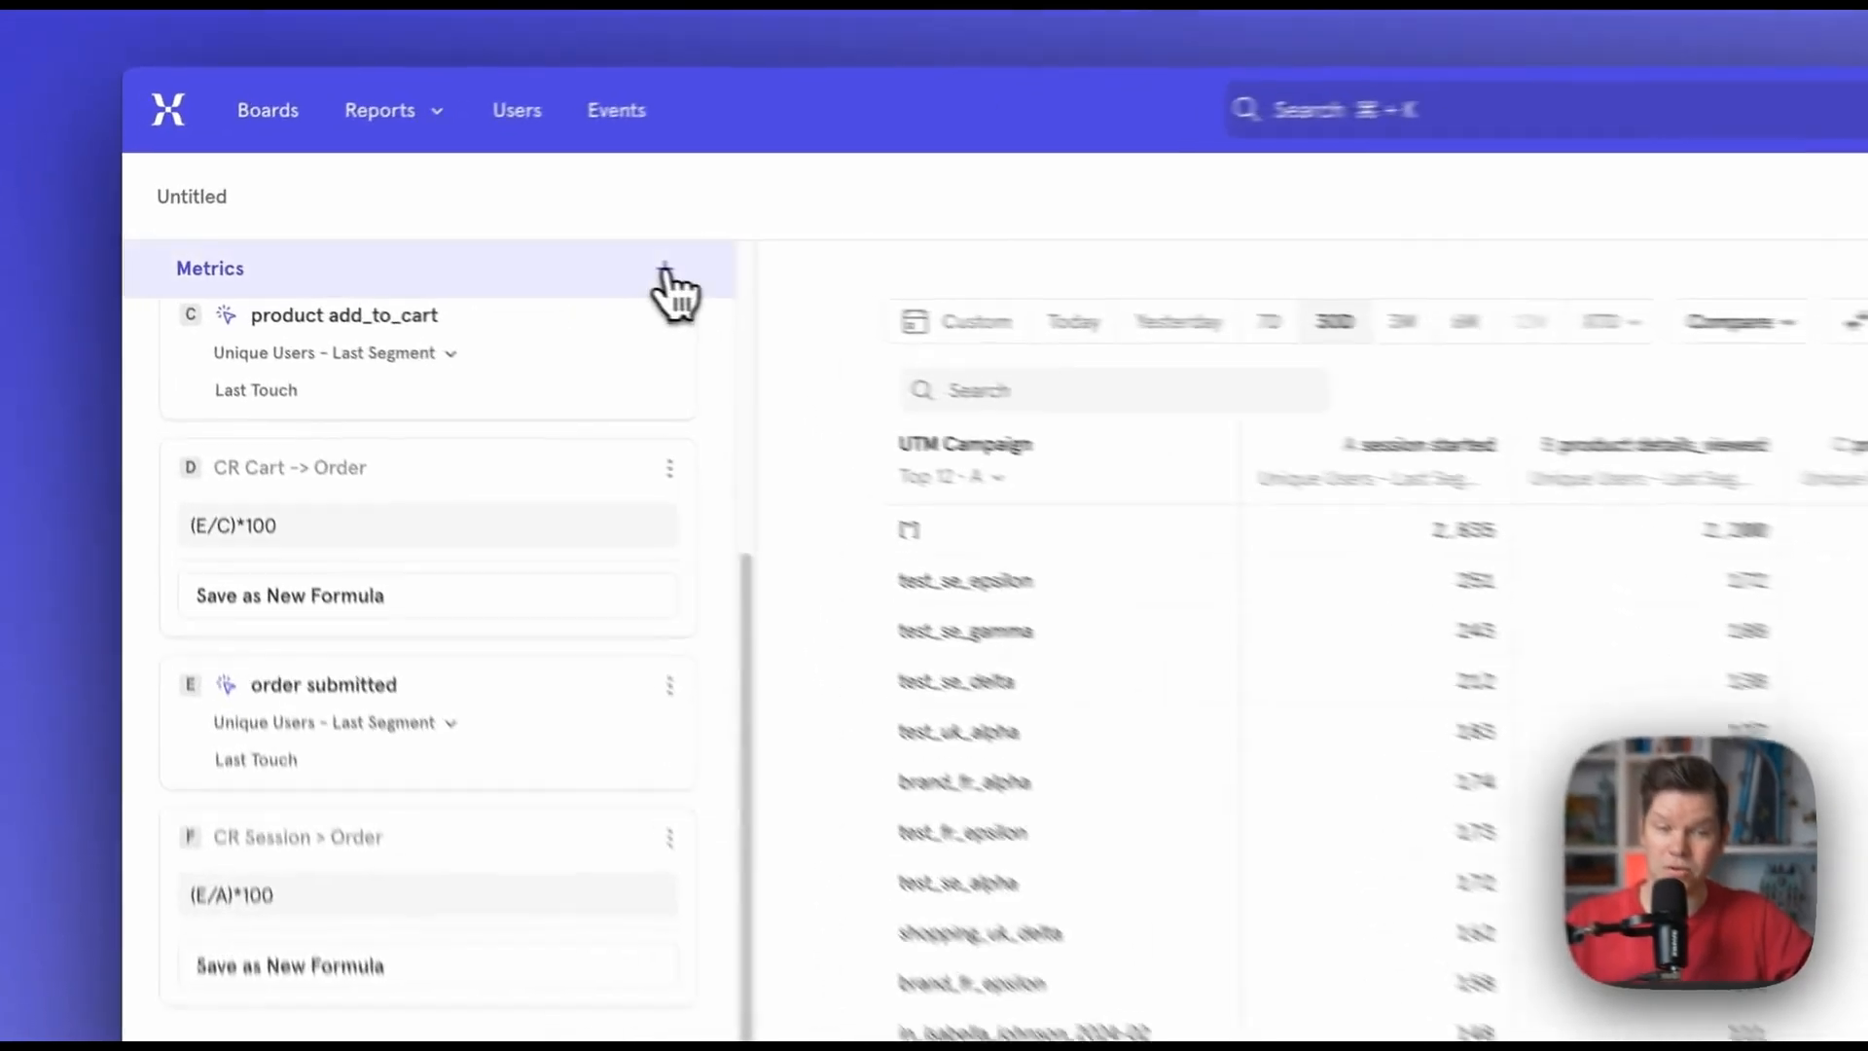
left_click(427, 246)
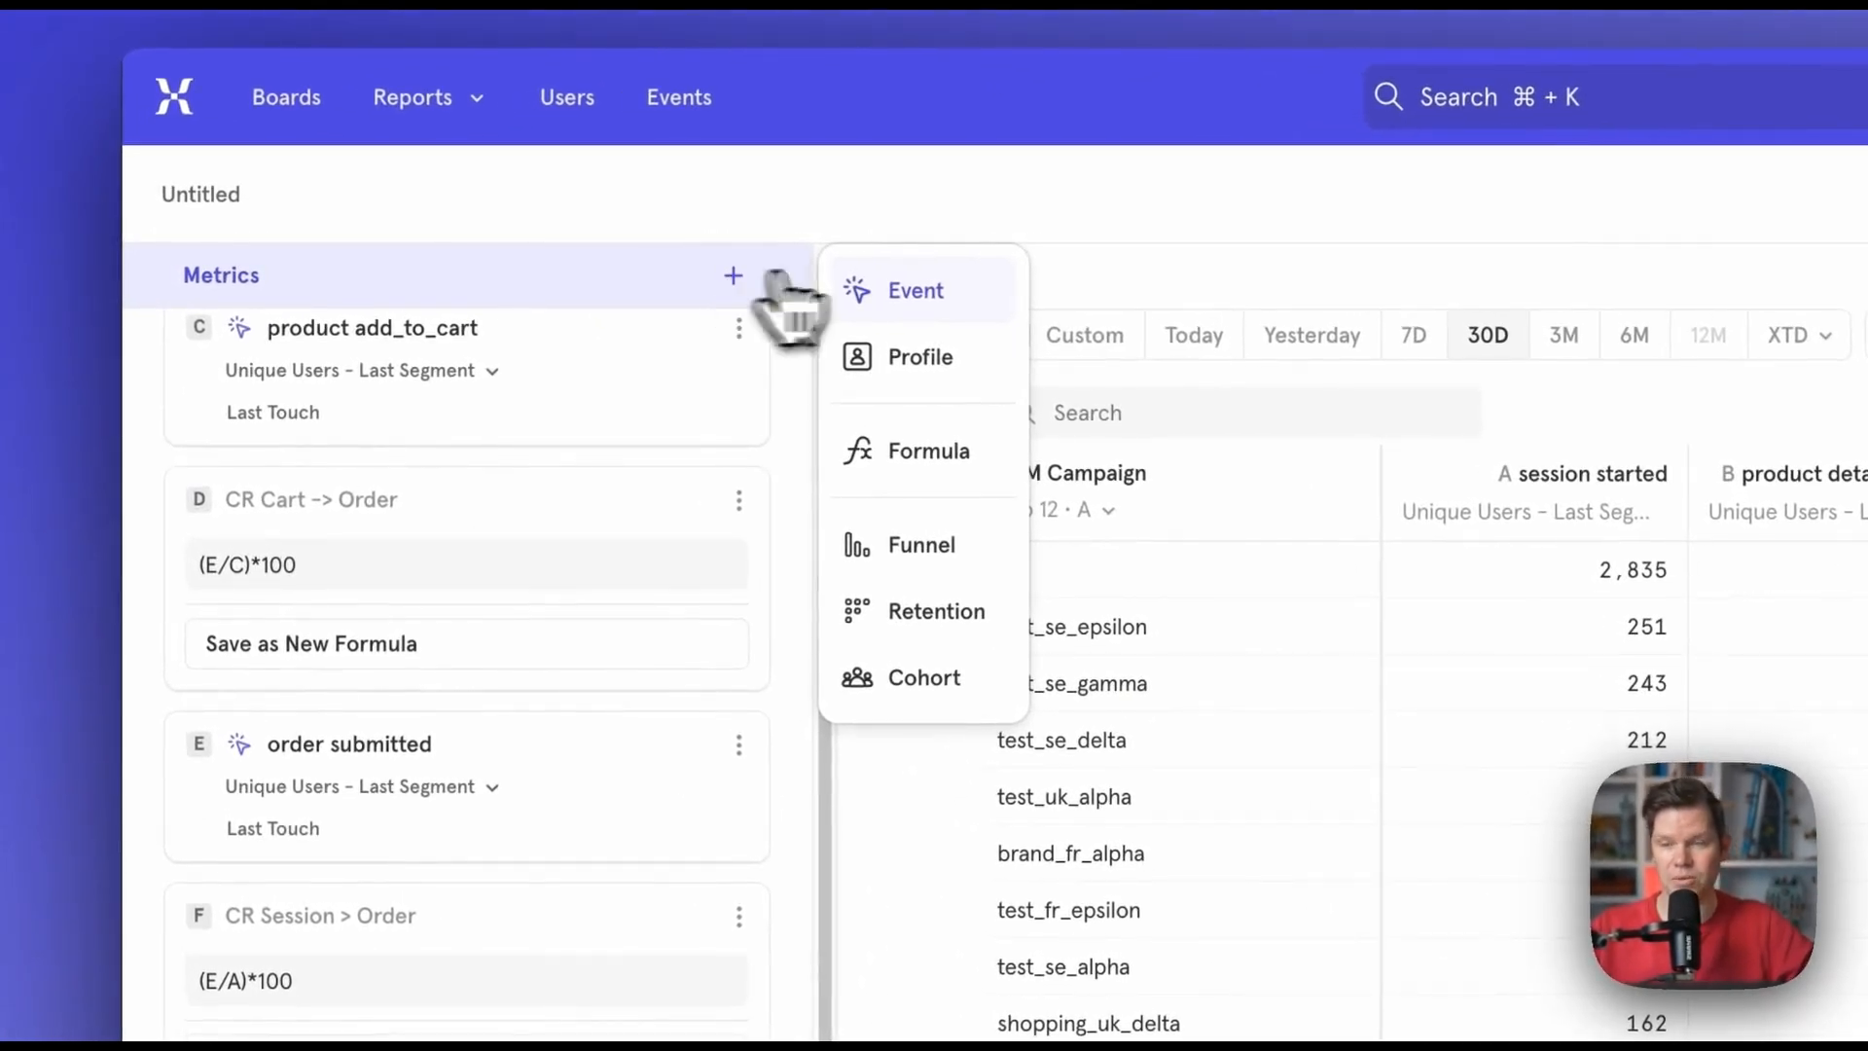
left_click(984, 297)
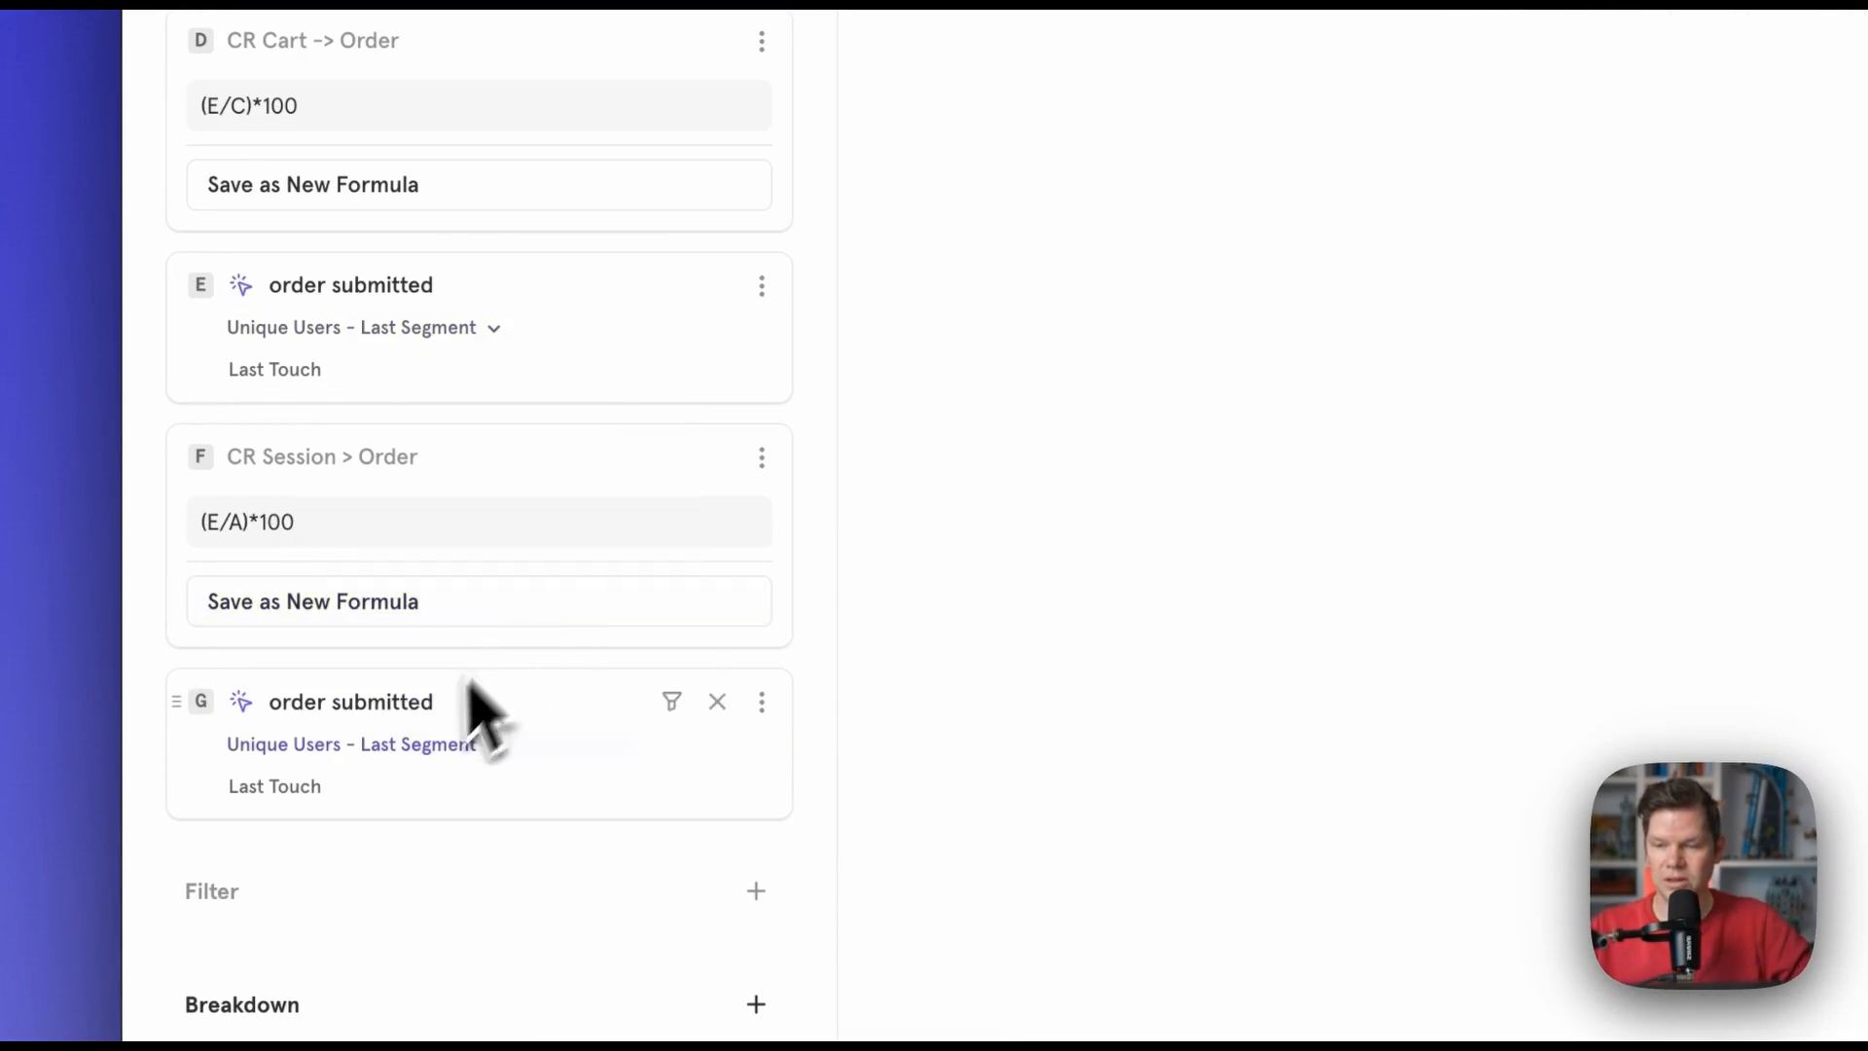
scroll(334, 771, "down", 1)
left_click(414, 646)
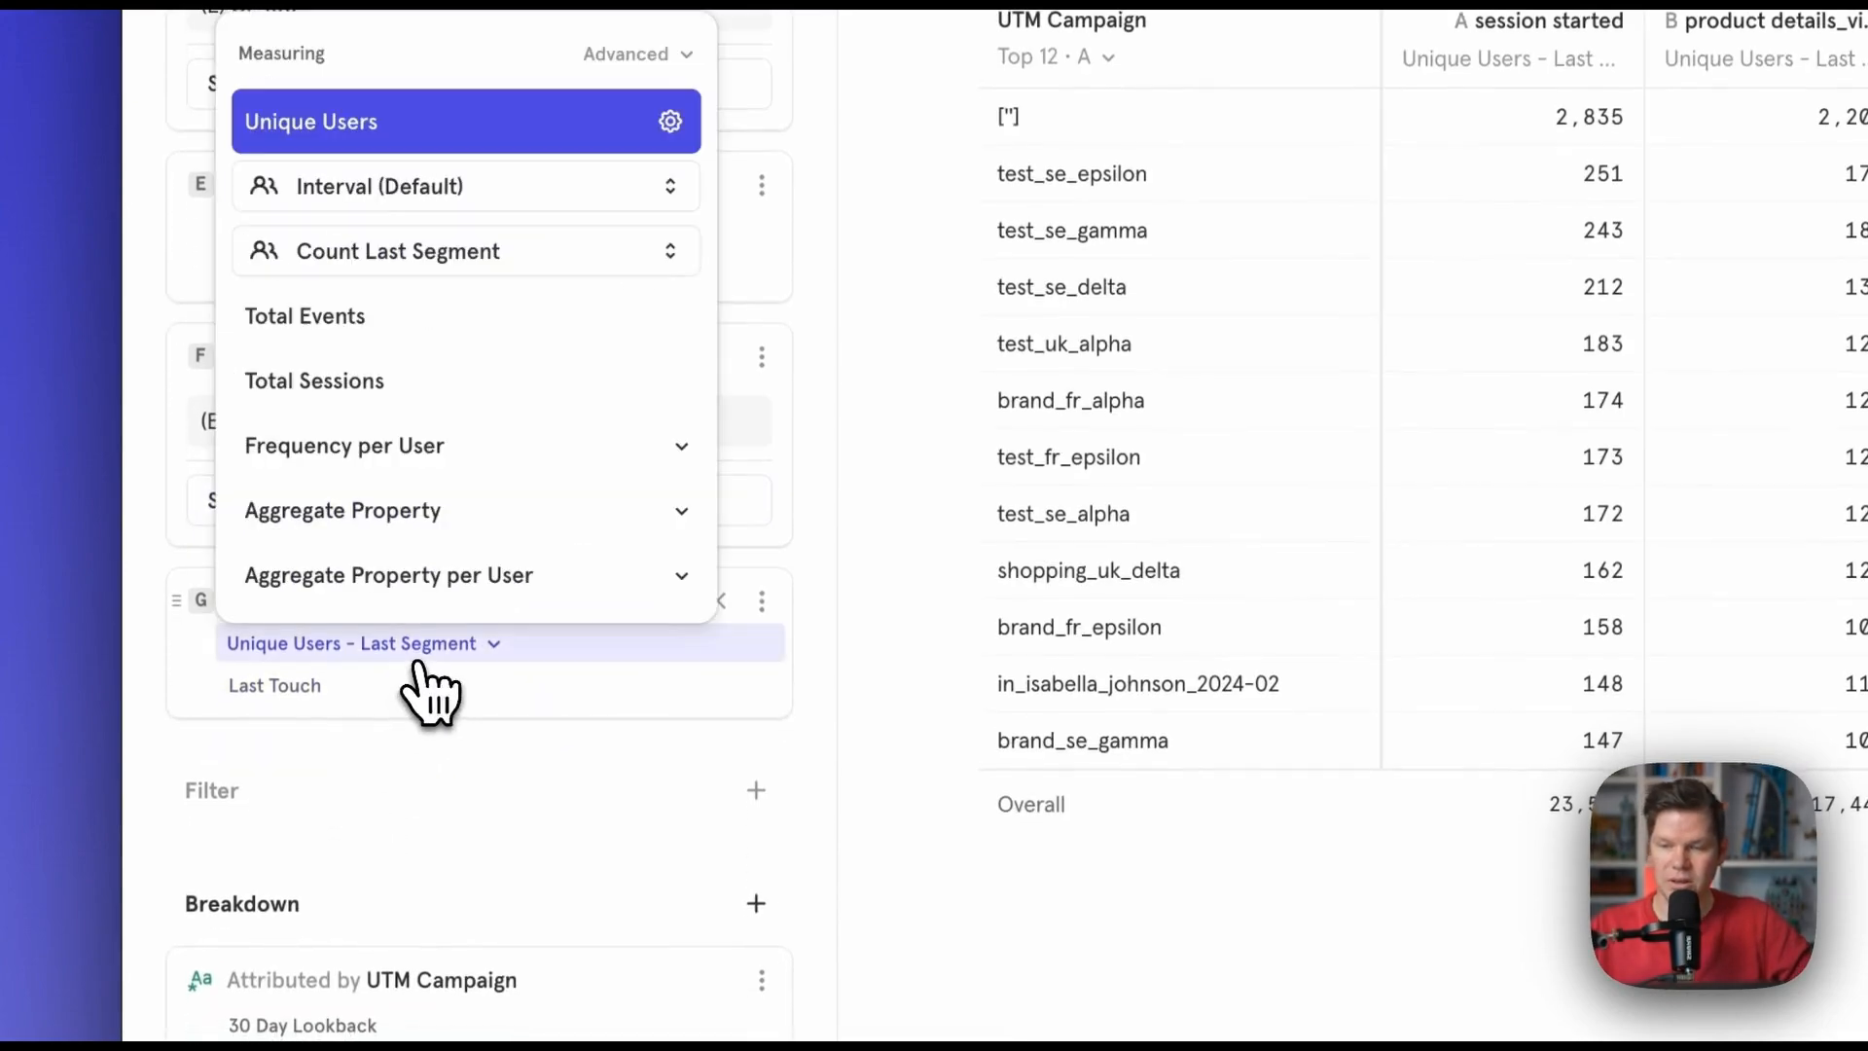
left_click(512, 508)
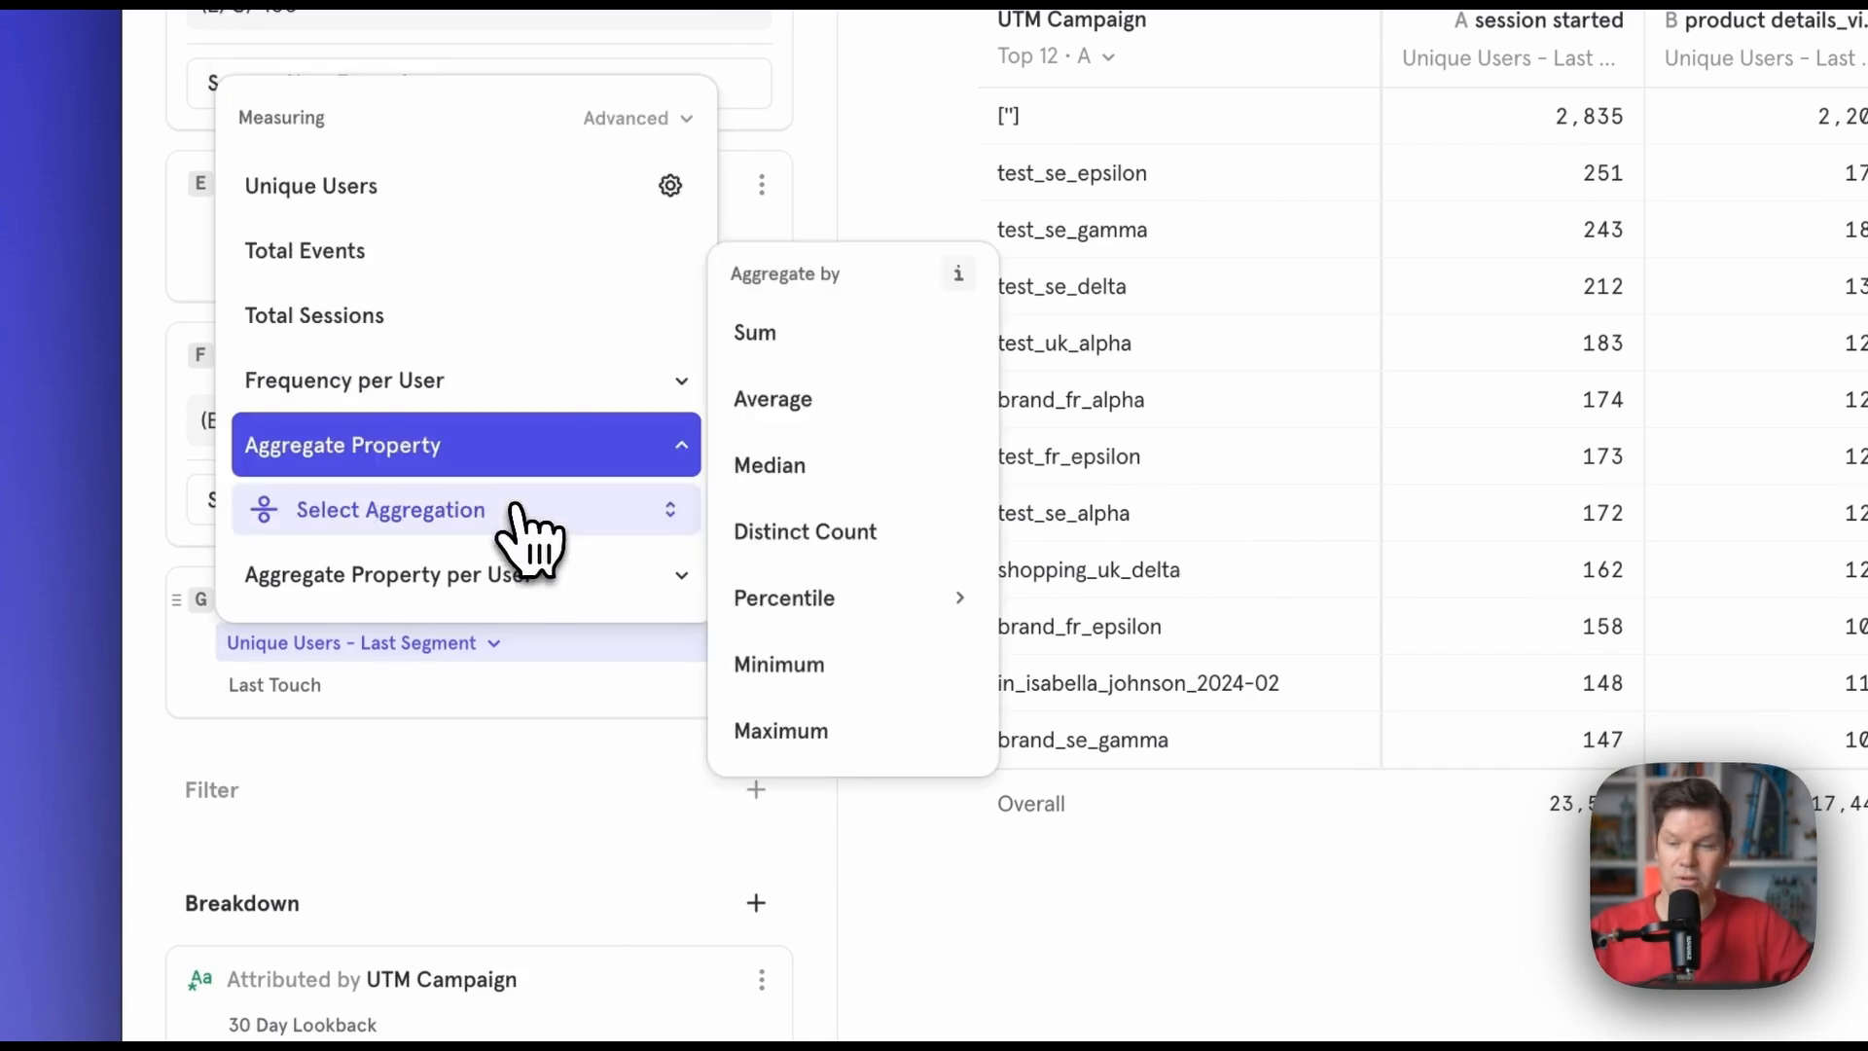
left_click(852, 343)
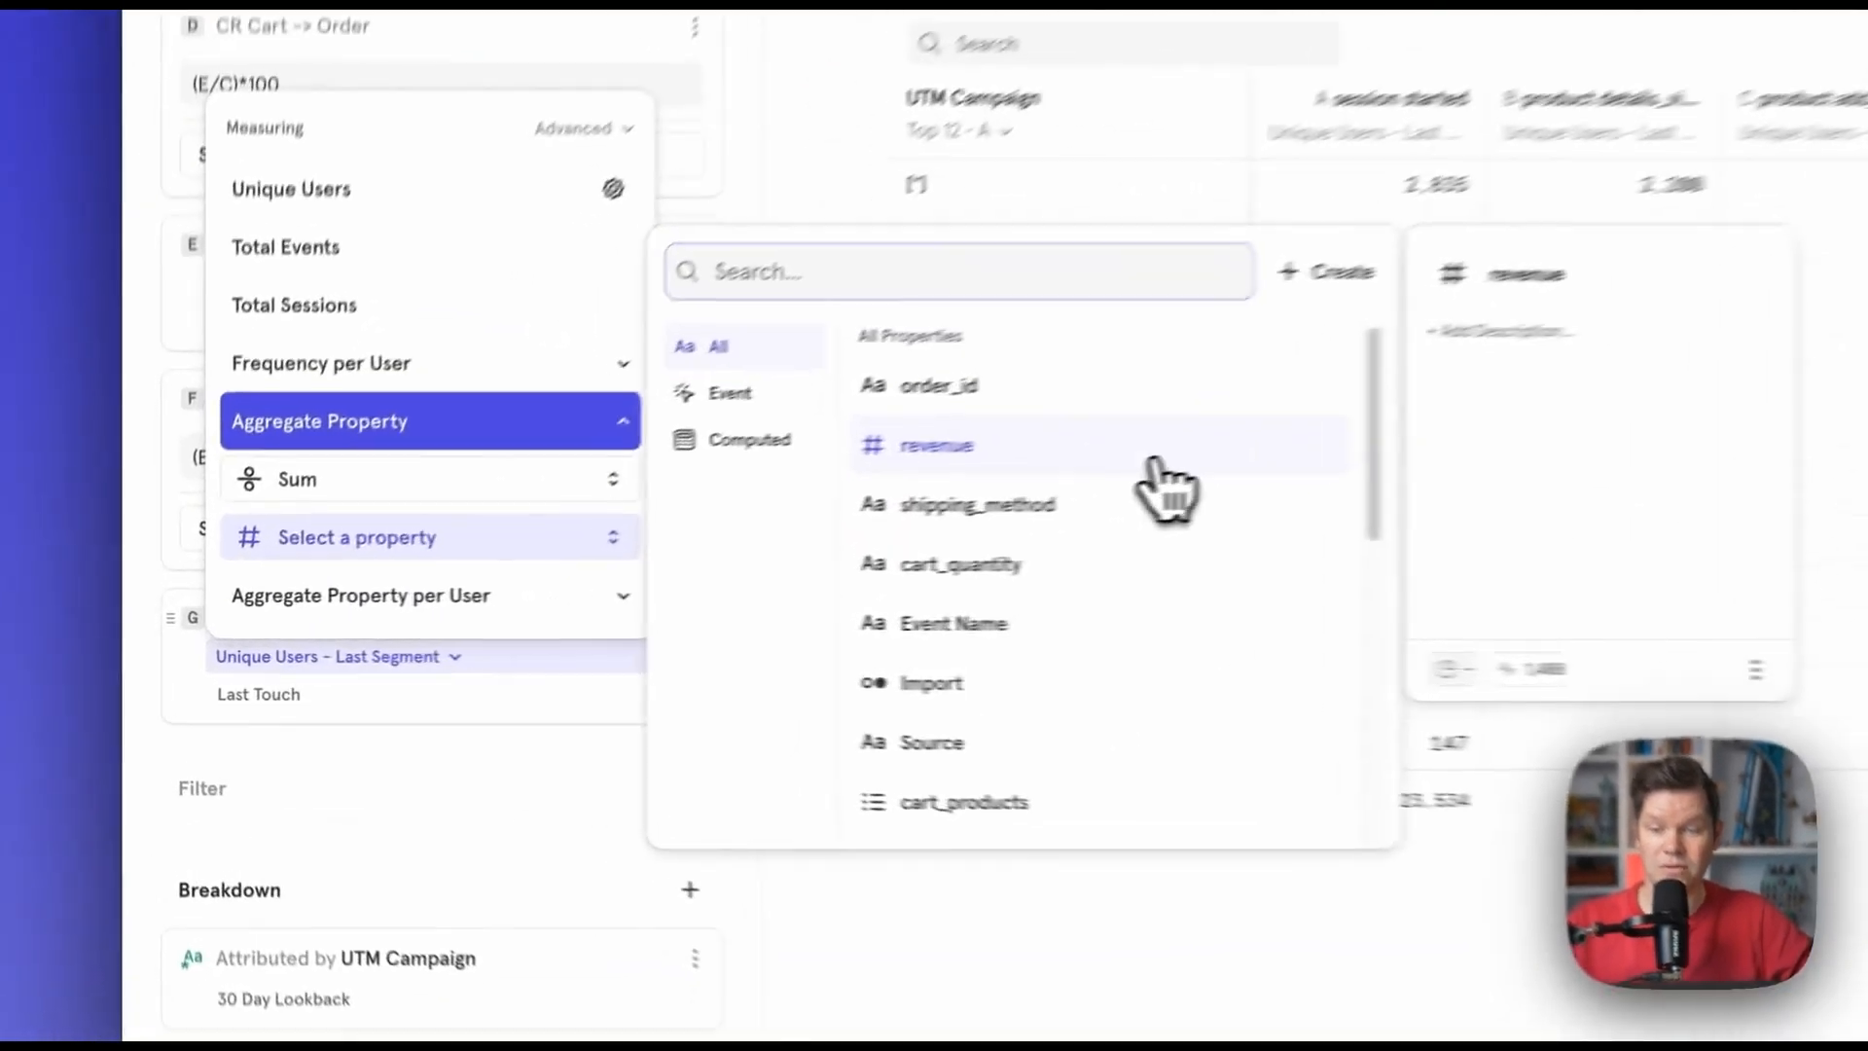
left_click(734, 547)
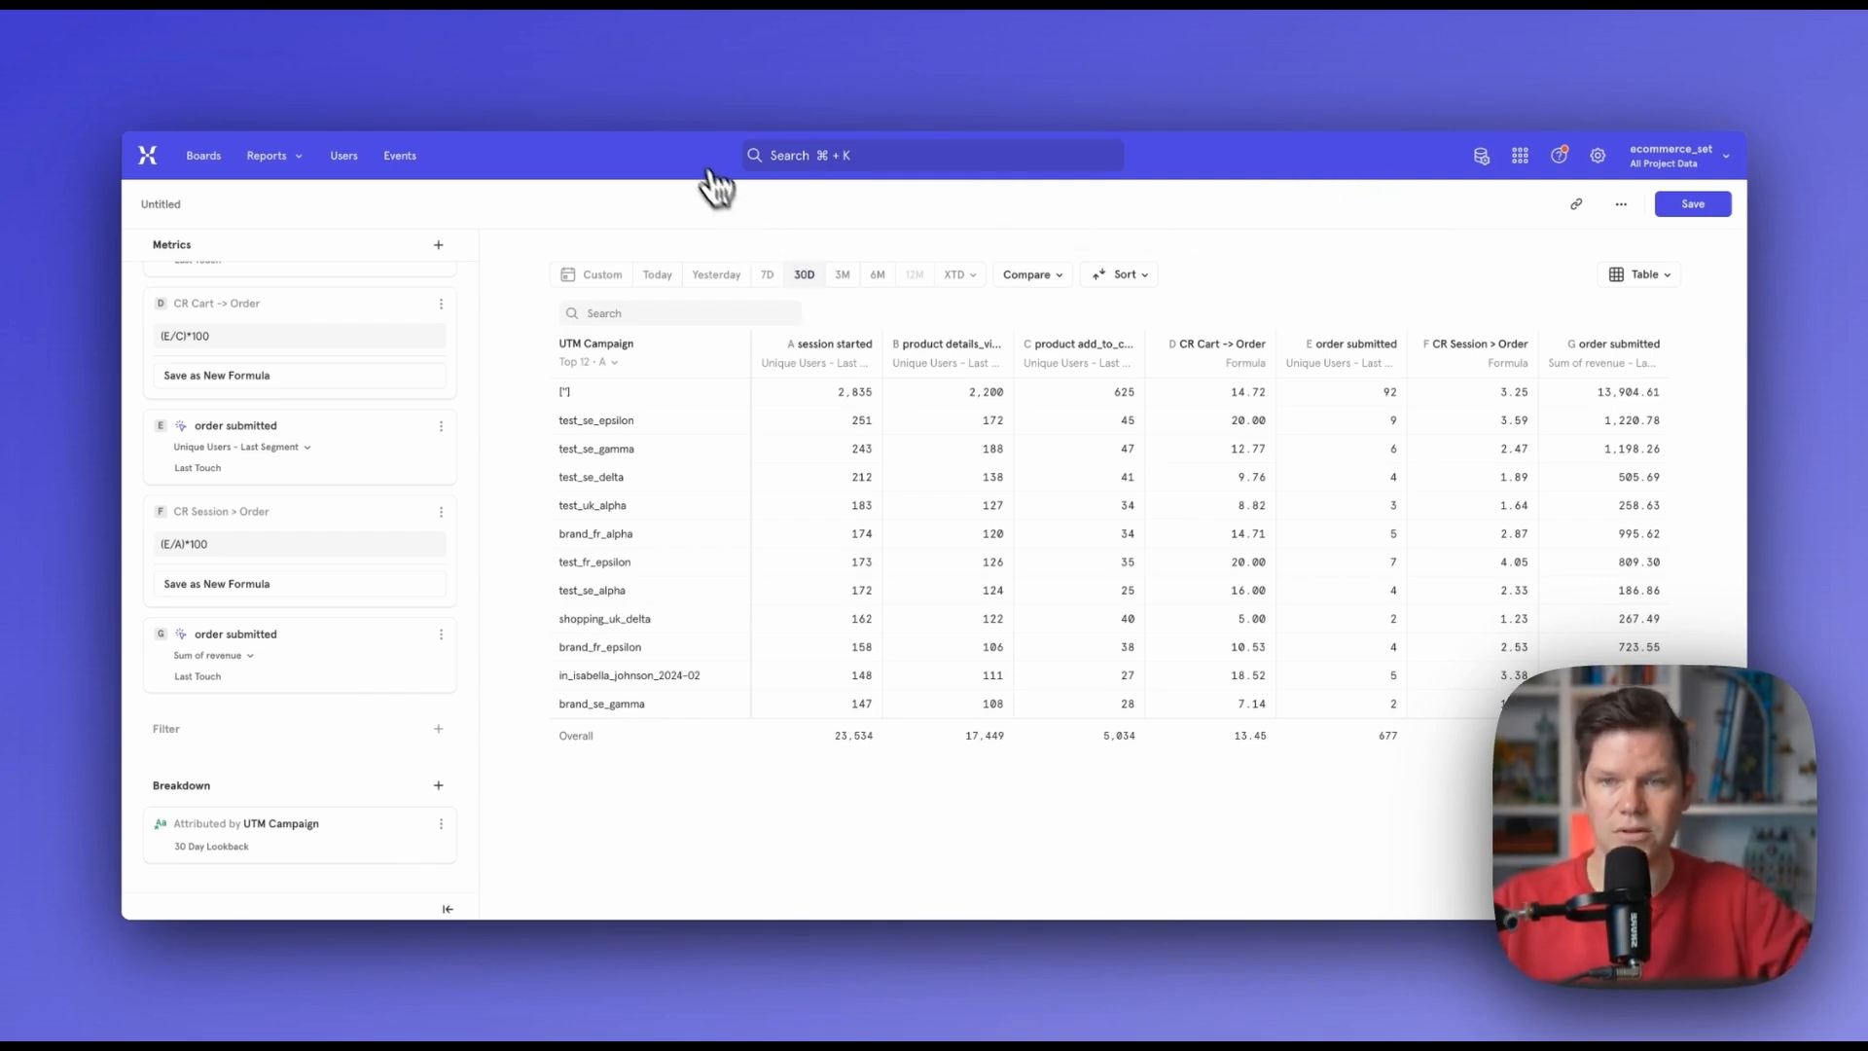
- Switch to BigQuery and view the schemas of the google_ads and google_ads_import tables in the demo_ecommerce_04_24 dataset
left_click(649, 102)
scroll(311, 575, "down", 1)
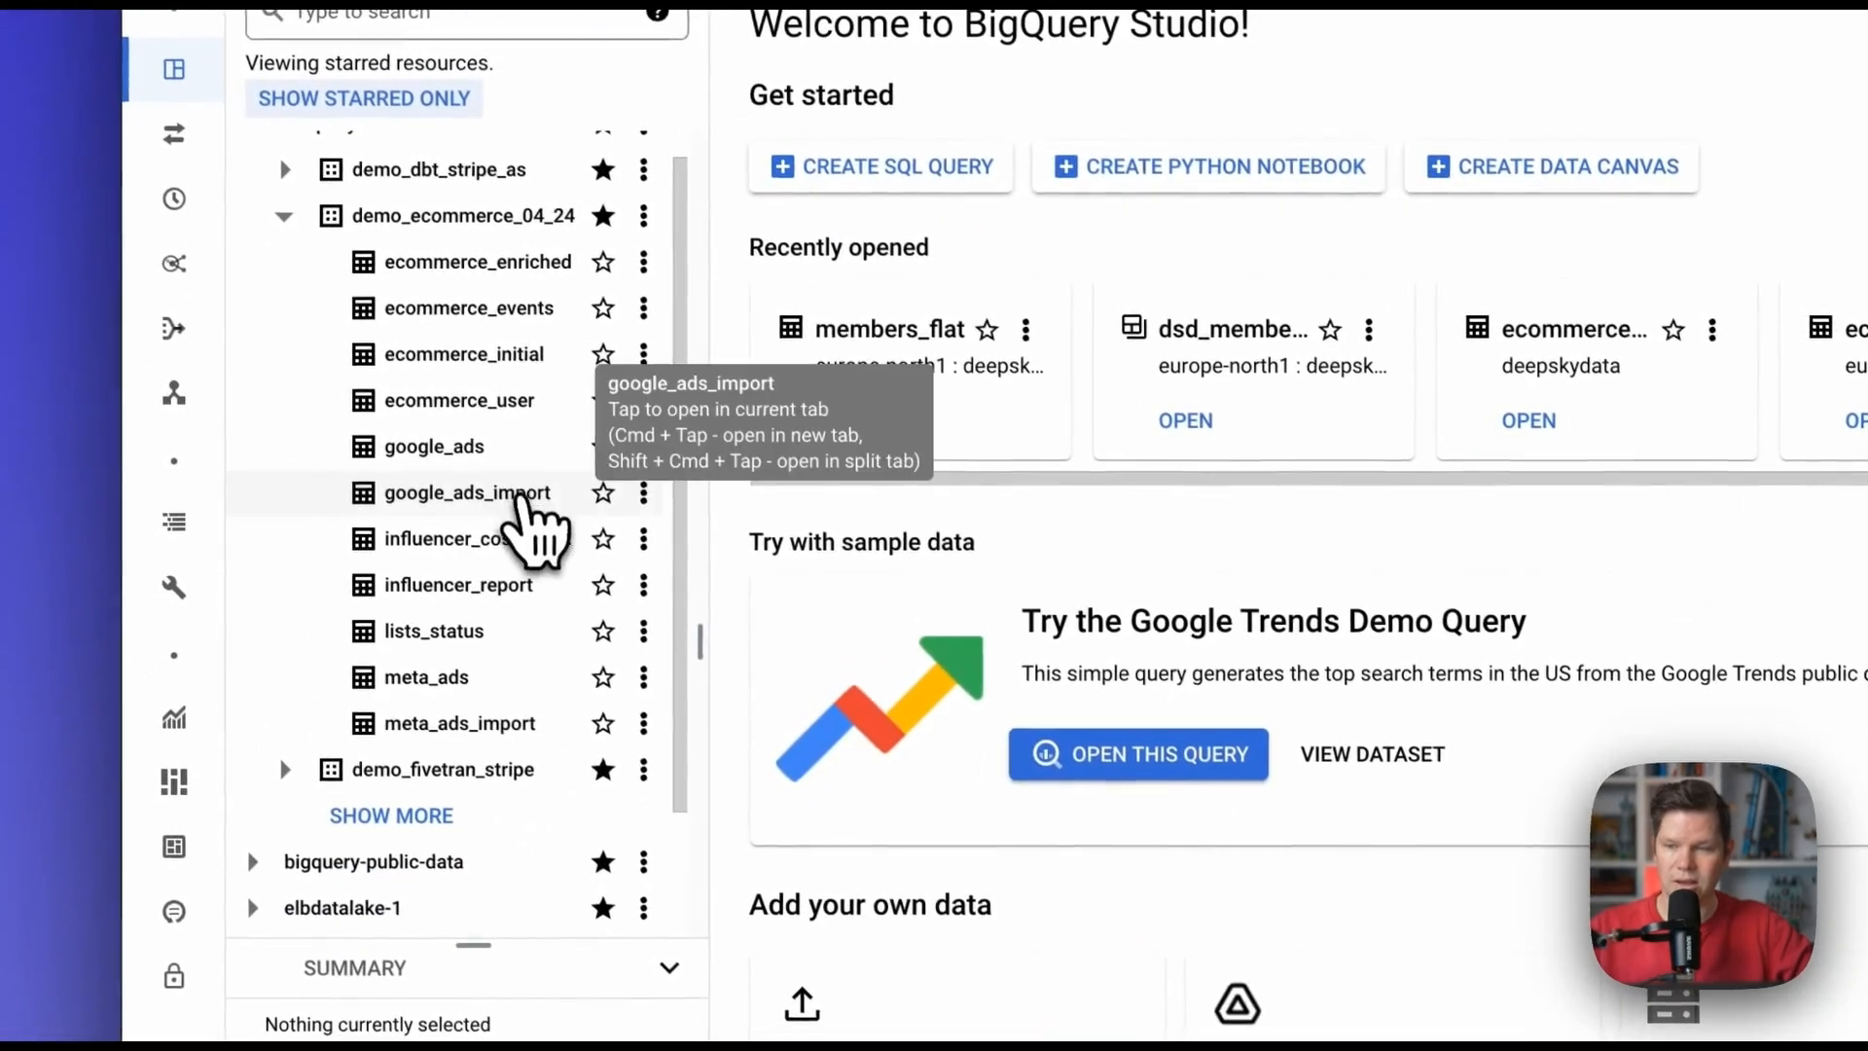
left_click(477, 453)
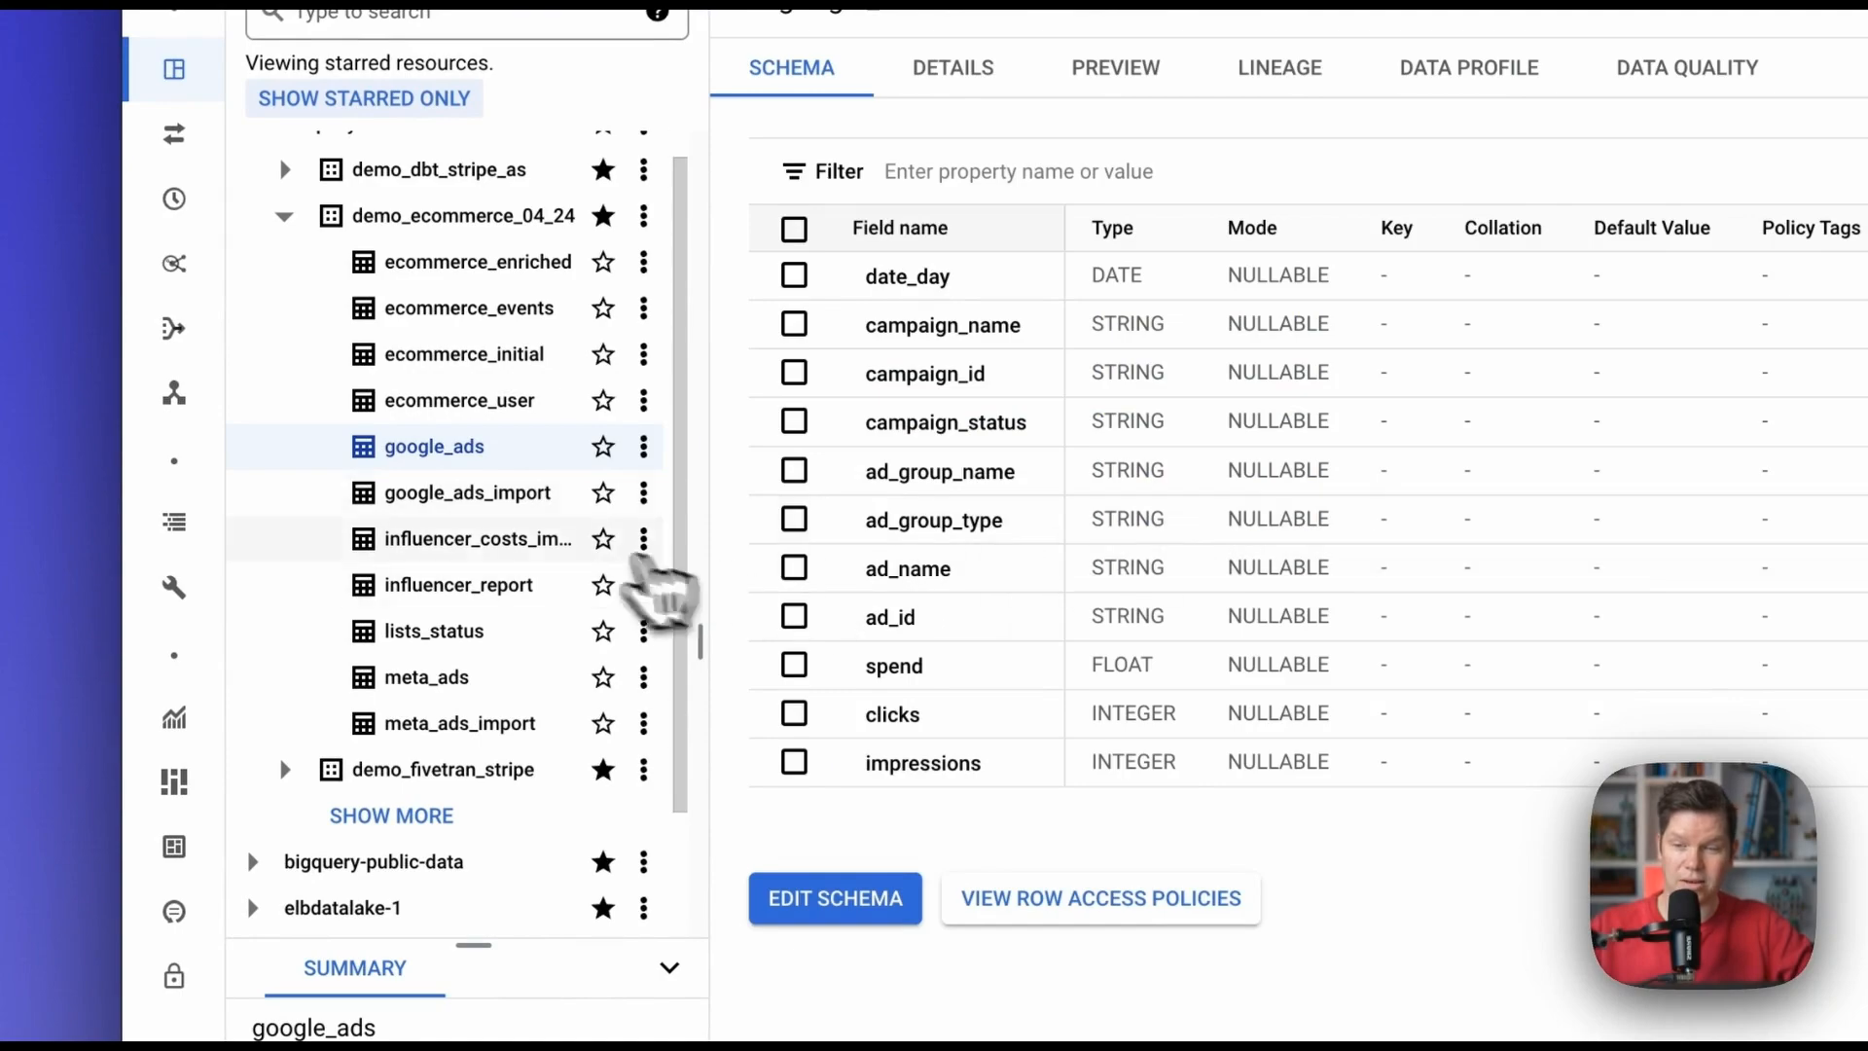
left_click(541, 494)
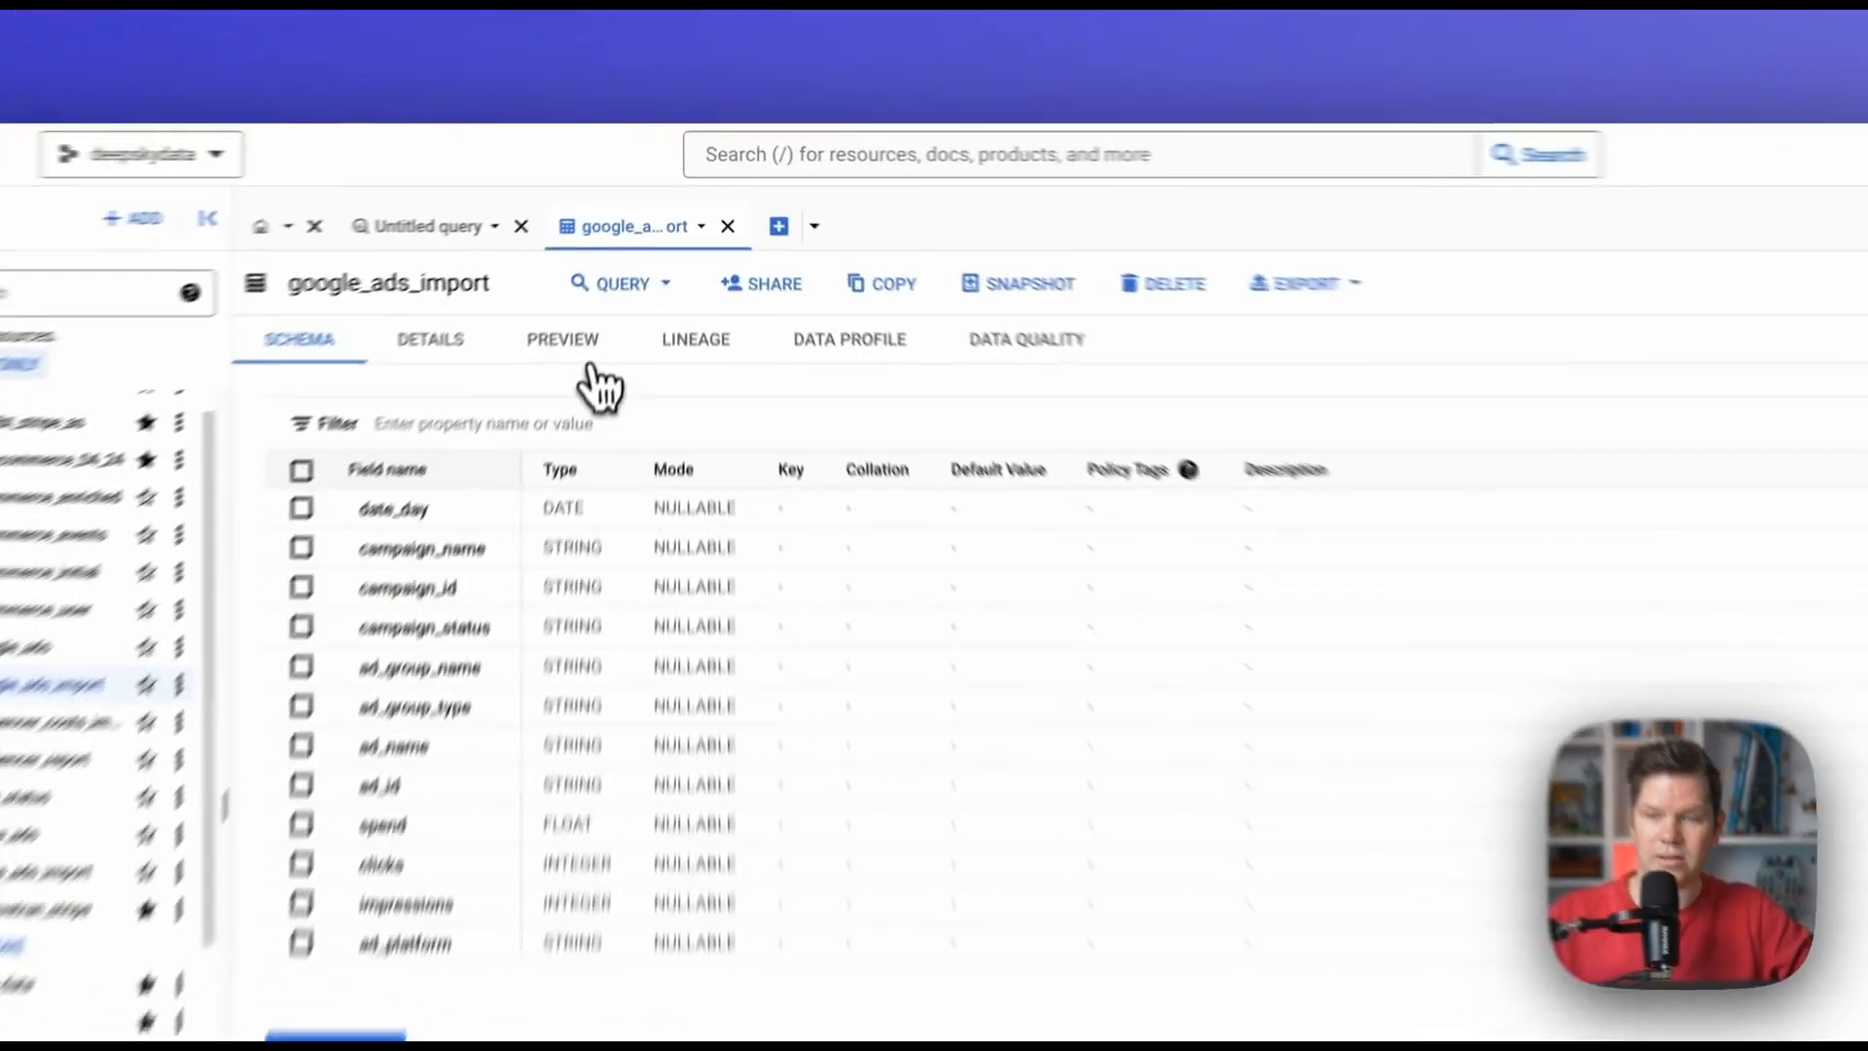
- Preview the google_ads_import rows and examine the date, campaign name, spend, clicks and impressions columns
left_click(568, 332)
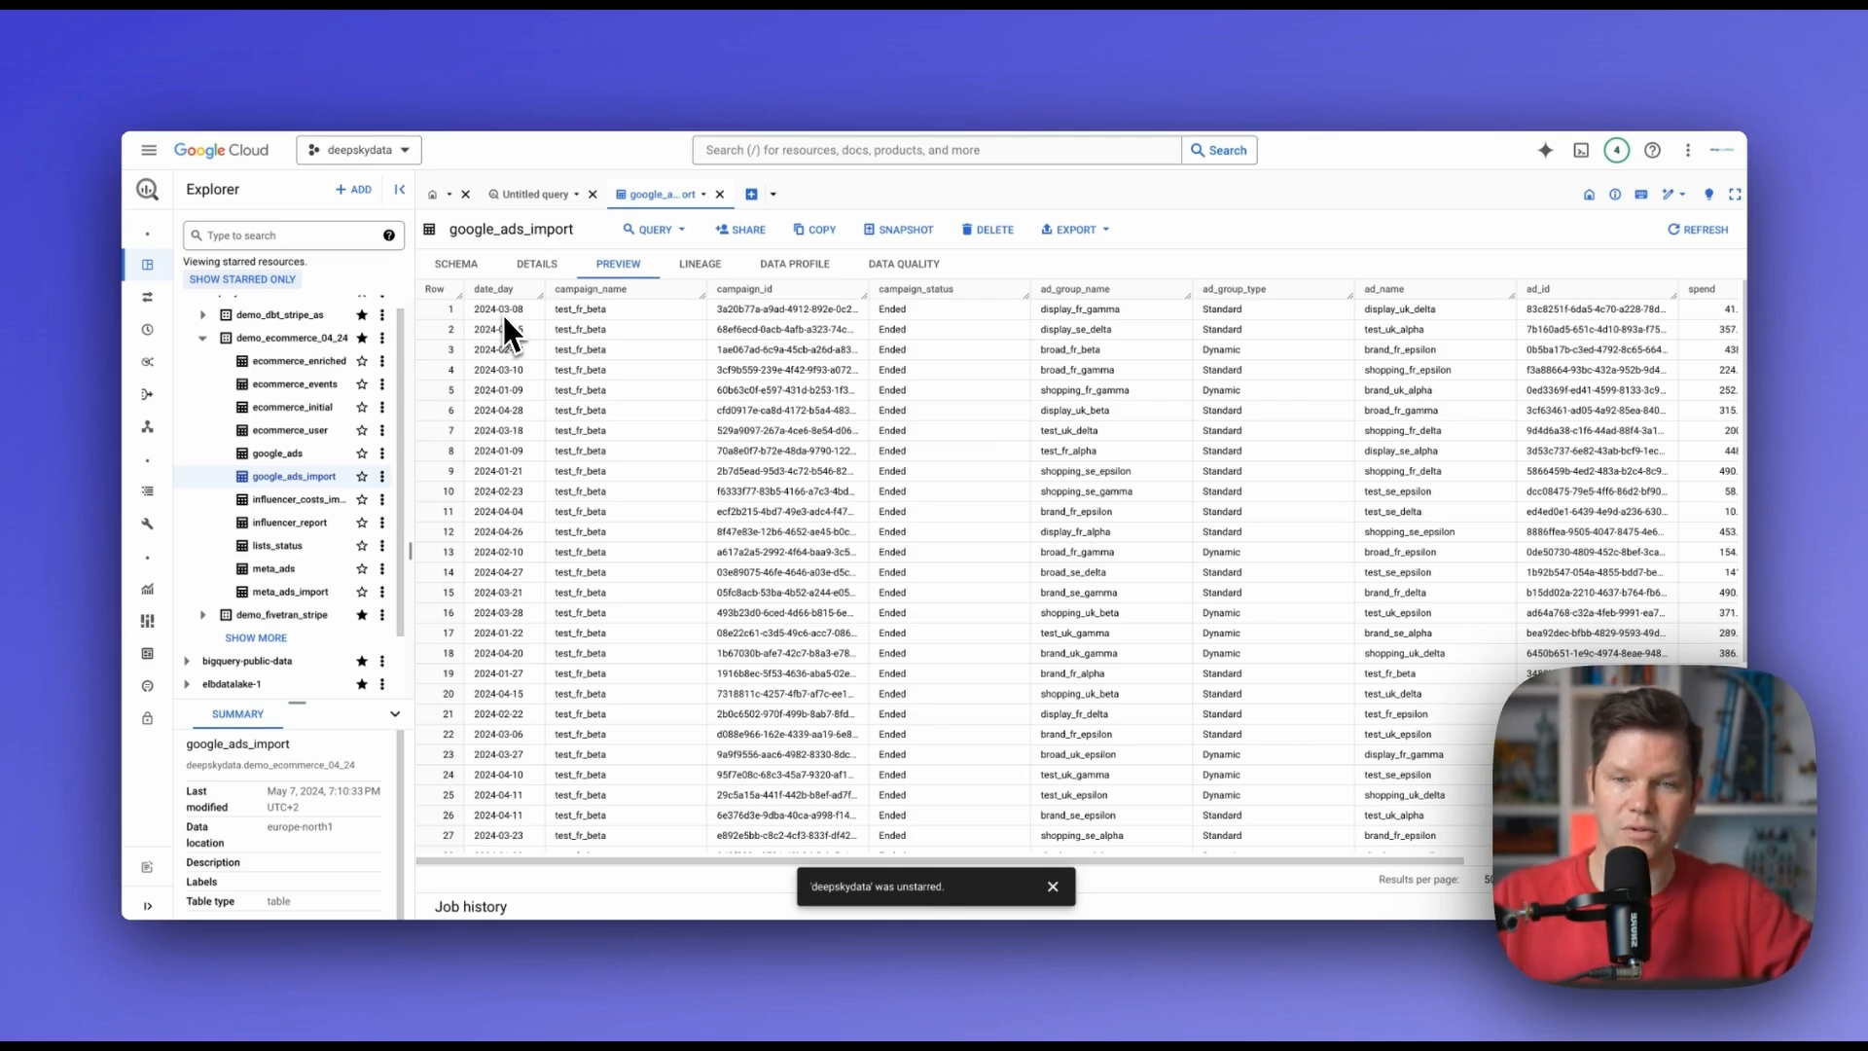
double_click(592, 311)
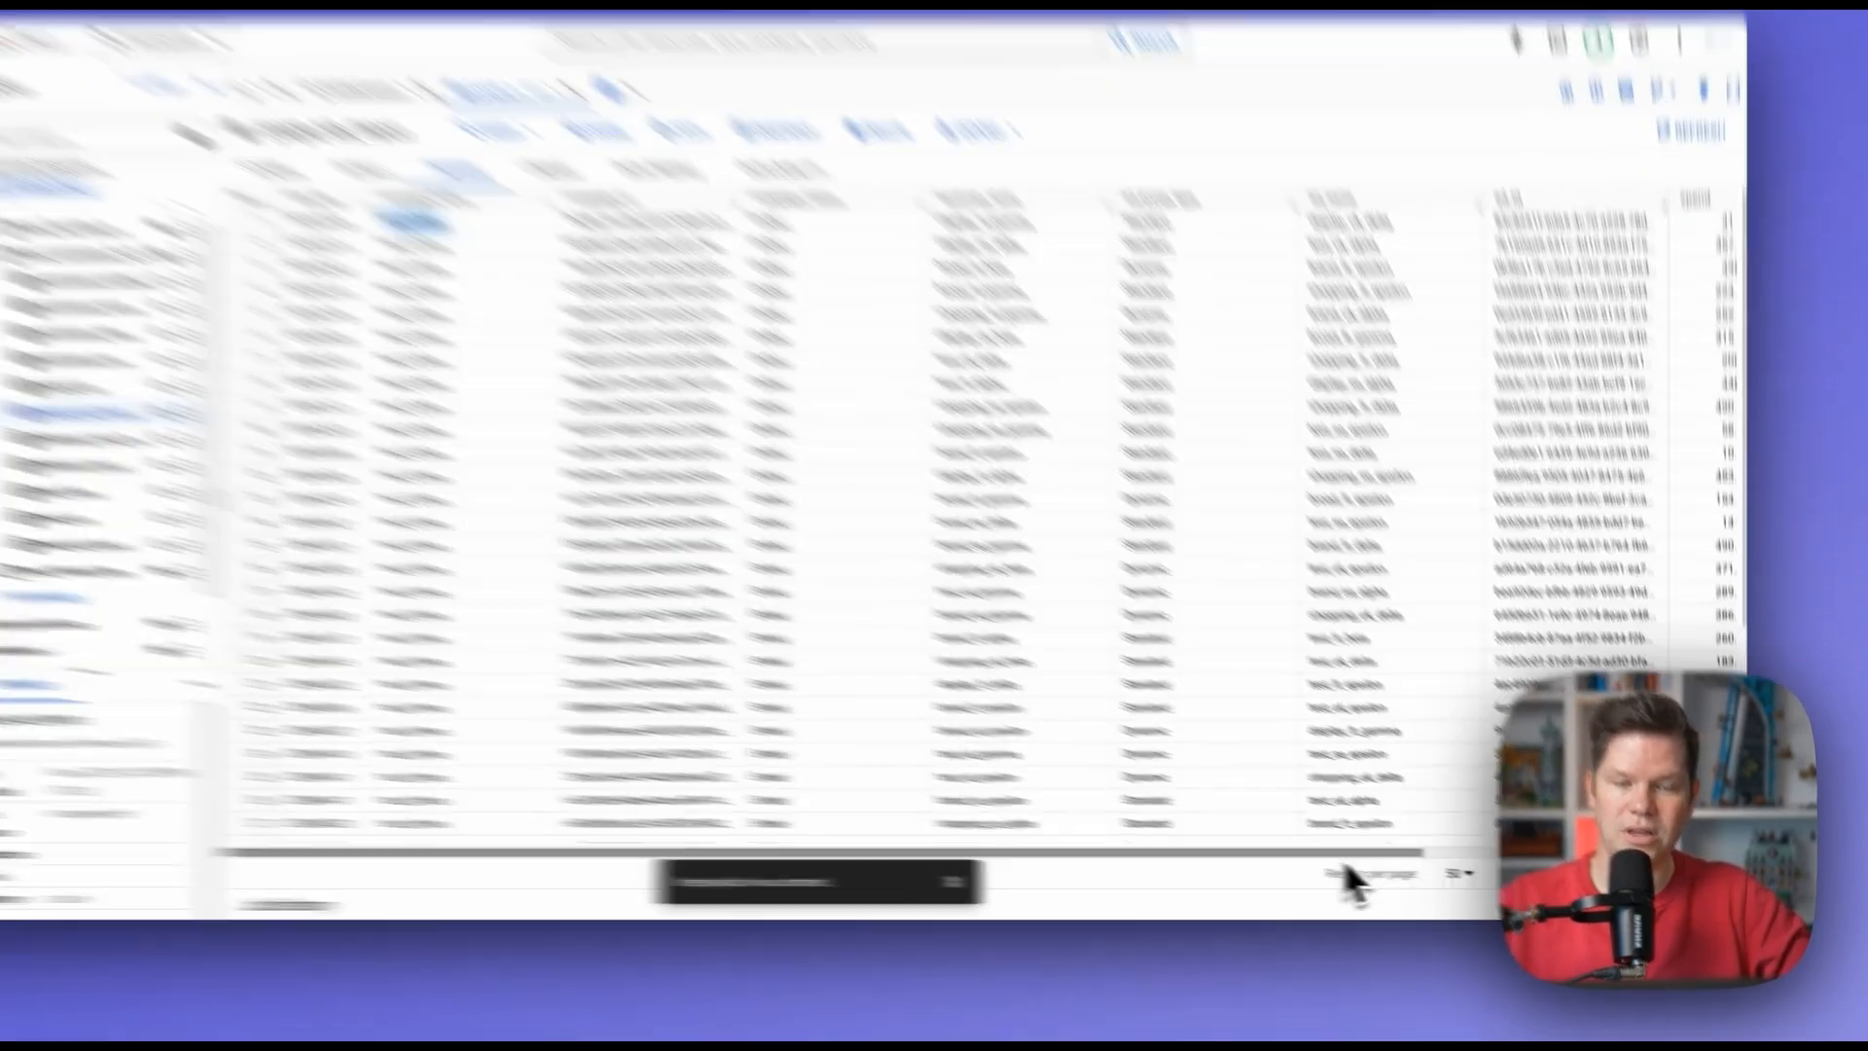
left_click_drag(1394, 862, 1570, 848)
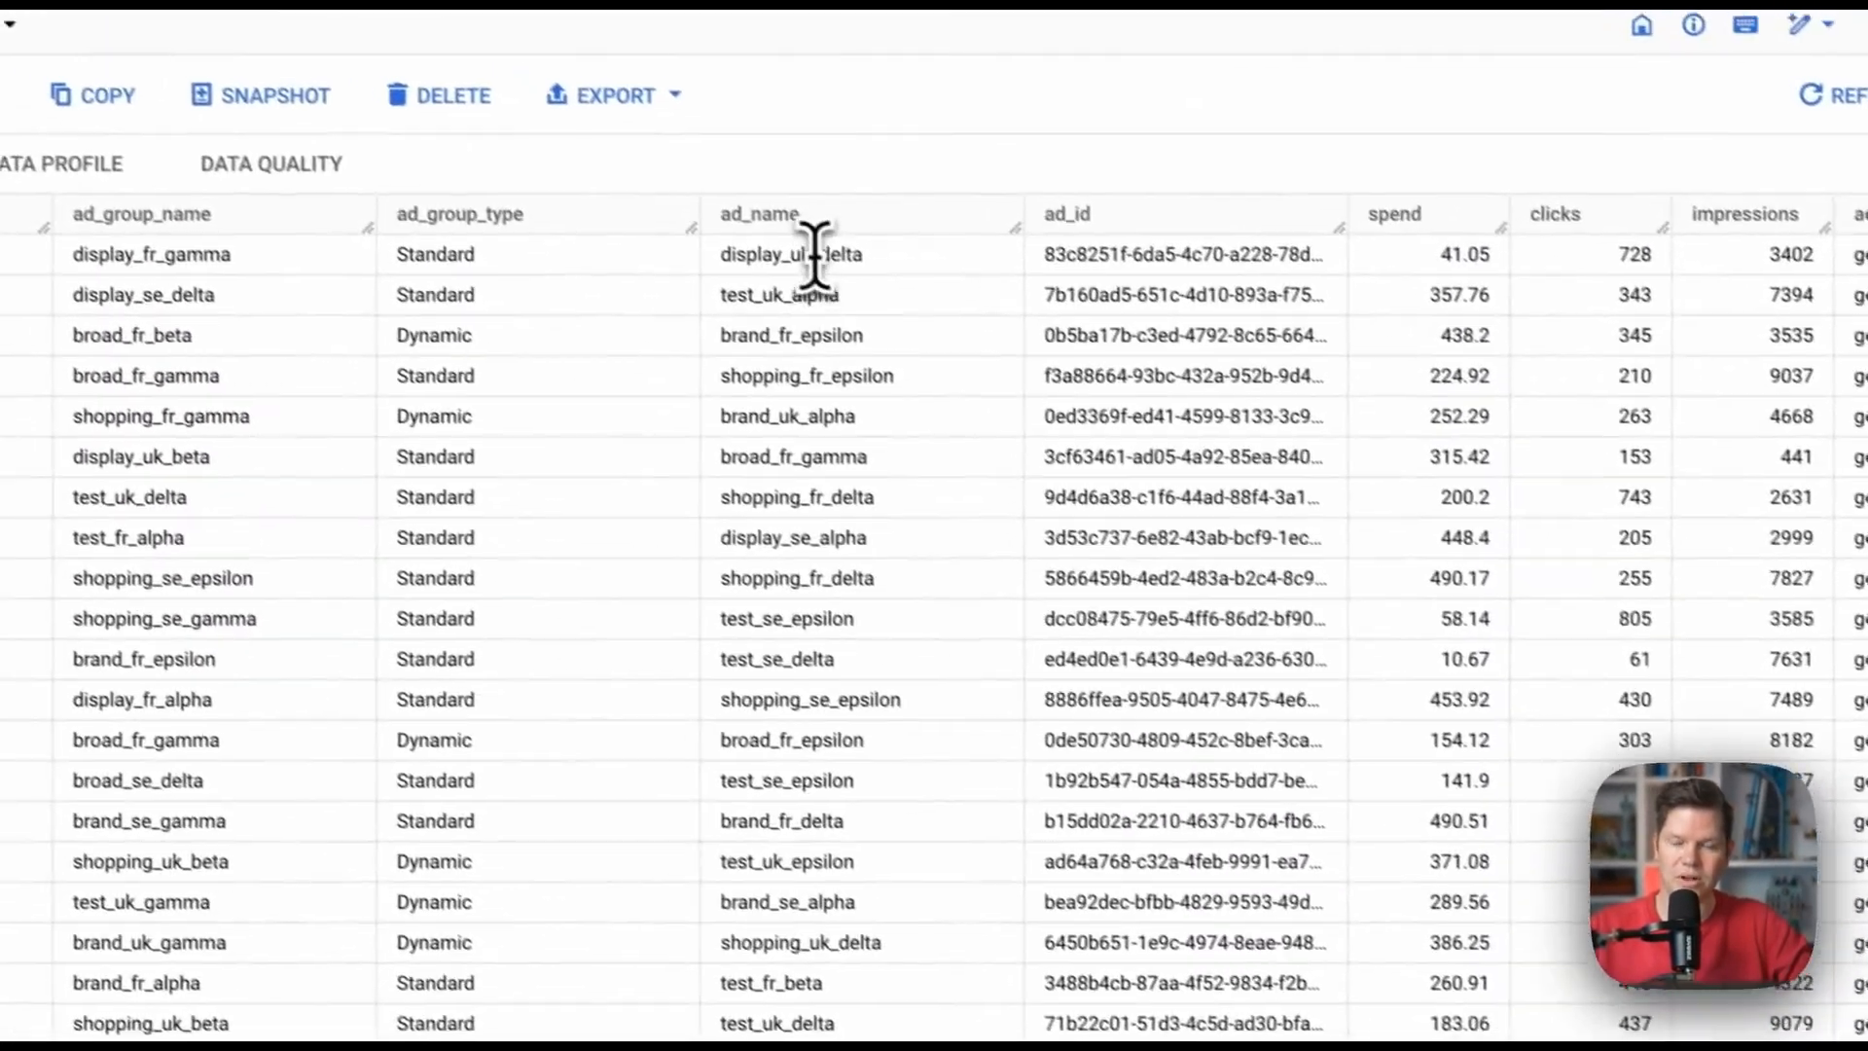
- Switch back to Mixpanel and open the project's warehouse sources settings to view the BigQuery connection
double_click(834, 261)
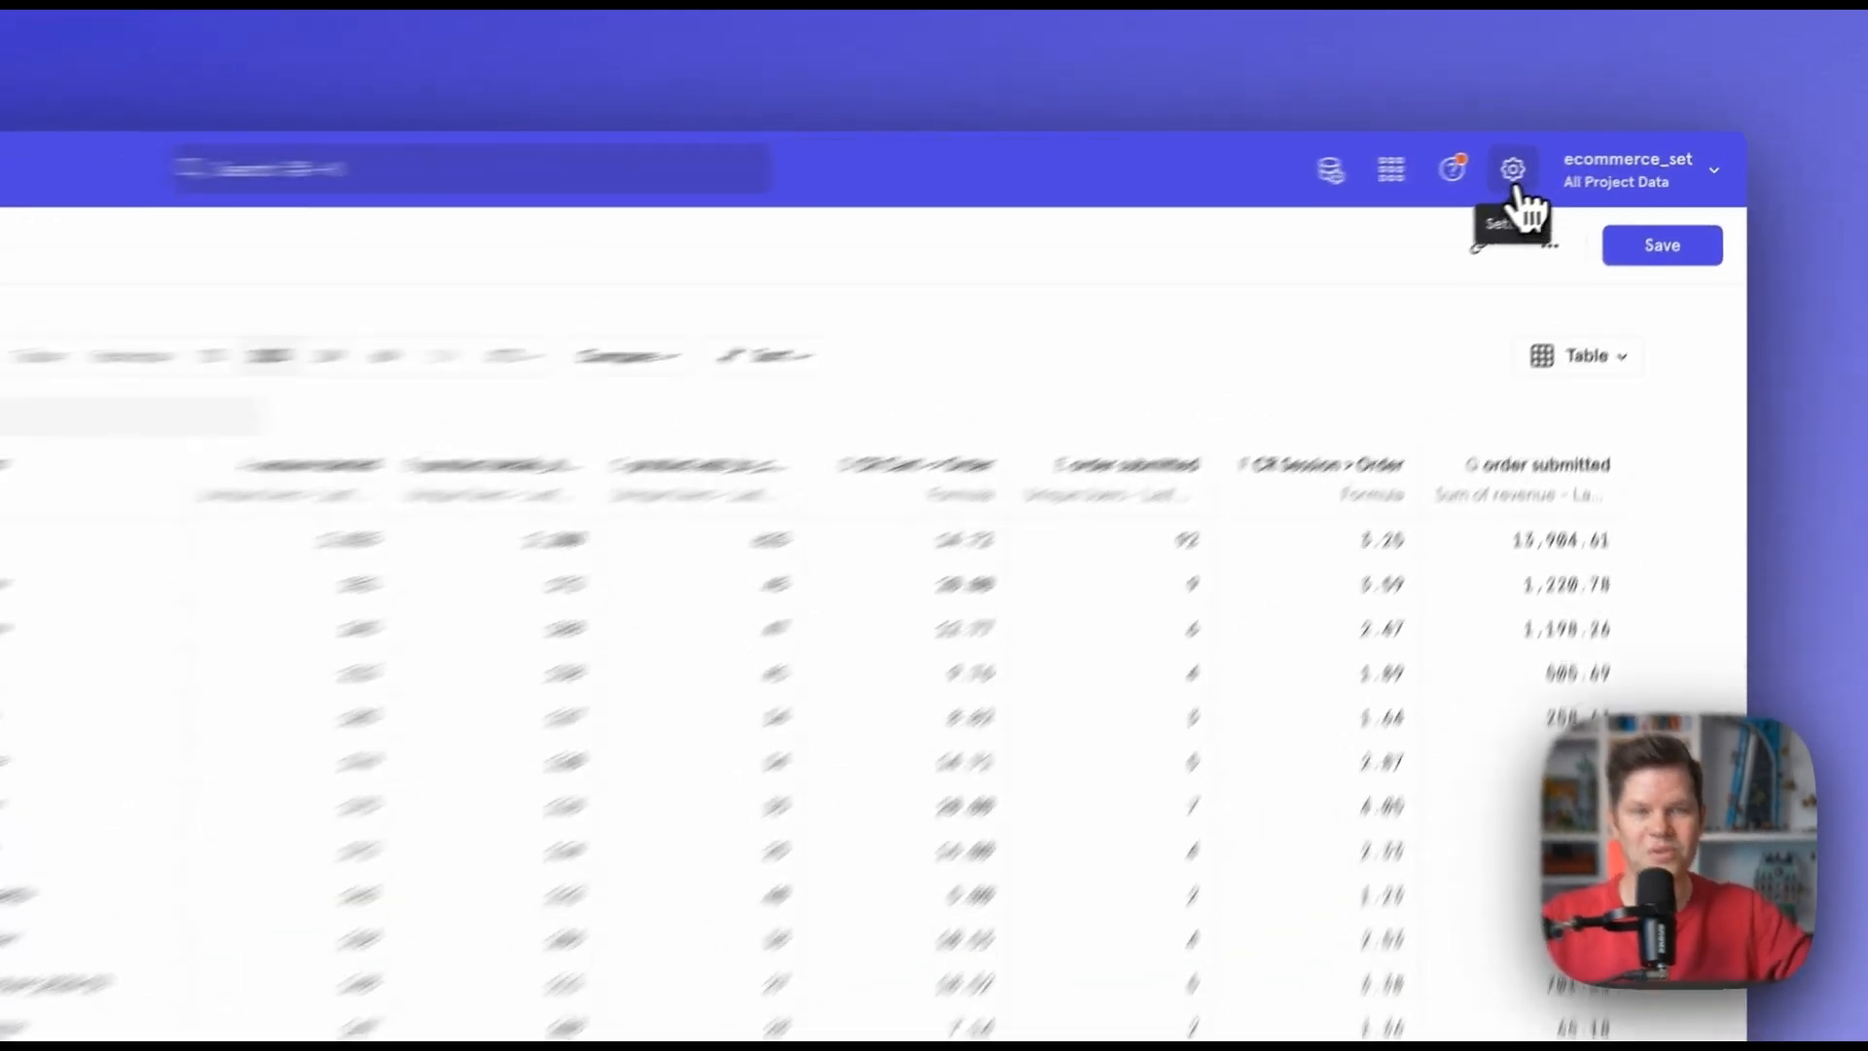
left_click(1598, 158)
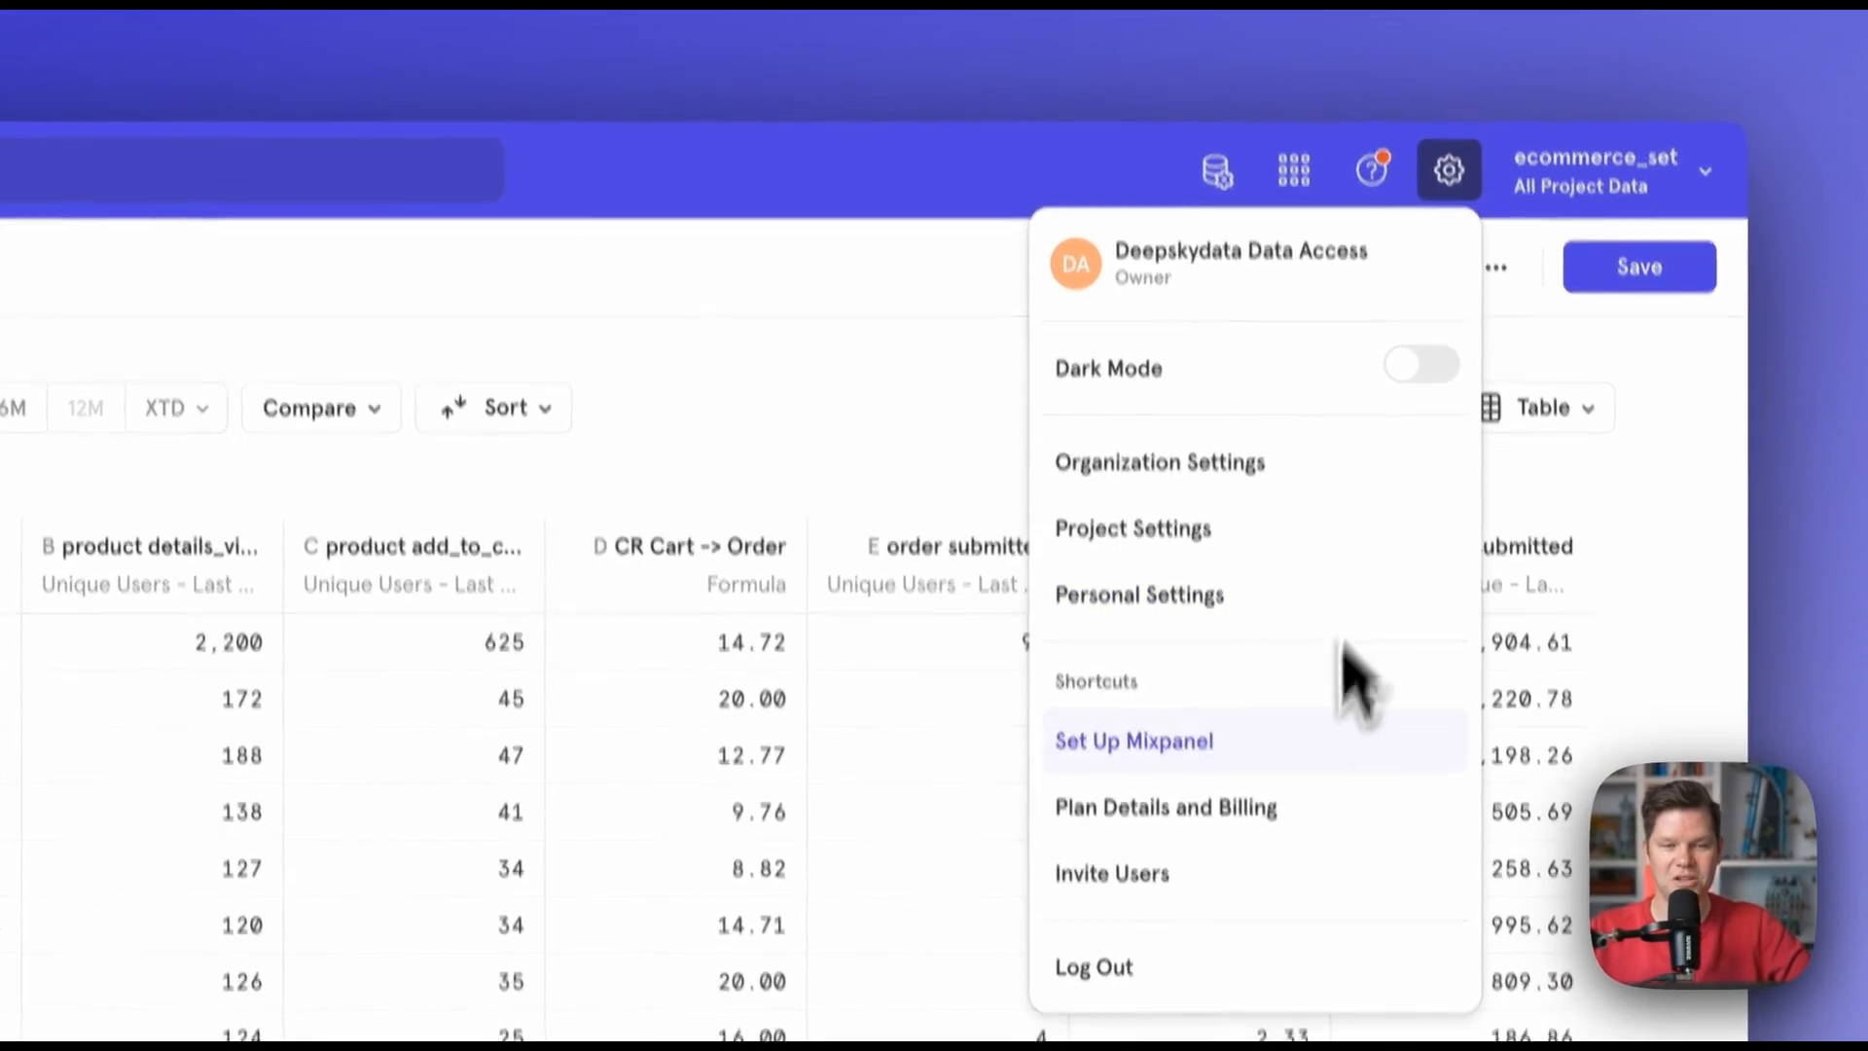
left_click(1265, 549)
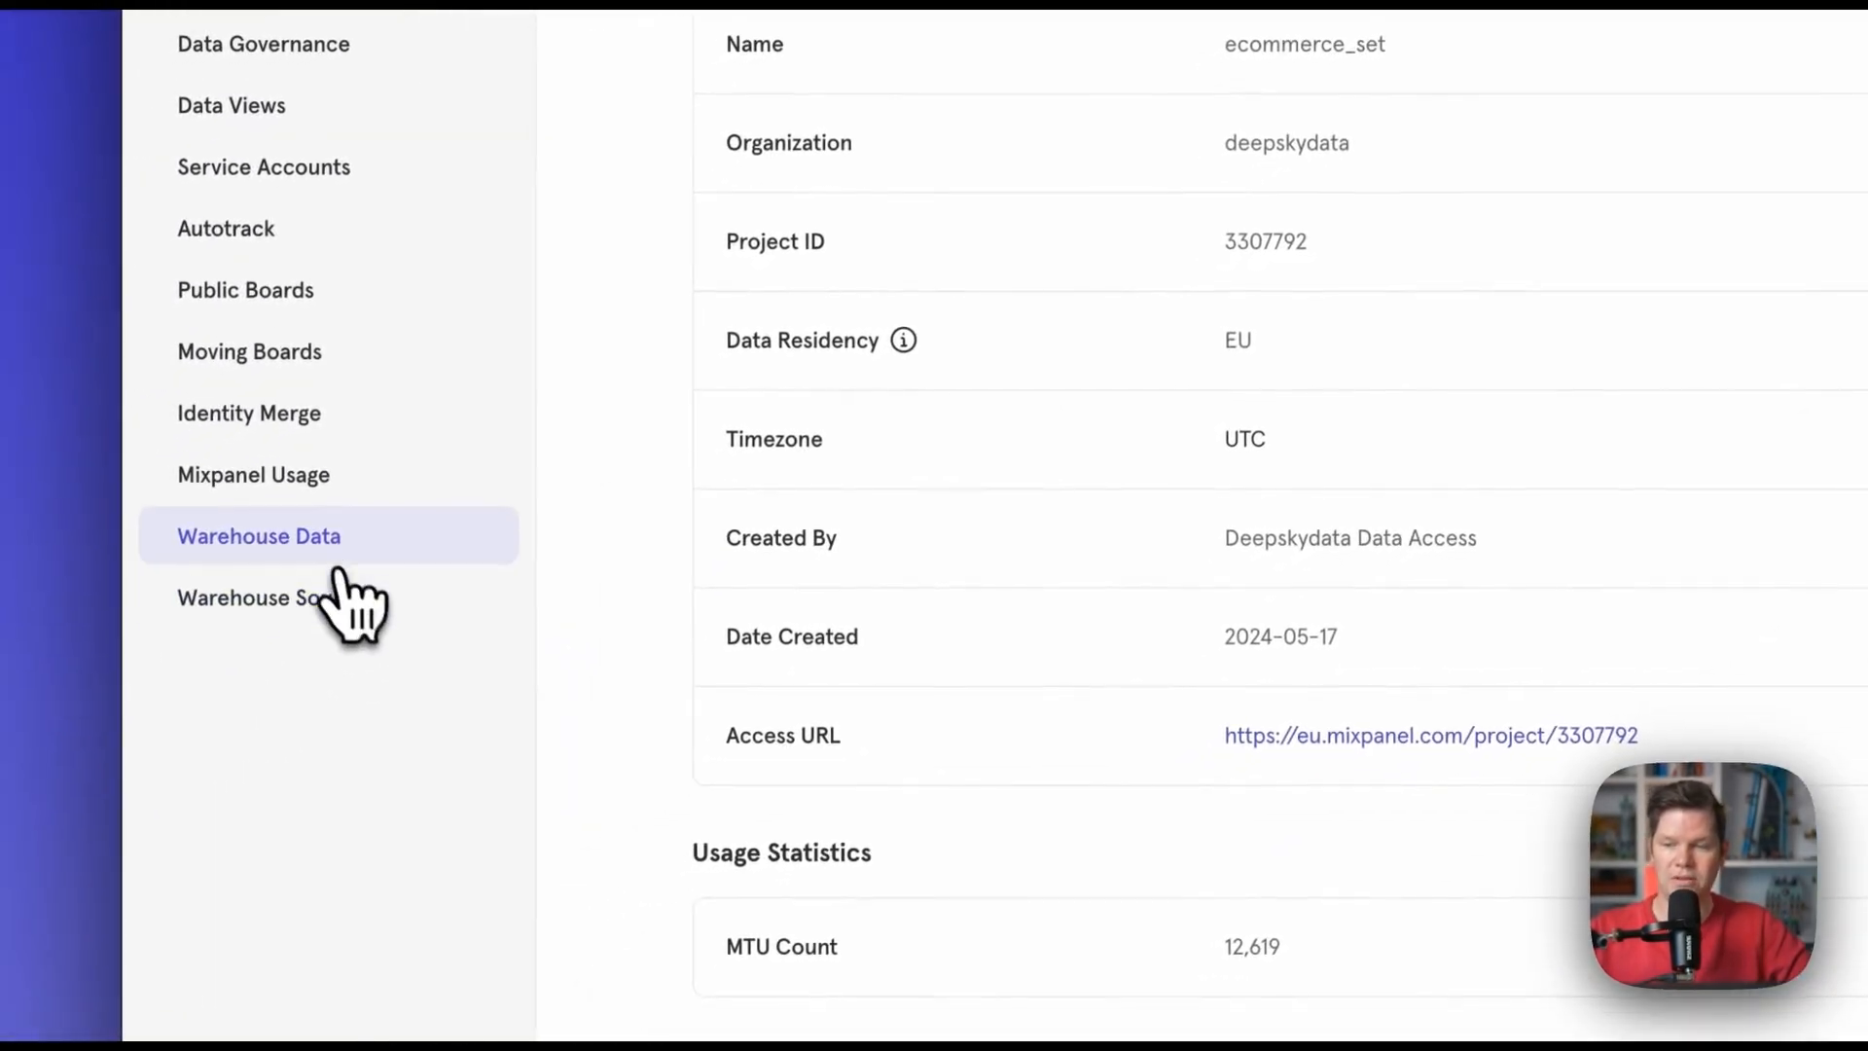
left_click(335, 605)
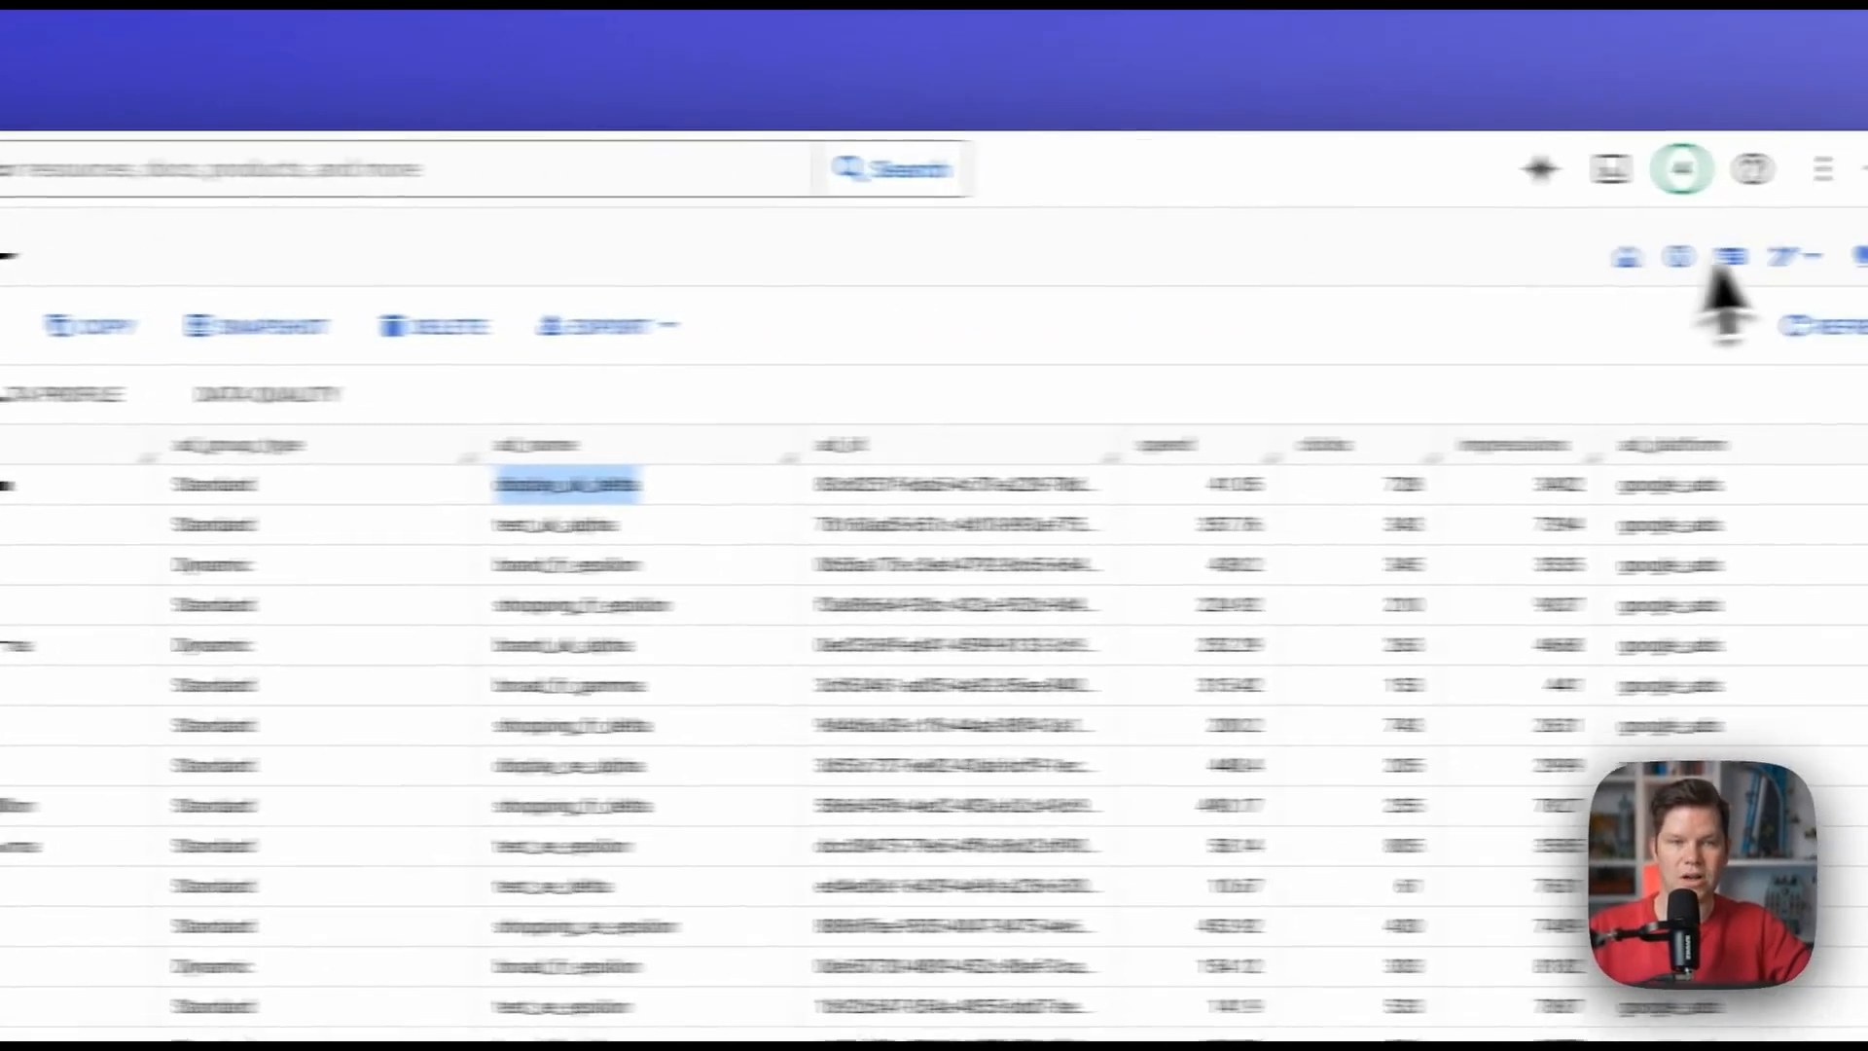
- Return to the Mixpanel project settings from BigQuery and show the project's warehouse data imports
left_click(1418, 171)
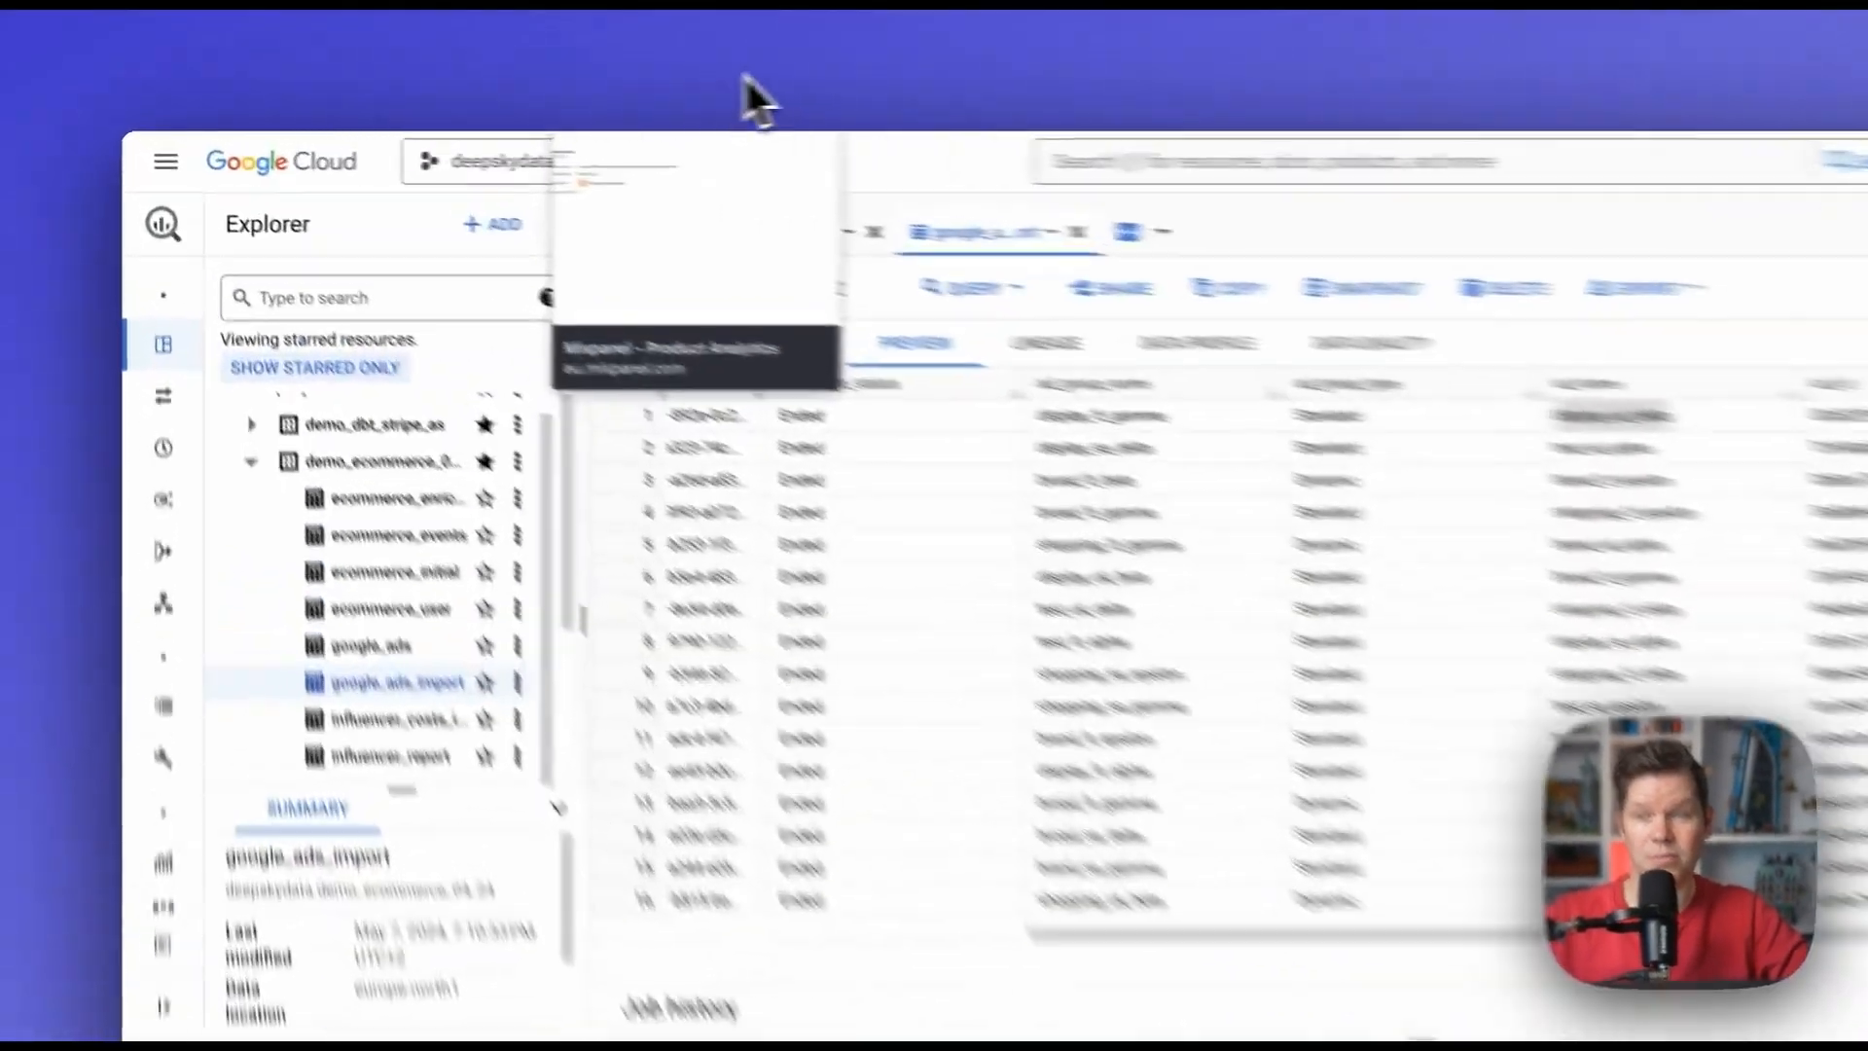
left_click(754, 97)
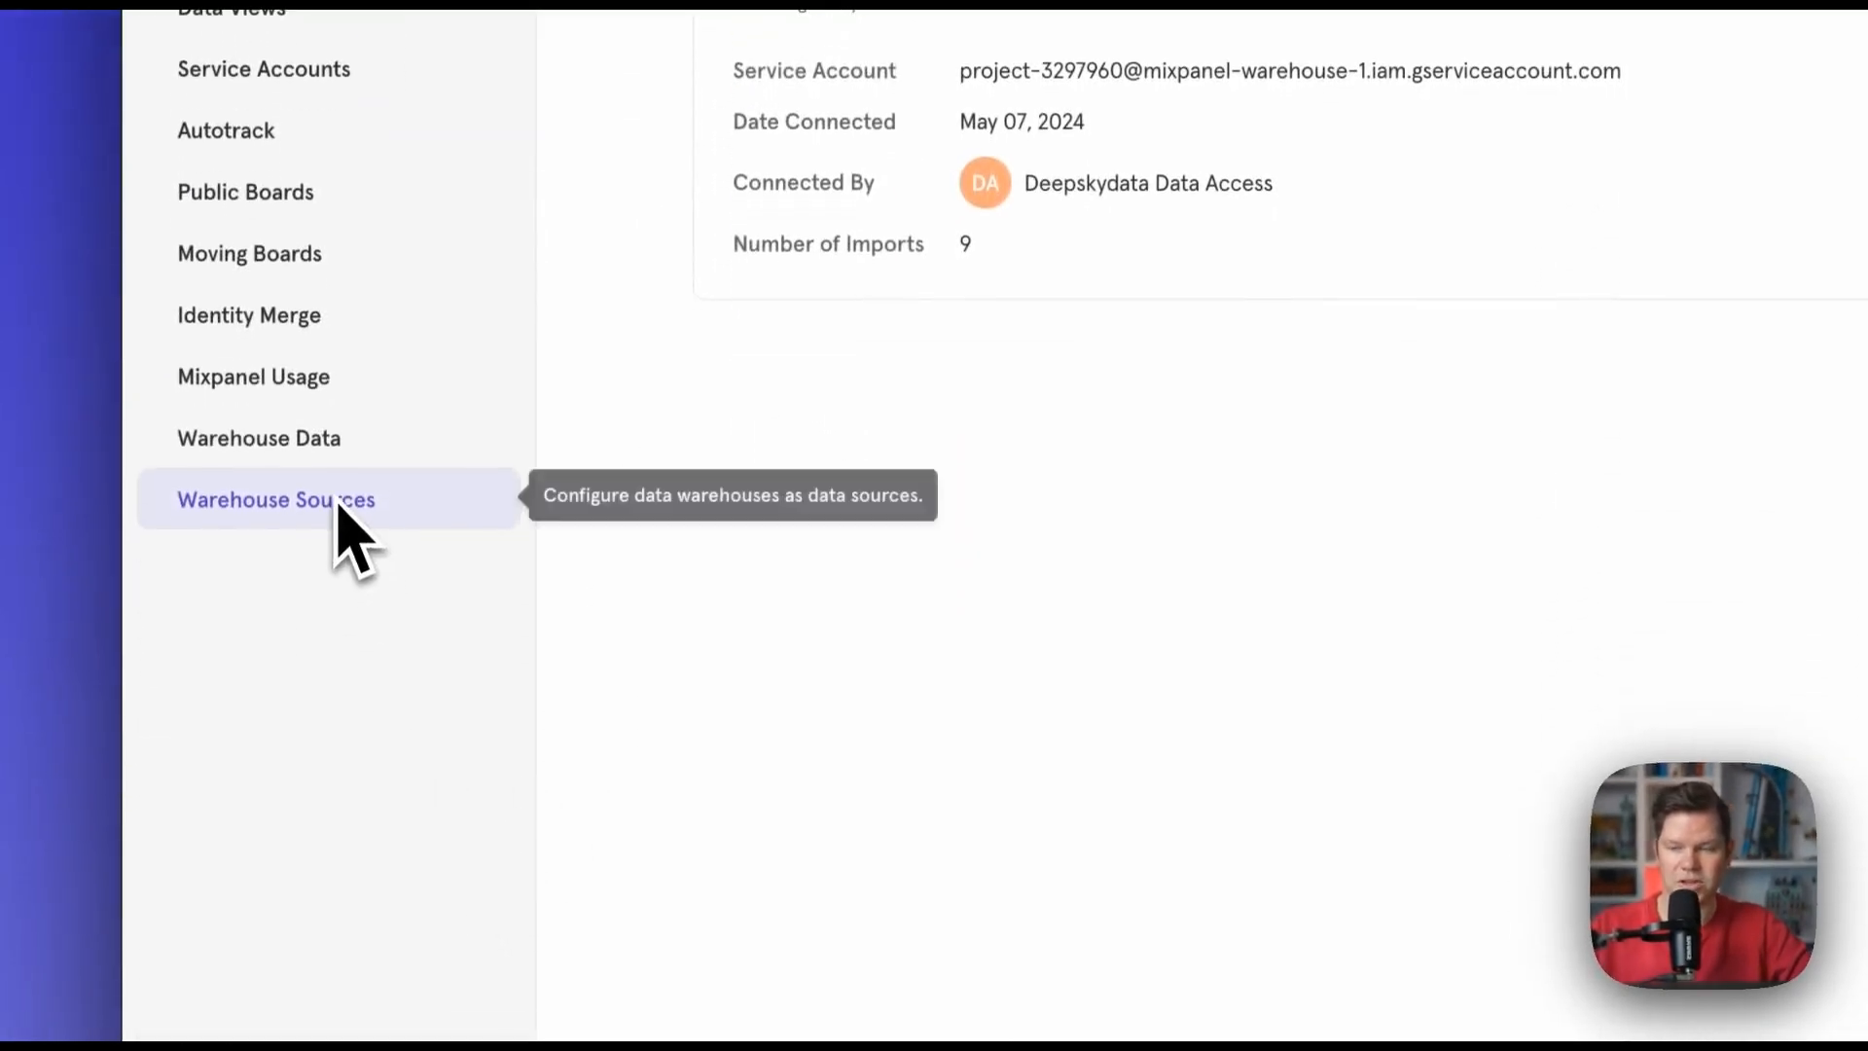
left_click(351, 469)
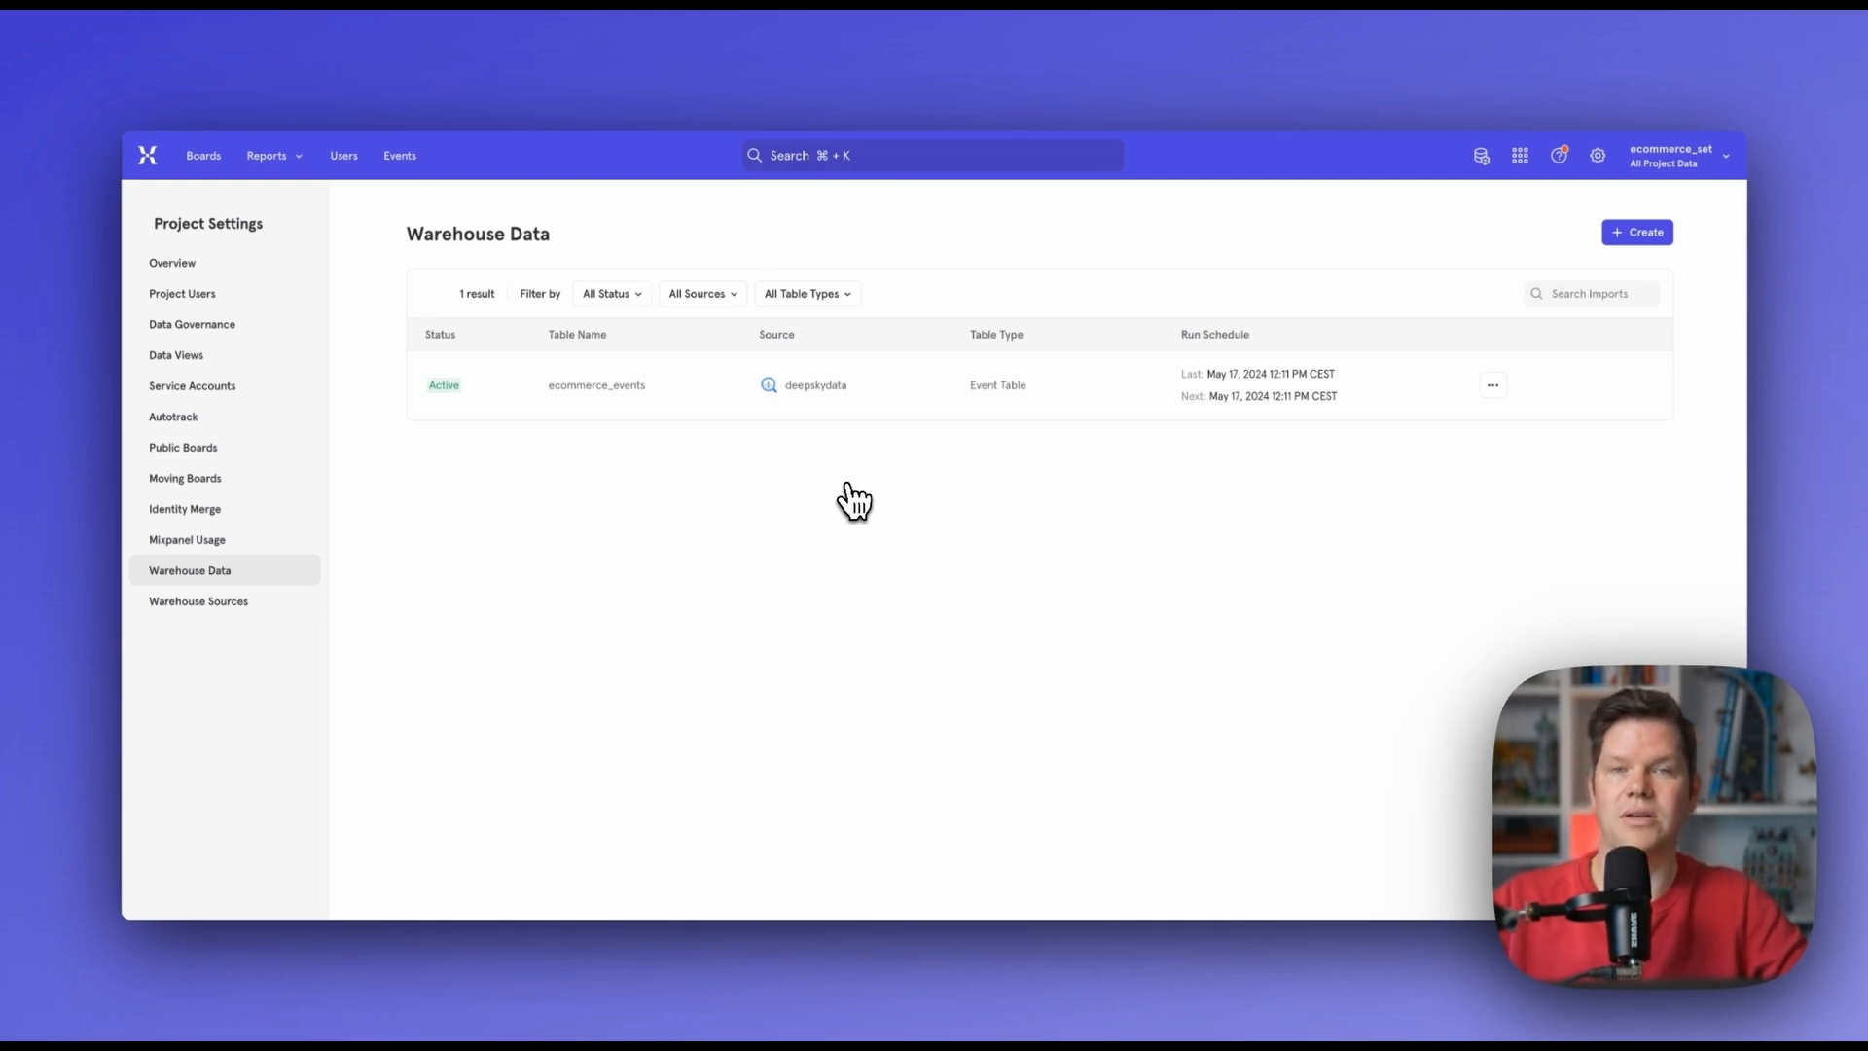
- Create a new warehouse event table using the deepskydata BigQuery source and the demo_ecommerce_04_24 dataset
left_click(1643, 234)
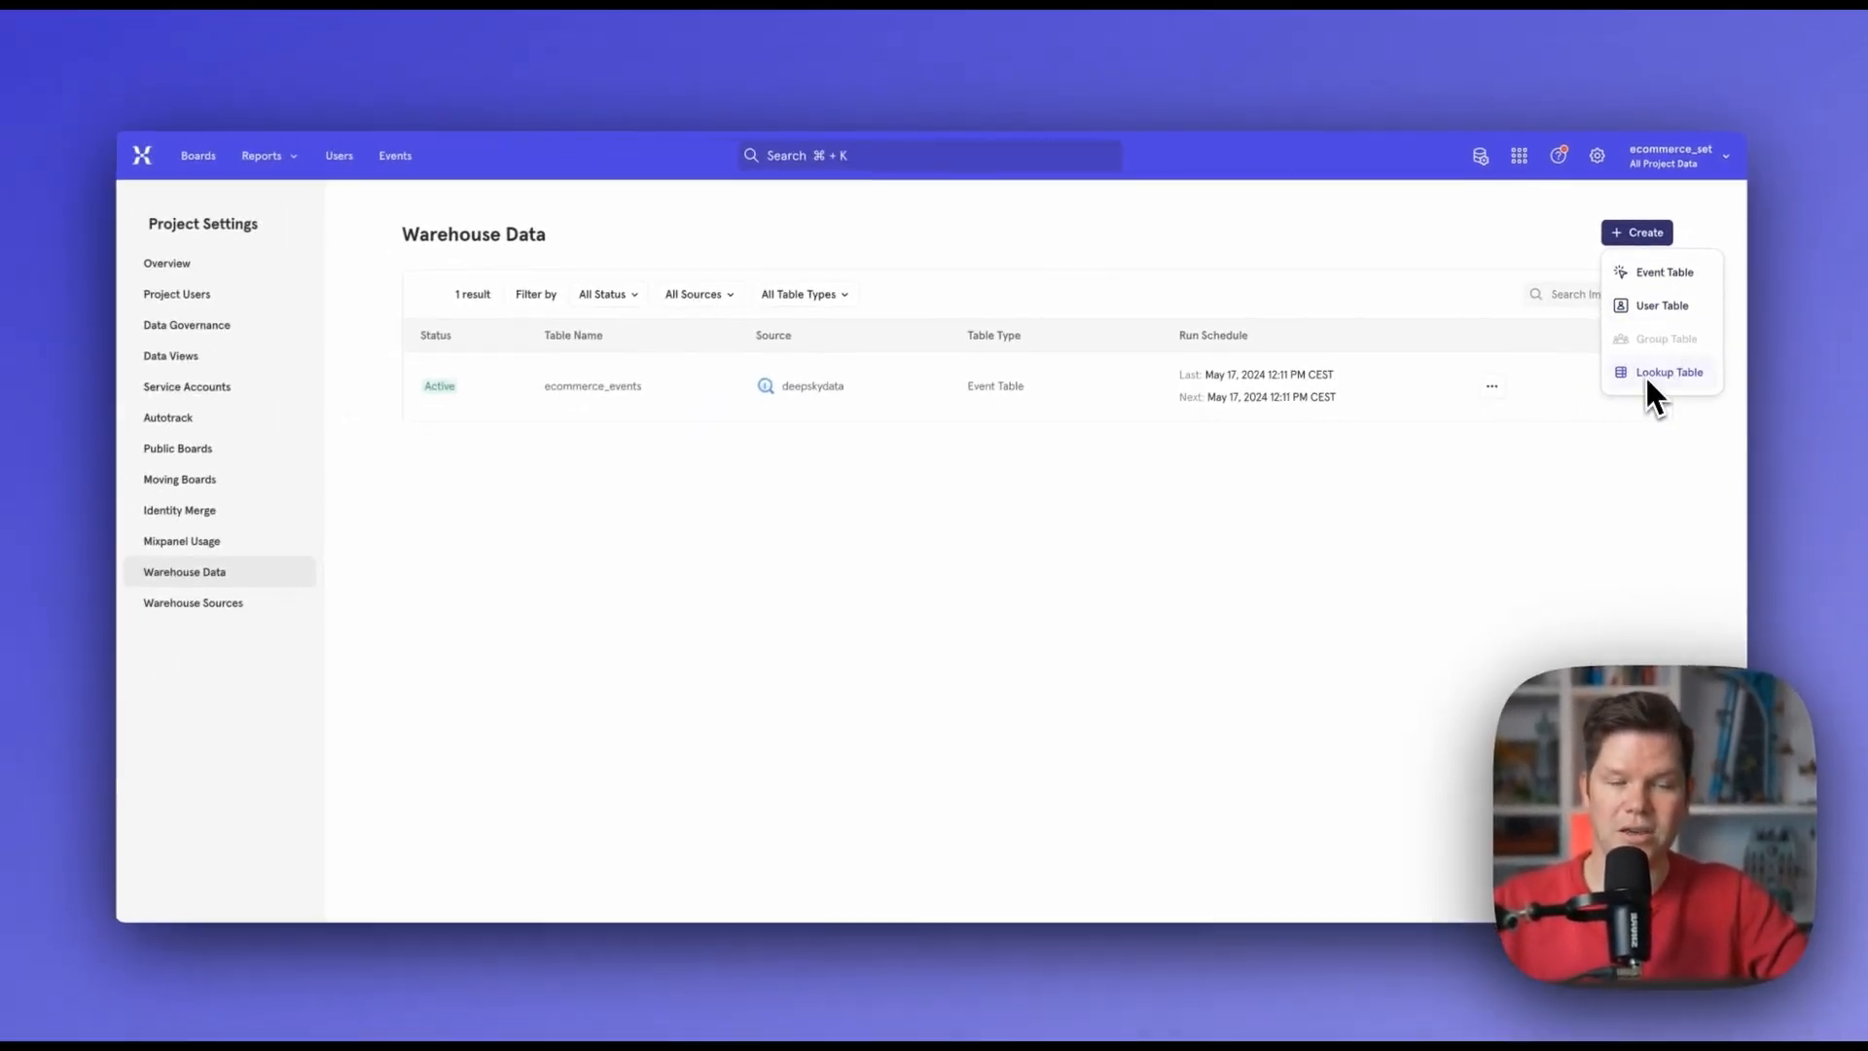
left_click(1668, 274)
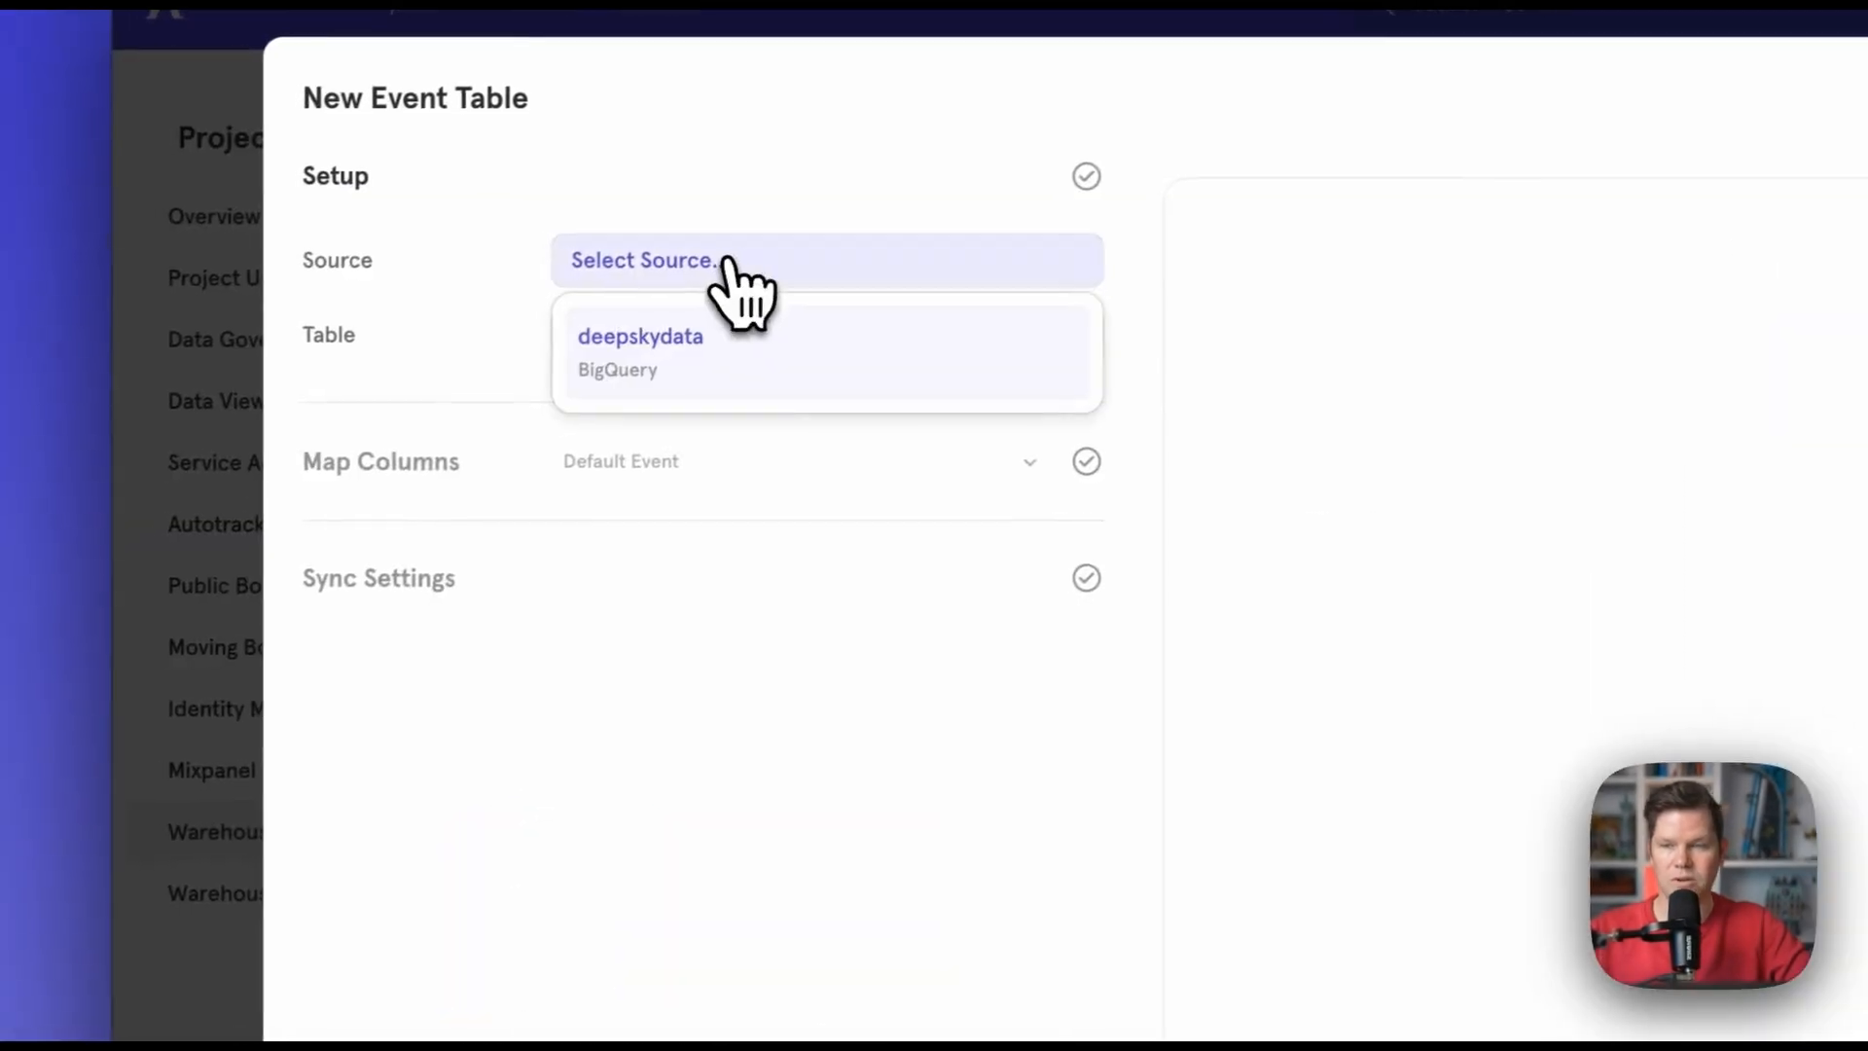
left_click(748, 365)
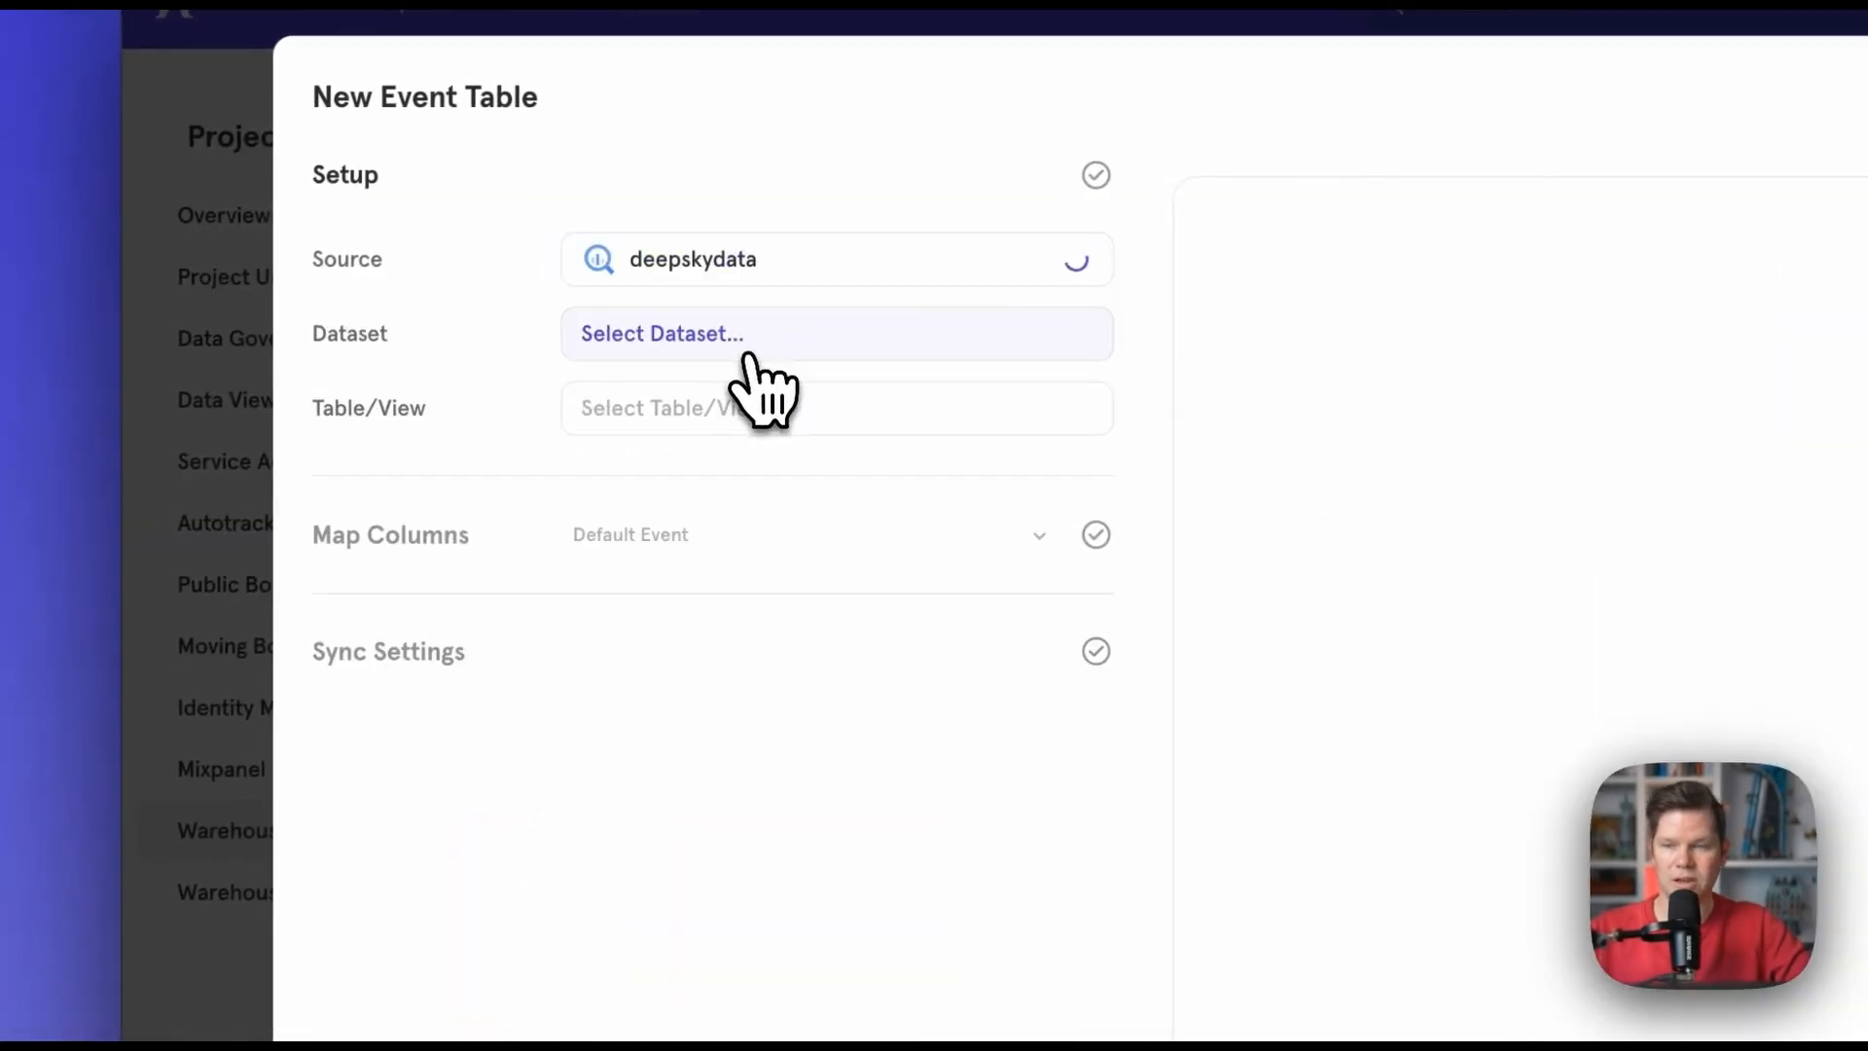
left_click(701, 349)
type("dem")
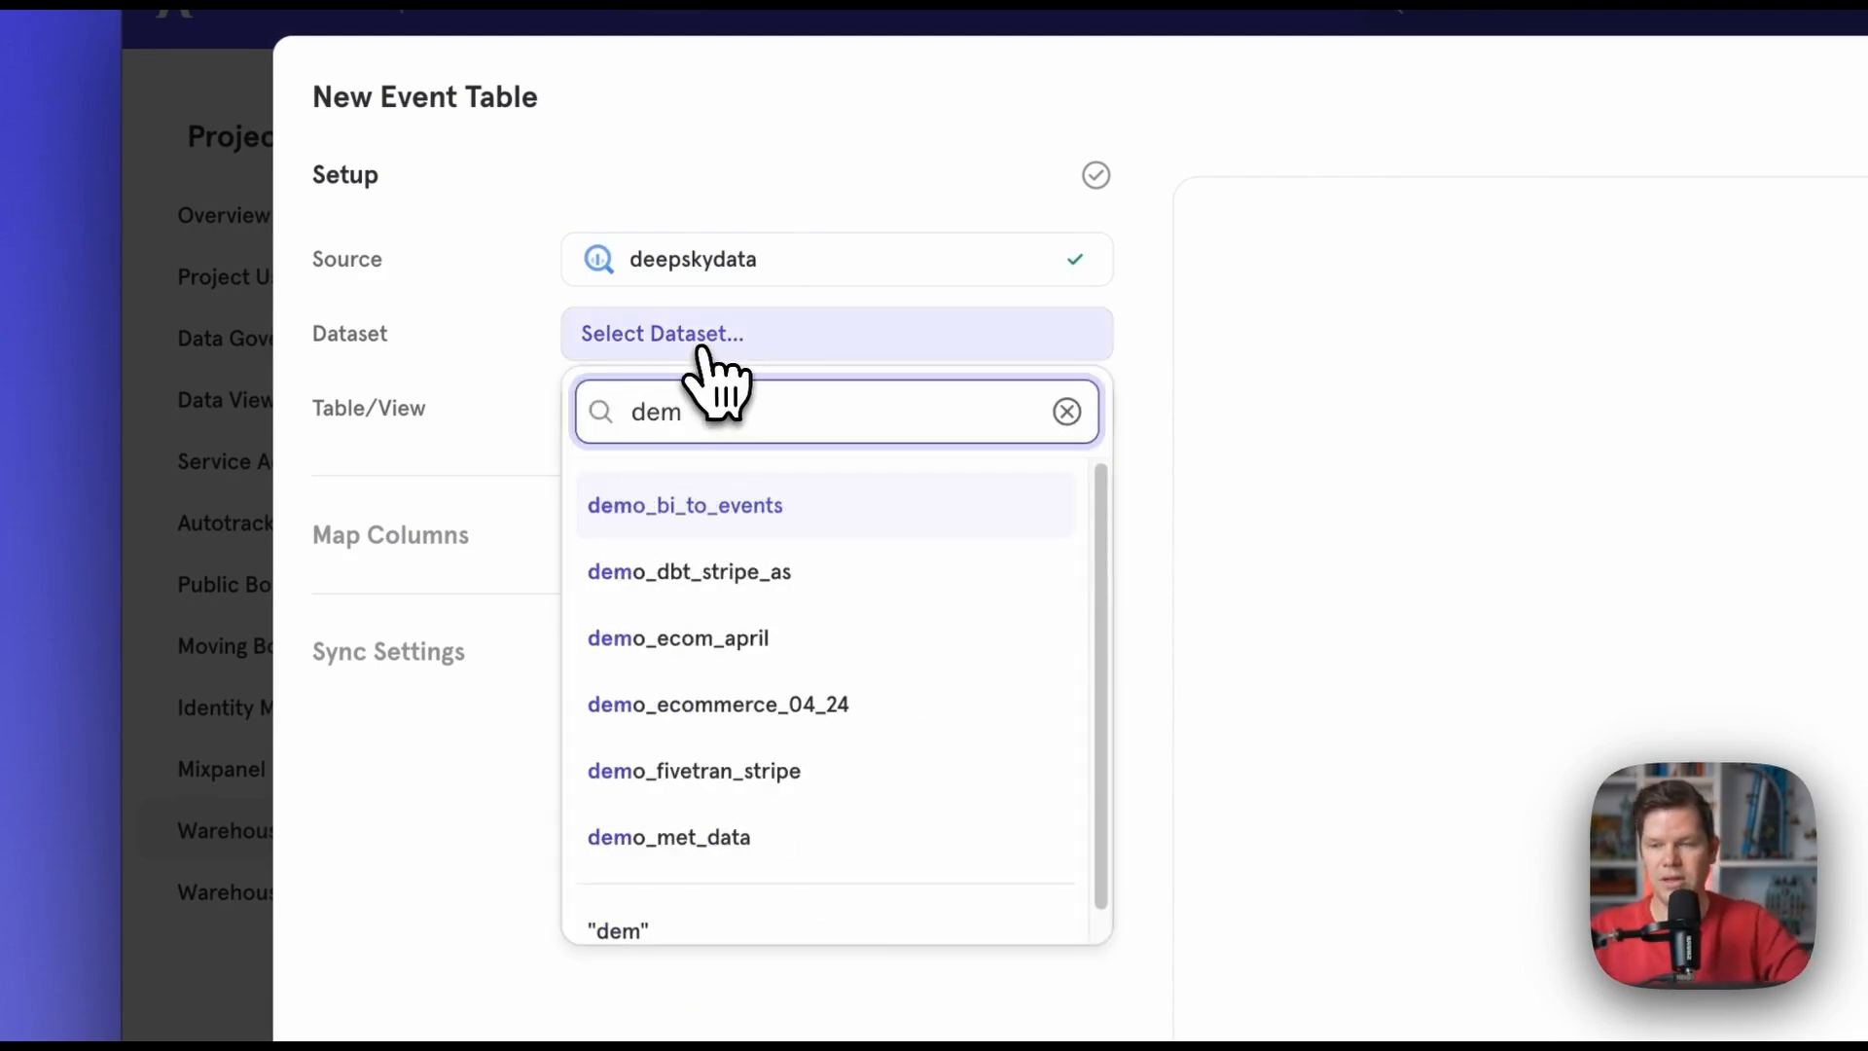
left_click(798, 704)
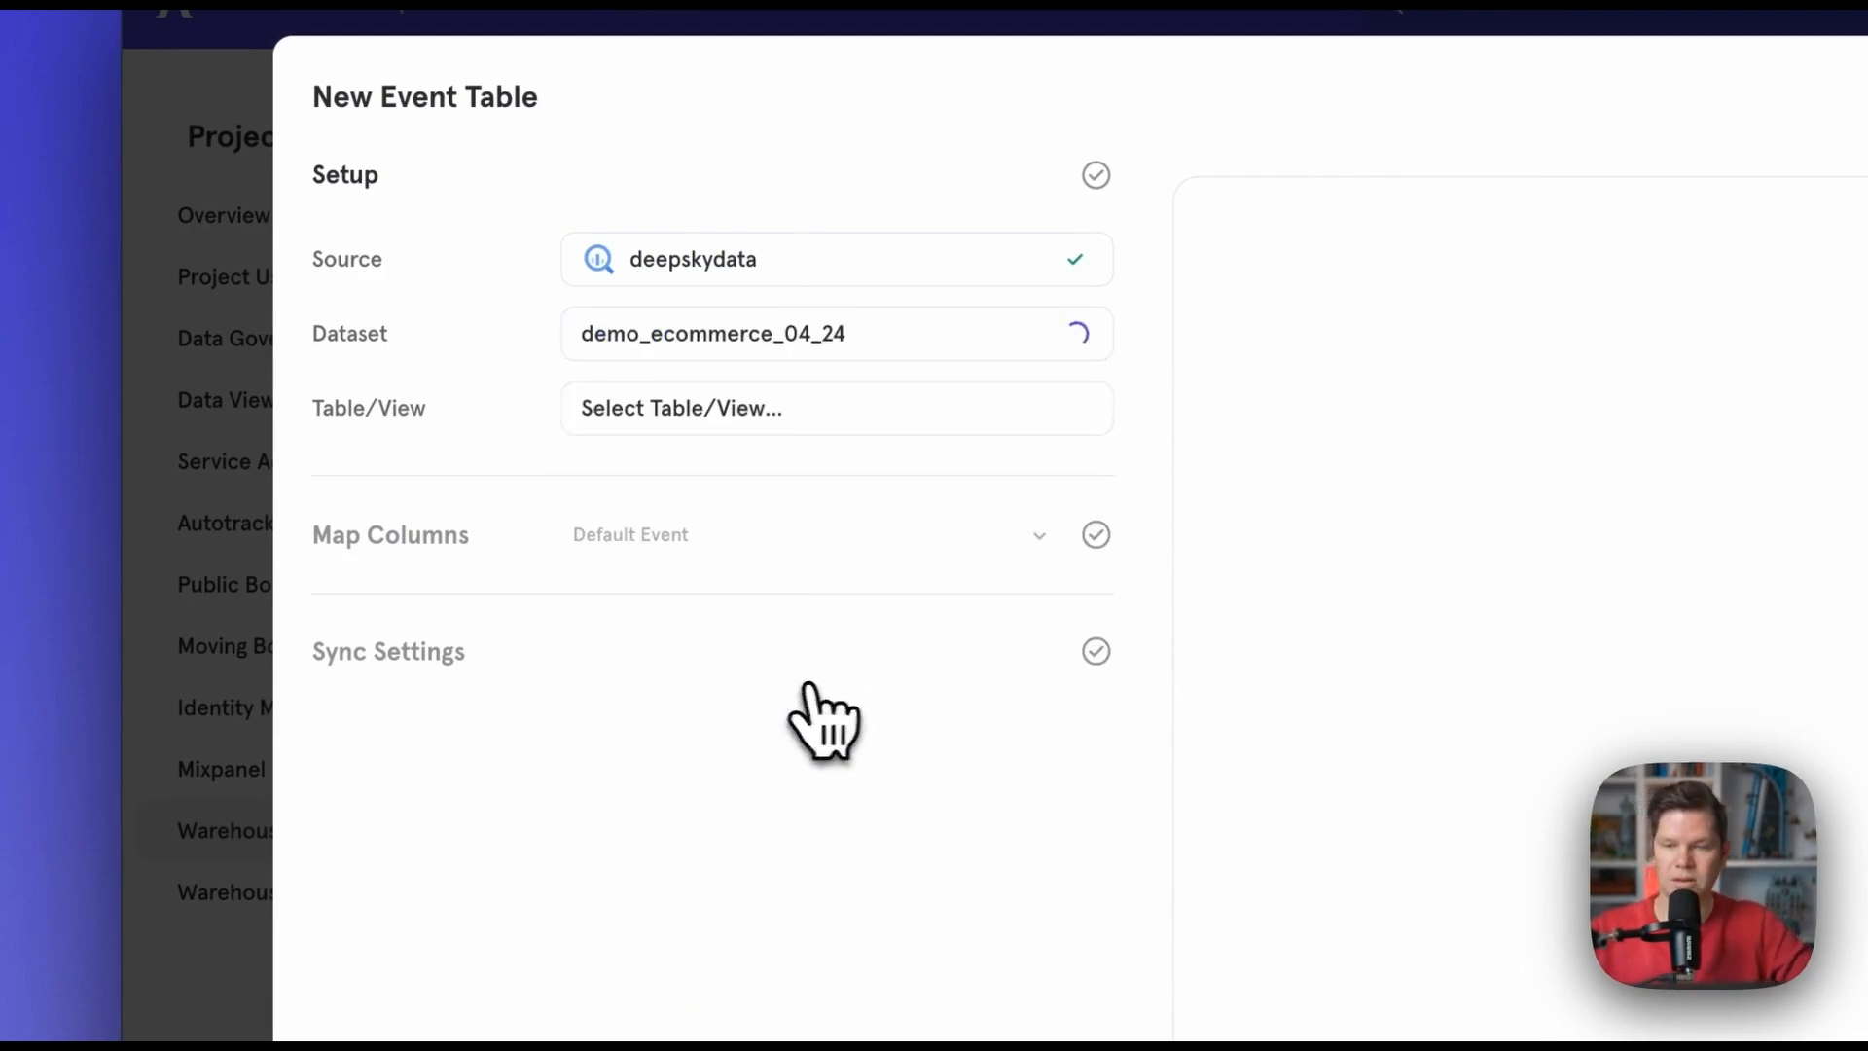
- Select the google_ads_import table for the event table and apply the Ad Spend event template
left_click(752, 414)
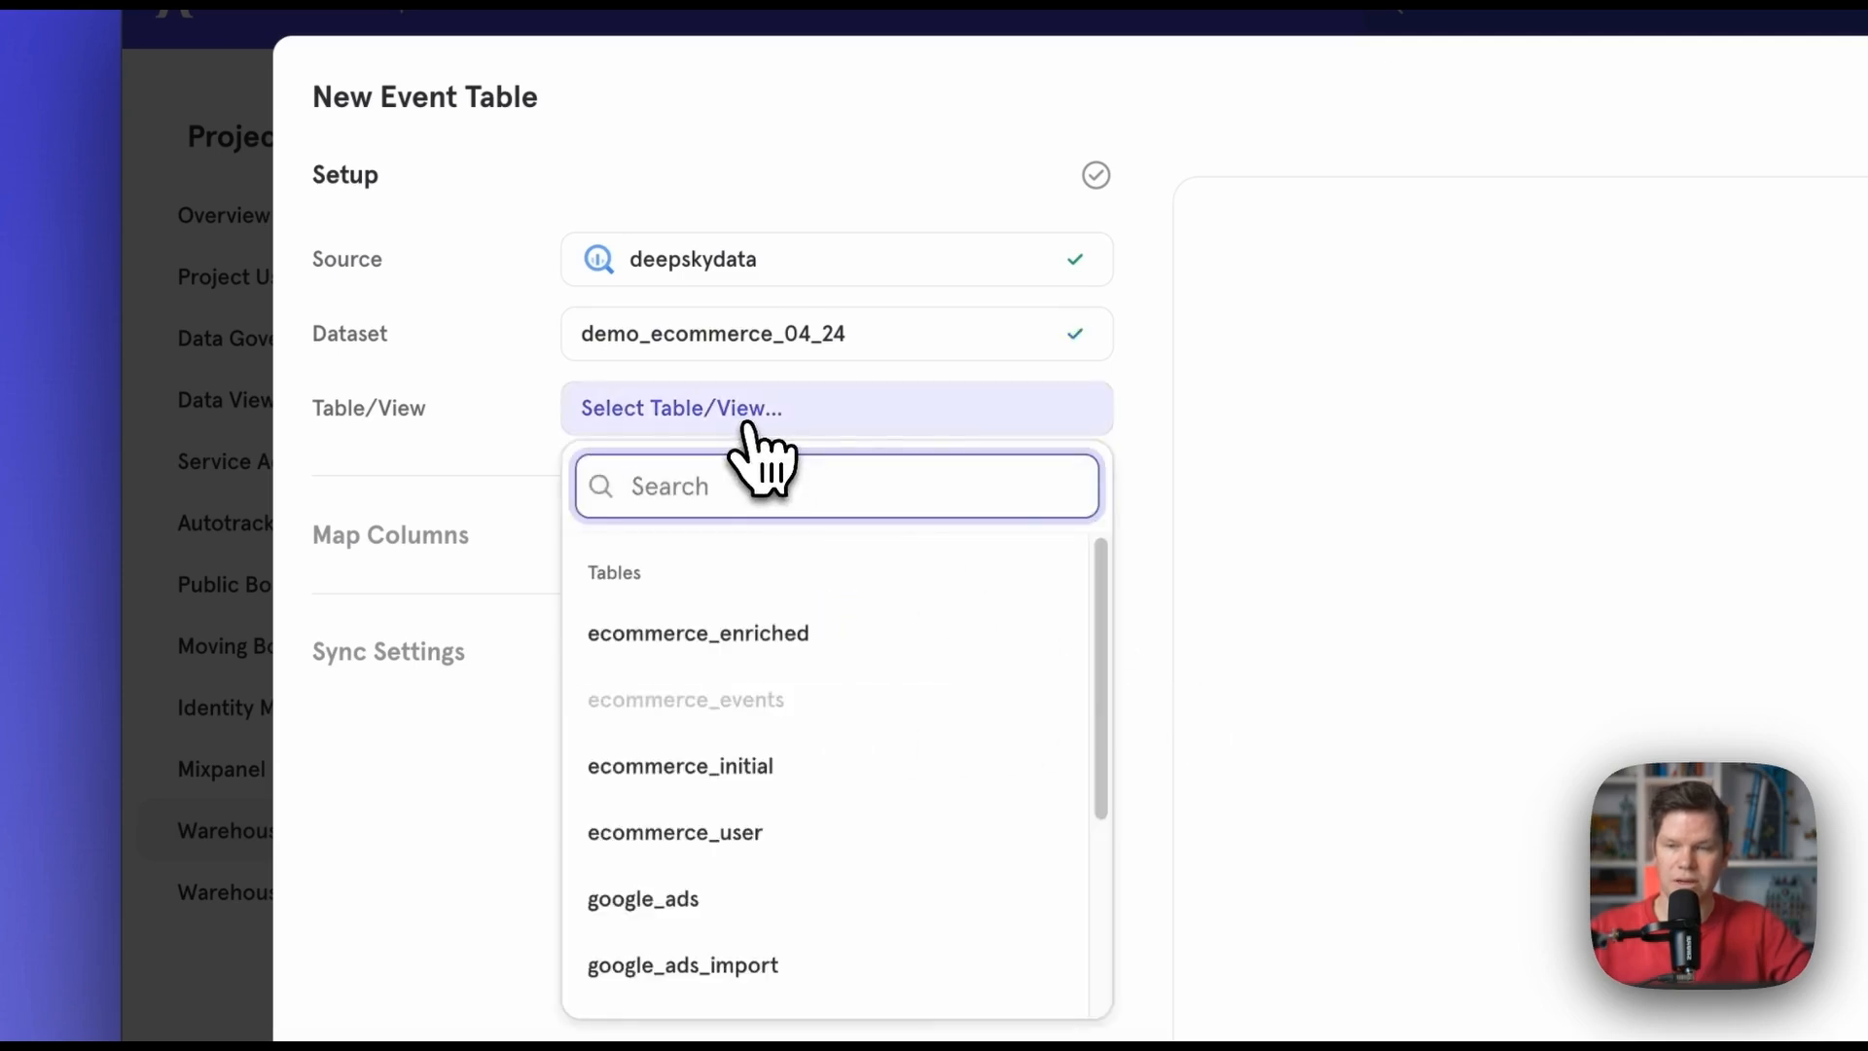
scroll(793, 783, "down", 2)
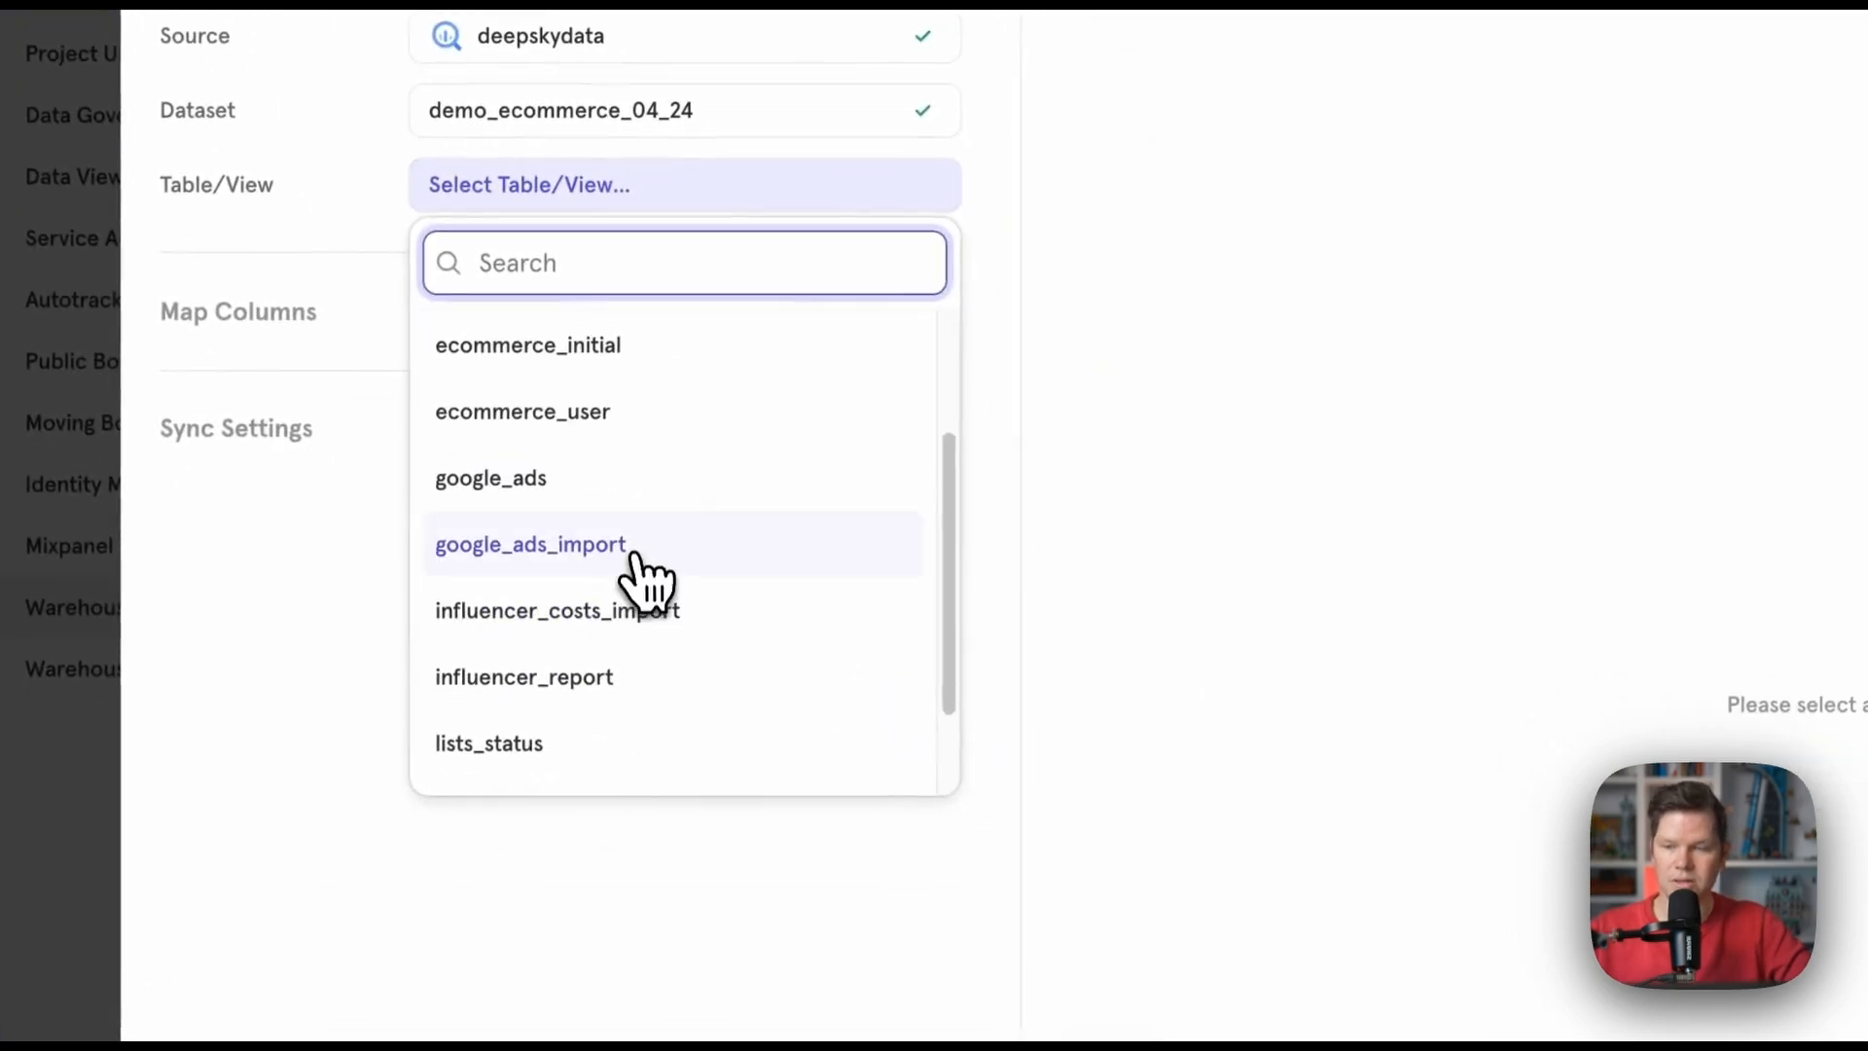
left_click(633, 555)
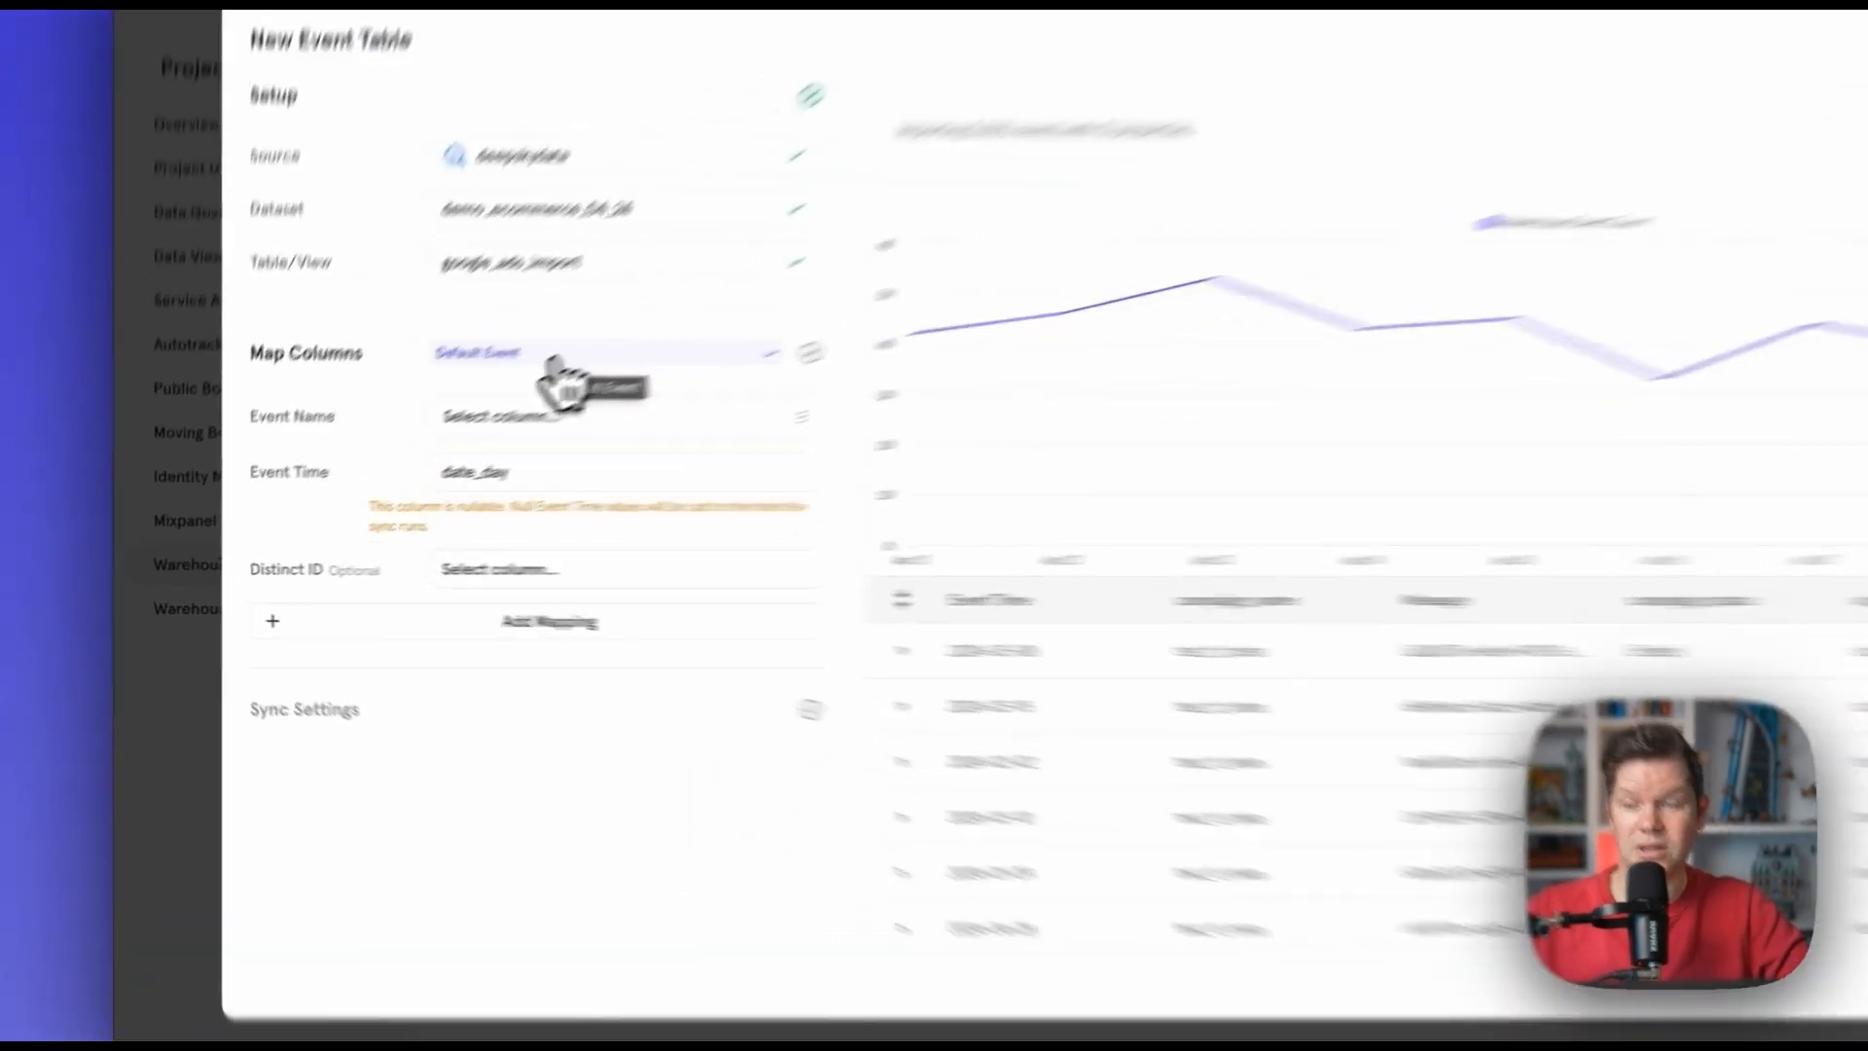
left_click(431, 426)
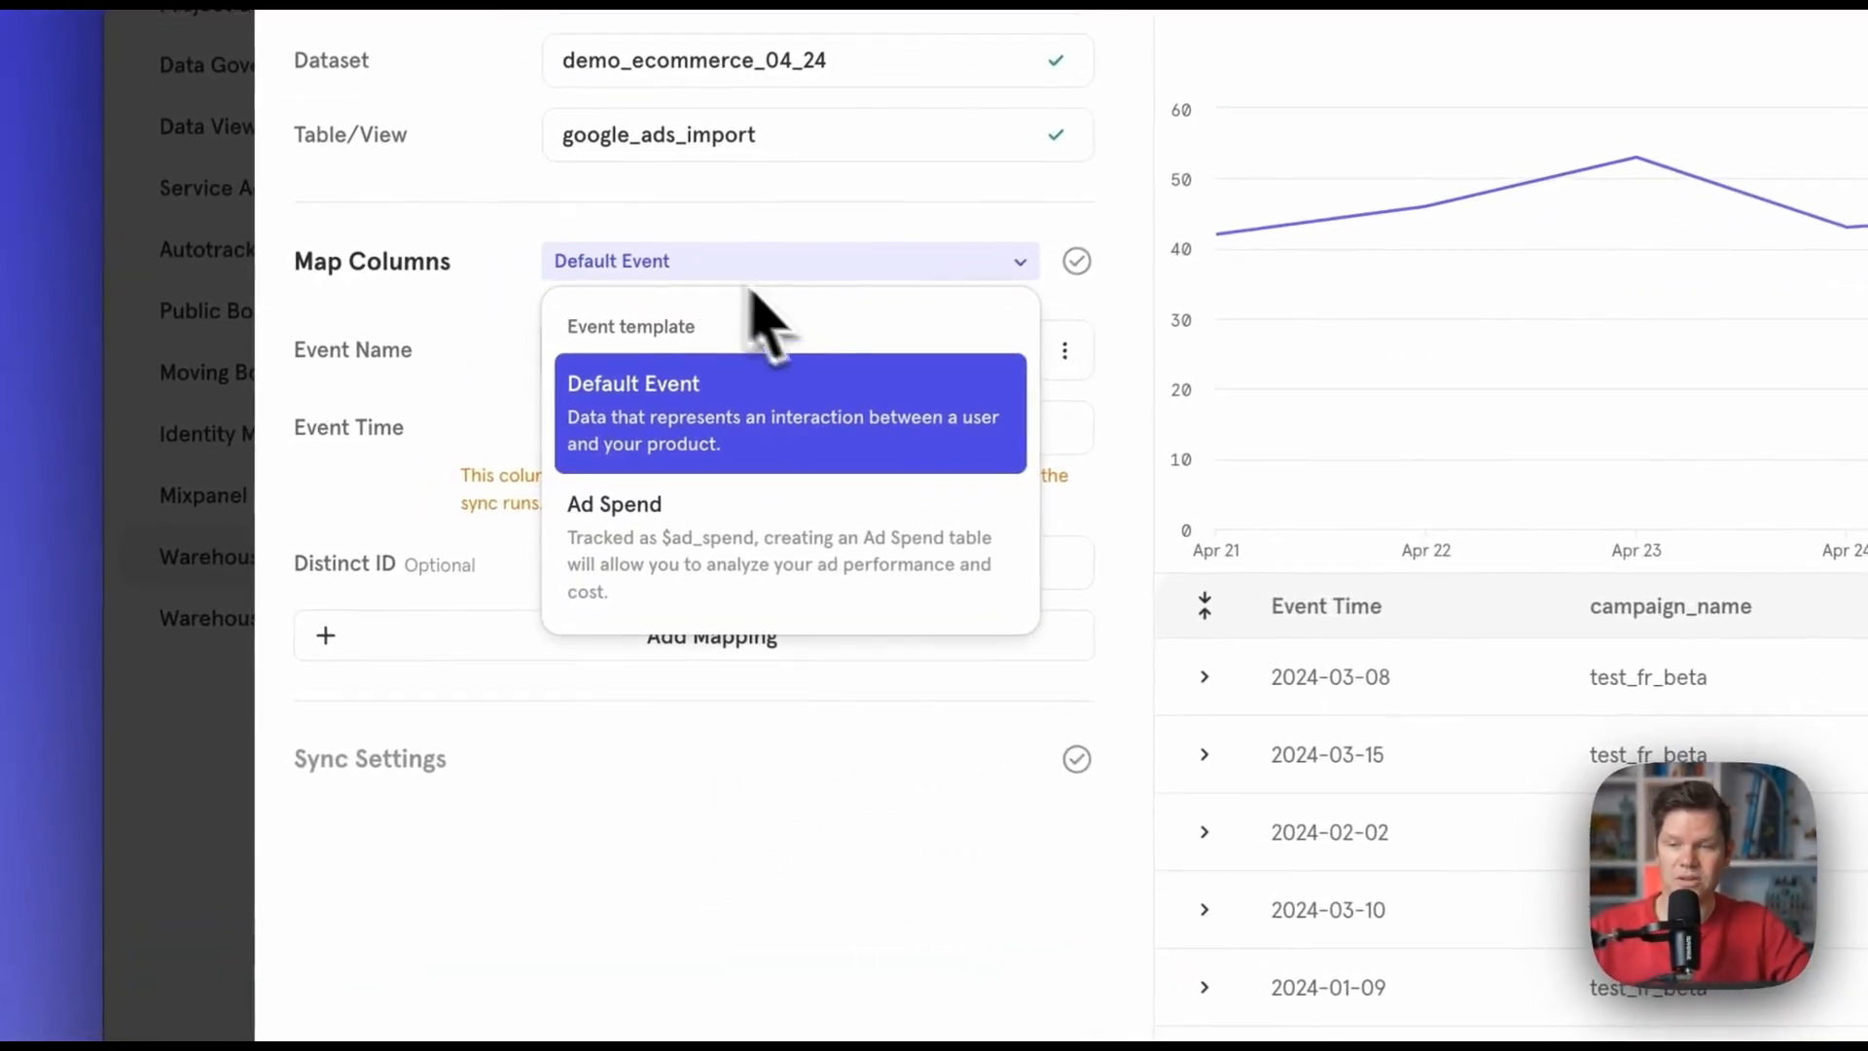
left_click(742, 584)
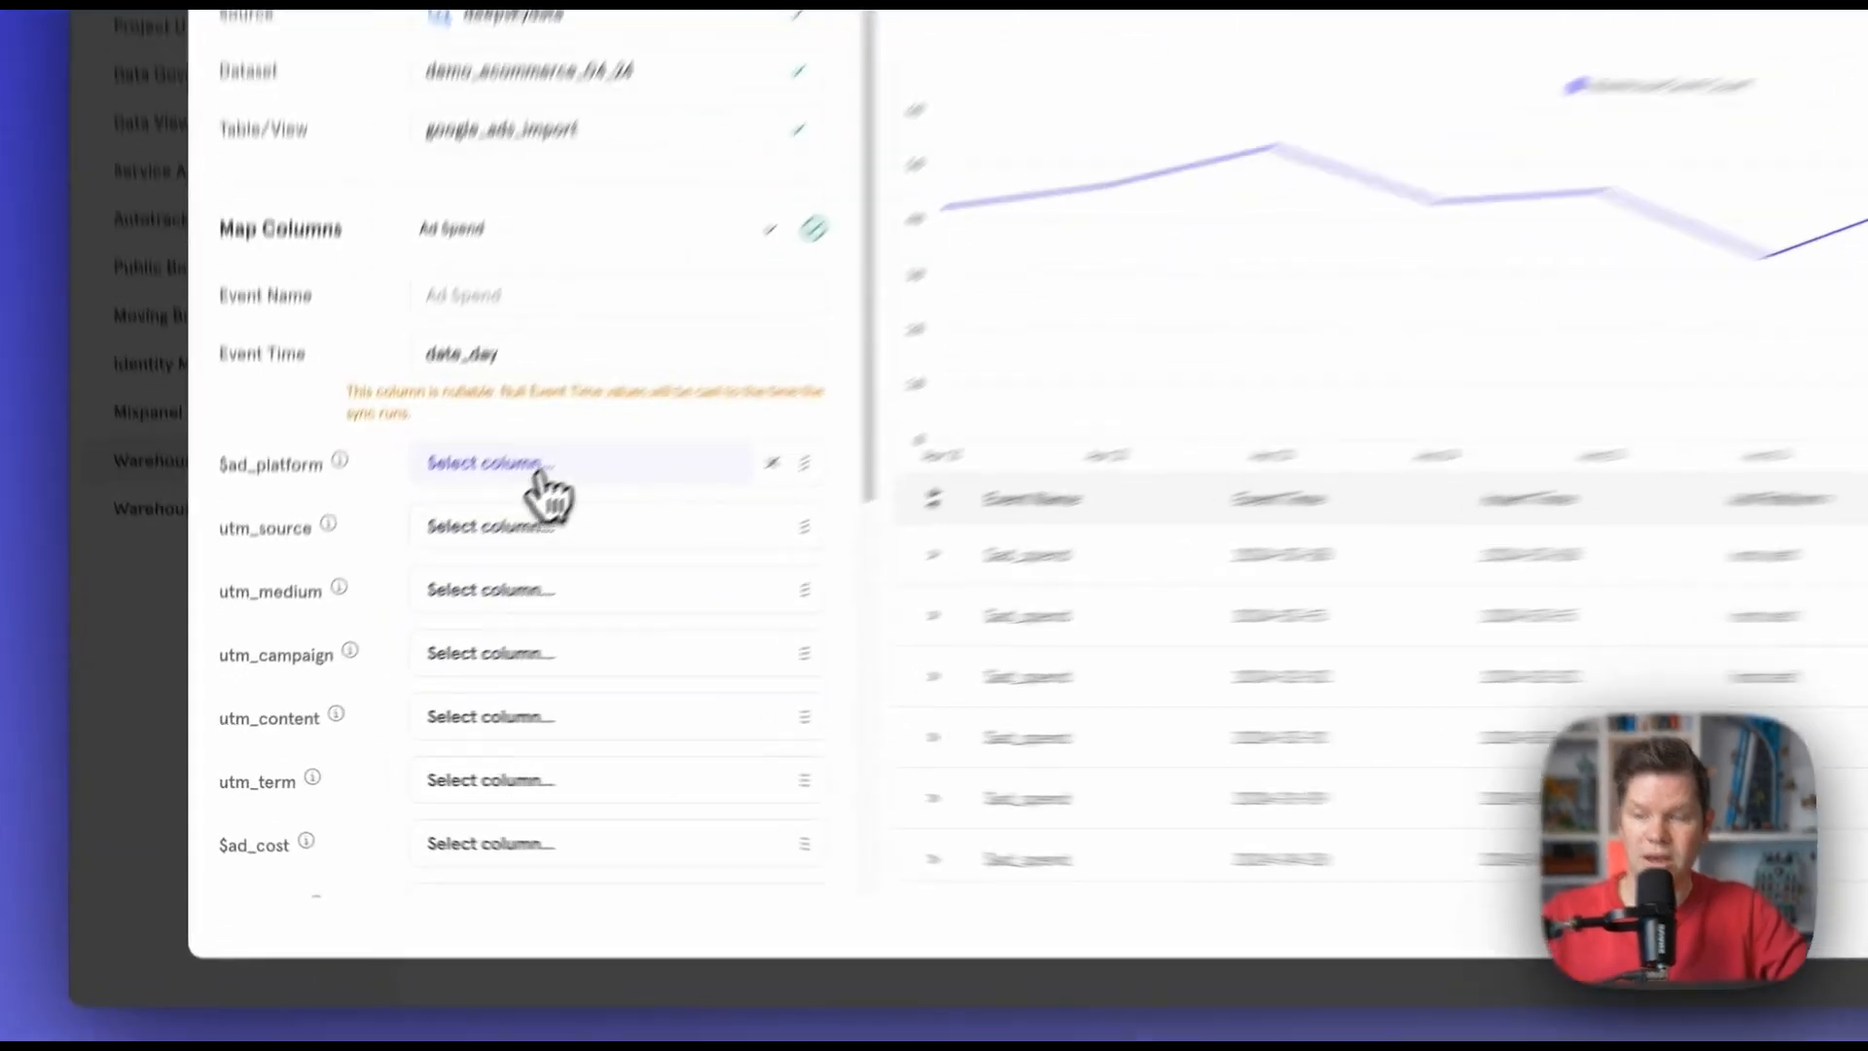
- Map $ad_platform to the ad_platform column and utm_campaign to the campaign_name column
left_click(420, 576)
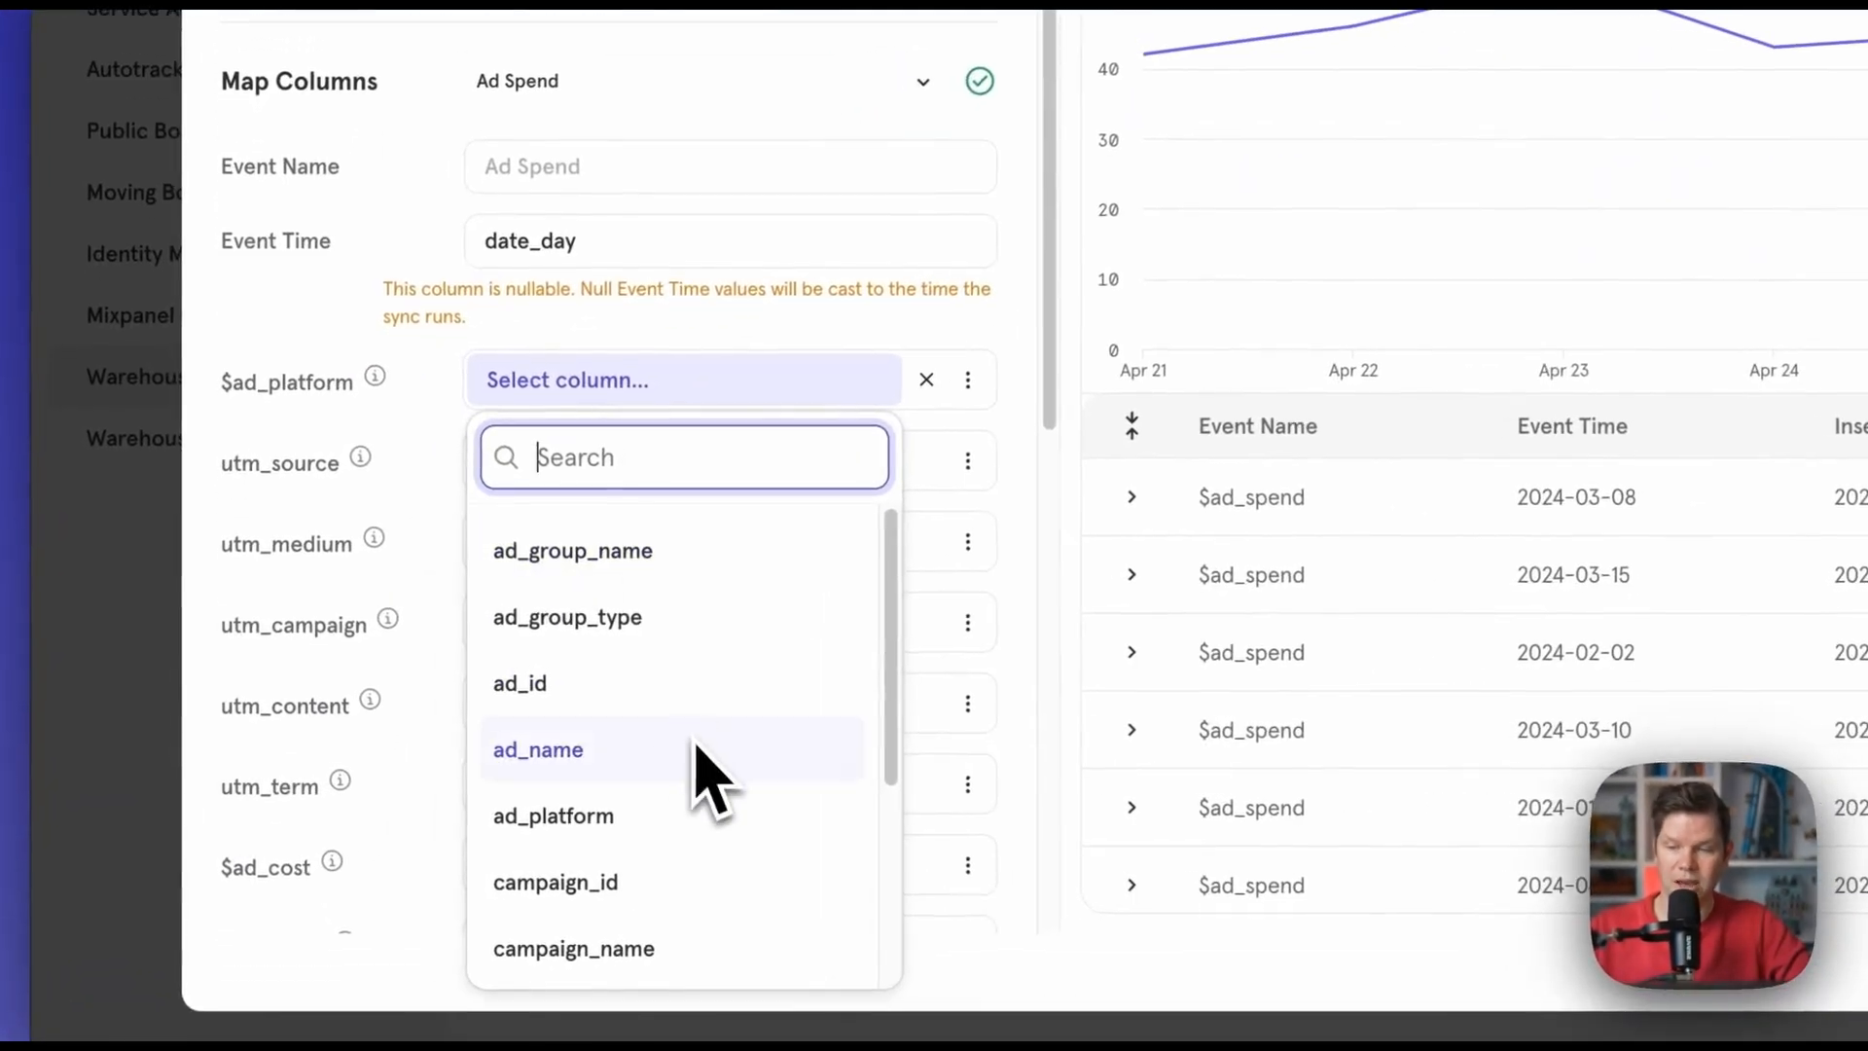
scroll(703, 776, "down", 4)
scroll(691, 783, "up", 1)
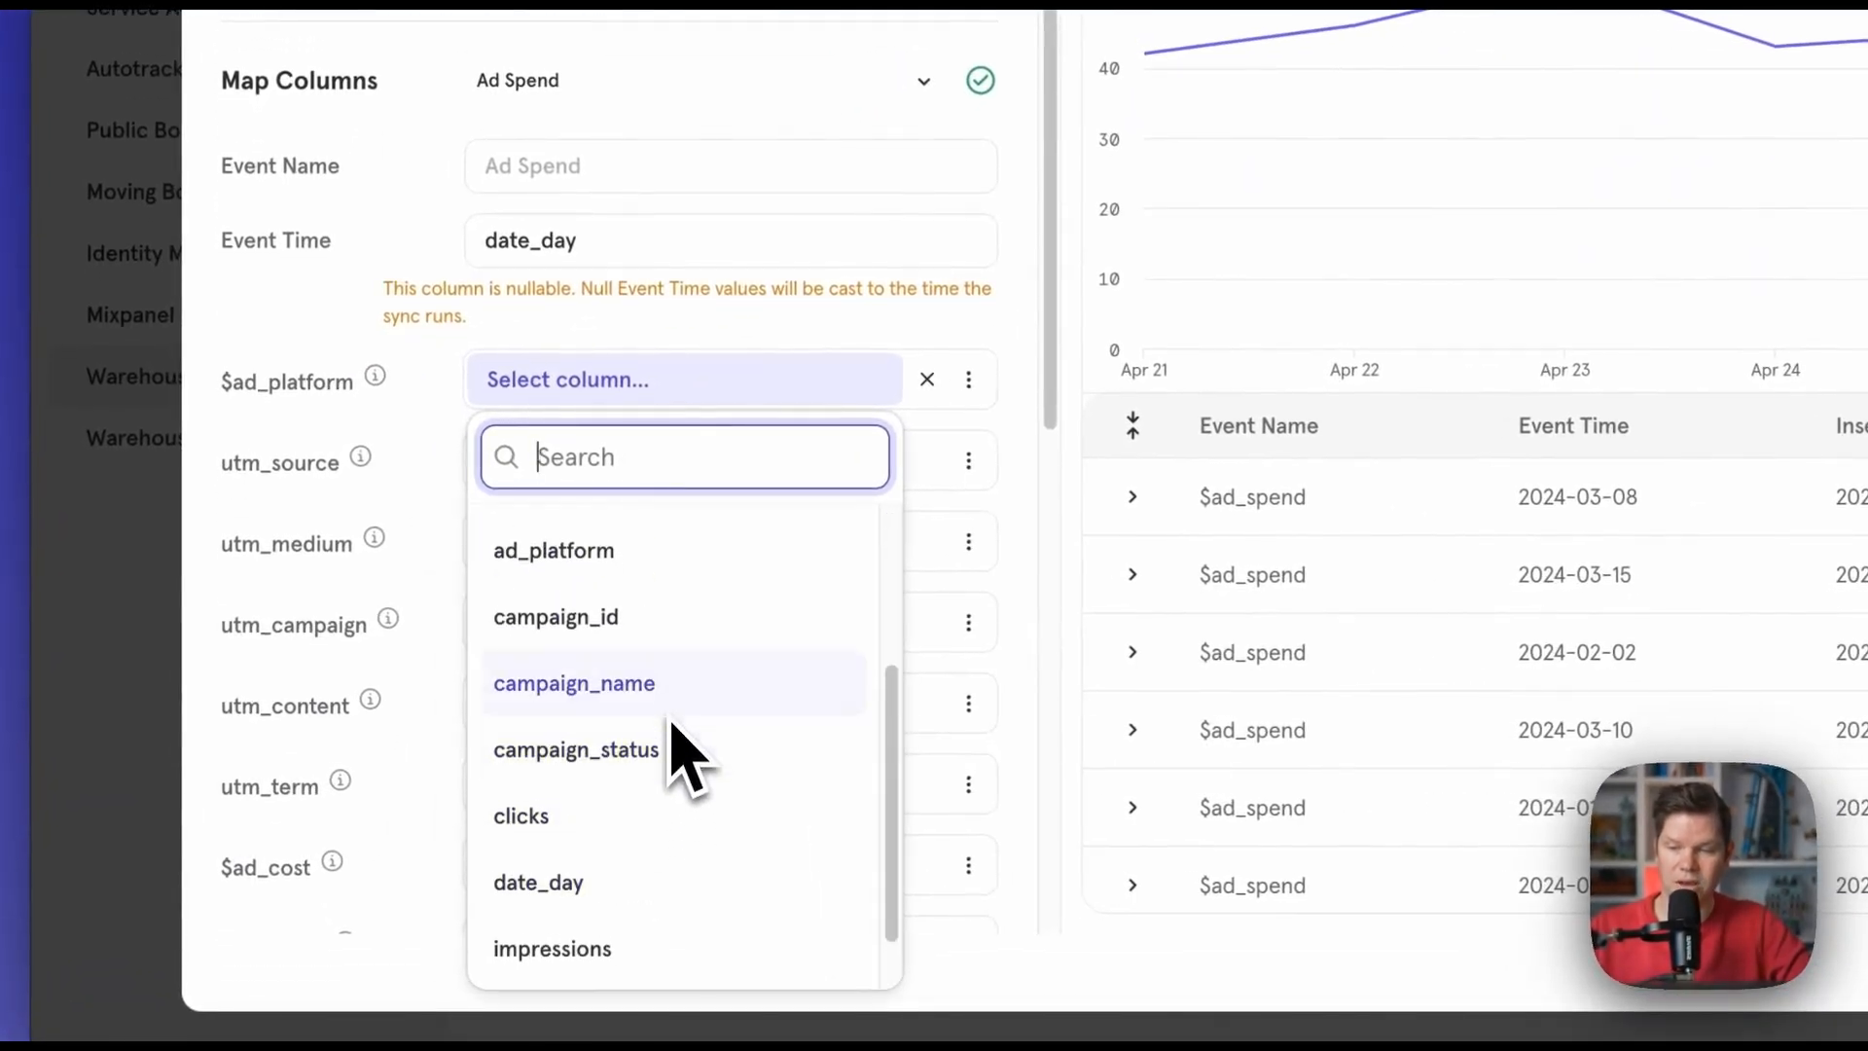
left_click(671, 553)
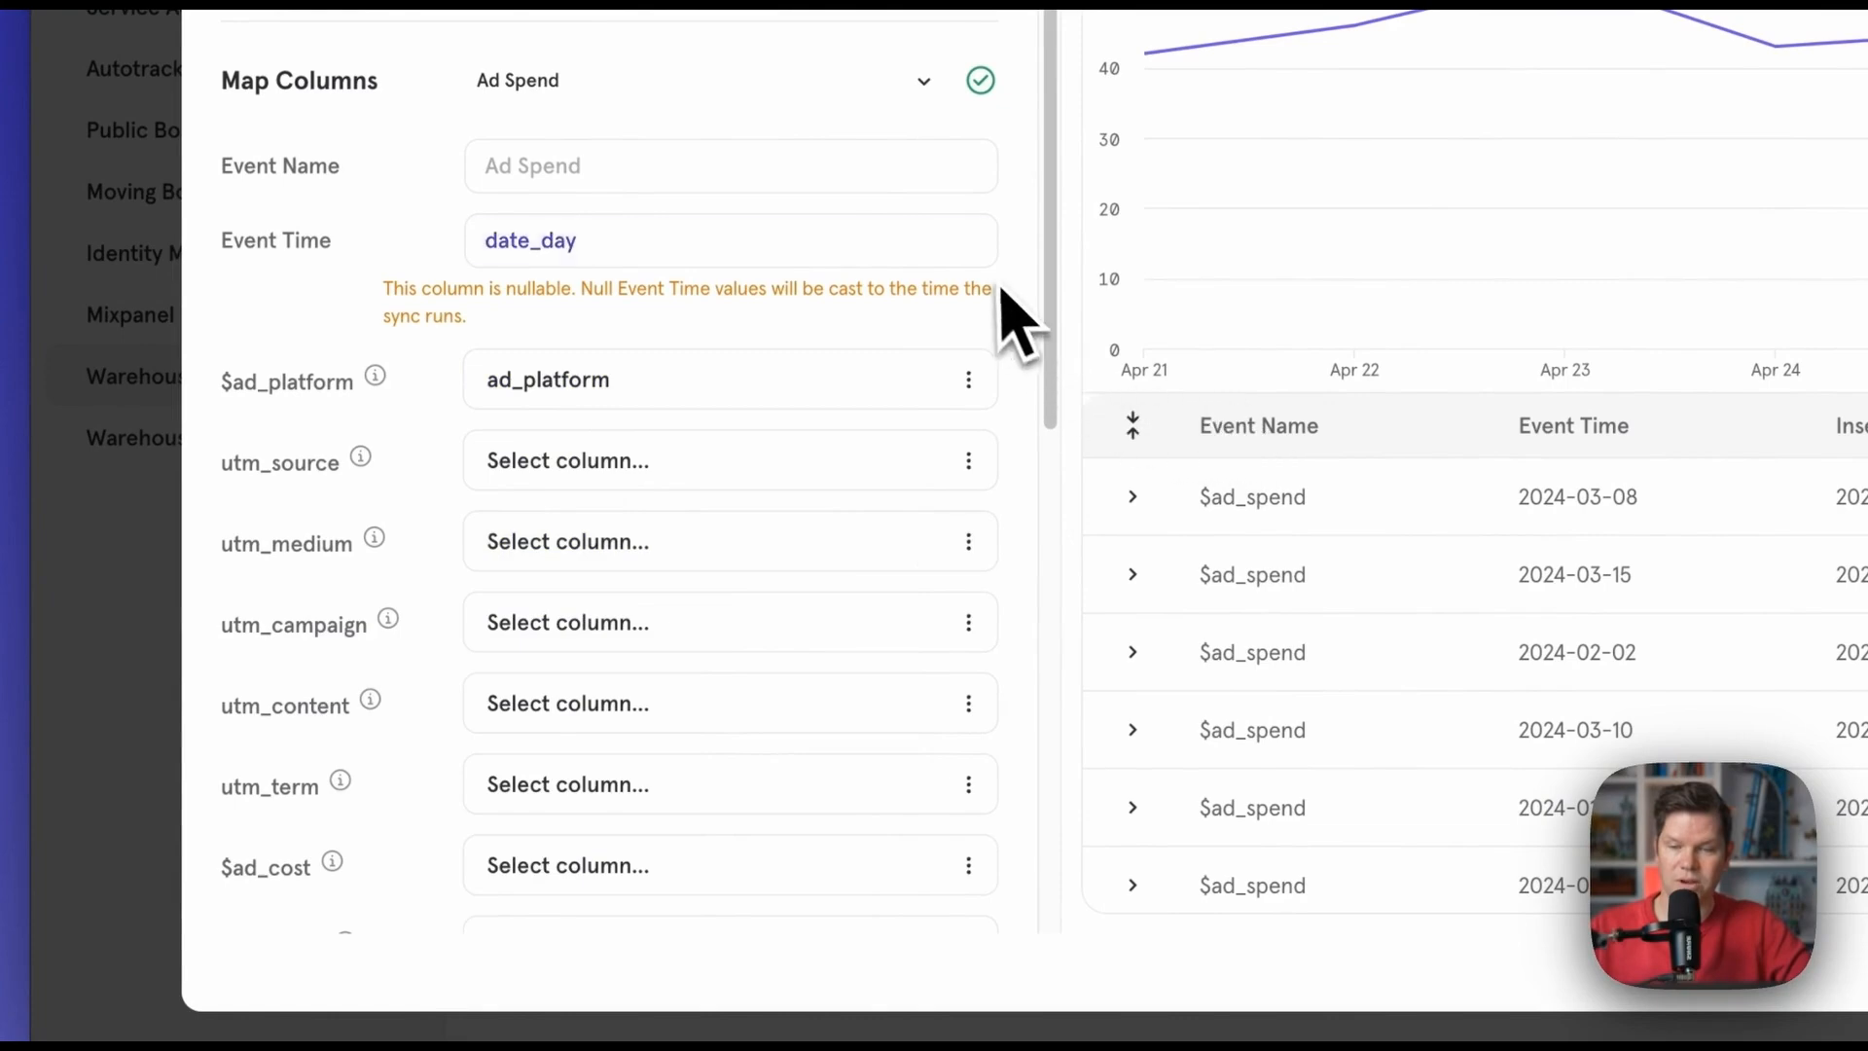
scroll(973, 311, "down", 1)
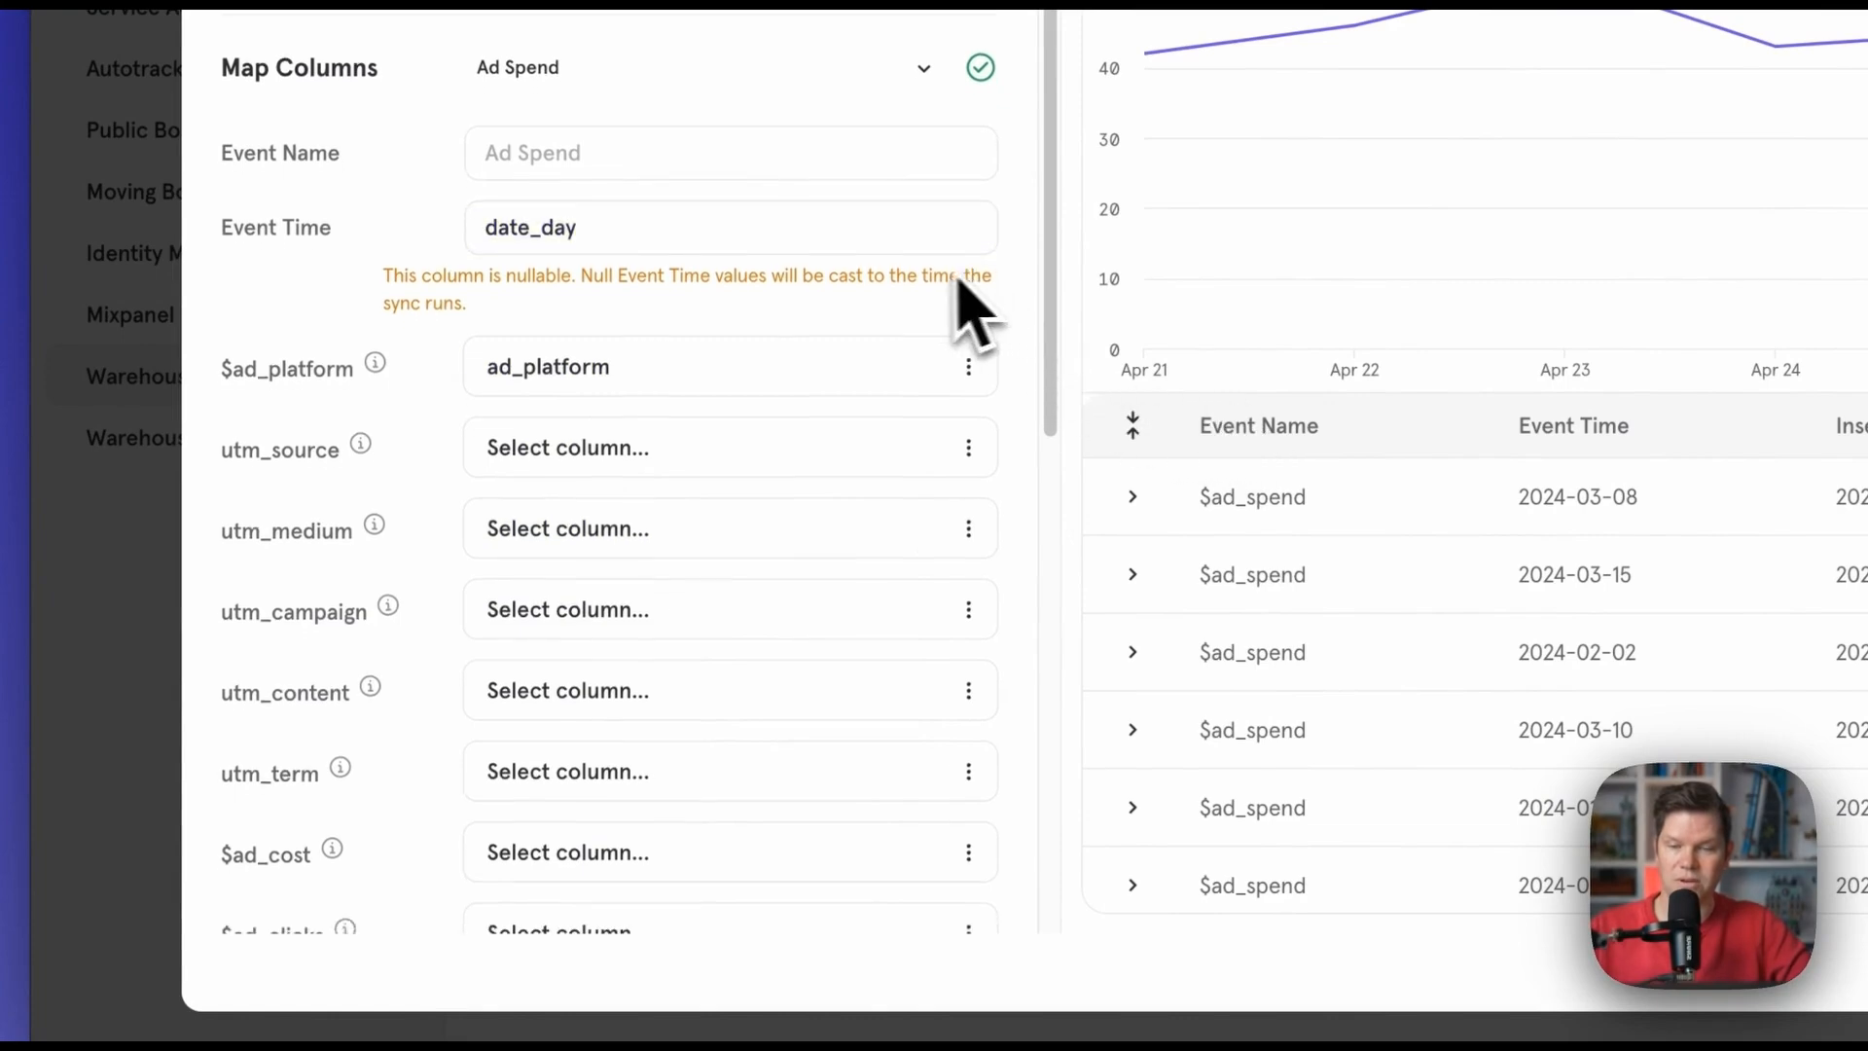
left_click(681, 581)
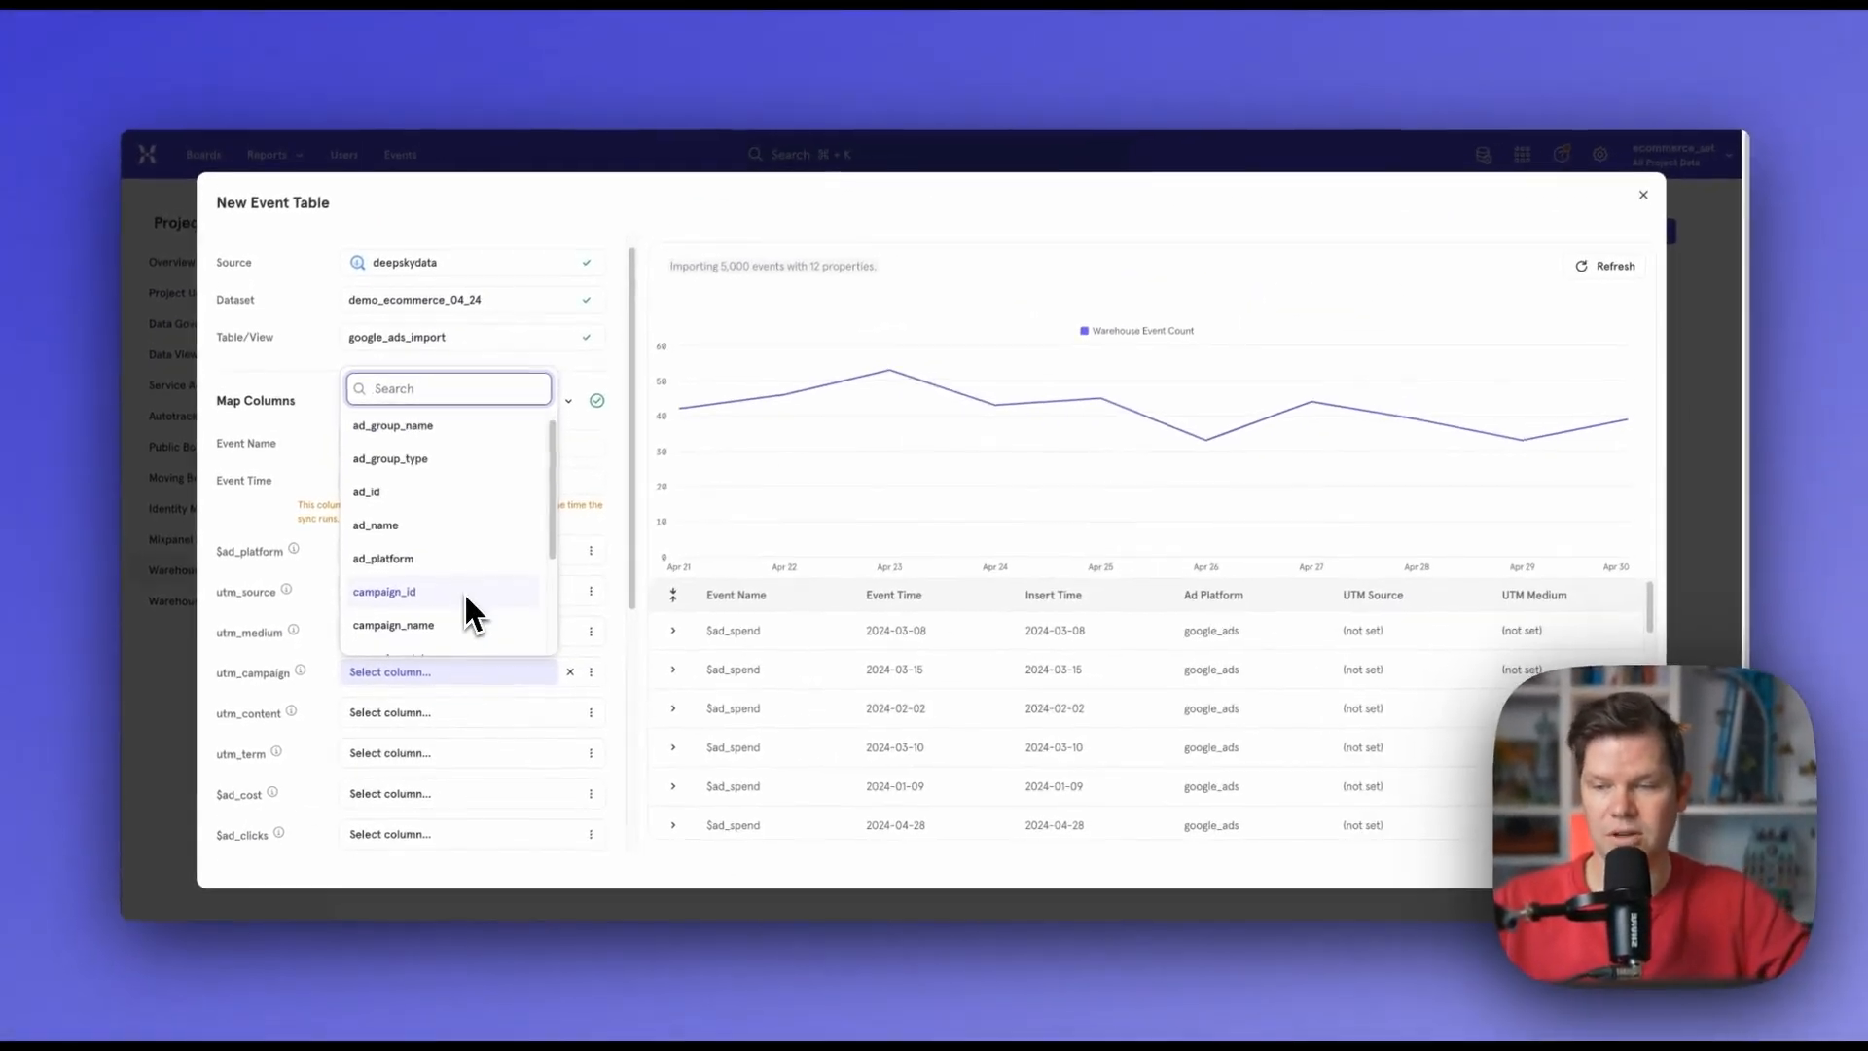
scroll(715, 420, "down", 1)
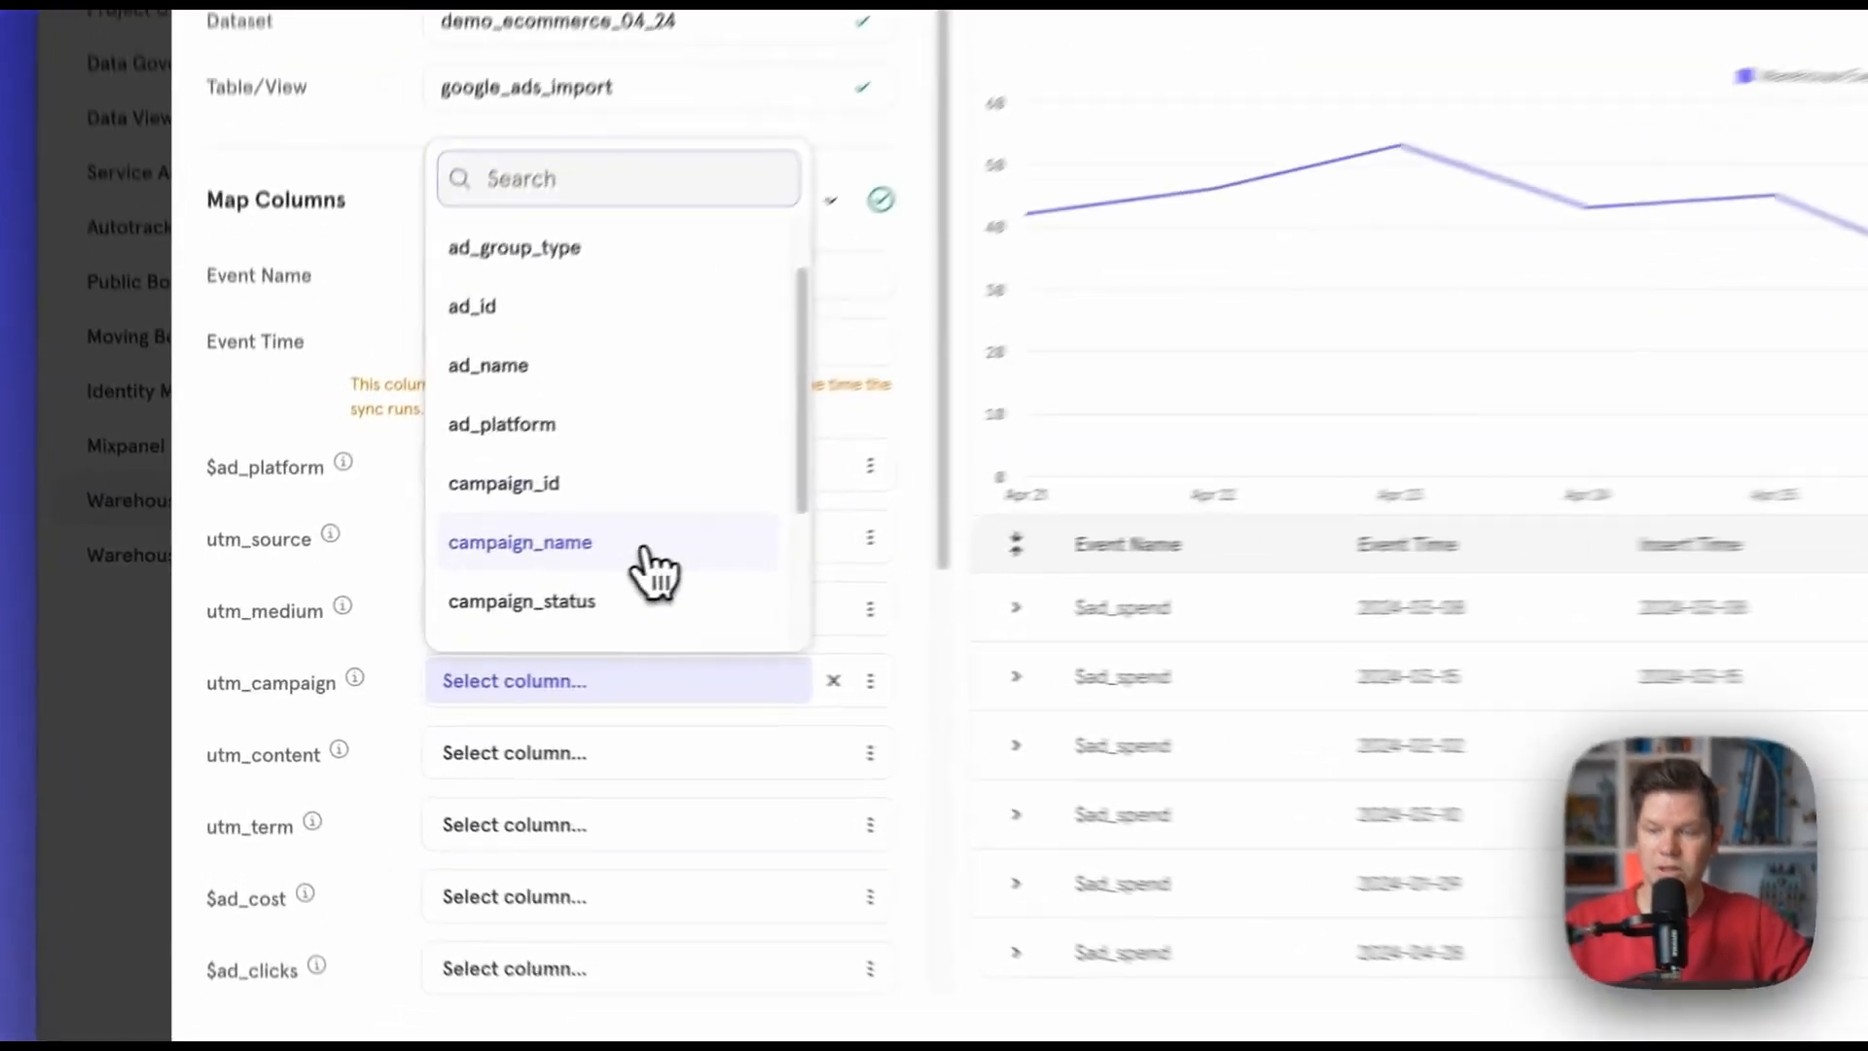
left_click(647, 560)
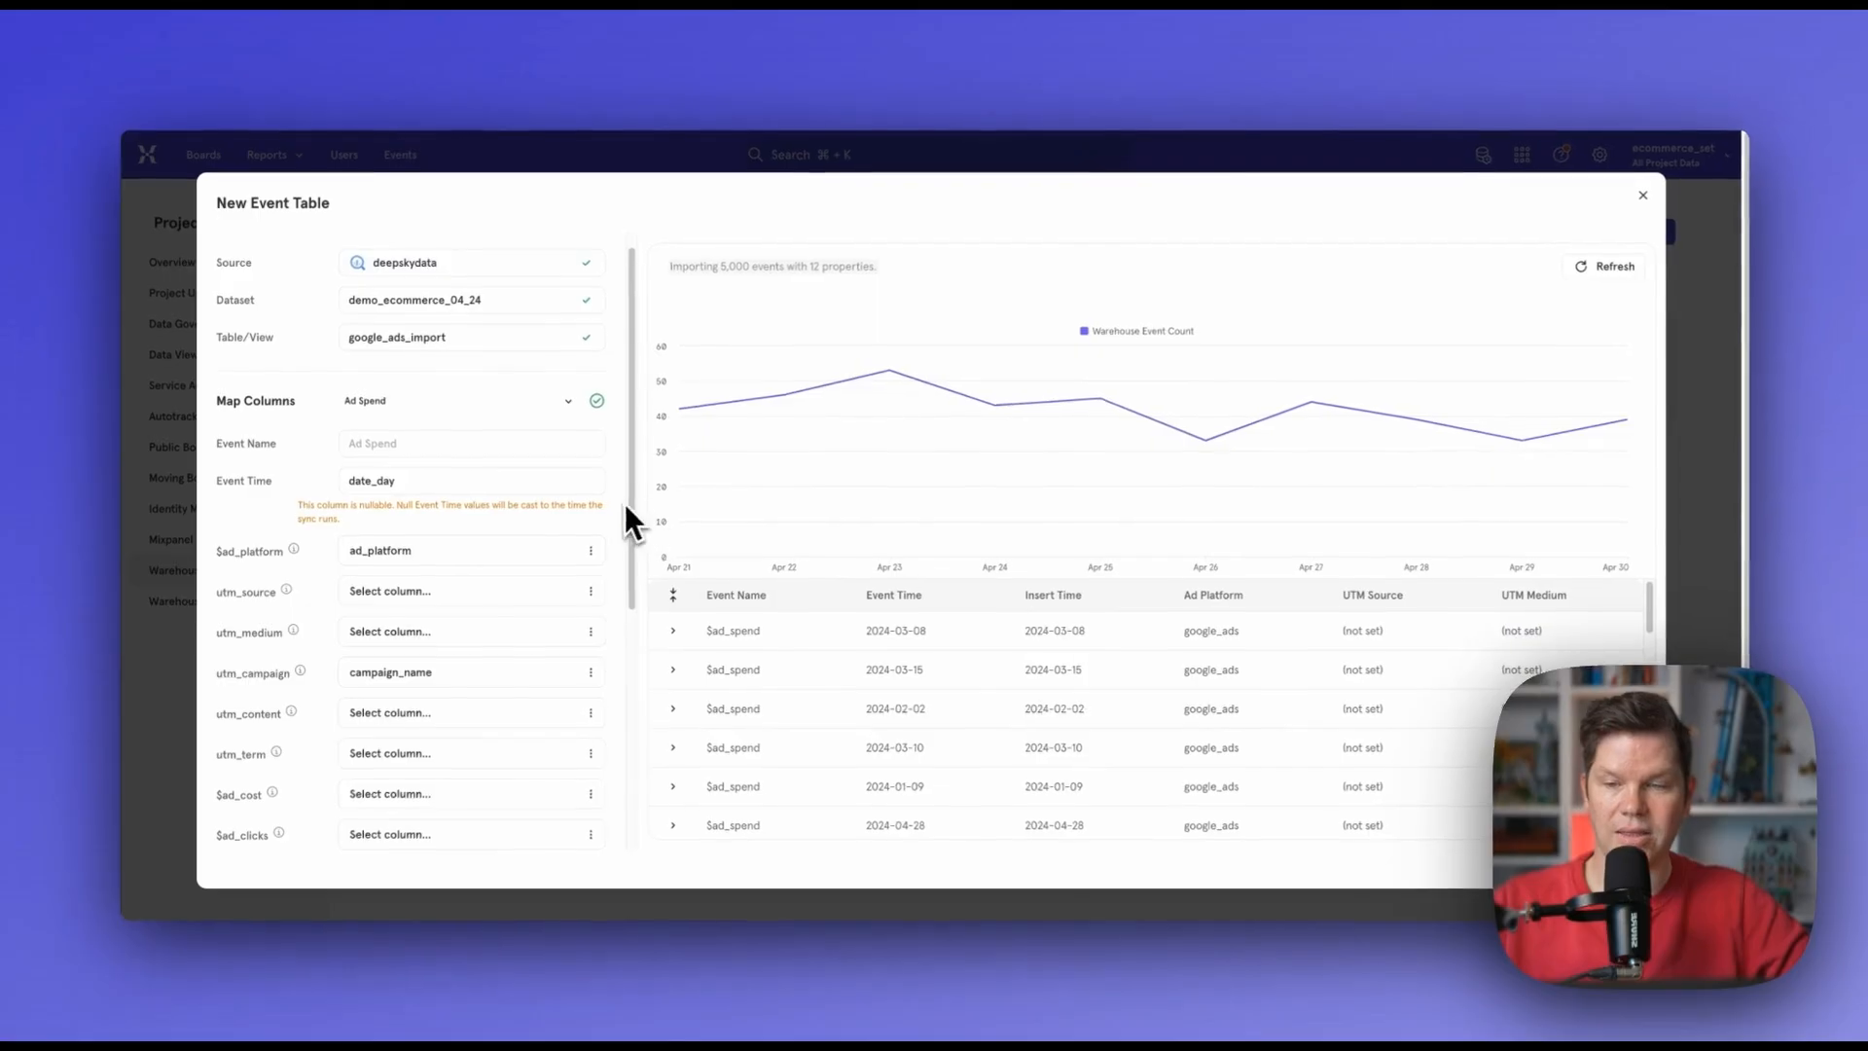
- Map the $ad_cost property to the spend column
scroll(616, 531, "down", 1)
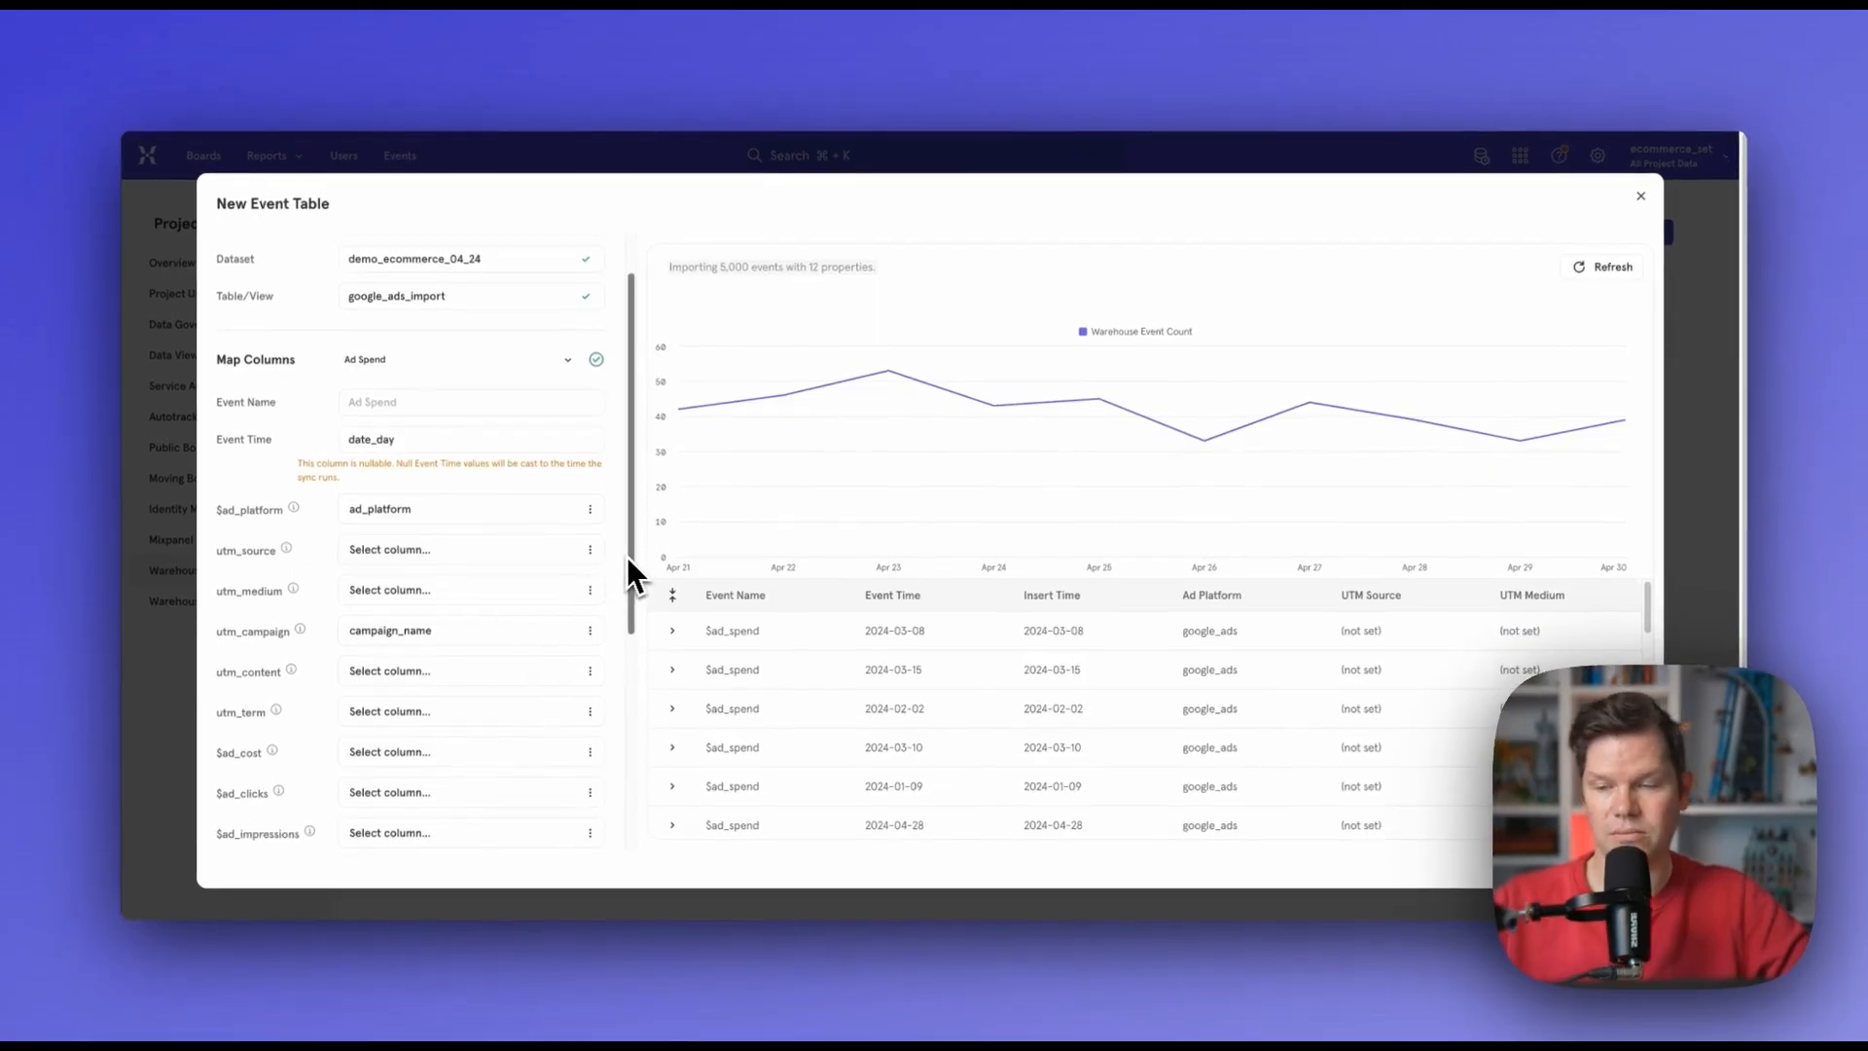
scroll(629, 556, "down", 1)
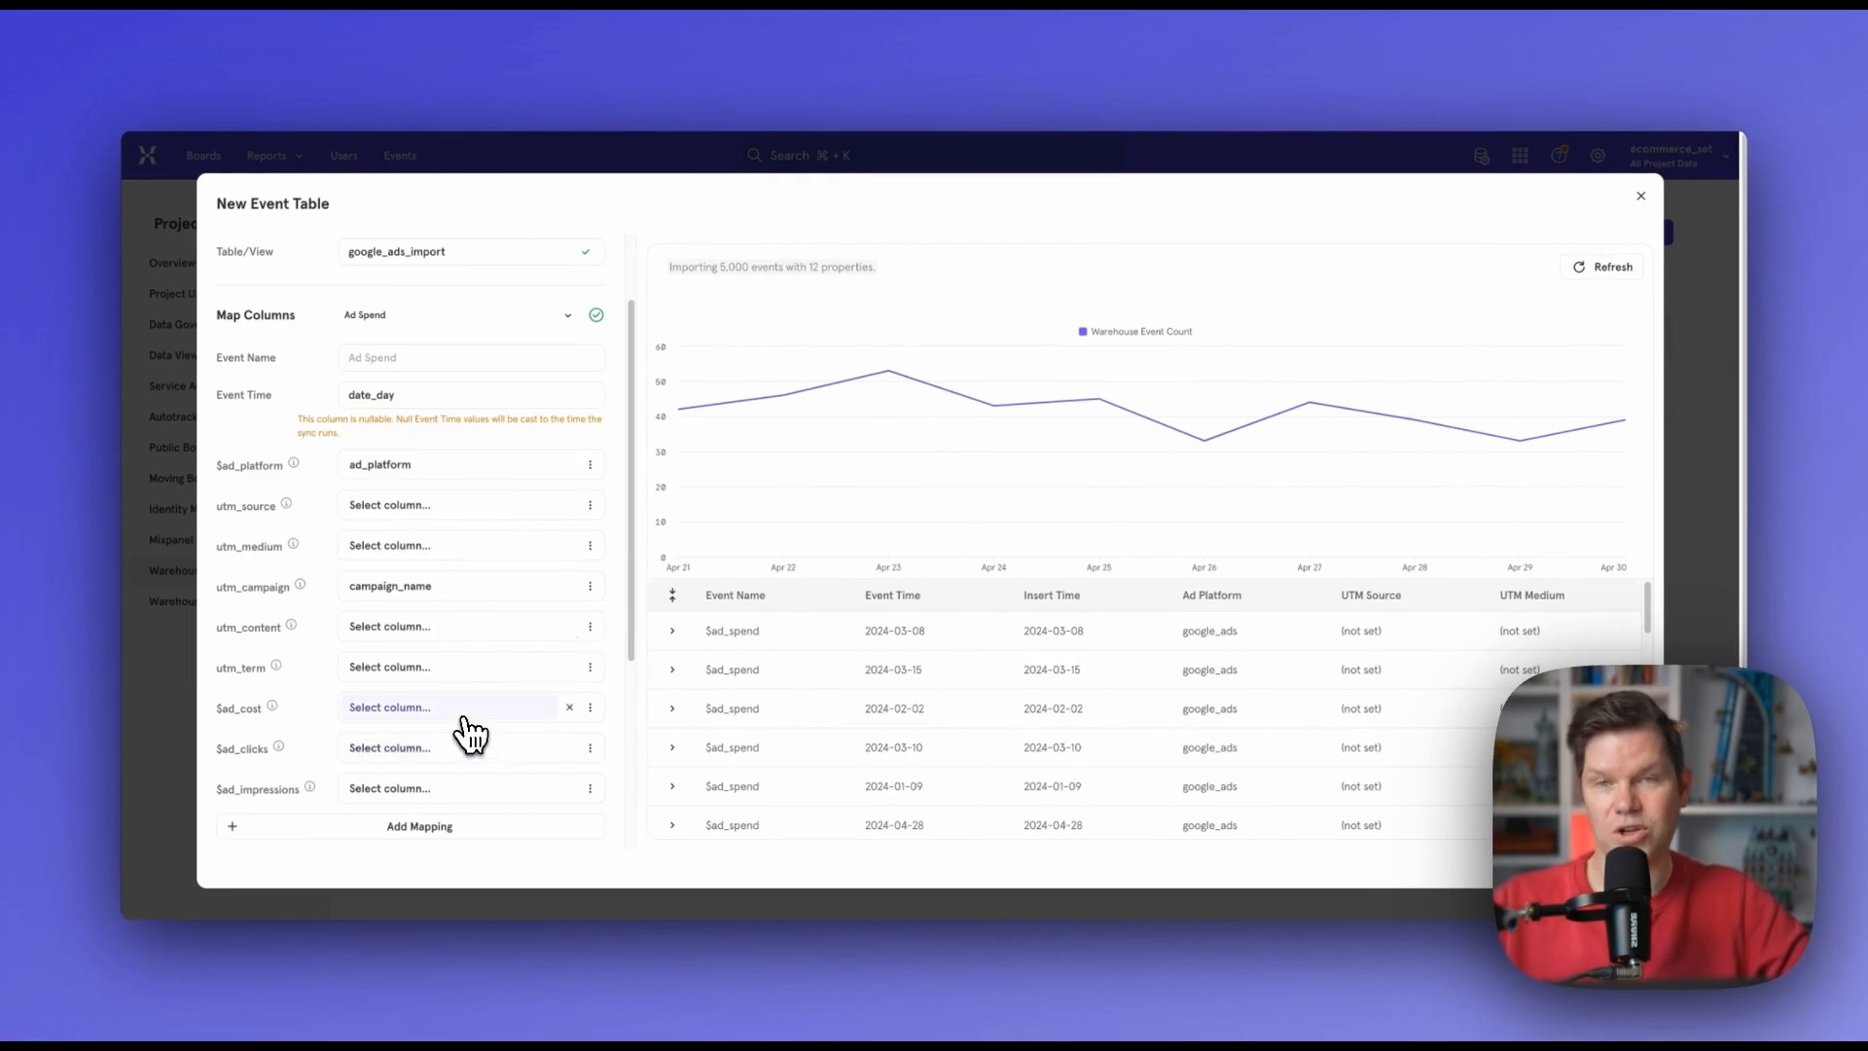
left_click(471, 727)
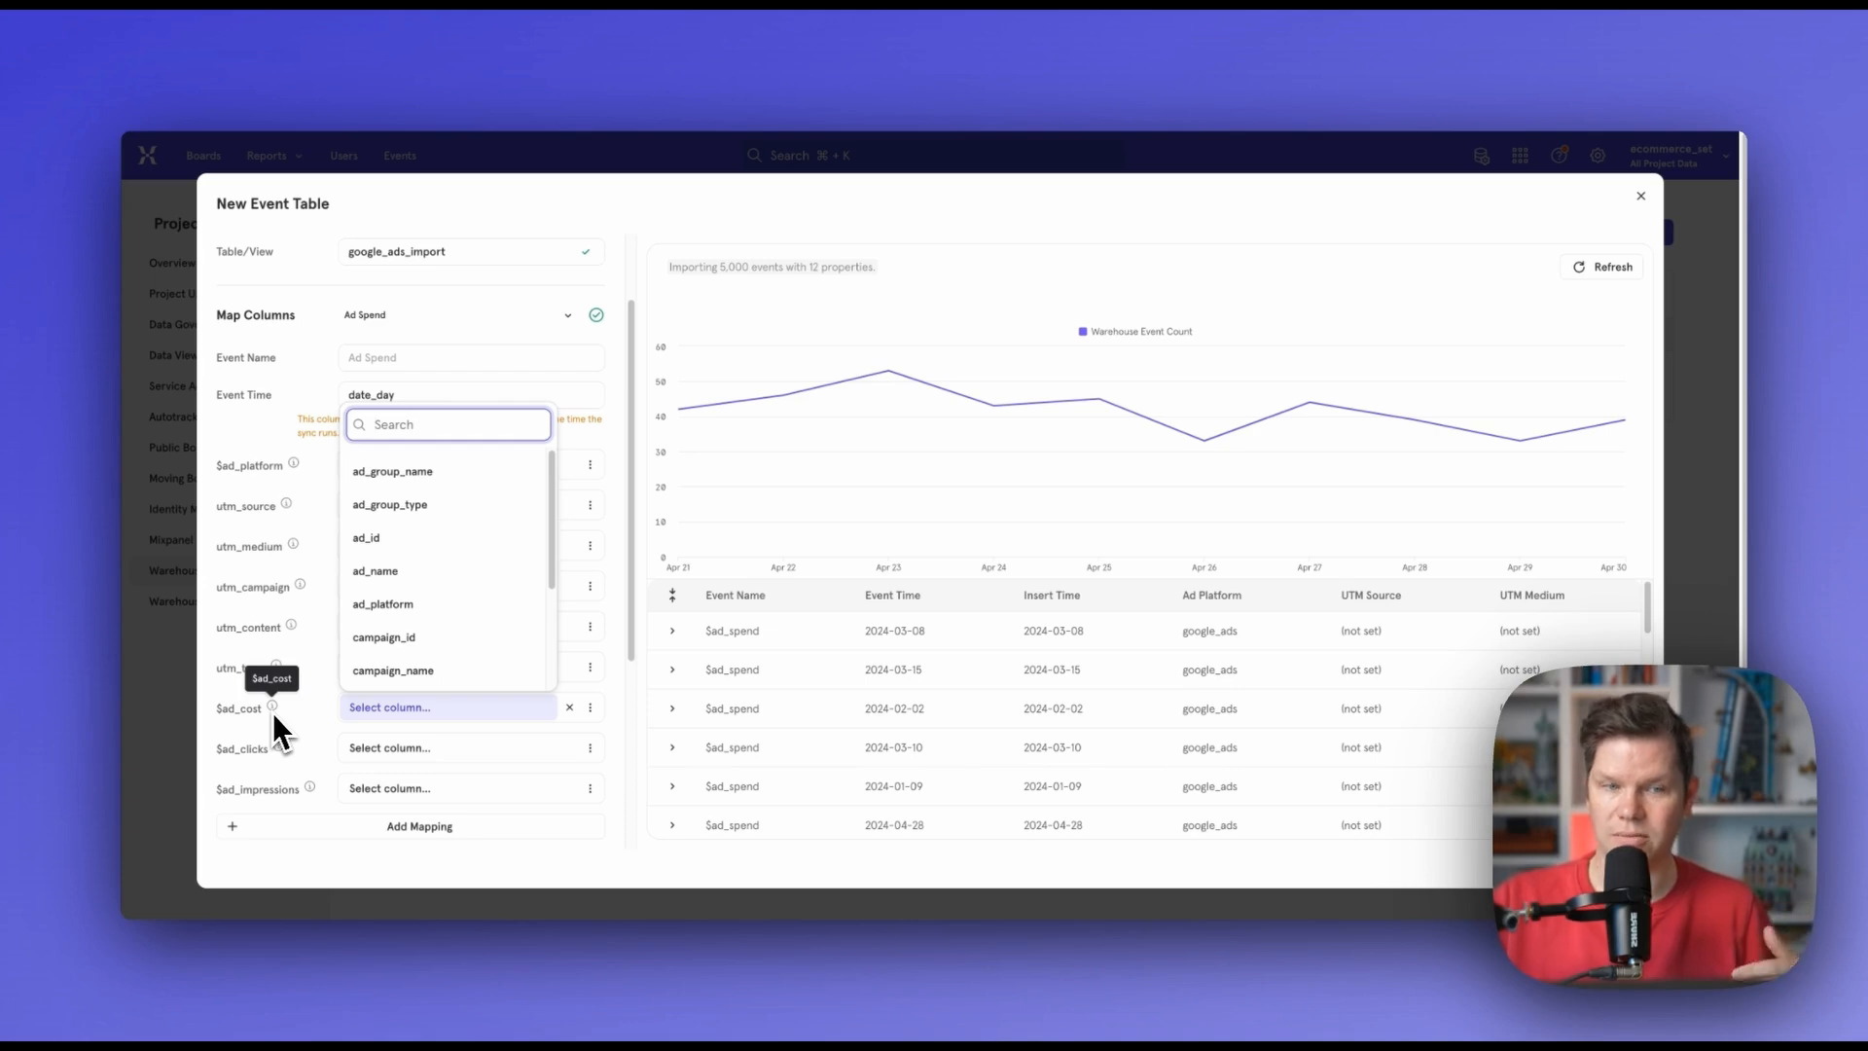
scroll(457, 555, "down", 2)
scroll(470, 574, "up", 2)
scroll(470, 574, "down", 3)
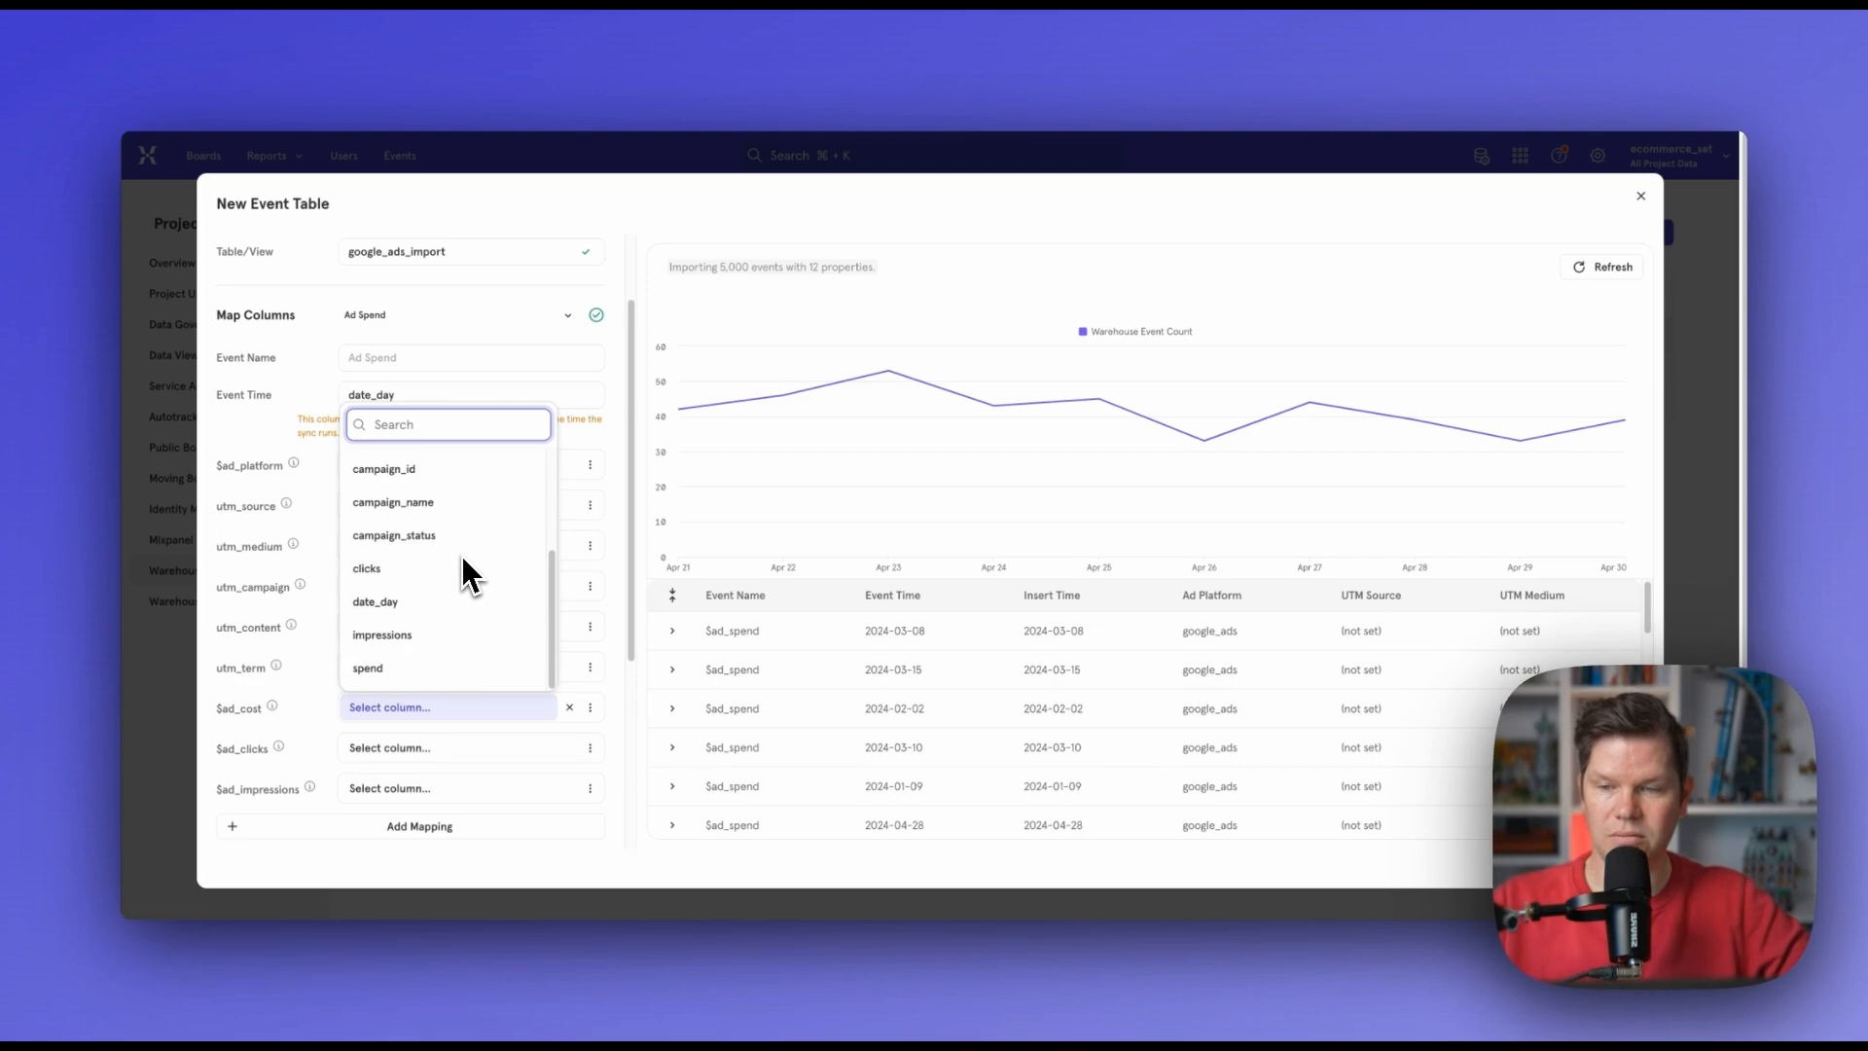
scroll(451, 575, "up", 3)
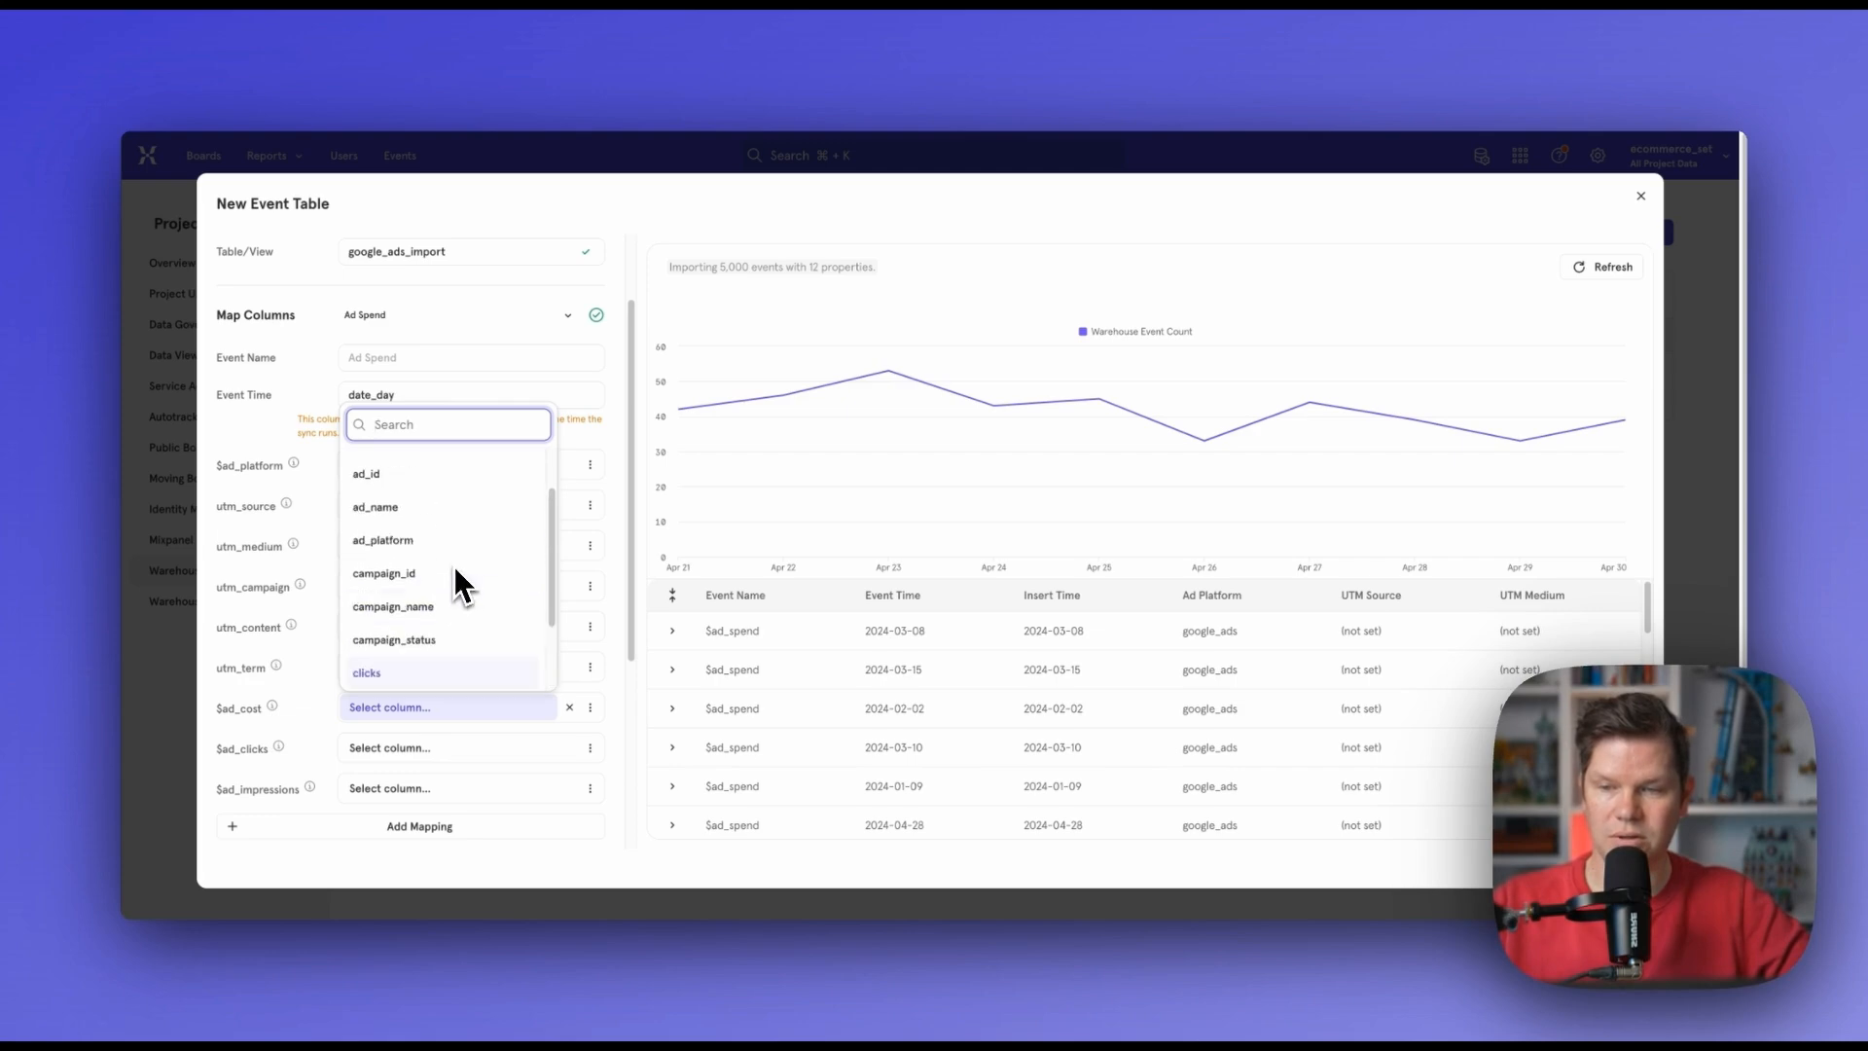
scroll(455, 576, "down", 3)
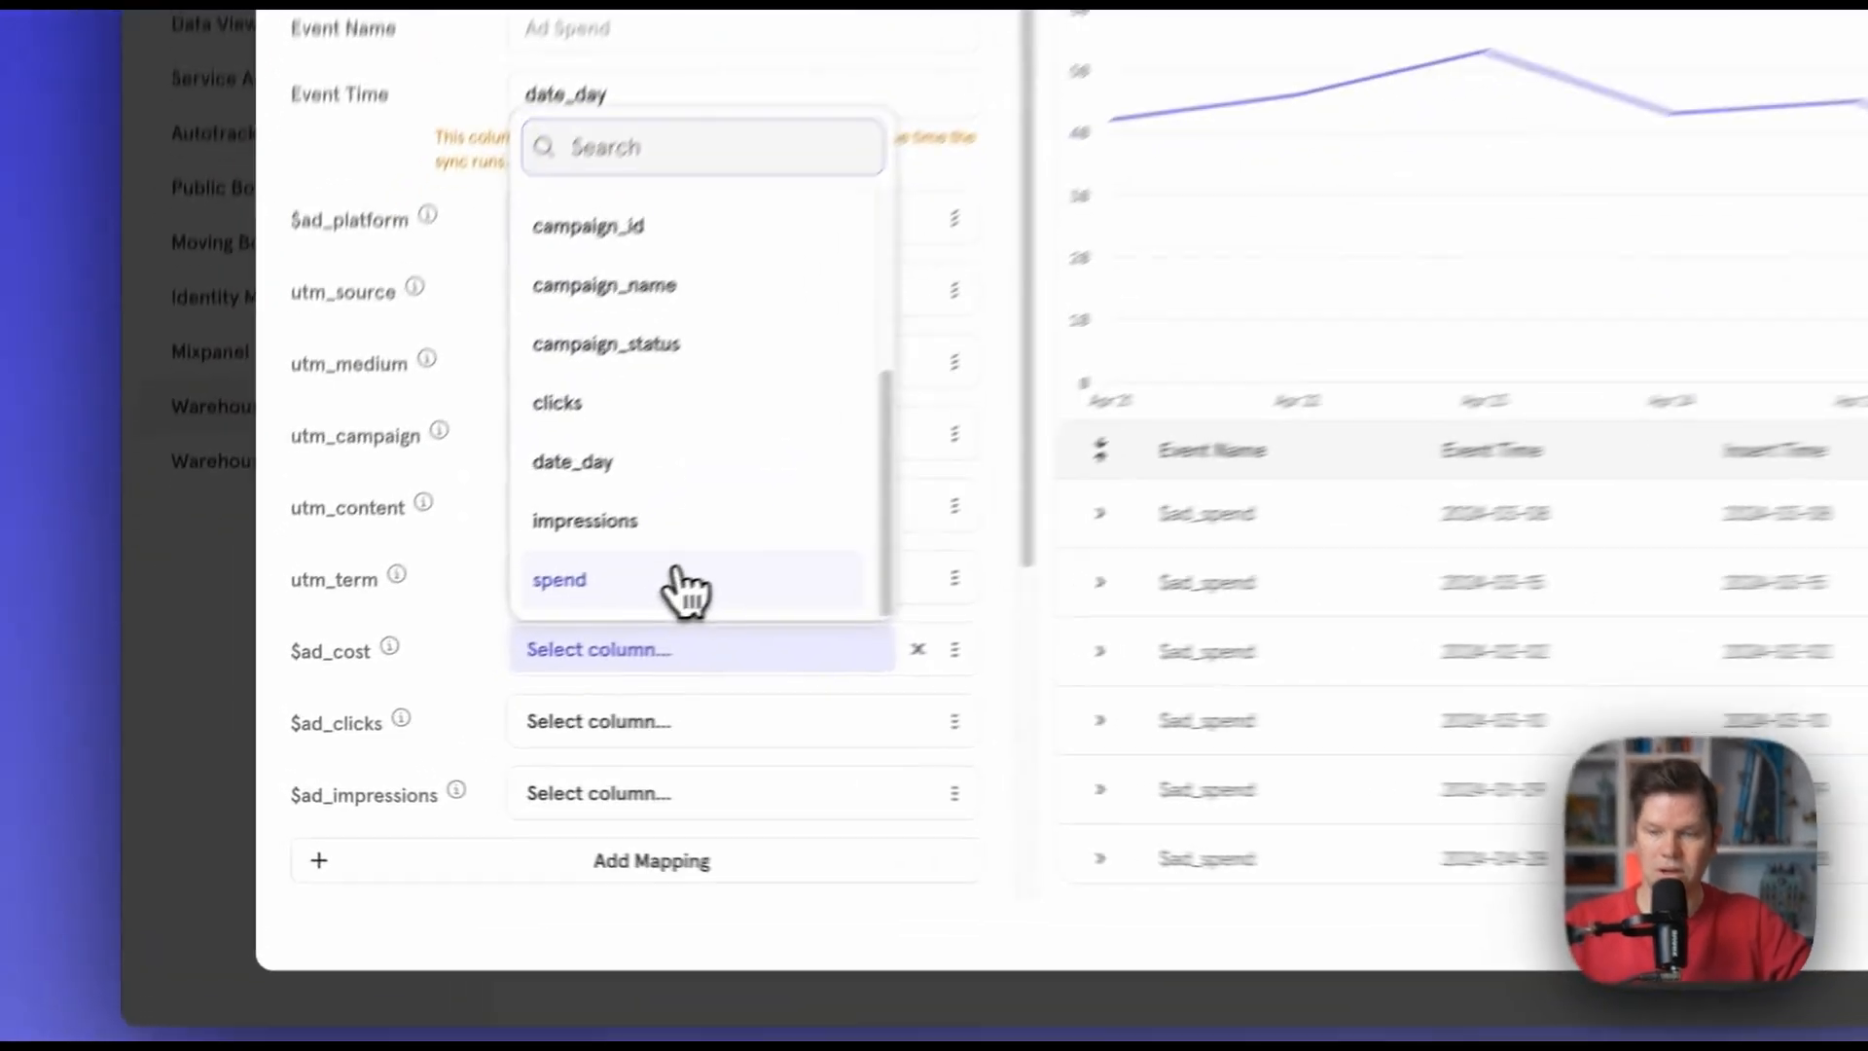
left_click(425, 669)
- Map $ad_clicks to the clicks column and $ad_impressions to impressions, and review the sync settings and column mappings
left_click(817, 715)
scroll(839, 515, "down", 4)
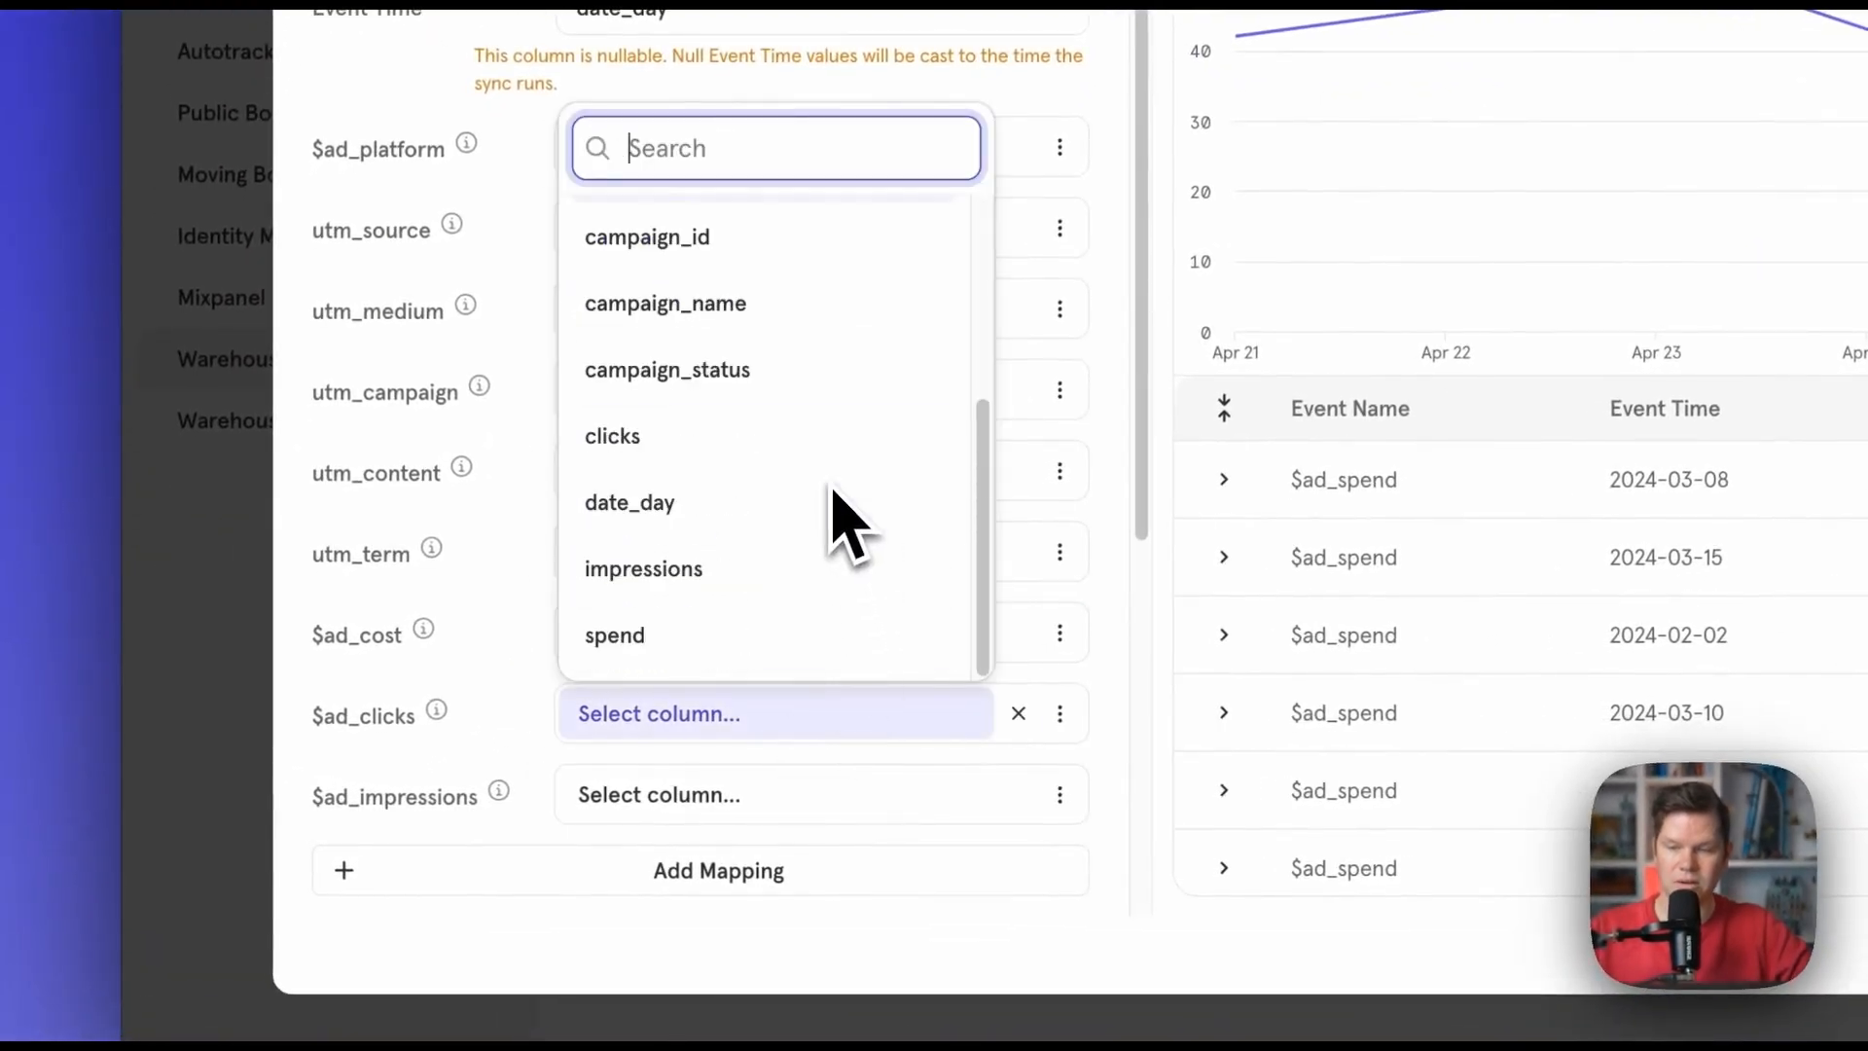
left_click(784, 436)
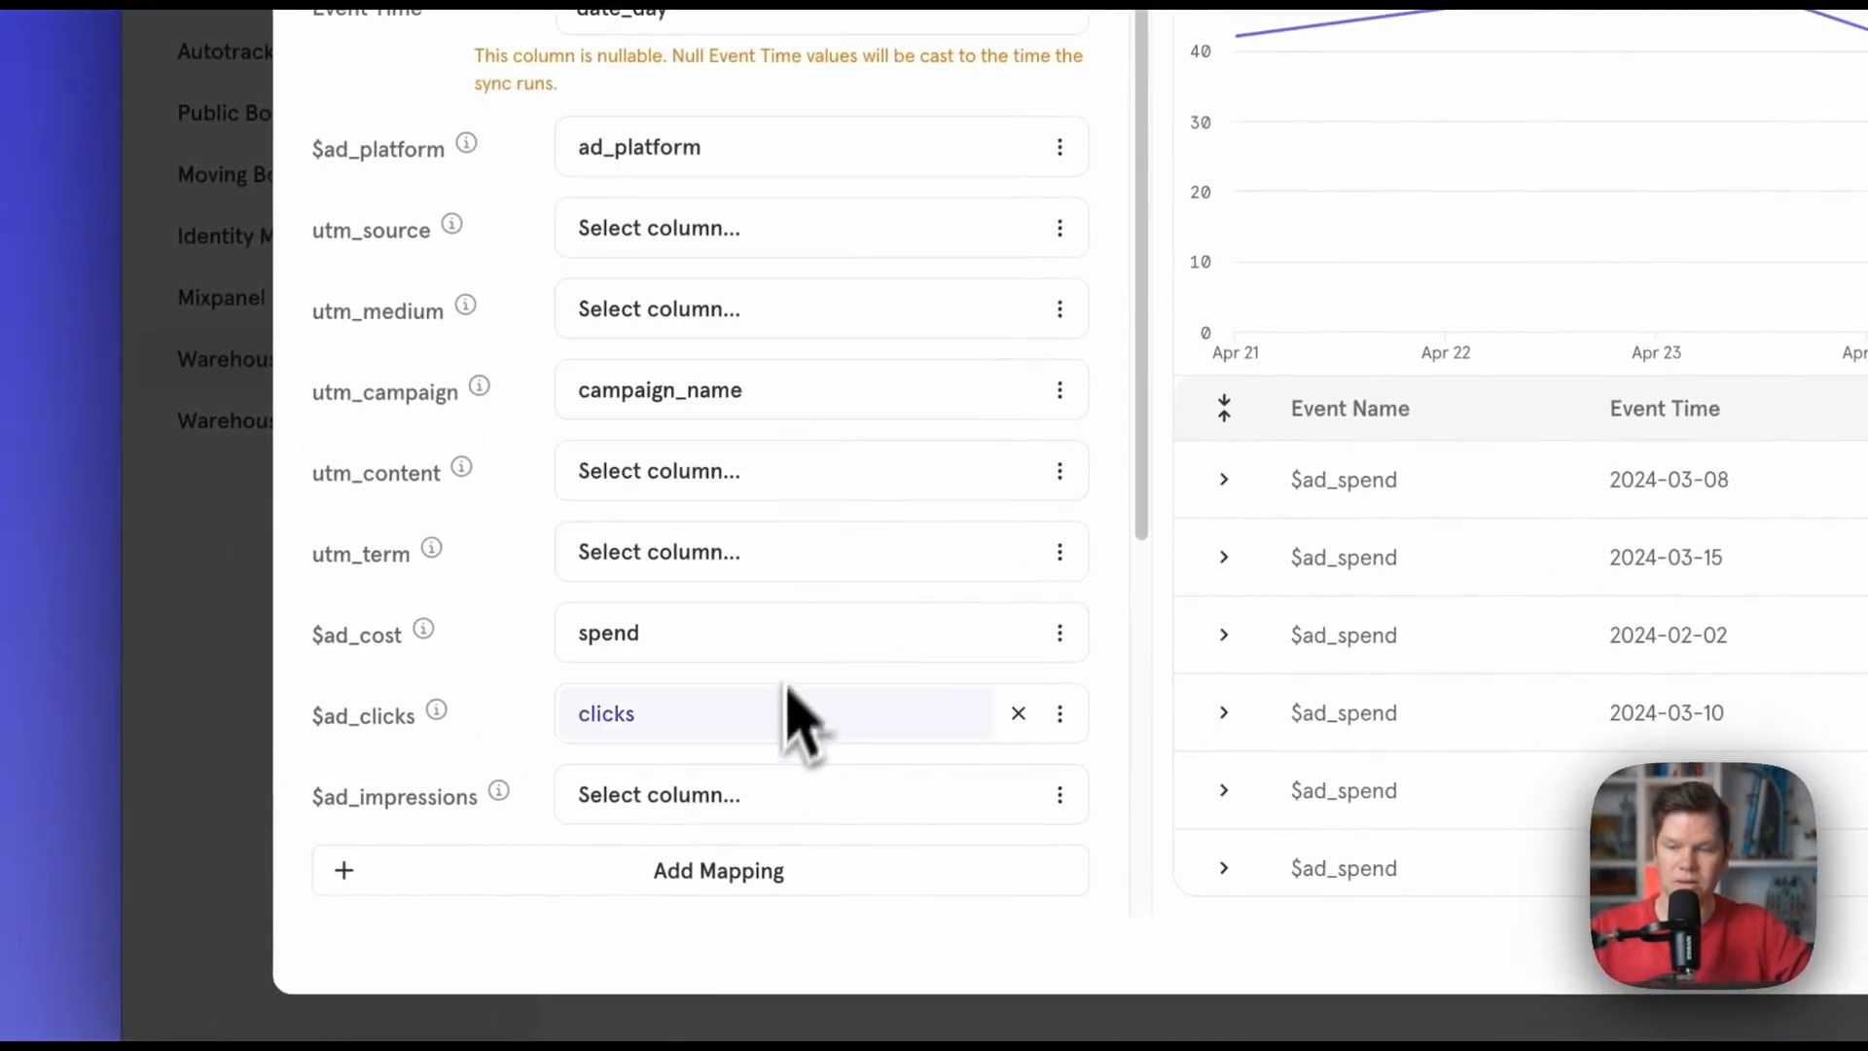
left_click(764, 713)
left_click(769, 795)
scroll(805, 613, "down", 1)
left_click(763, 715)
scroll(876, 596, "down", 5)
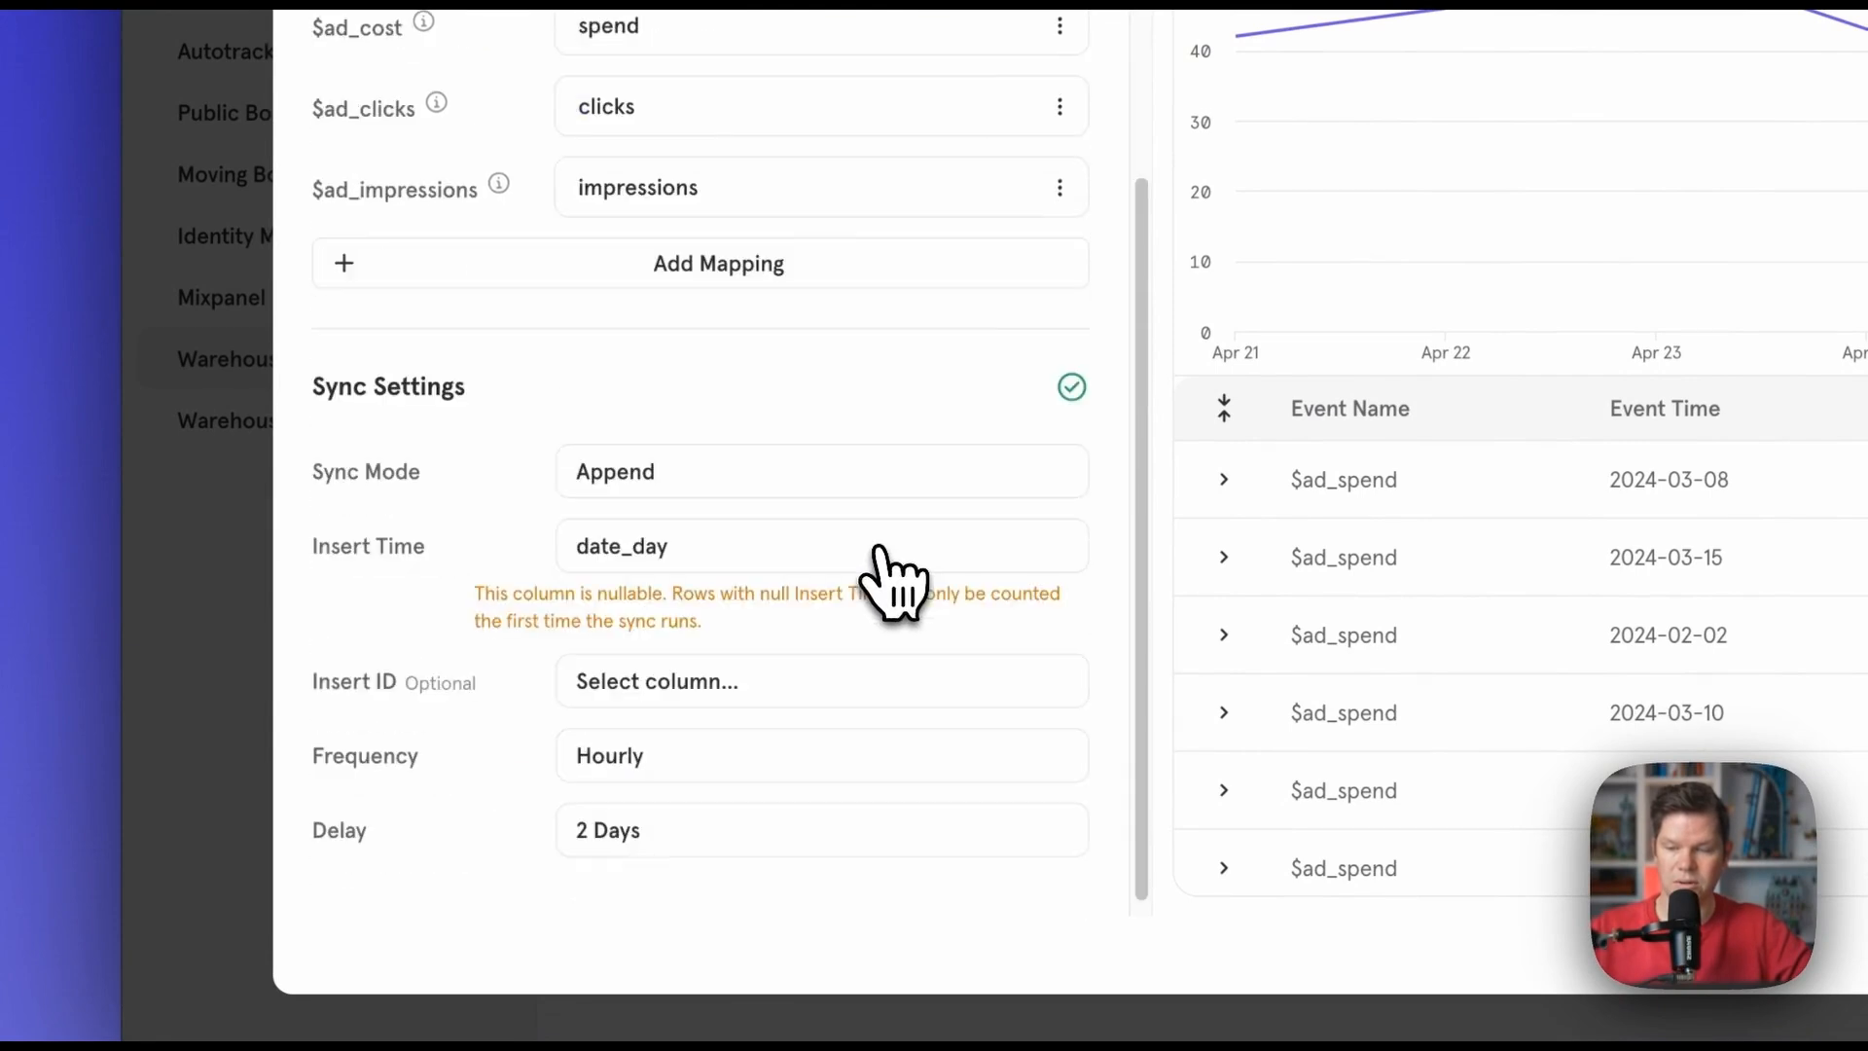
scroll(888, 583, "up", 5)
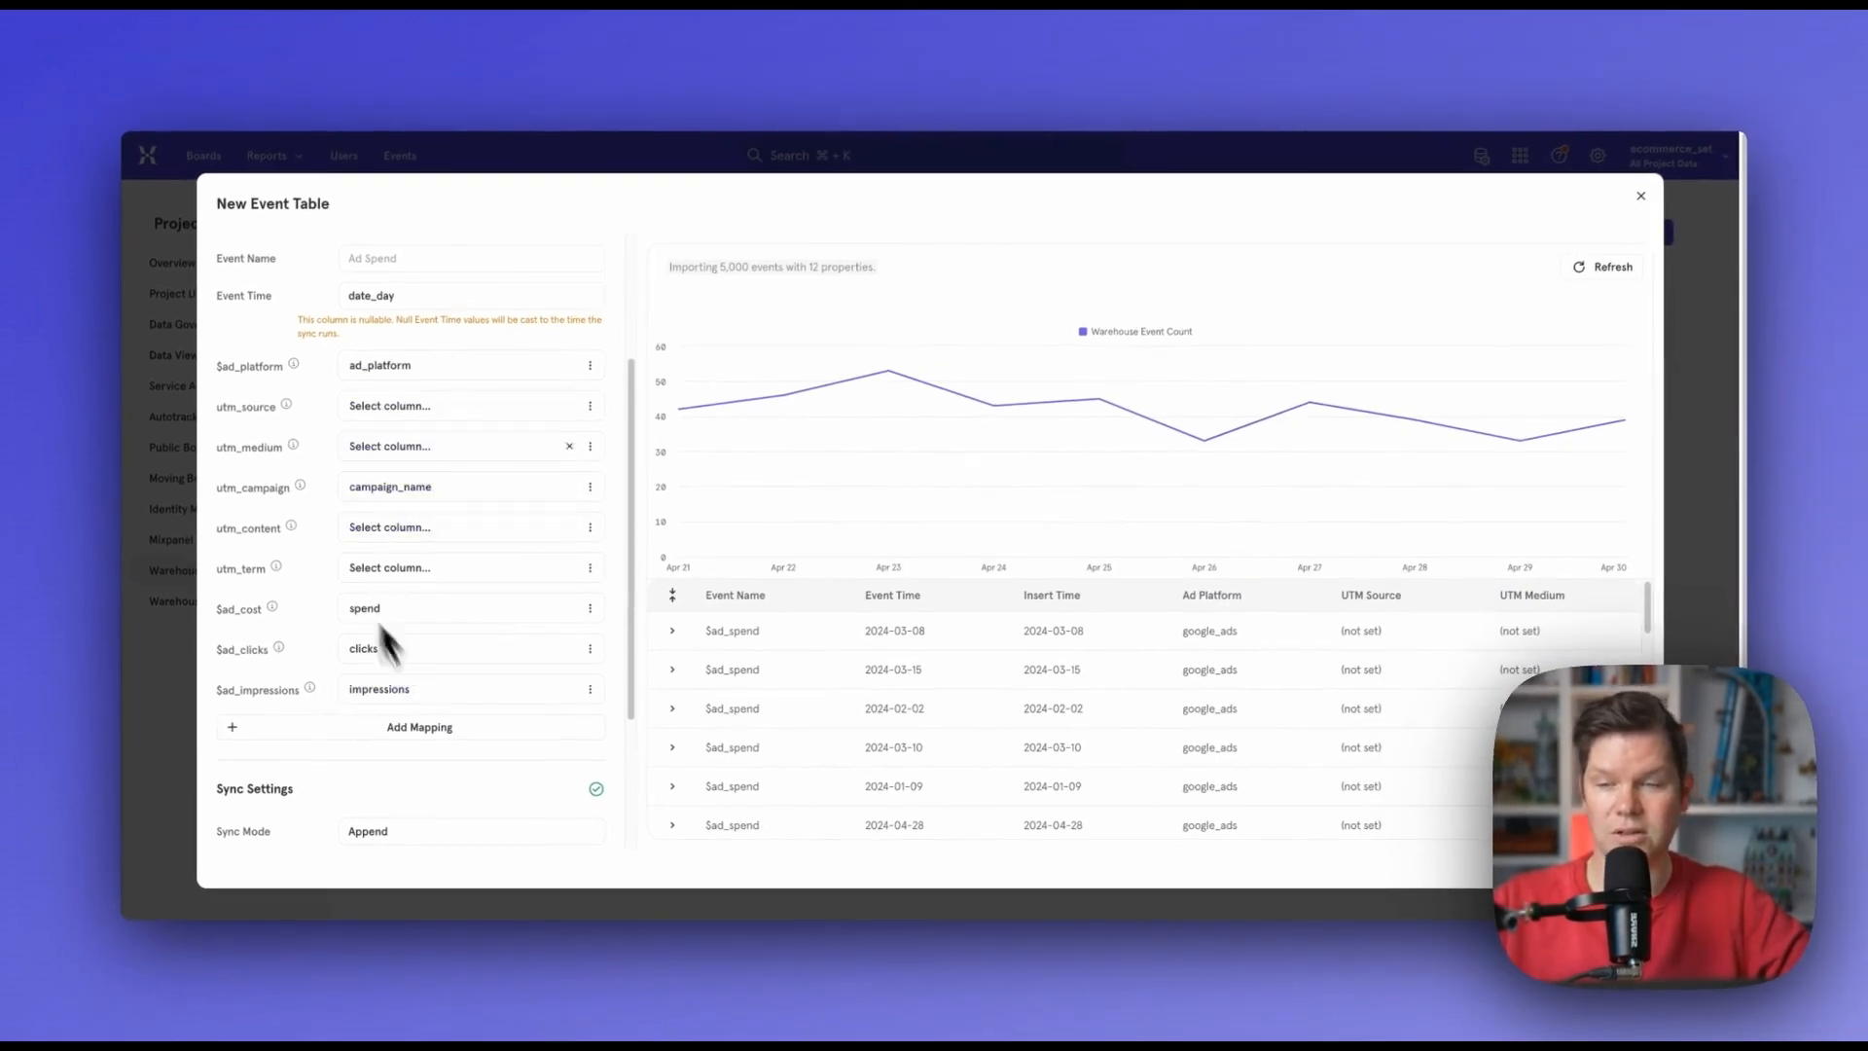
scroll(476, 458, "up", 3)
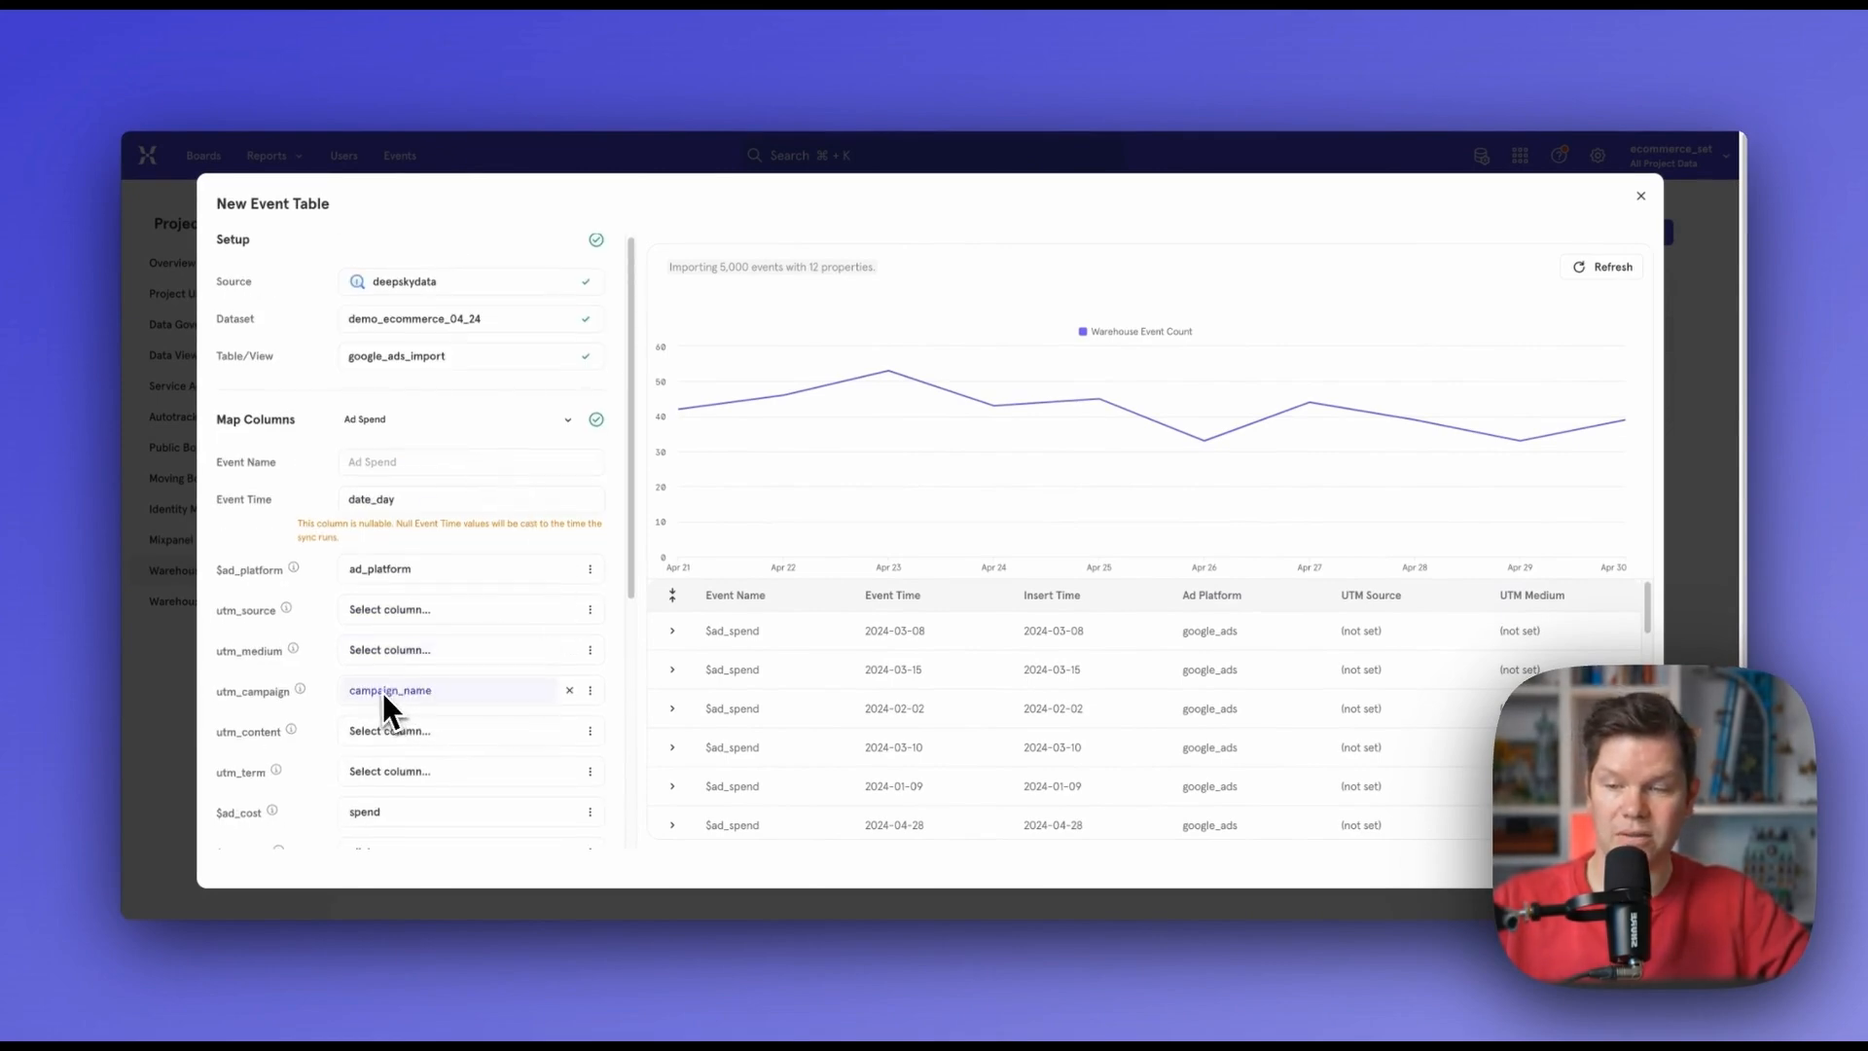
- Set the google_ads_import table's sync mode to One Time and create the event table
scroll(467, 681, "down", 2)
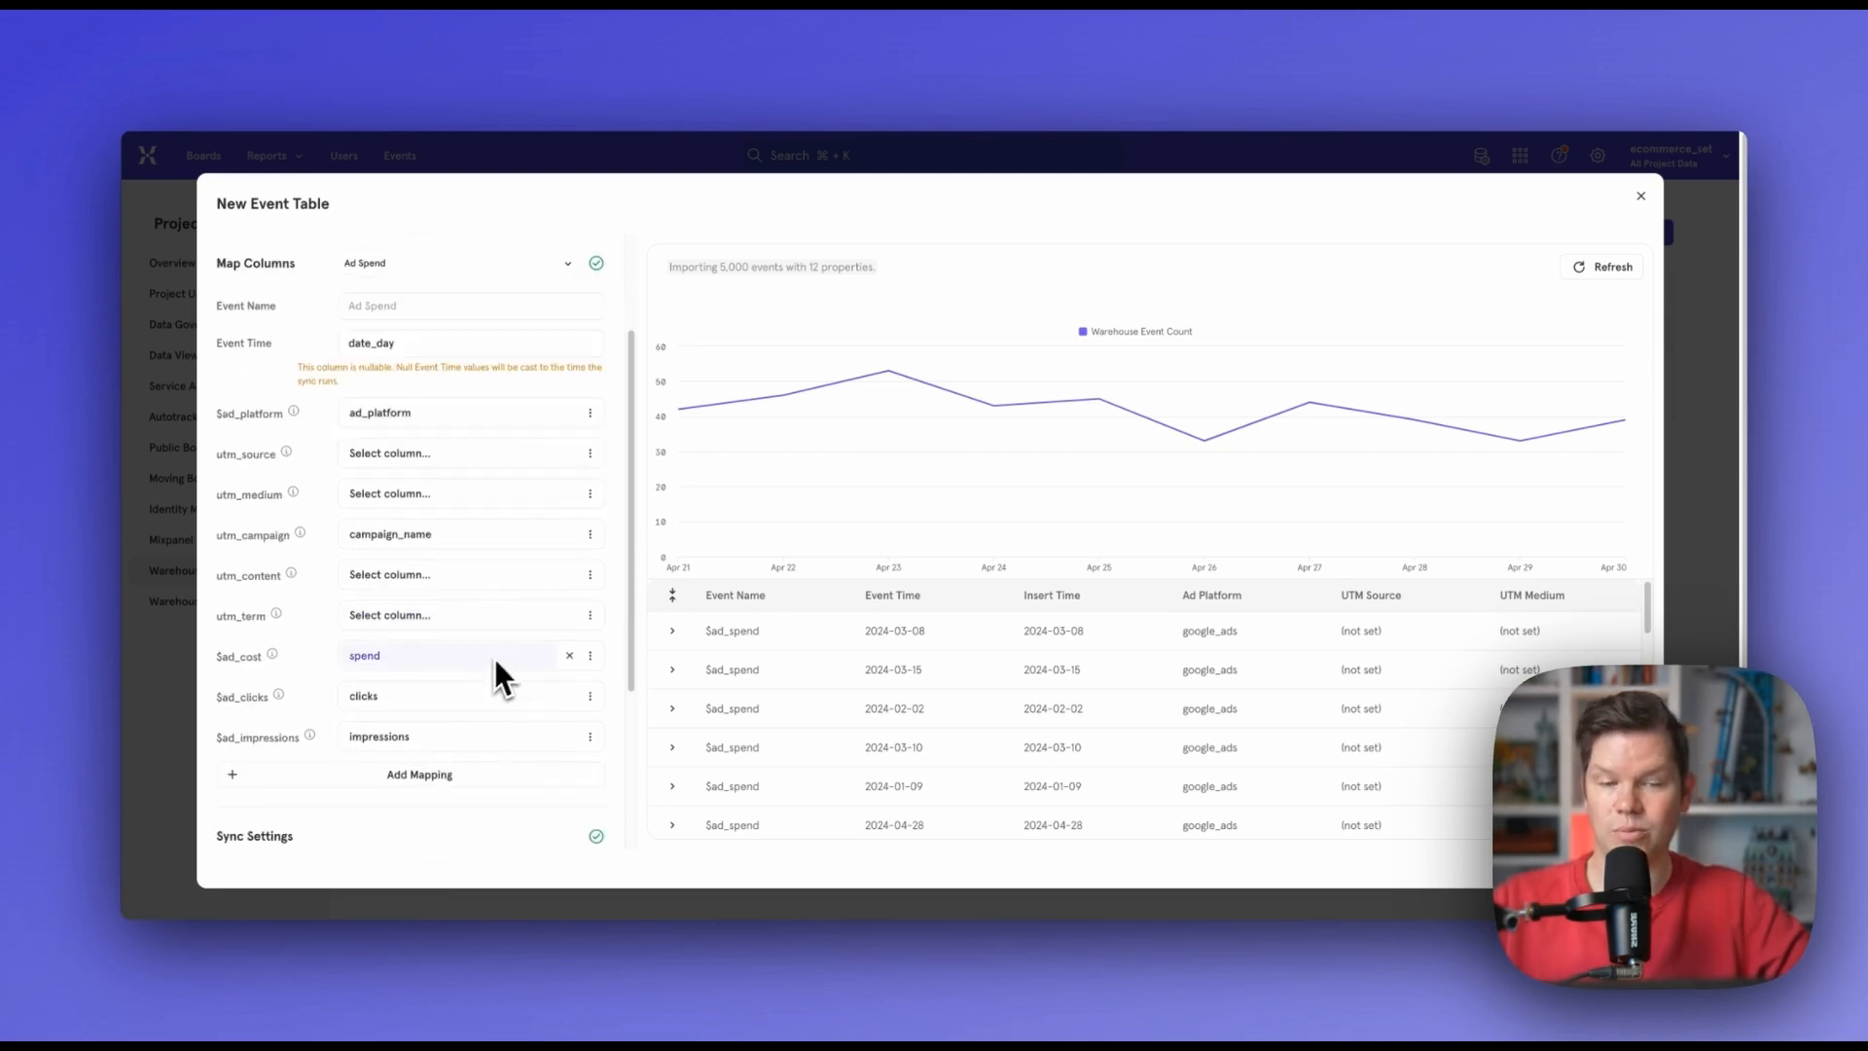
scroll(453, 613, "down", 2)
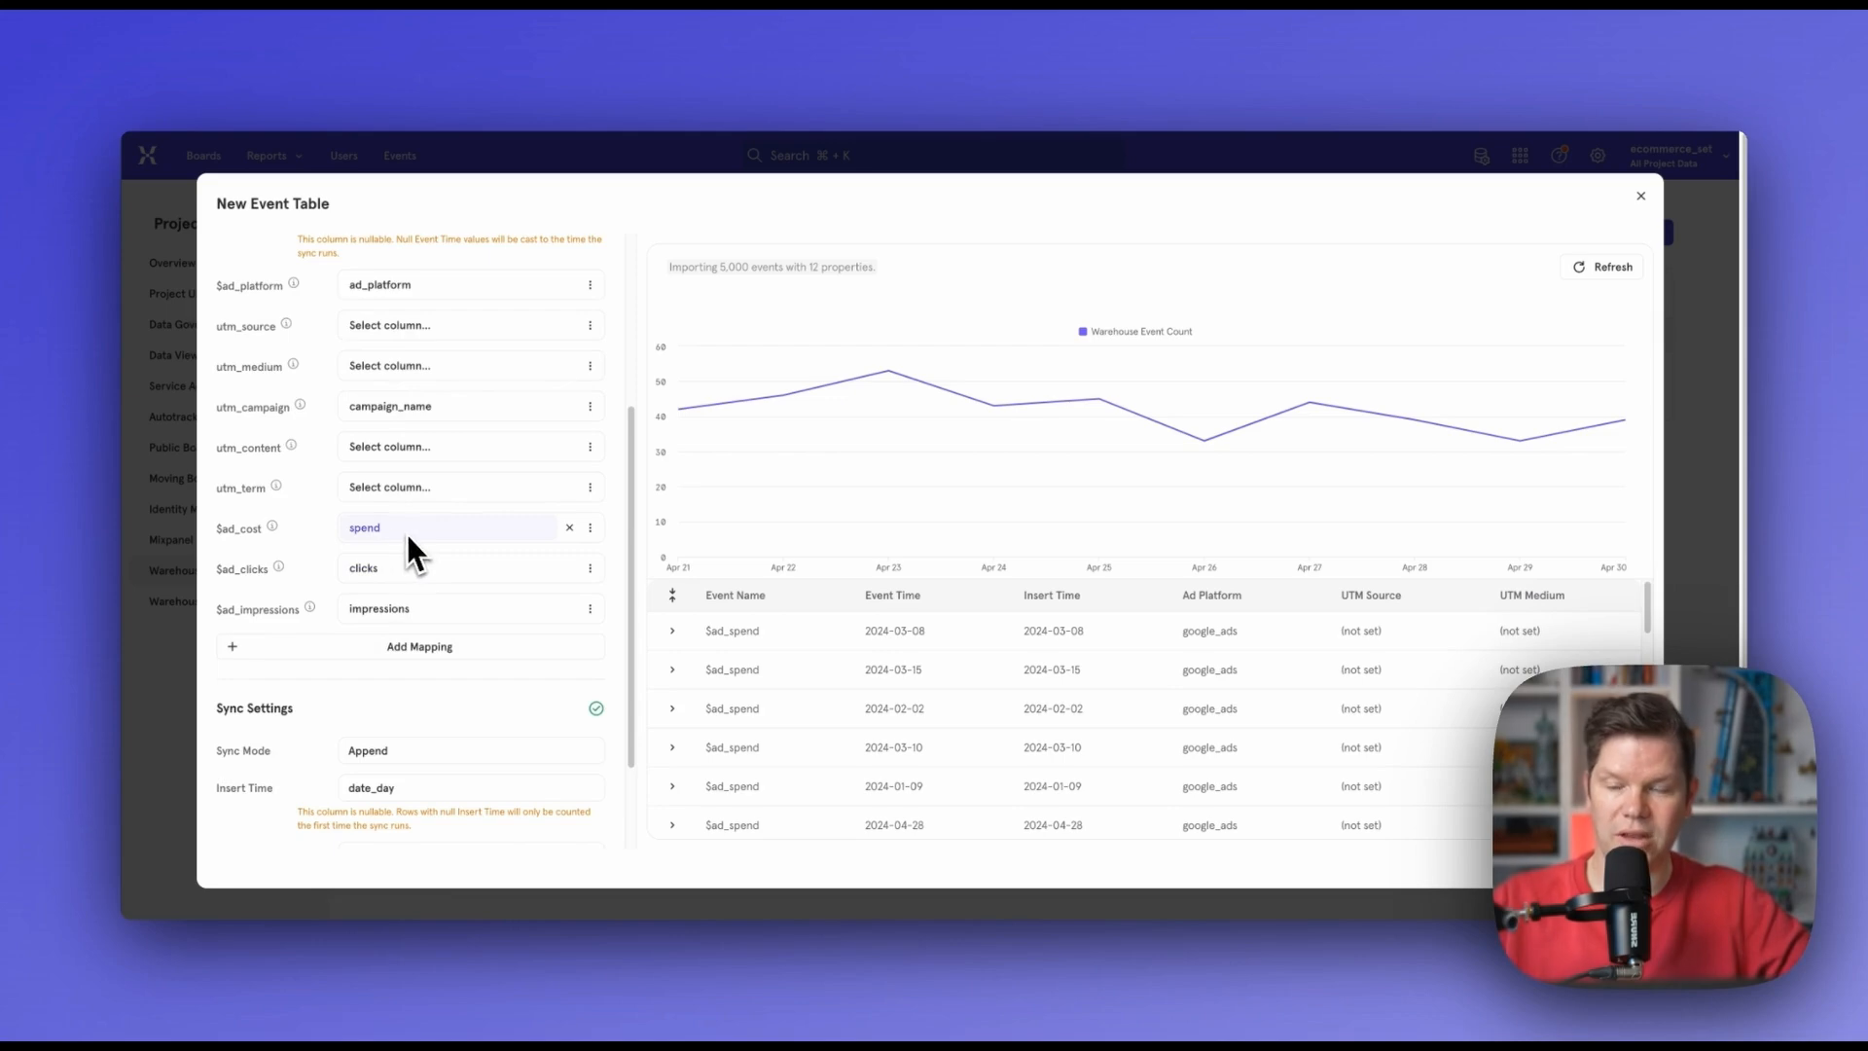
scroll(523, 744, "down", 2)
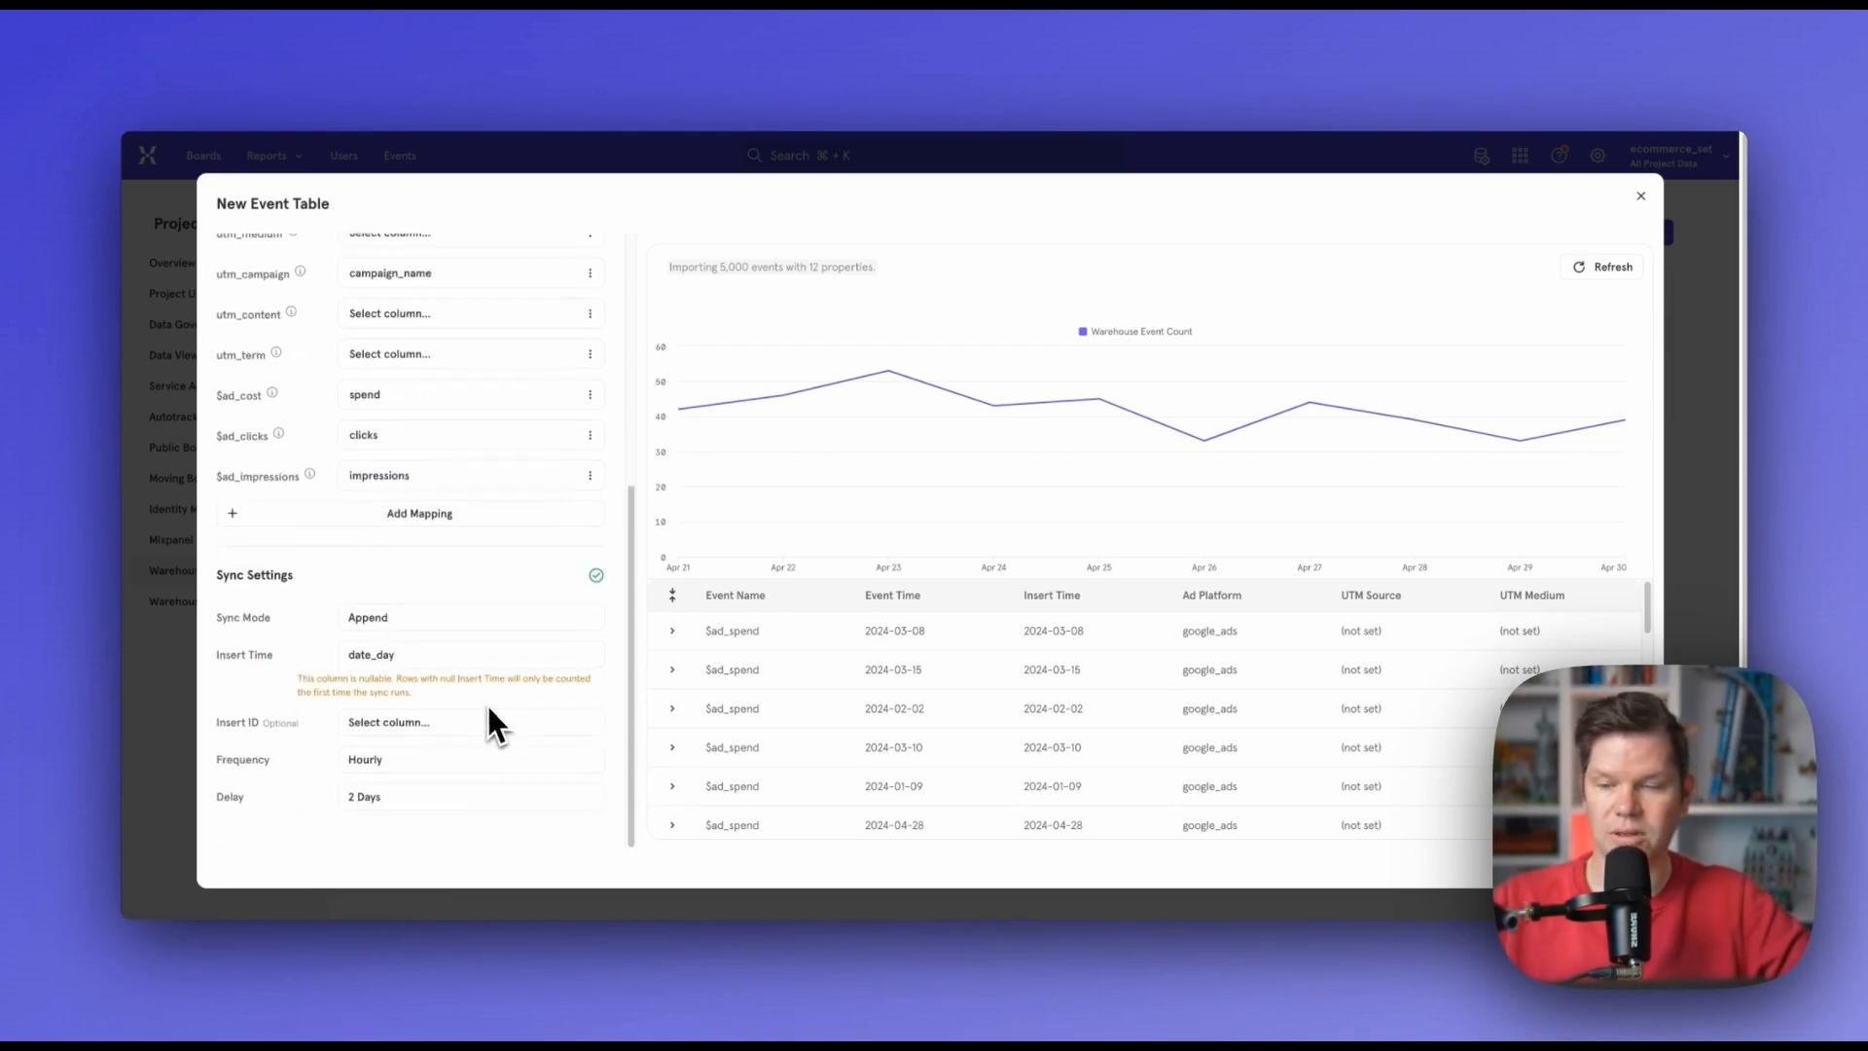
left_click(463, 615)
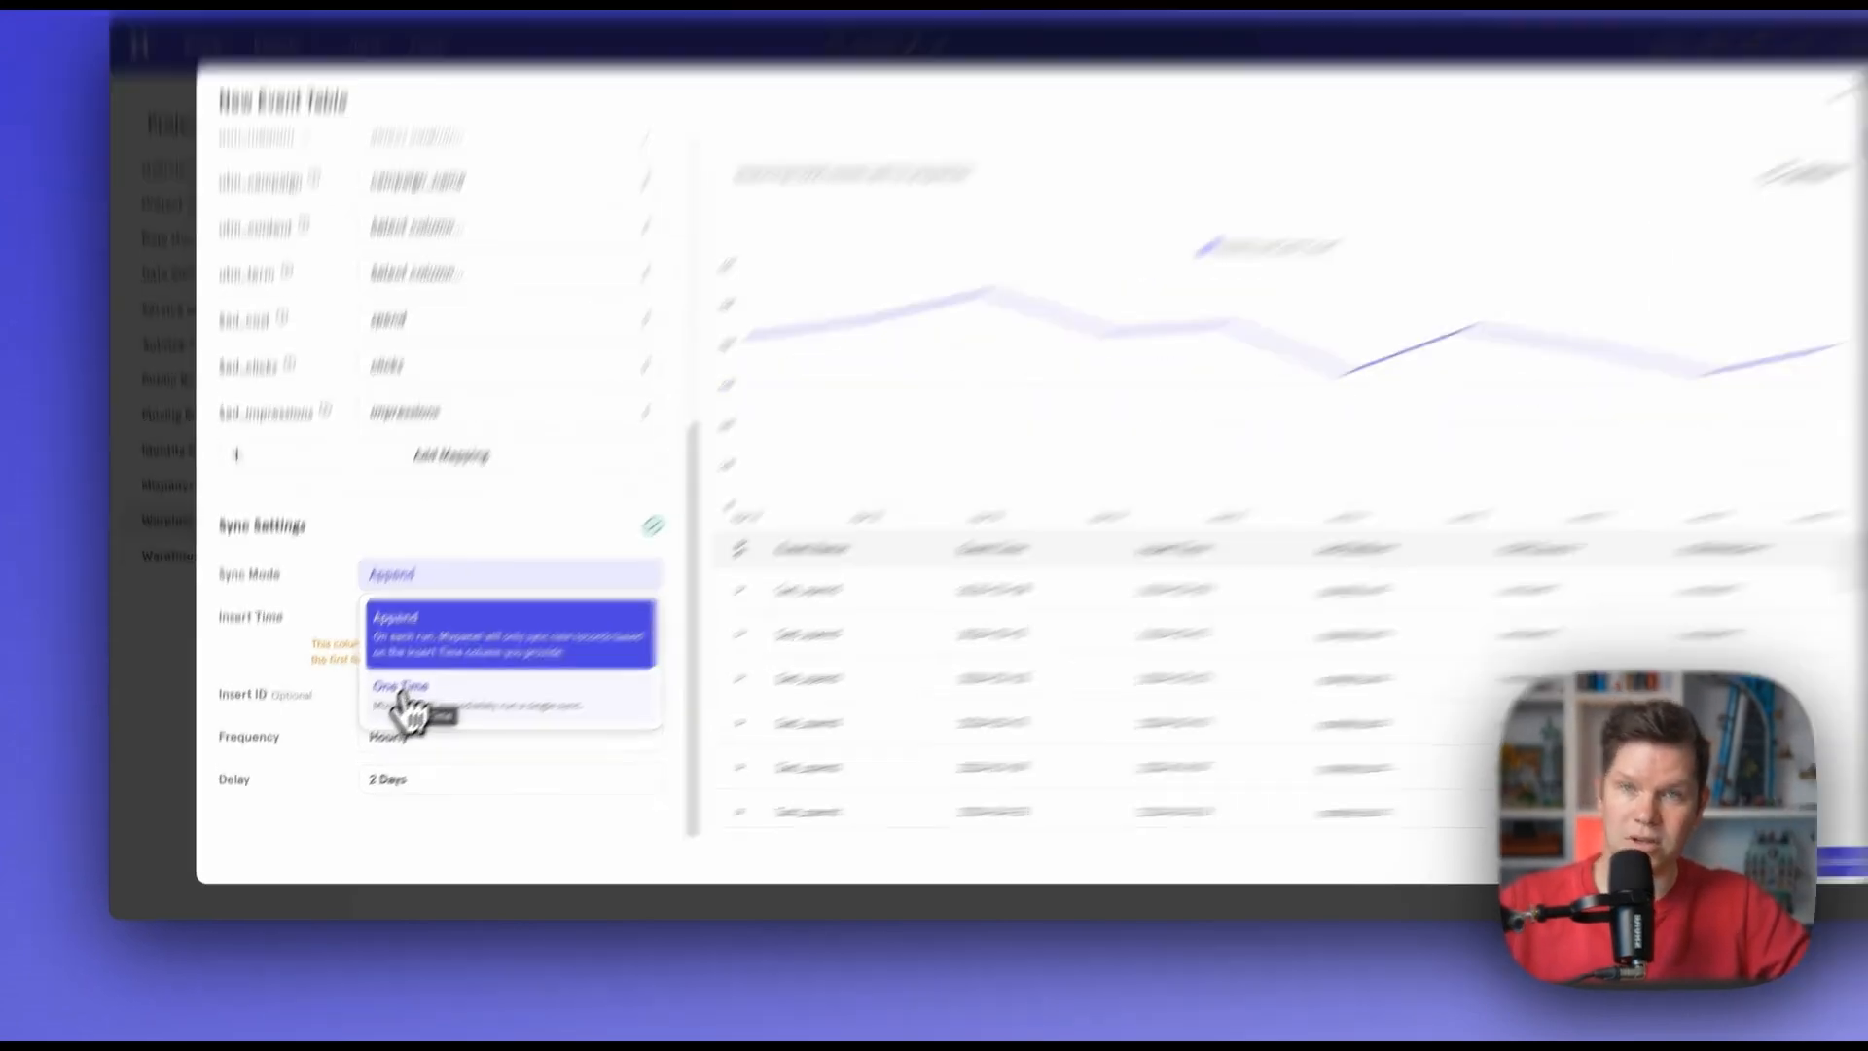
left_click(379, 721)
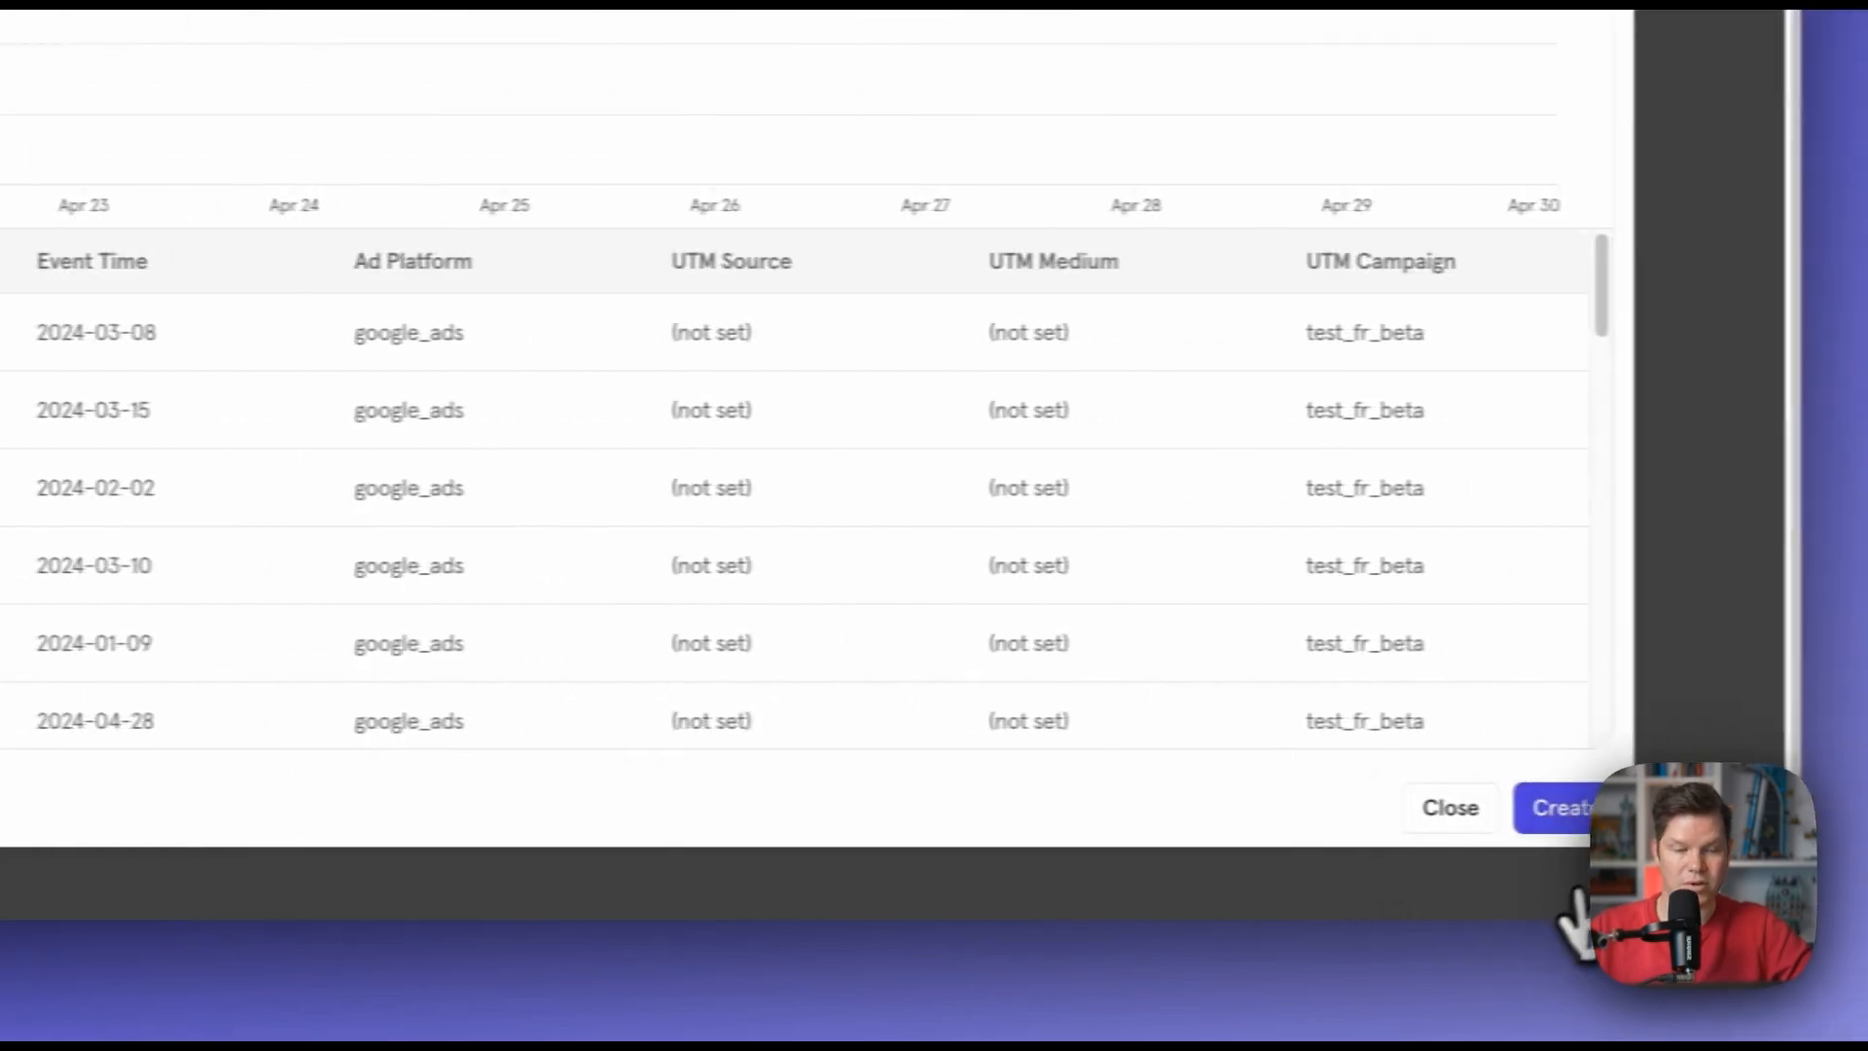
left_click(1581, 807)
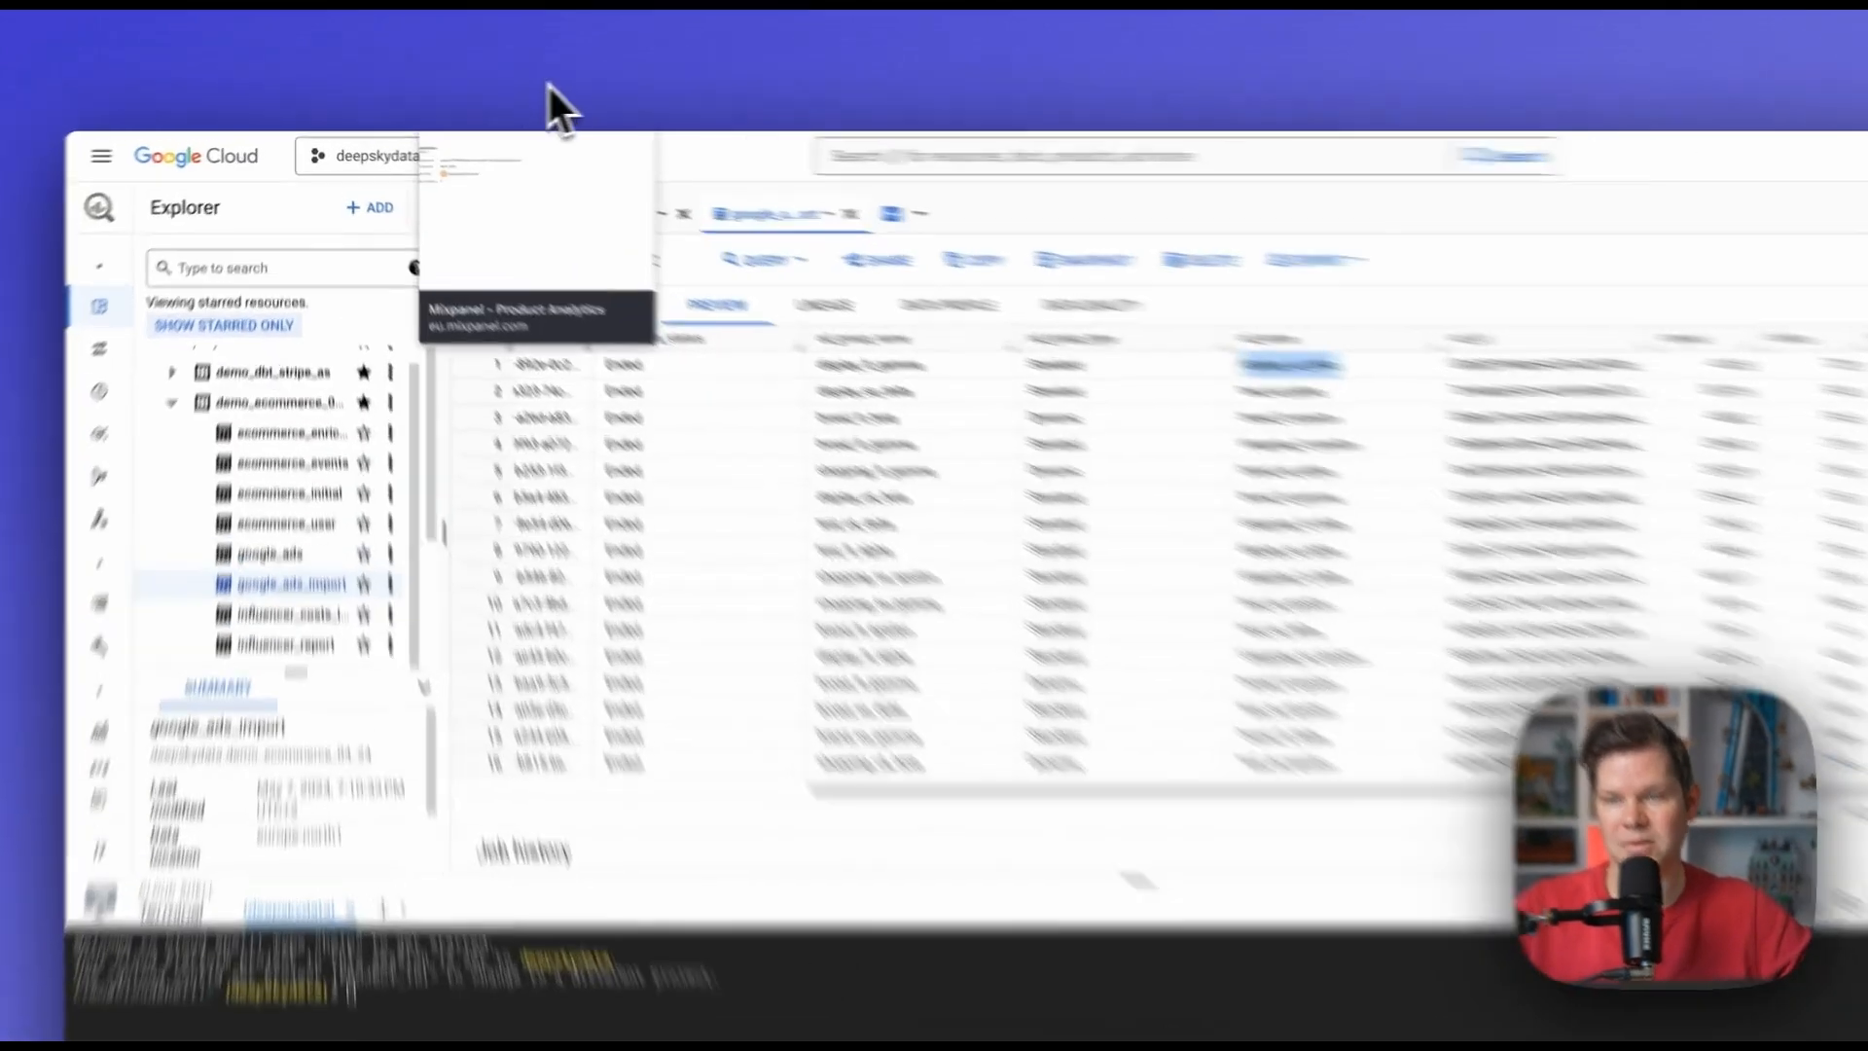
- Return to Mixpanel and examine the run log in the google_ads_import sync history
left_click(489, 95)
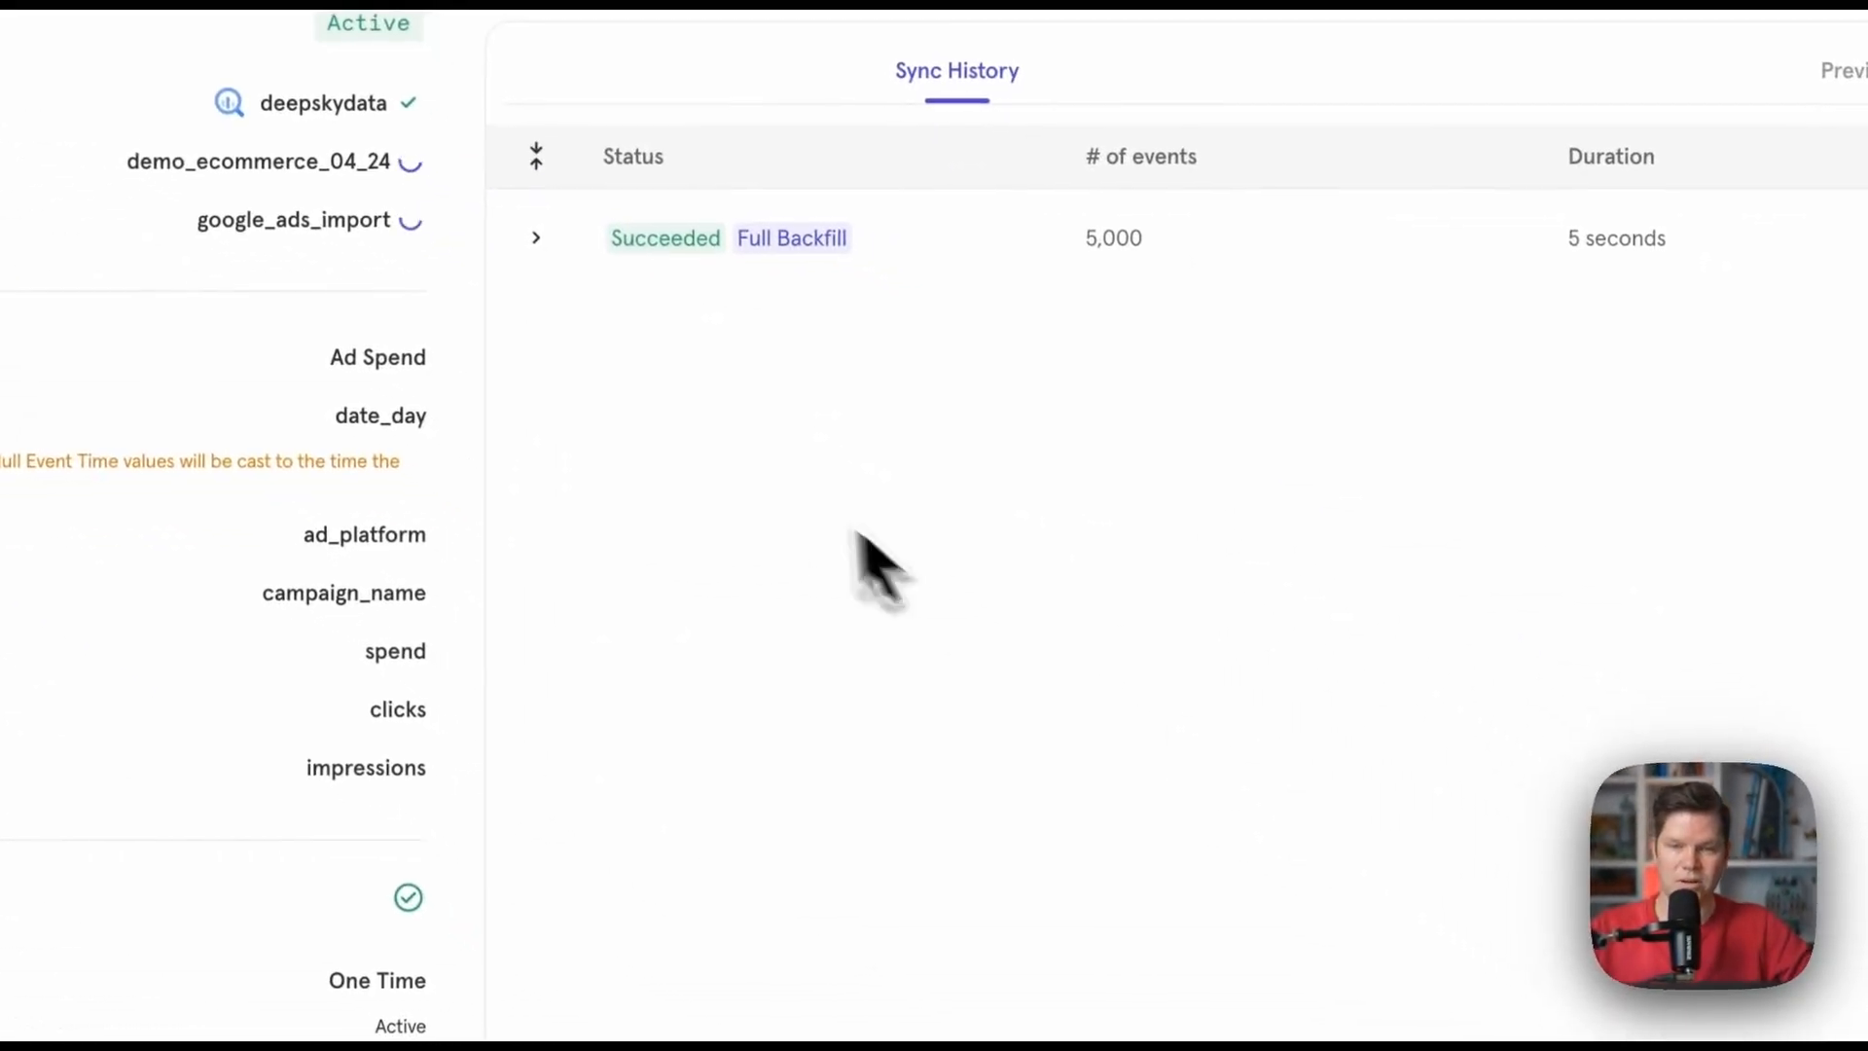
left_click(552, 248)
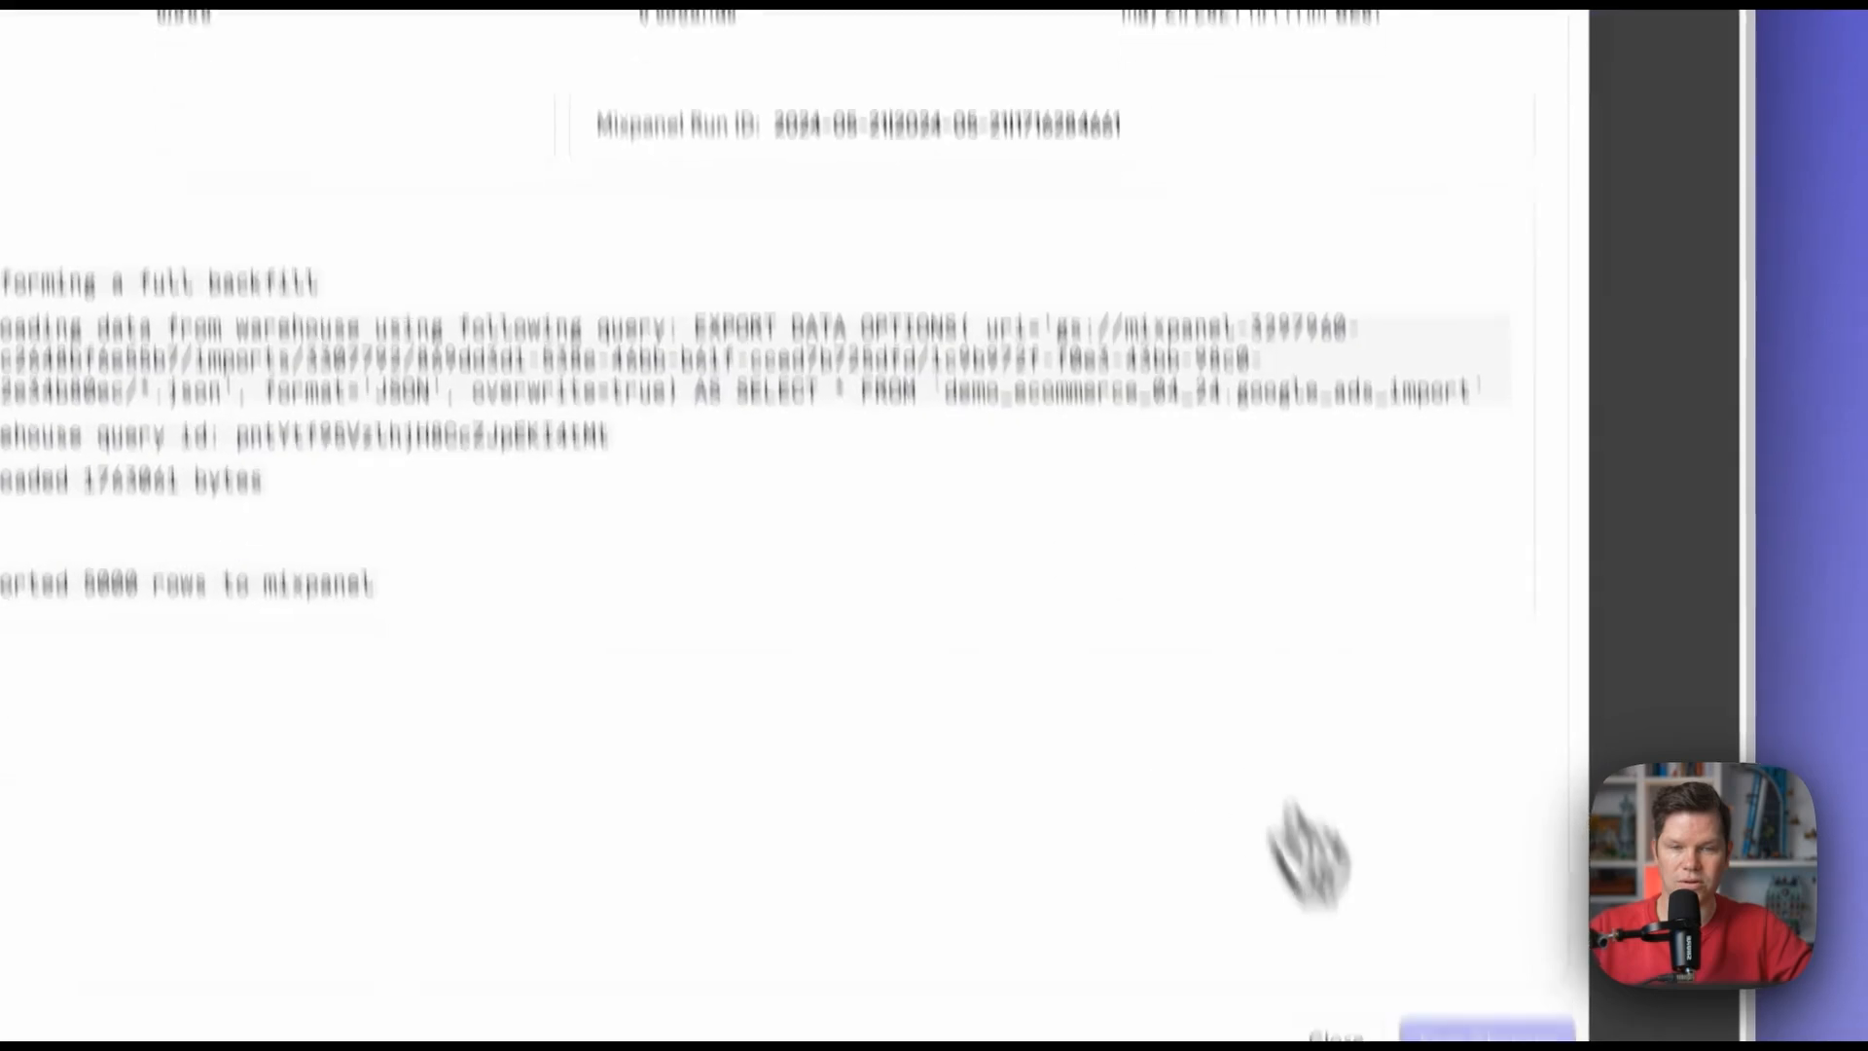
left_click(1335, 1034)
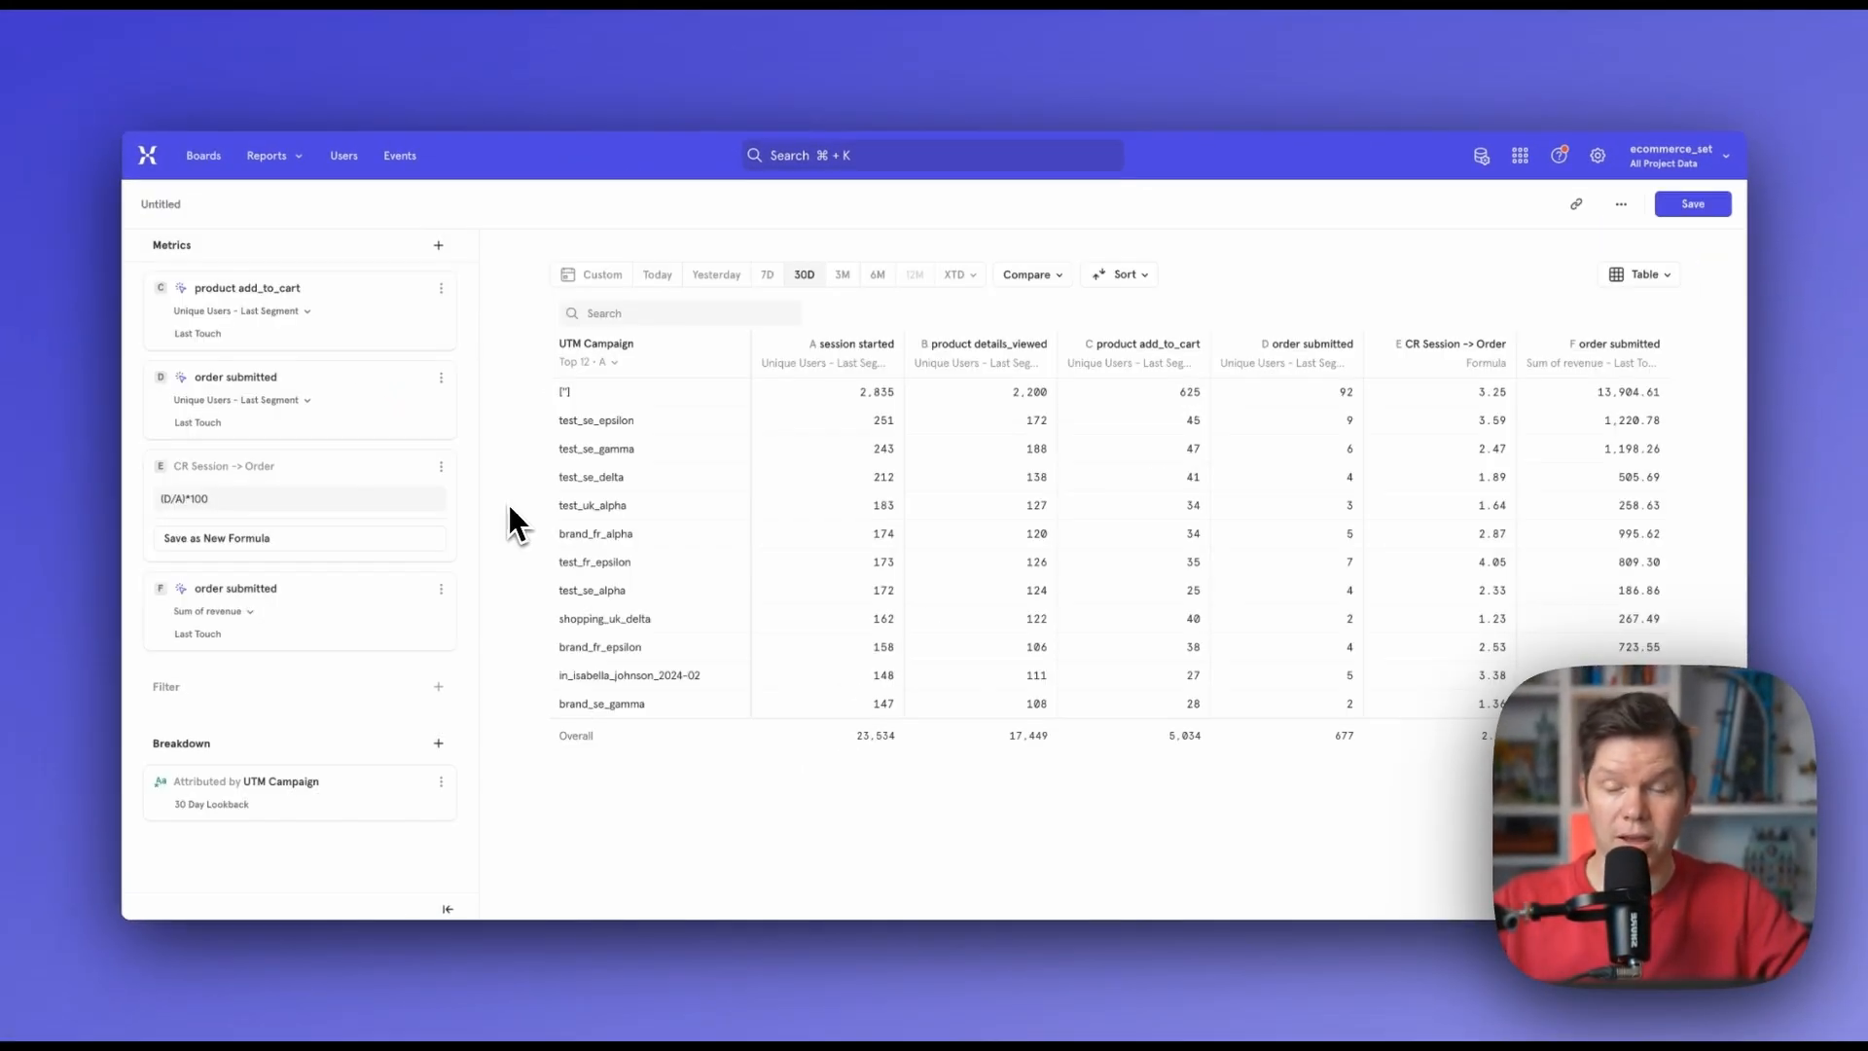
- Rename the order submitted metric that sums revenue to "Revenue"
left_click(441, 588)
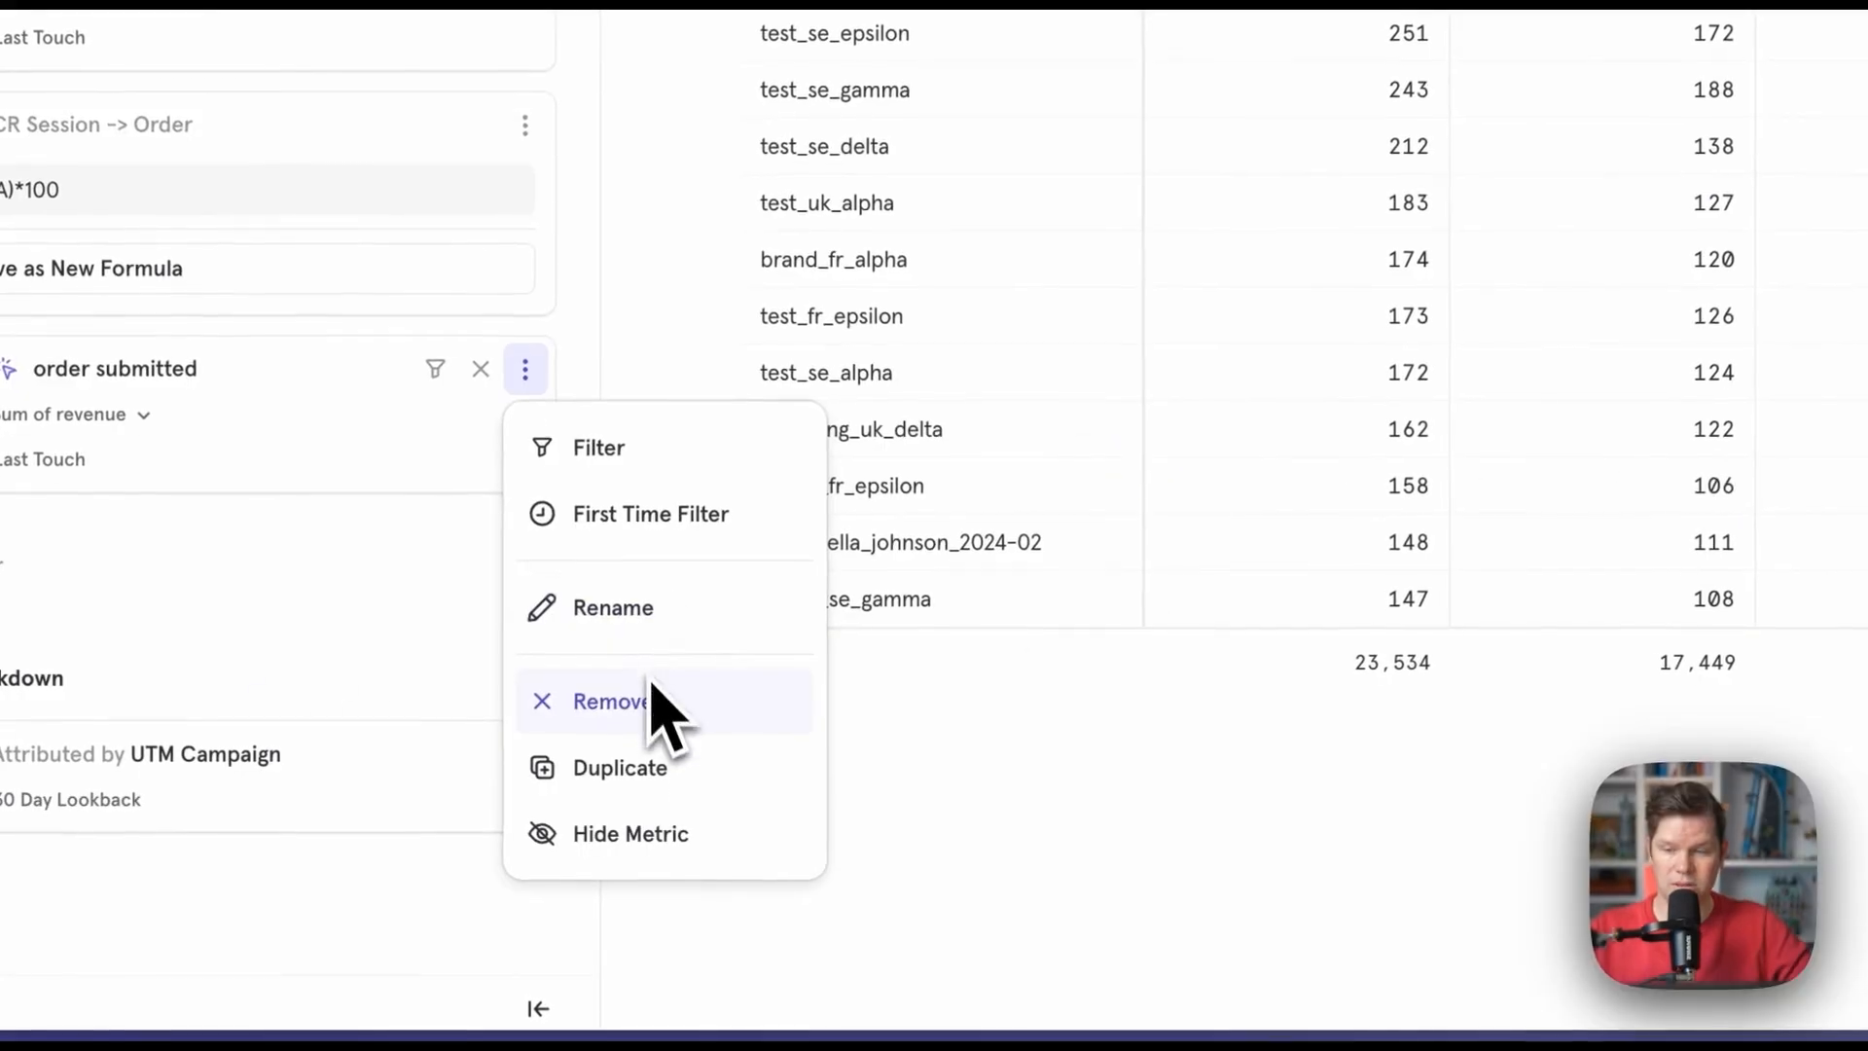
left_click(511, 715)
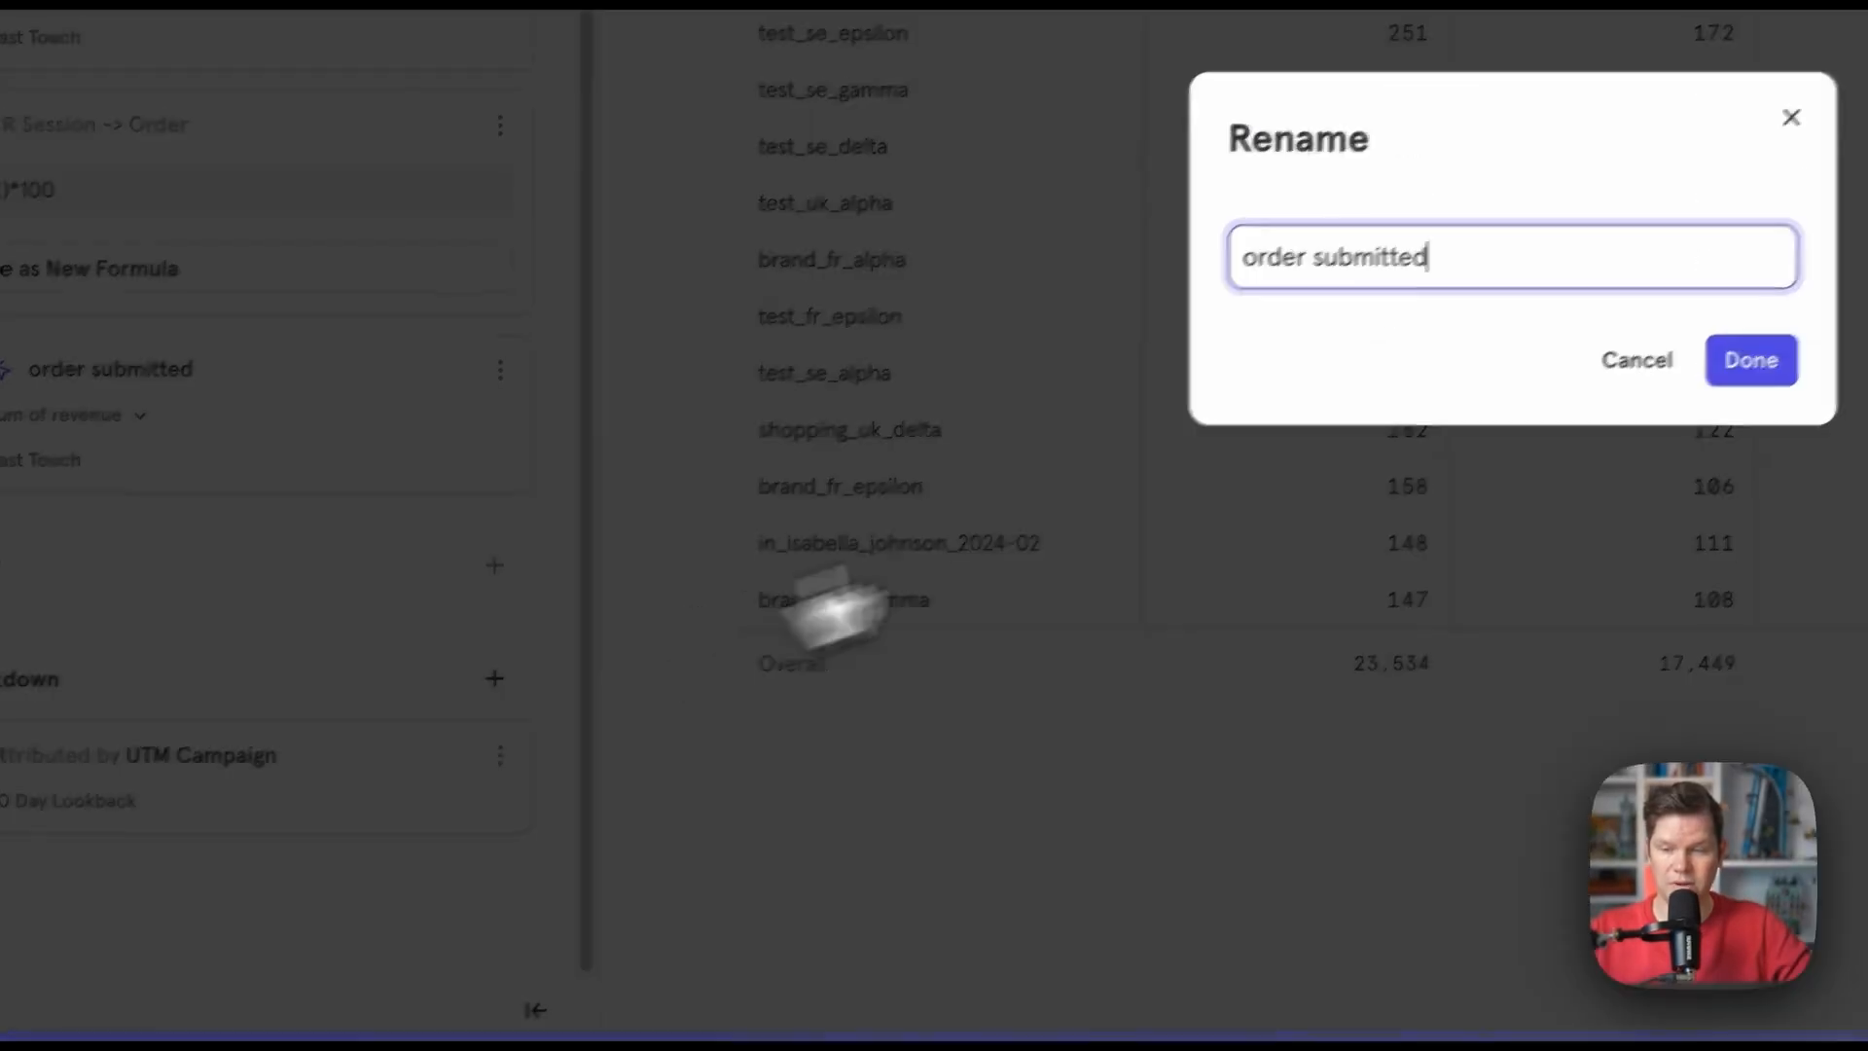
triple_click(1564, 258)
type("Revenue")
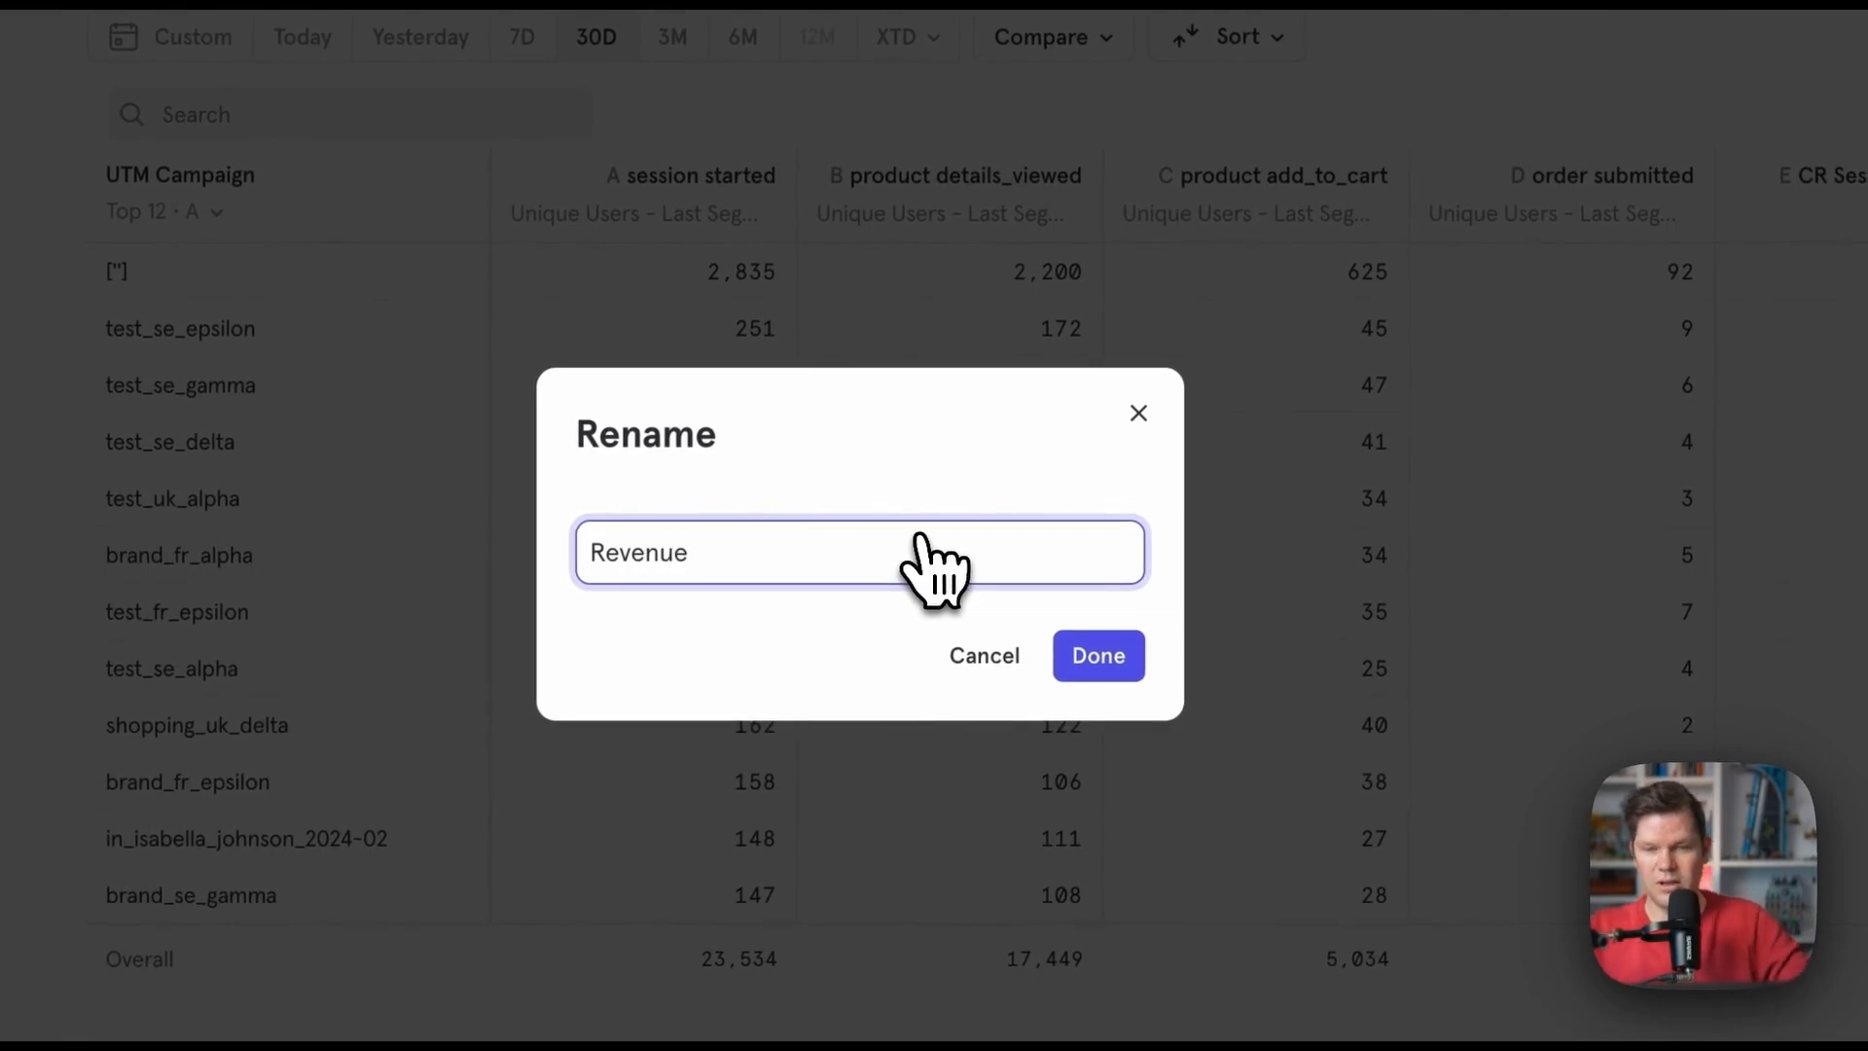
left_click(1071, 652)
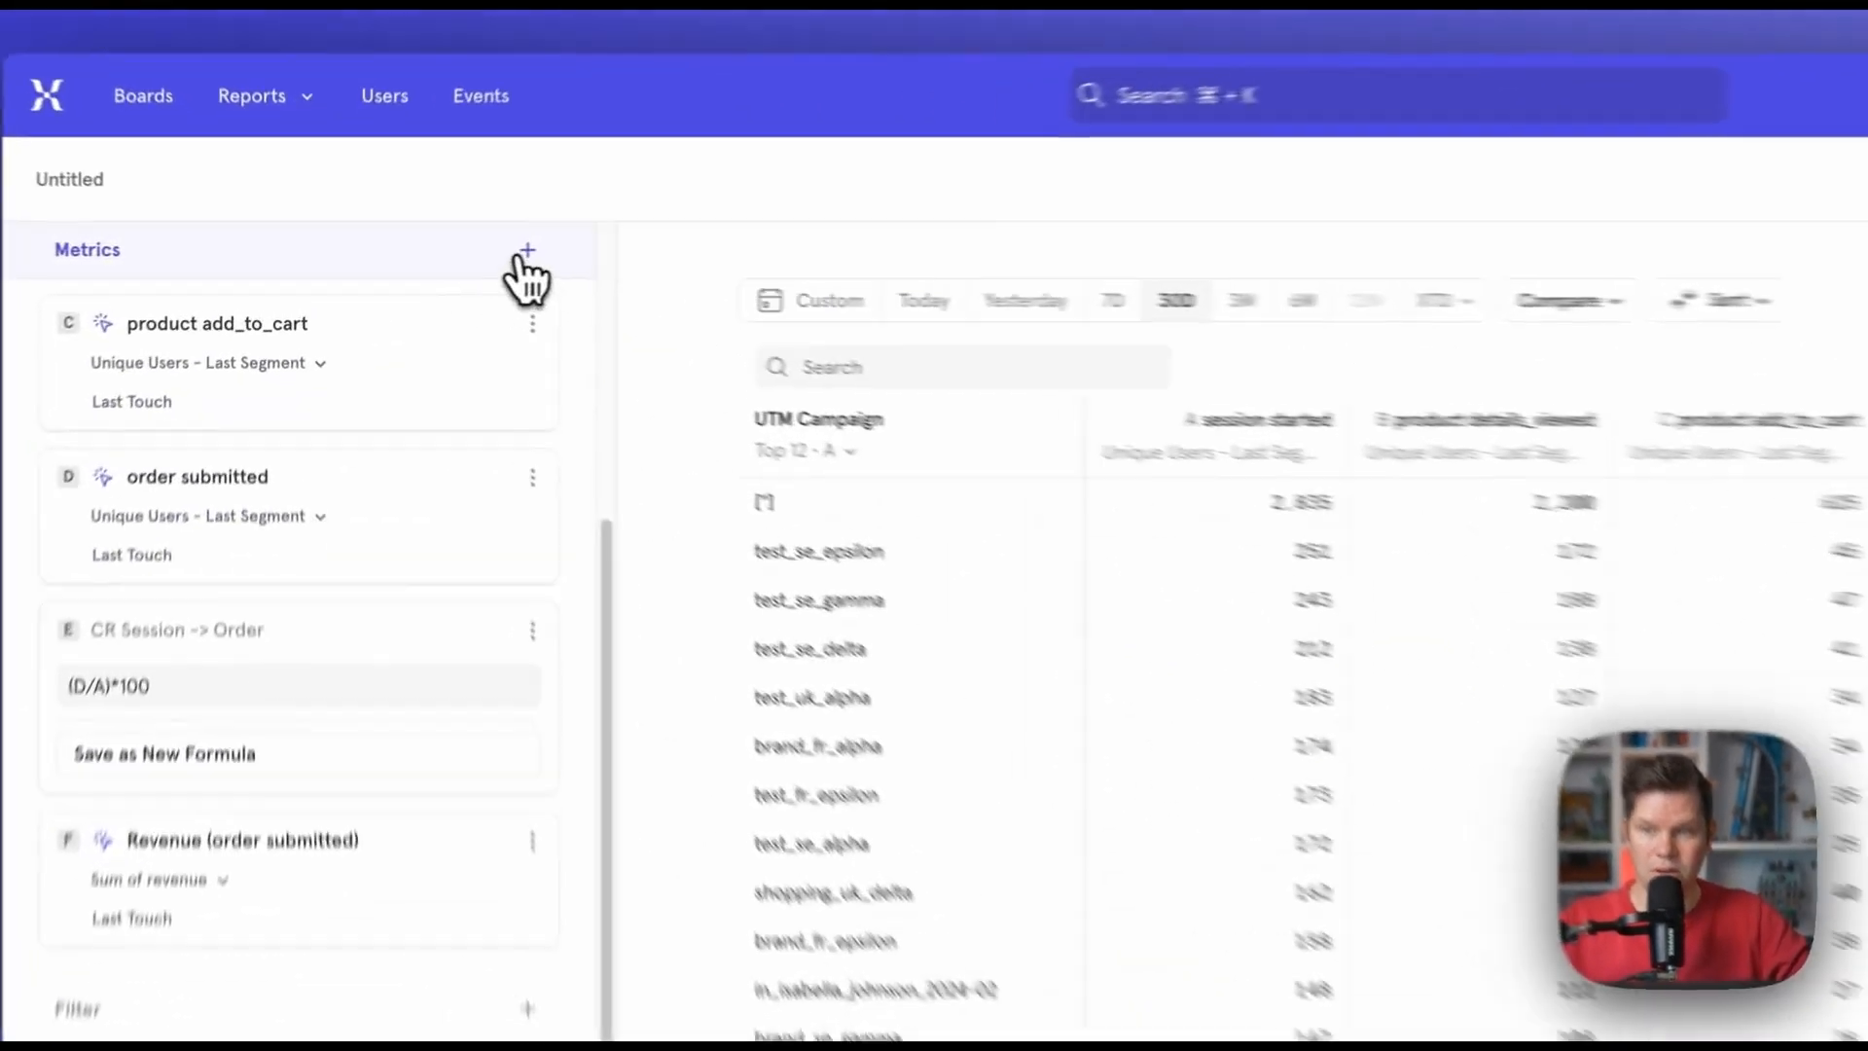
- Add the Ad Spend event as a metric, measured as the sum of its Cost property
left_click(527, 251)
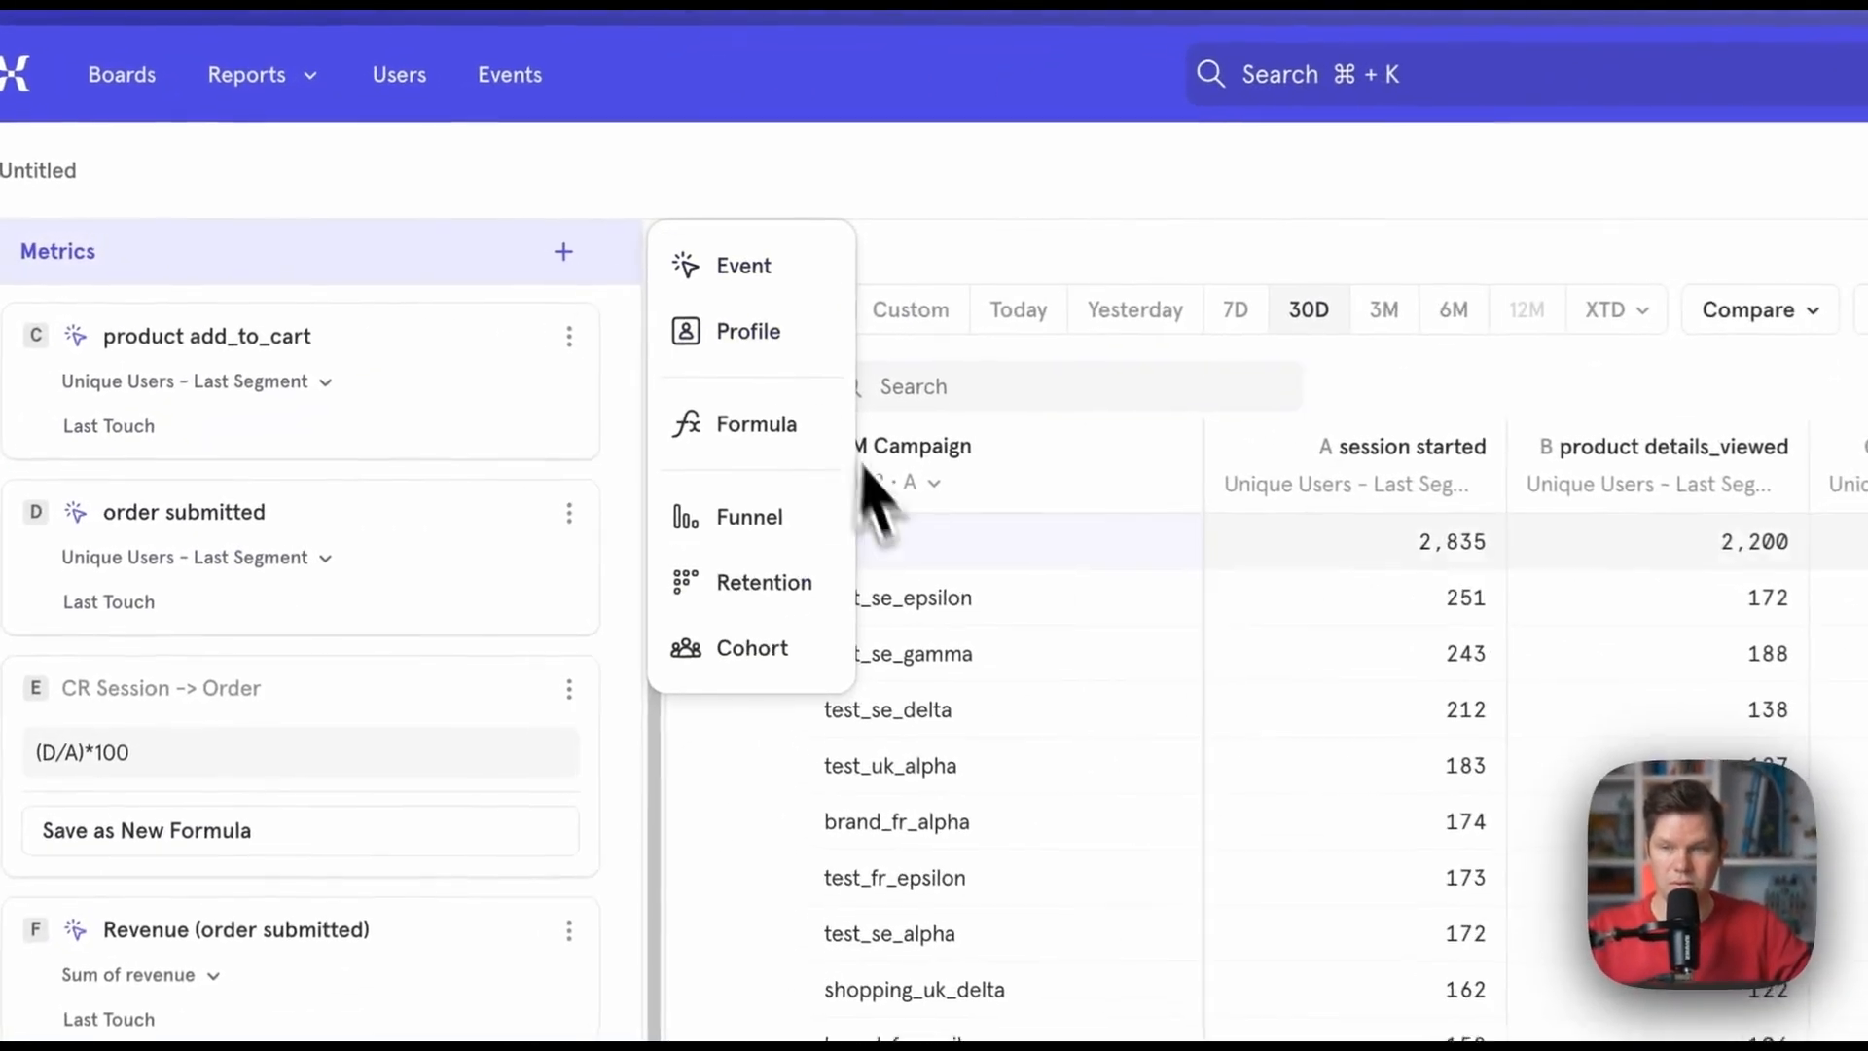
left_click(725, 268)
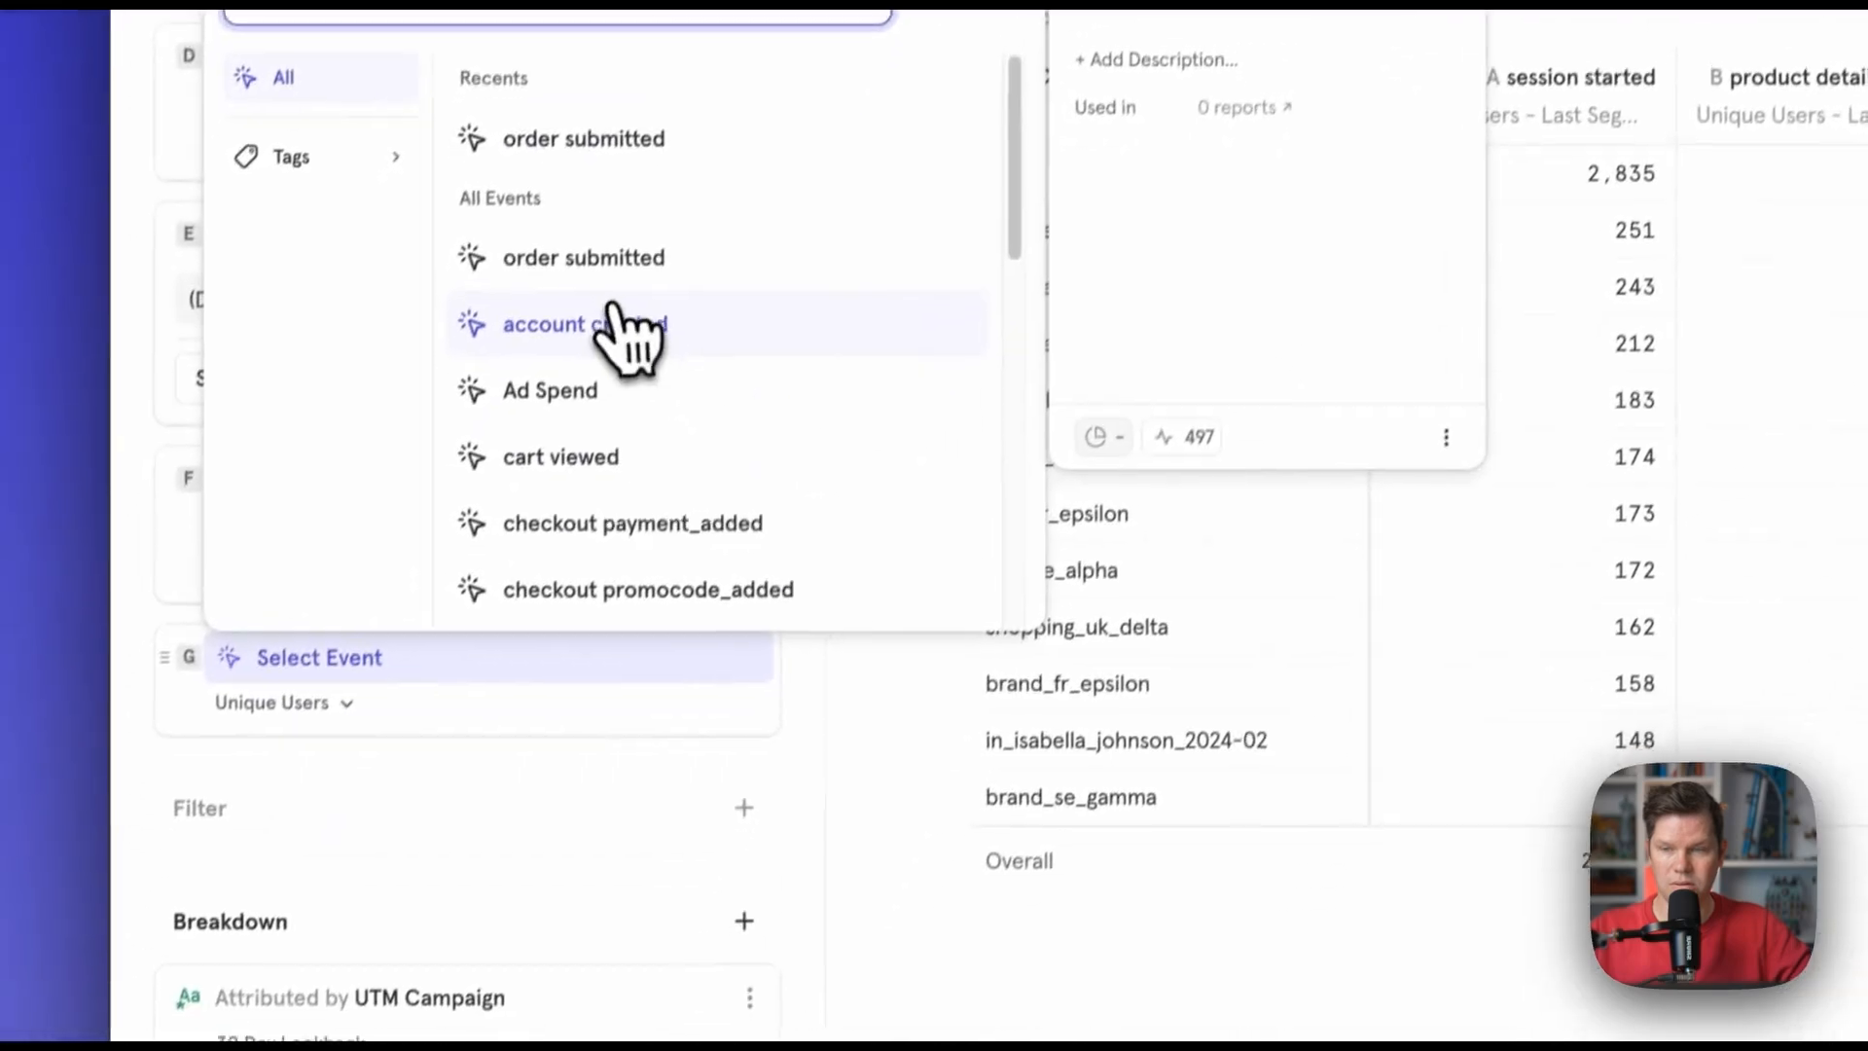
left_click(548, 659)
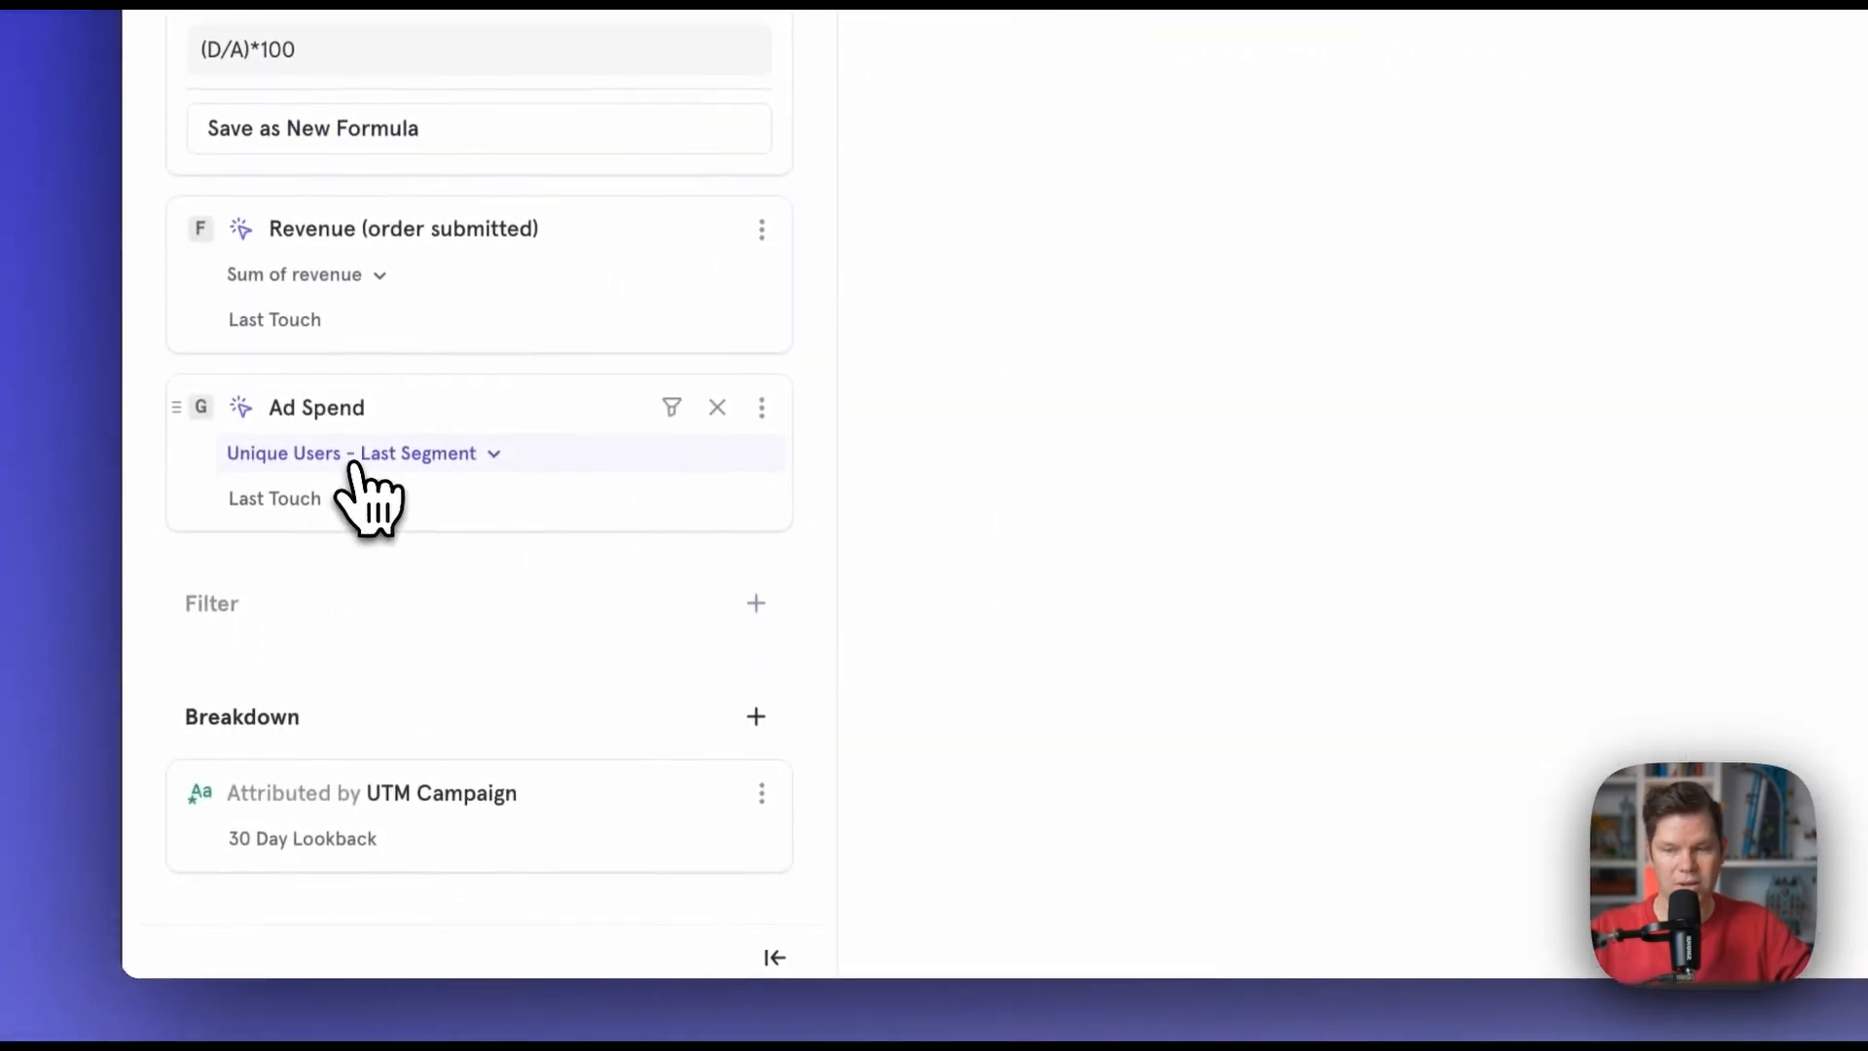
left_click(353, 465)
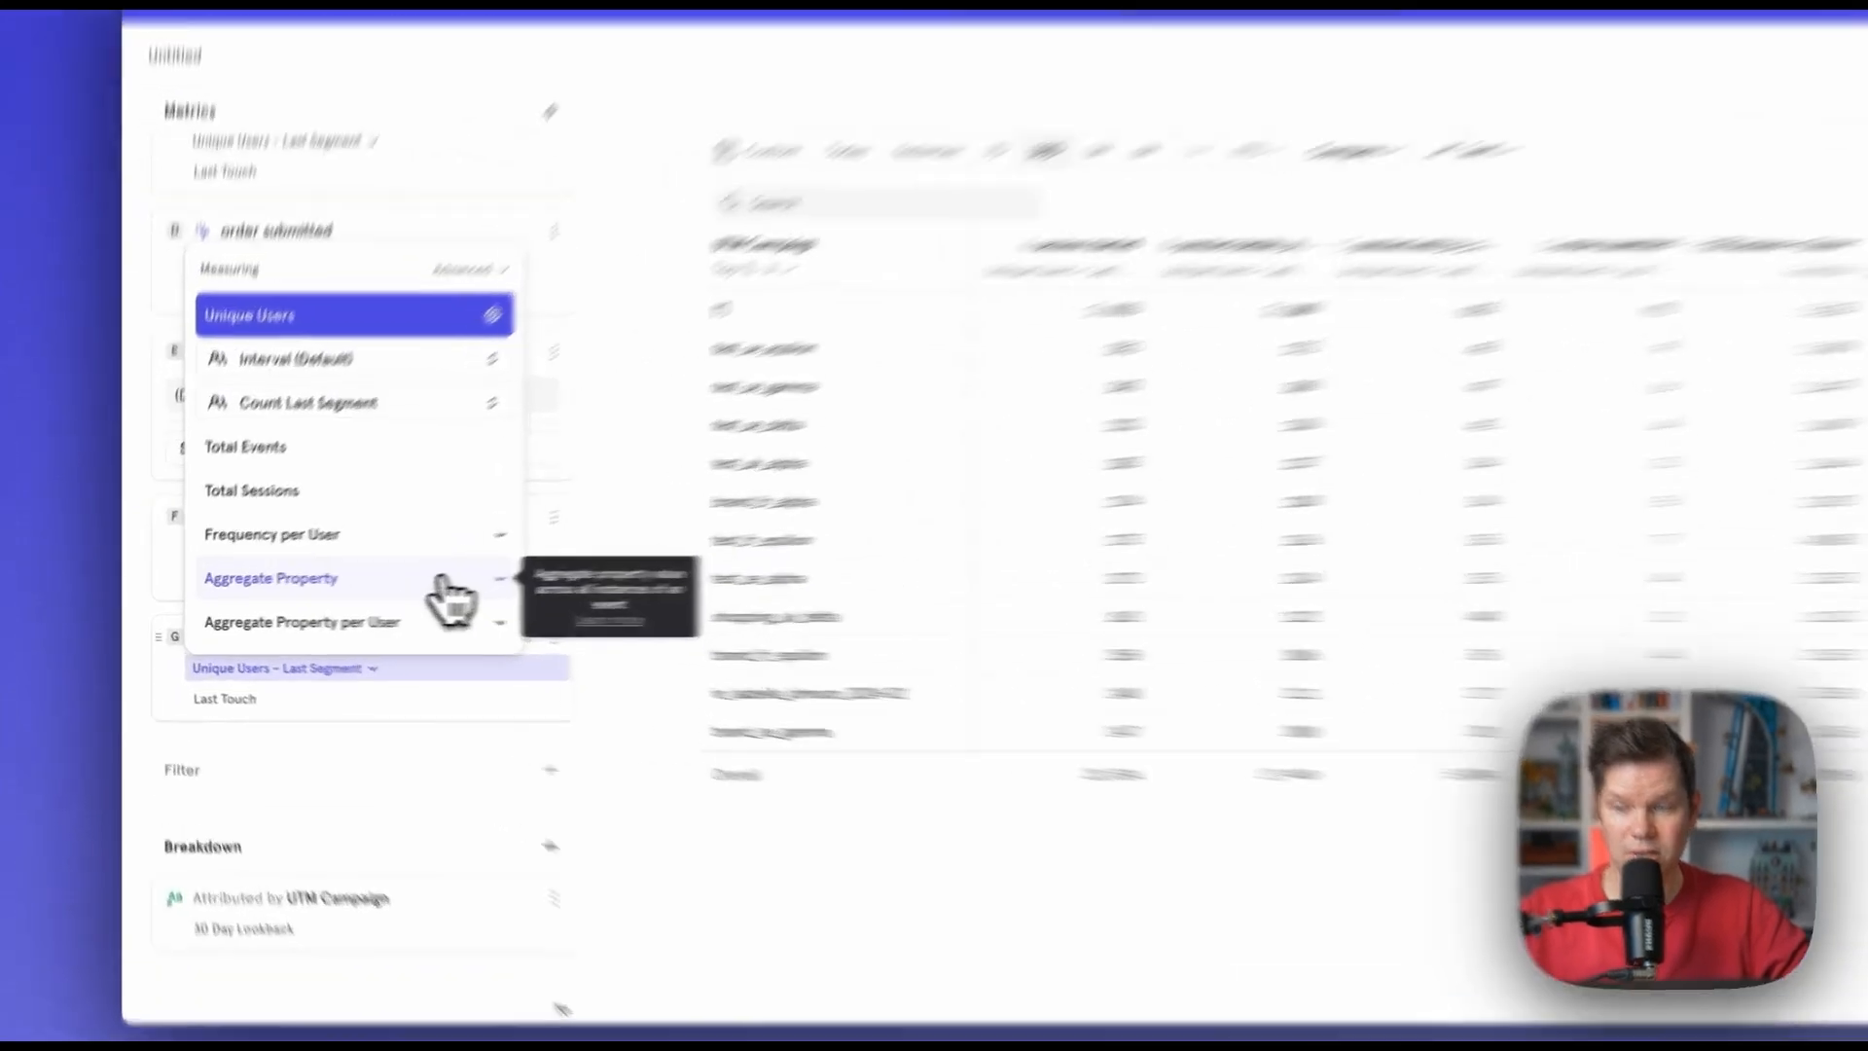
left_click(348, 595)
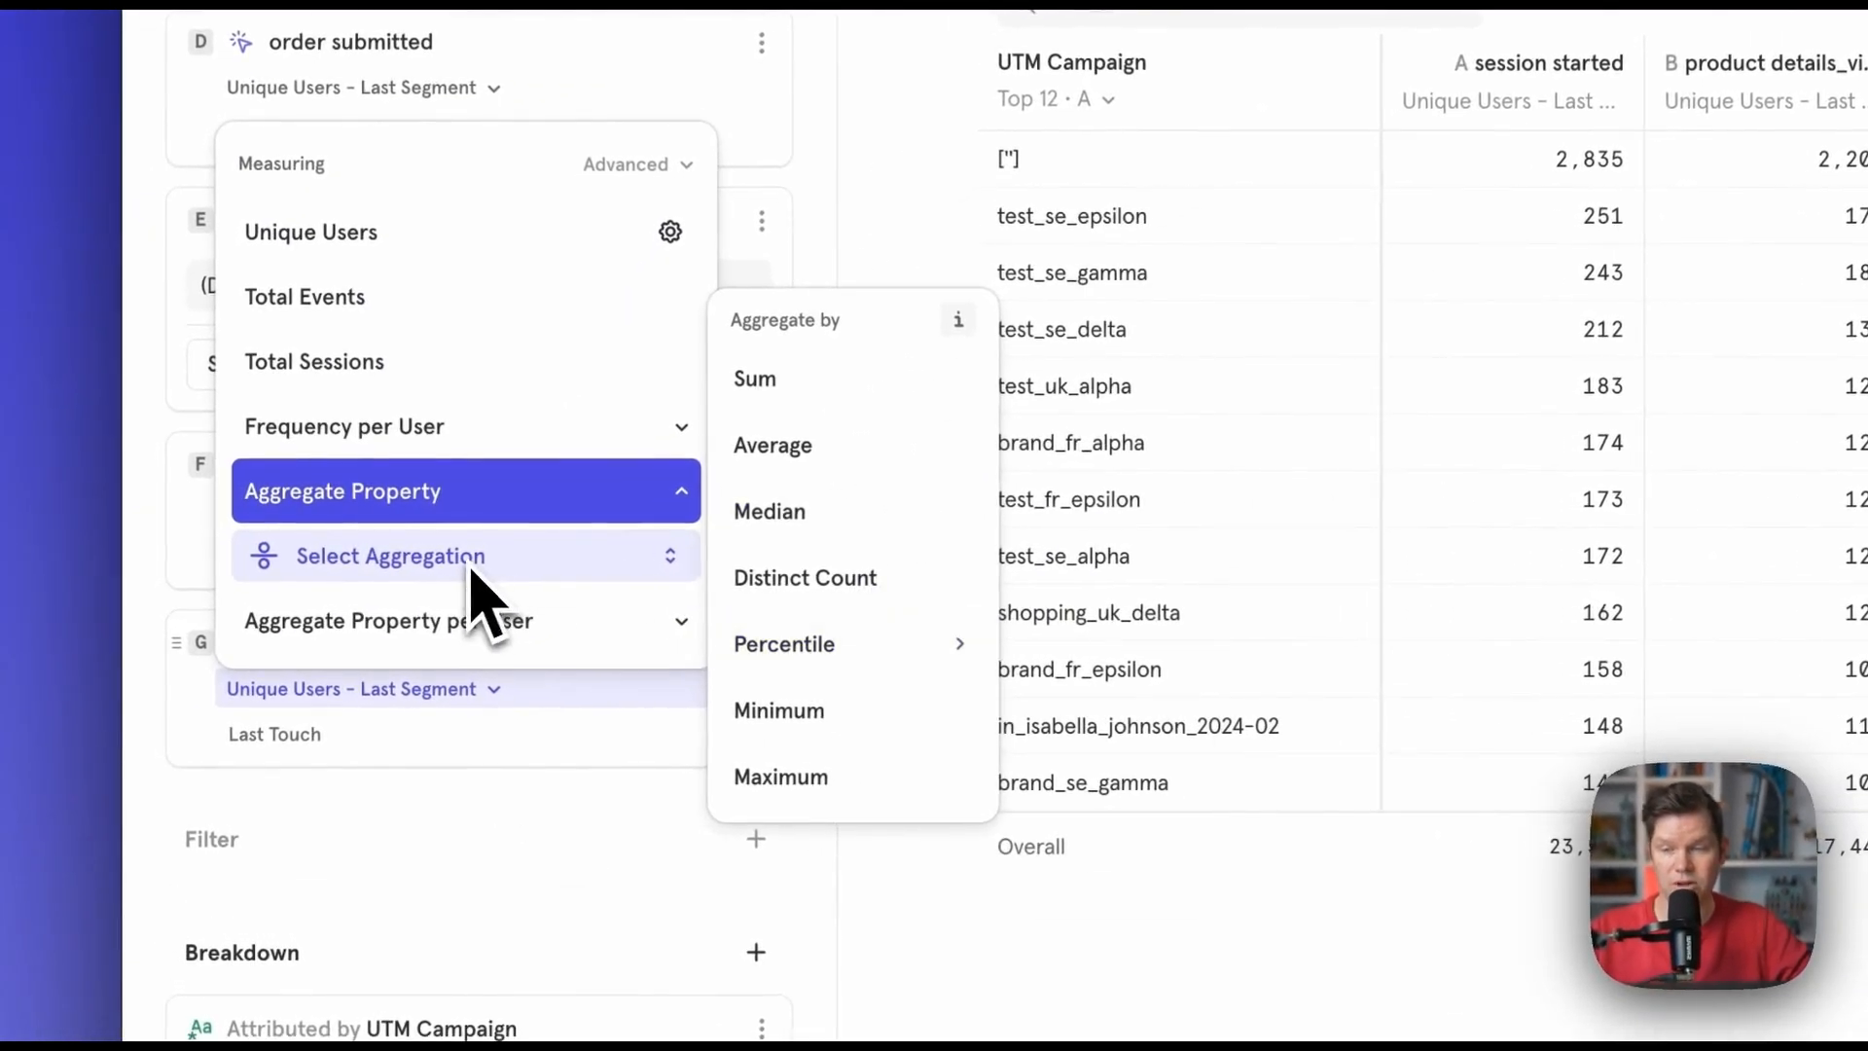
left_click(822, 392)
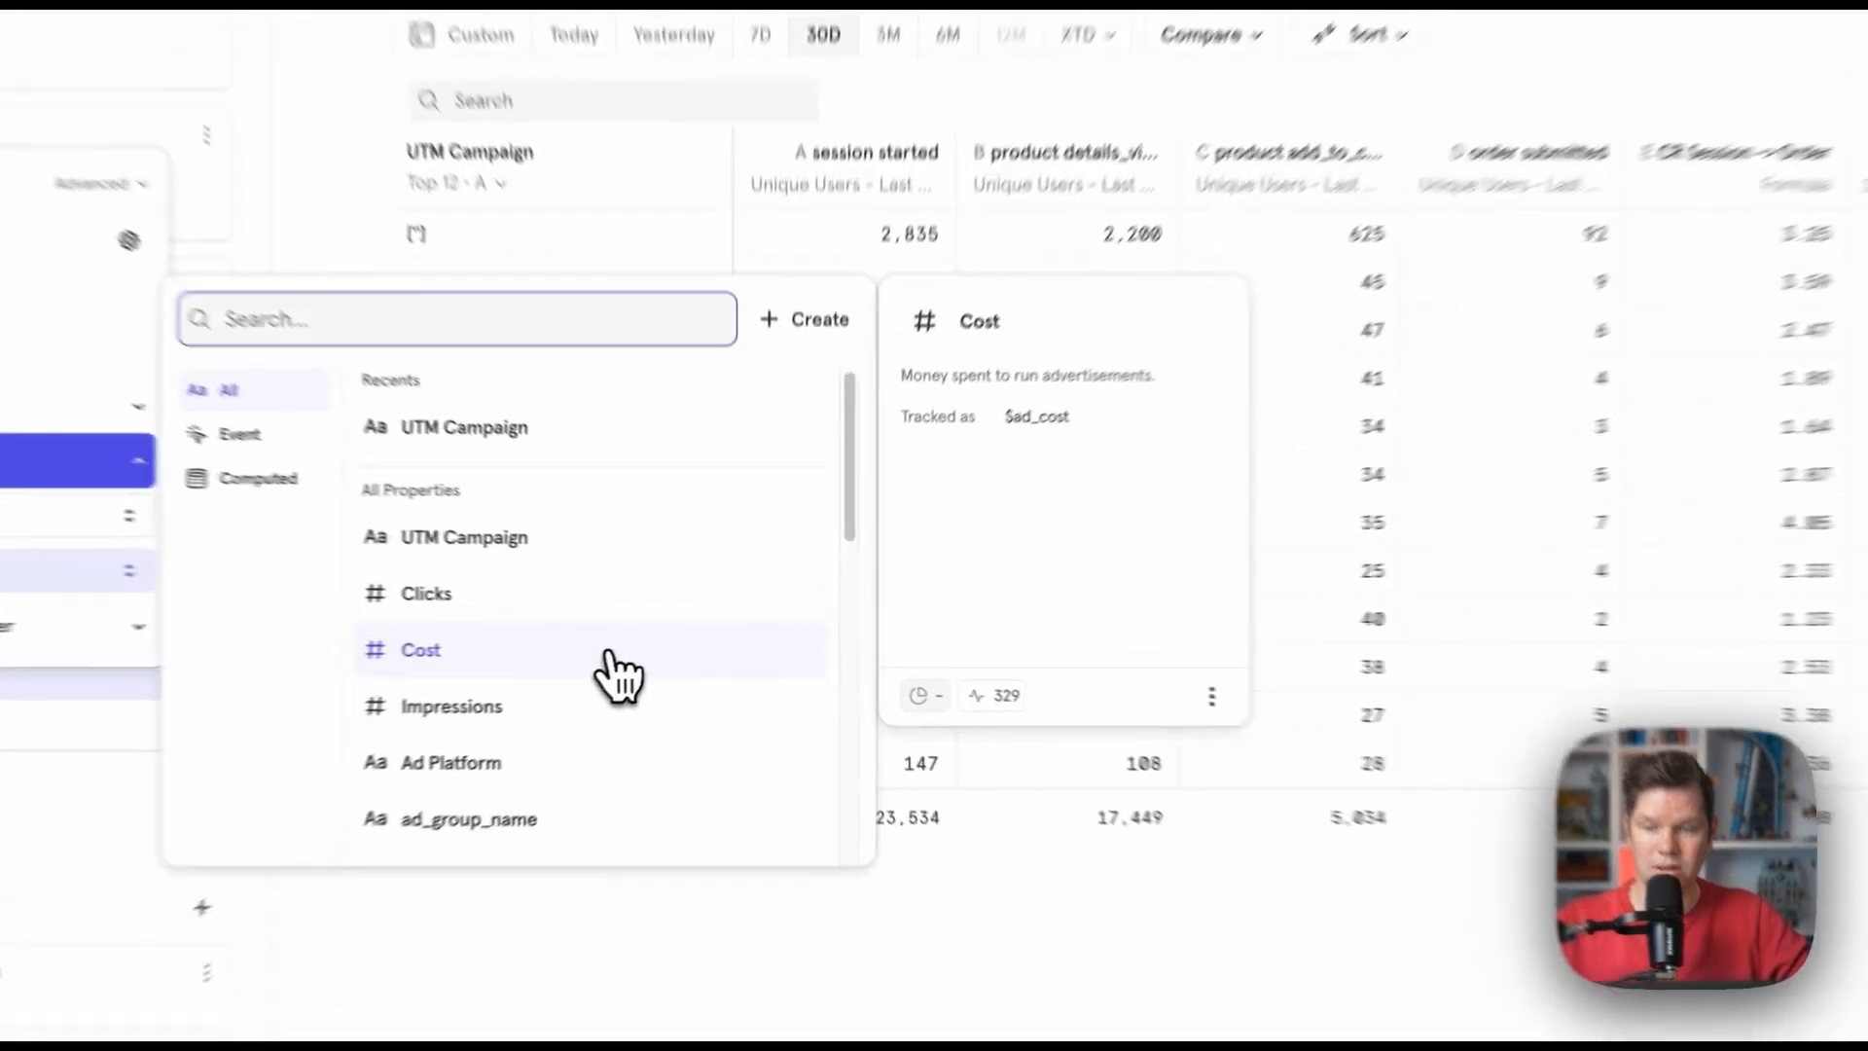
left_click(676, 650)
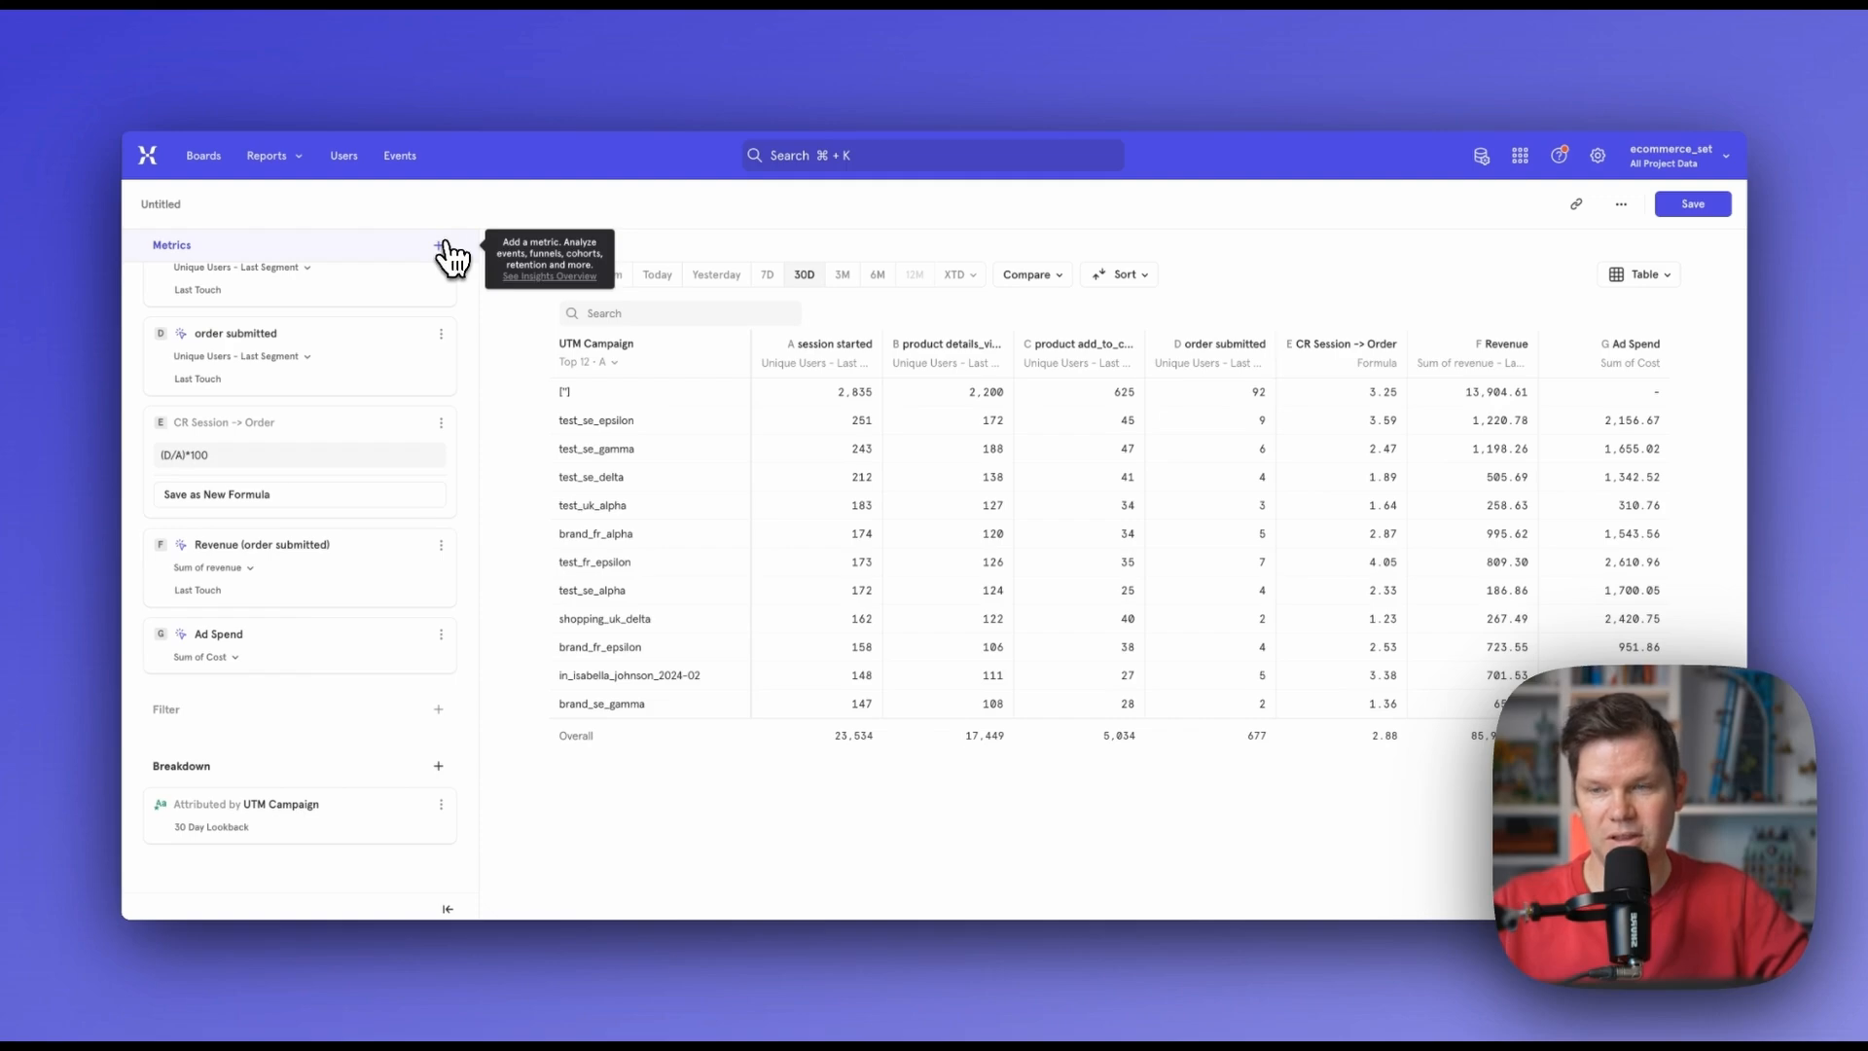
- Add a formula metric that calculates ROAS as F/G, Revenue divided by Ad Spend
left_click(440, 245)
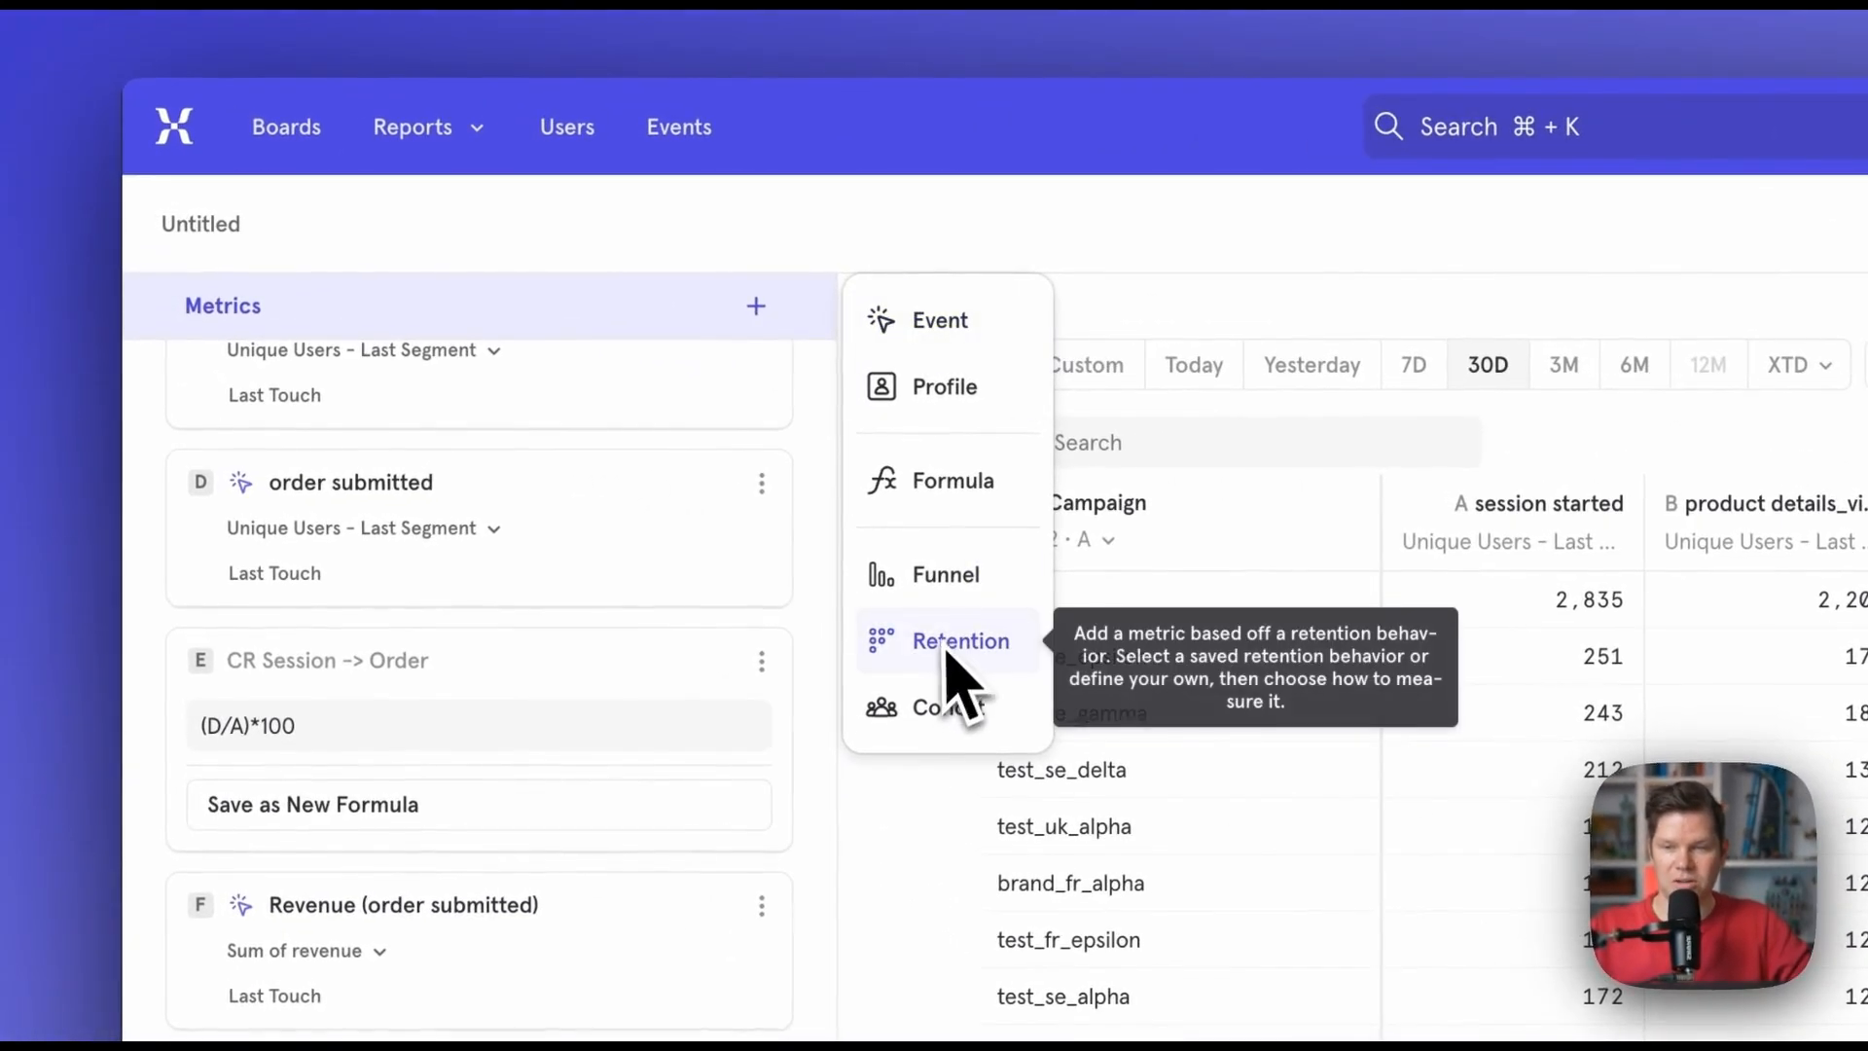
left_click(915, 482)
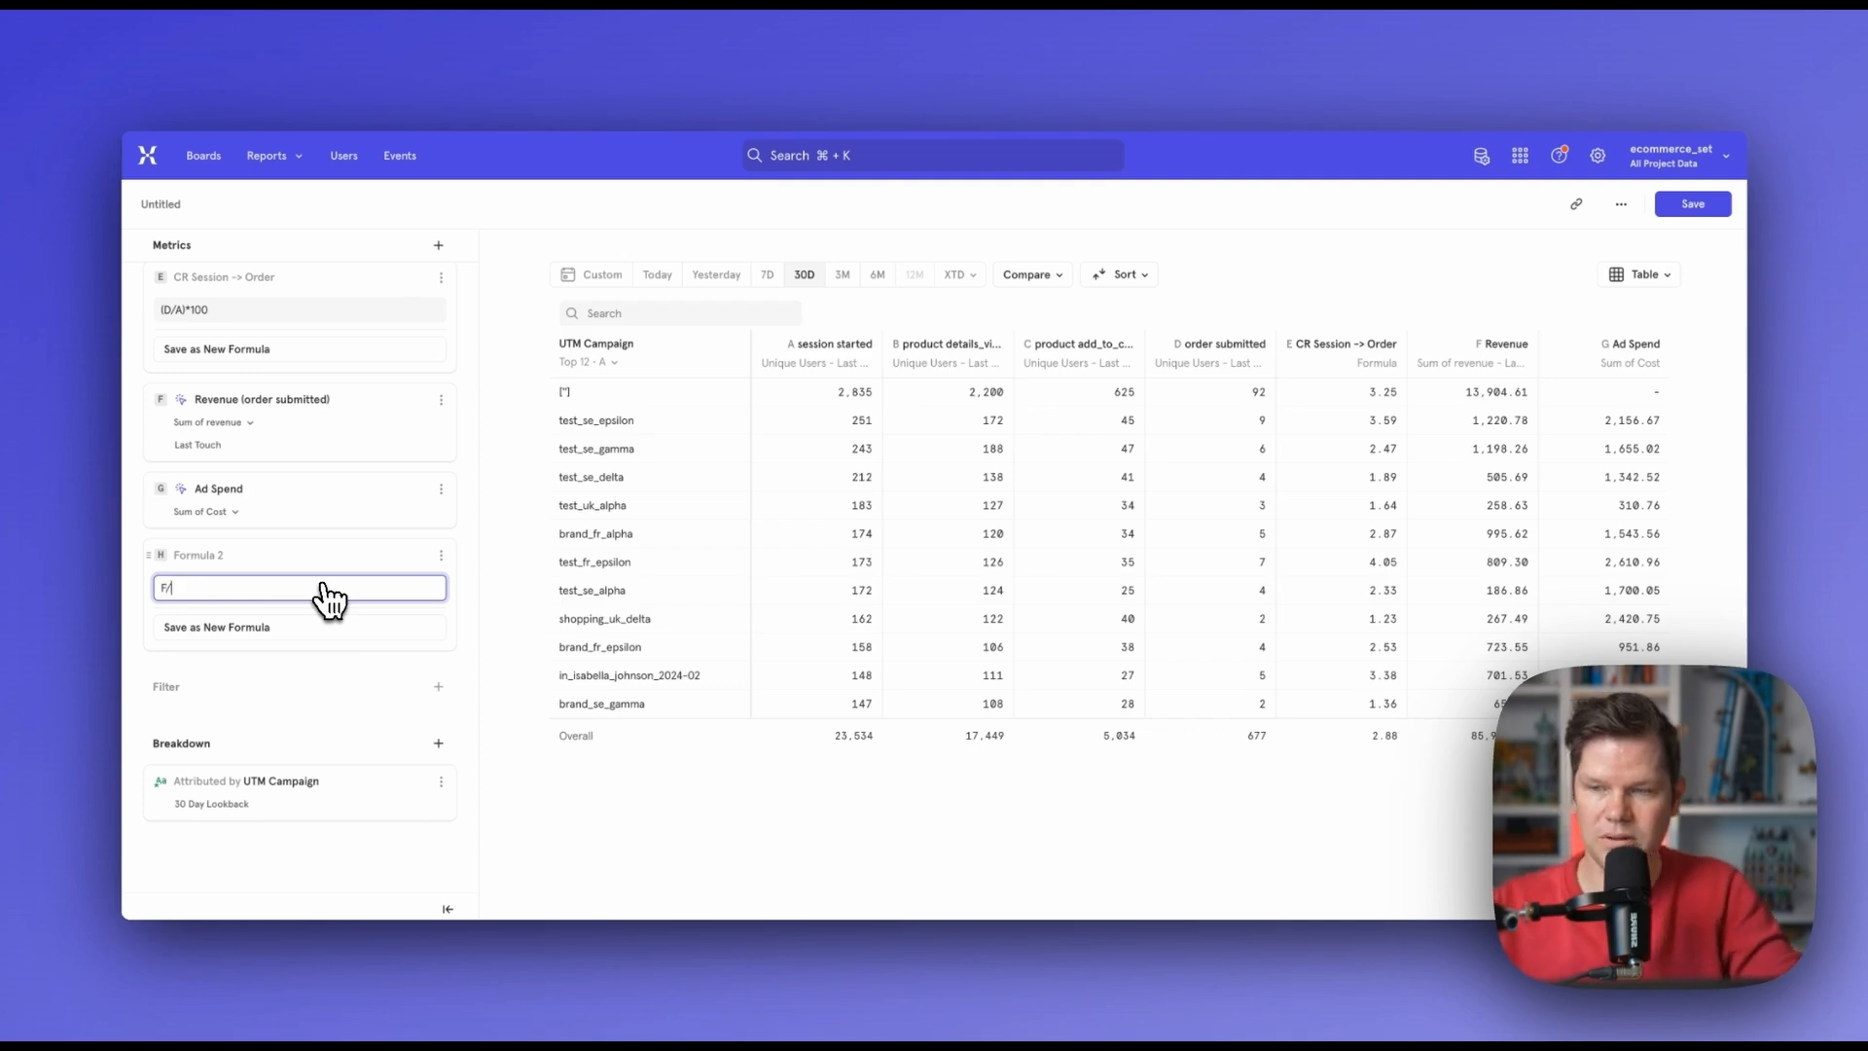
type("G")
key("Return")
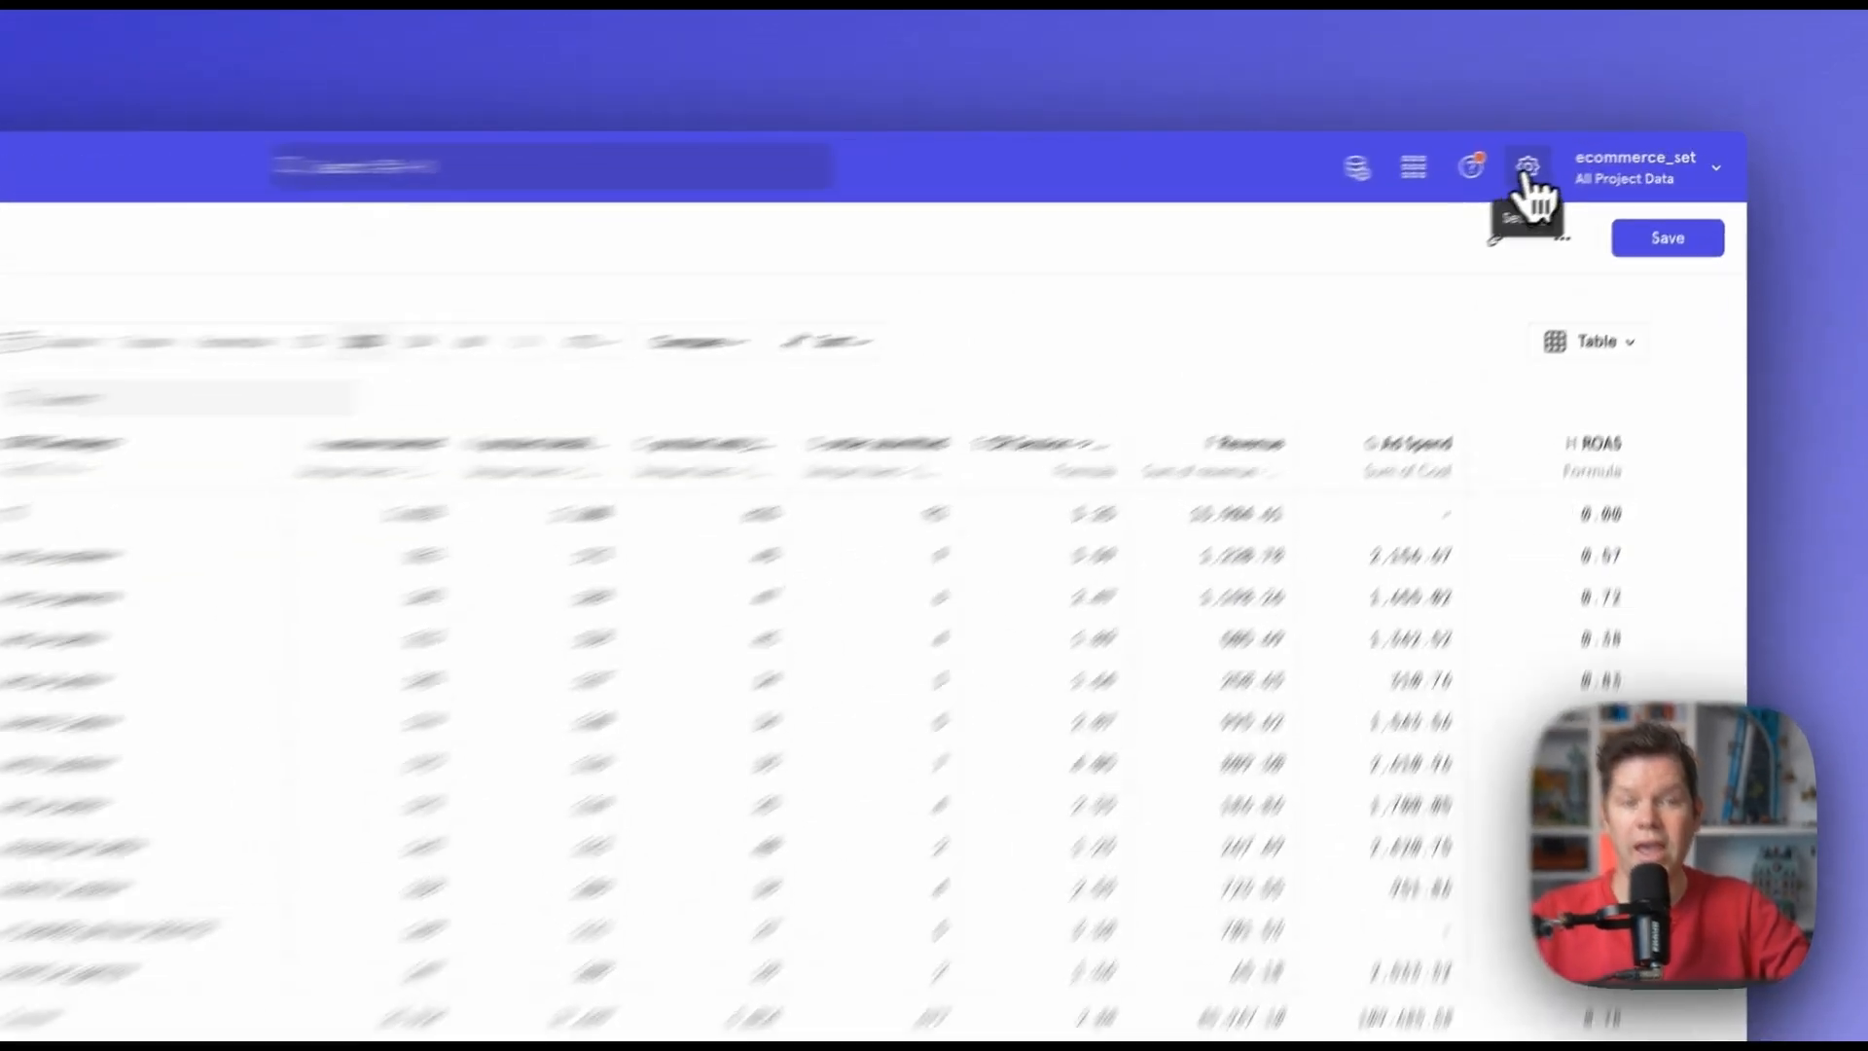
- Examine the schemas of the influencer_costs_import and meta_ads_import tables in BigQuery, and return to Mixpanel
left_click(1597, 156)
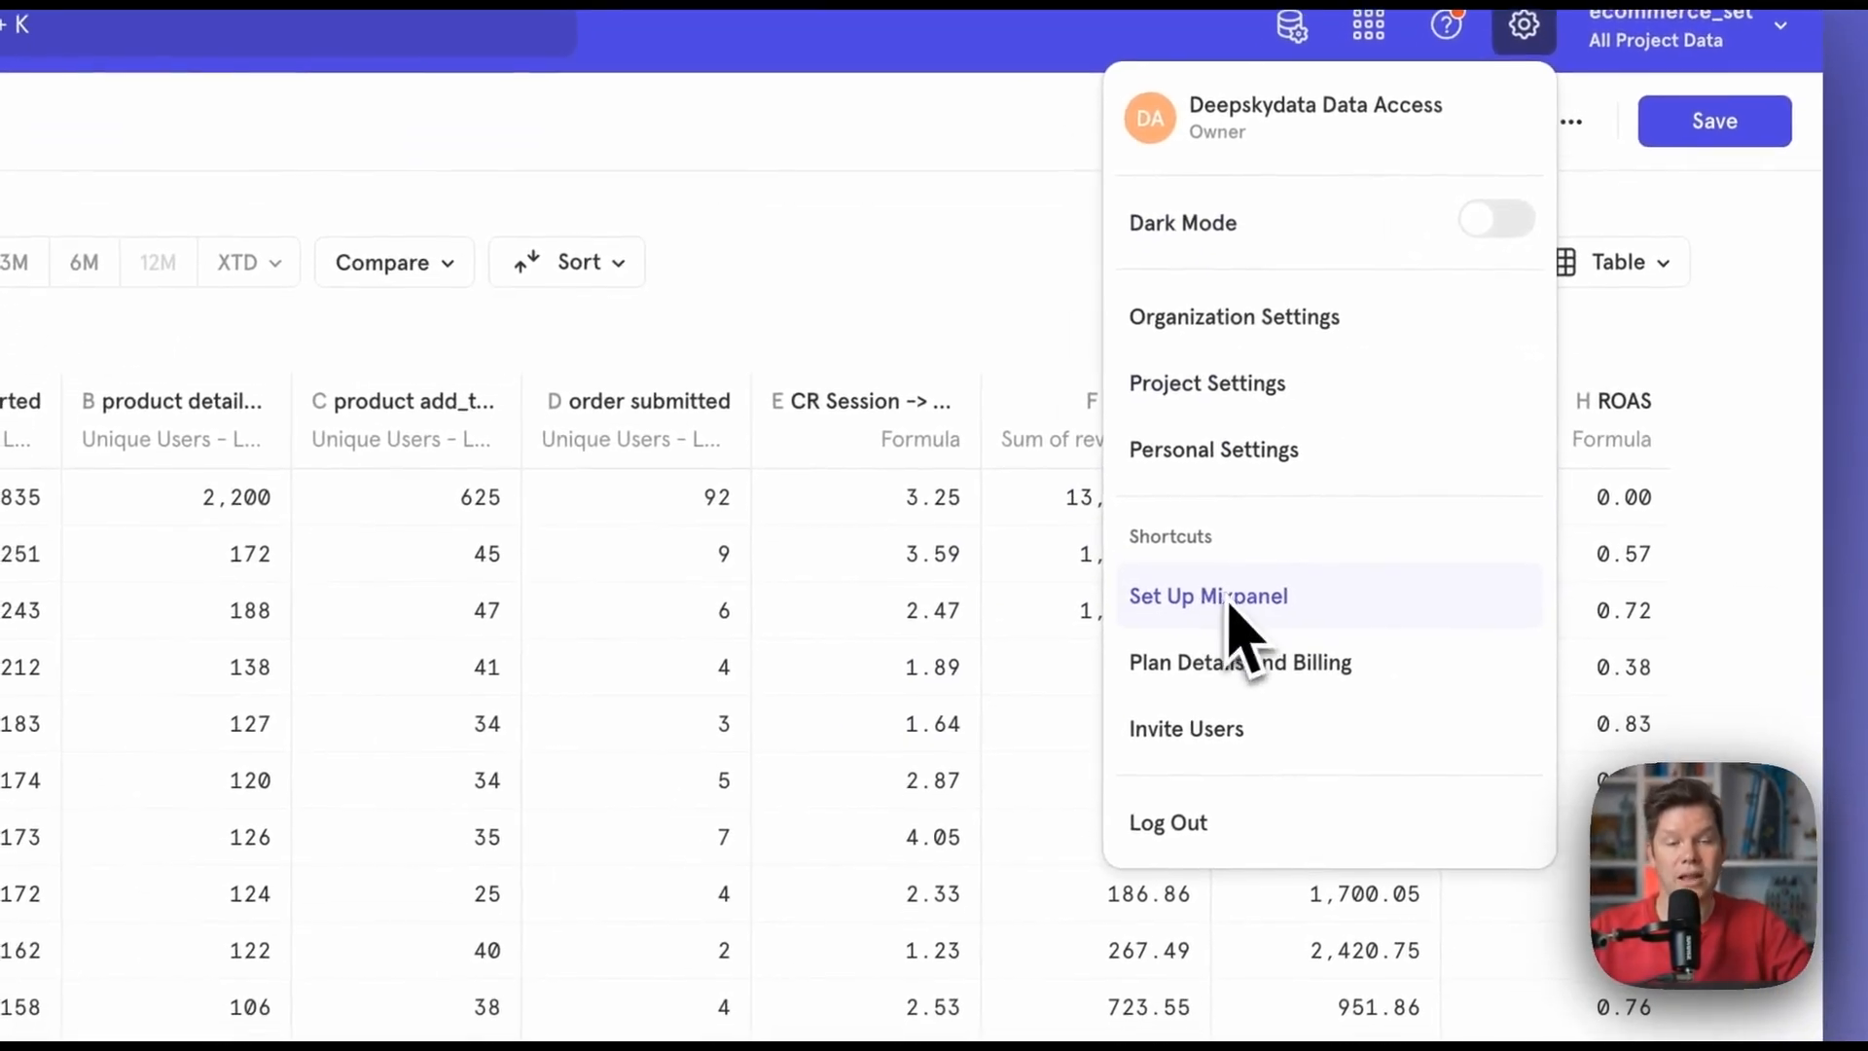
left_click(1224, 628)
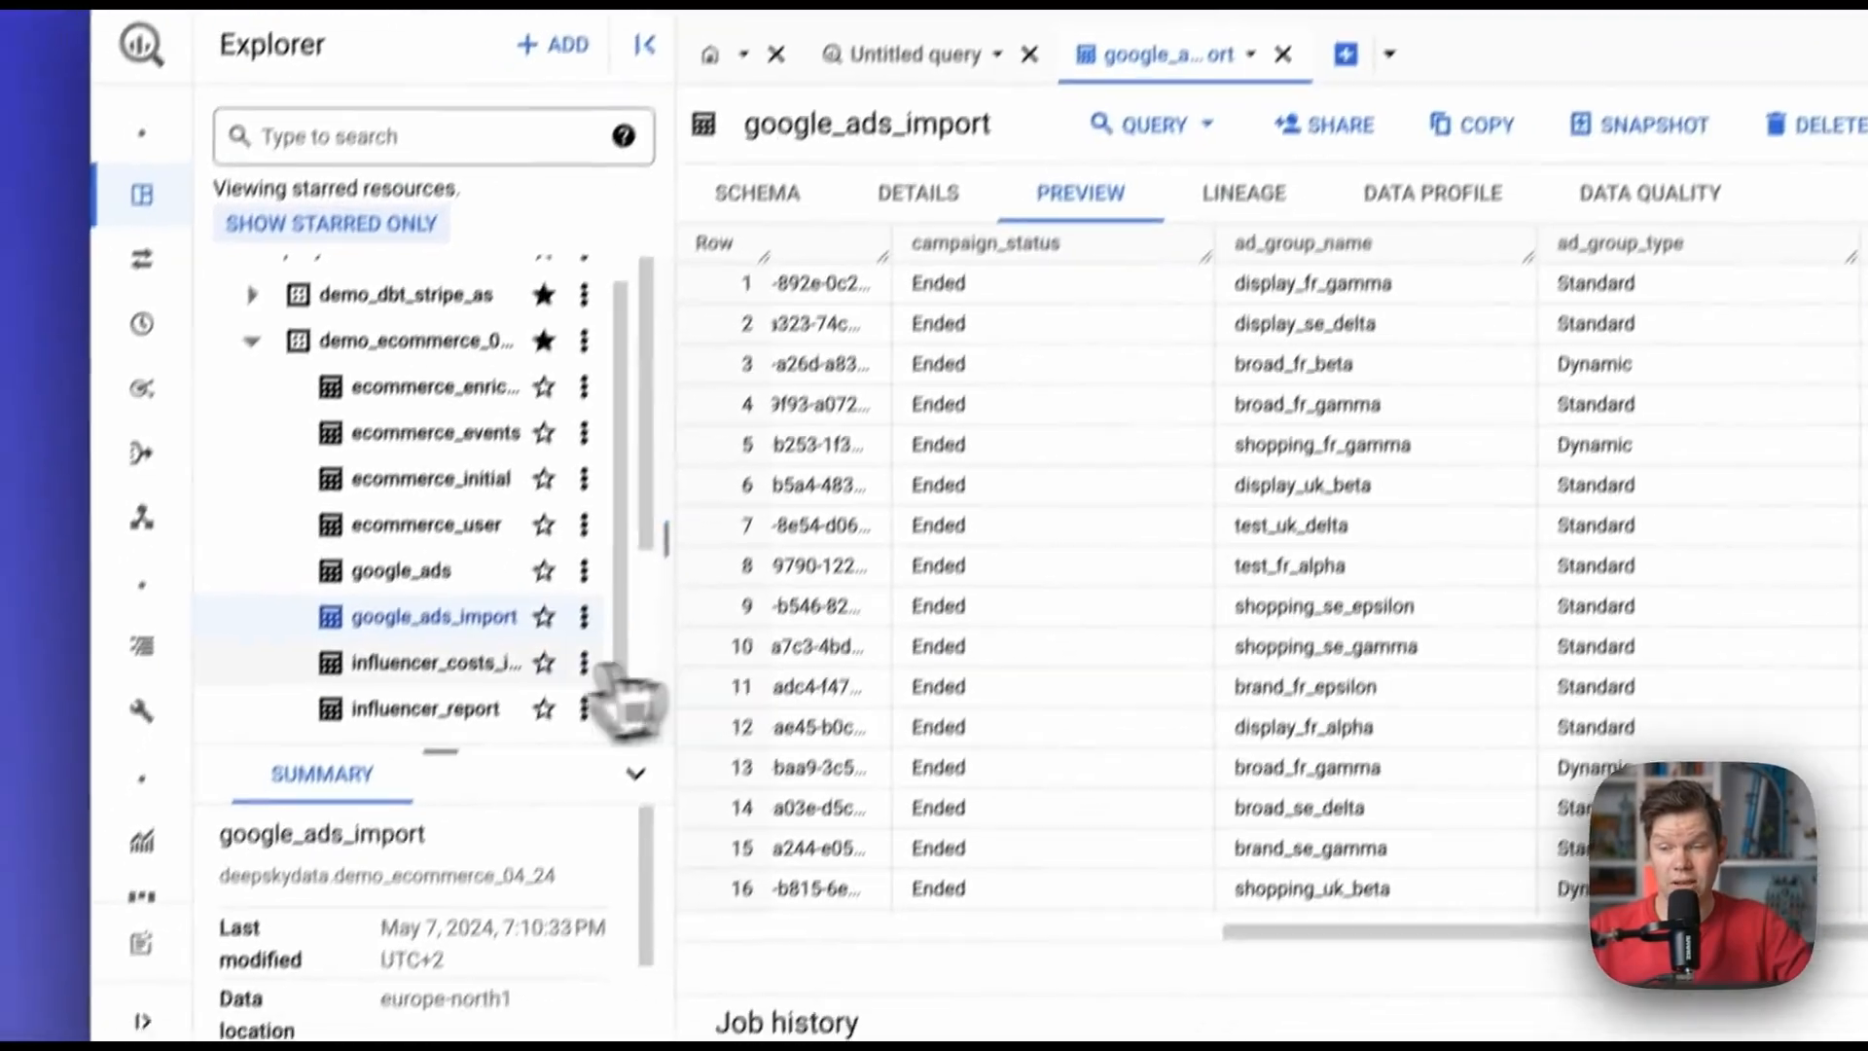
scroll(481, 635, "down", 1)
left_click(482, 615)
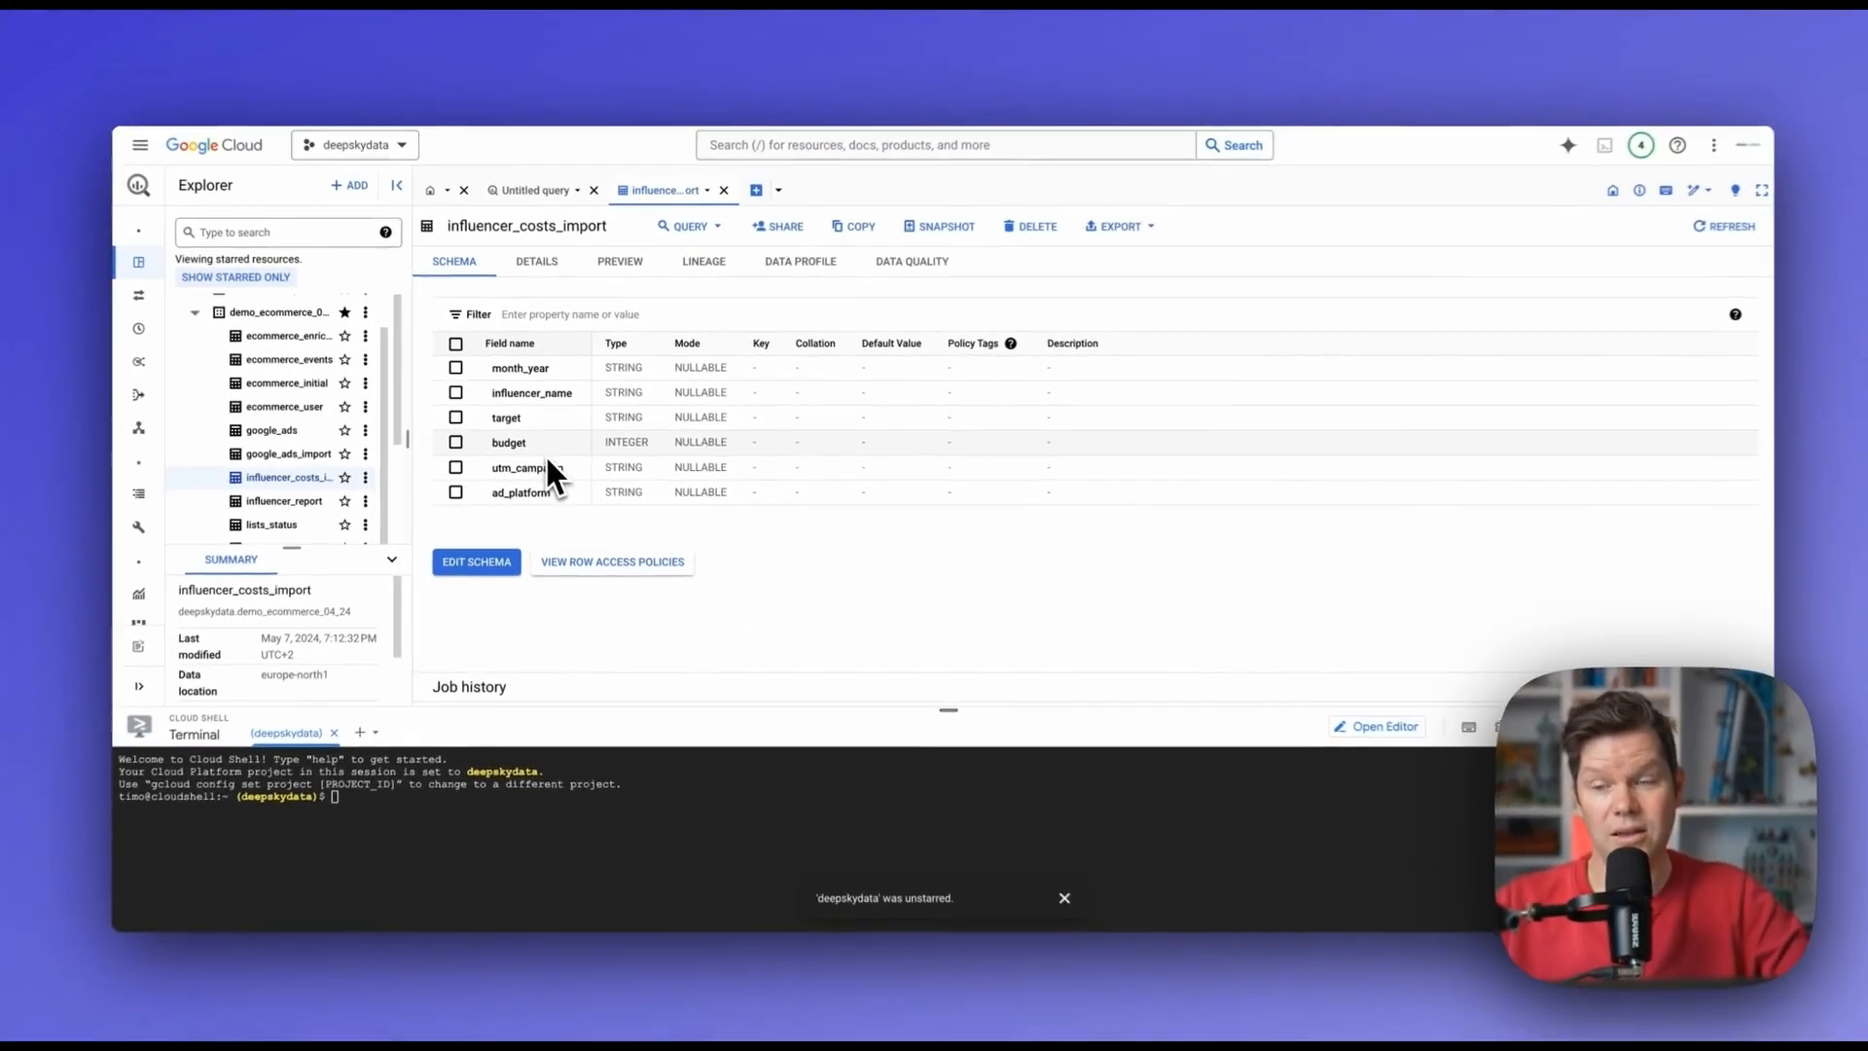
scroll(326, 482, "down", 1)
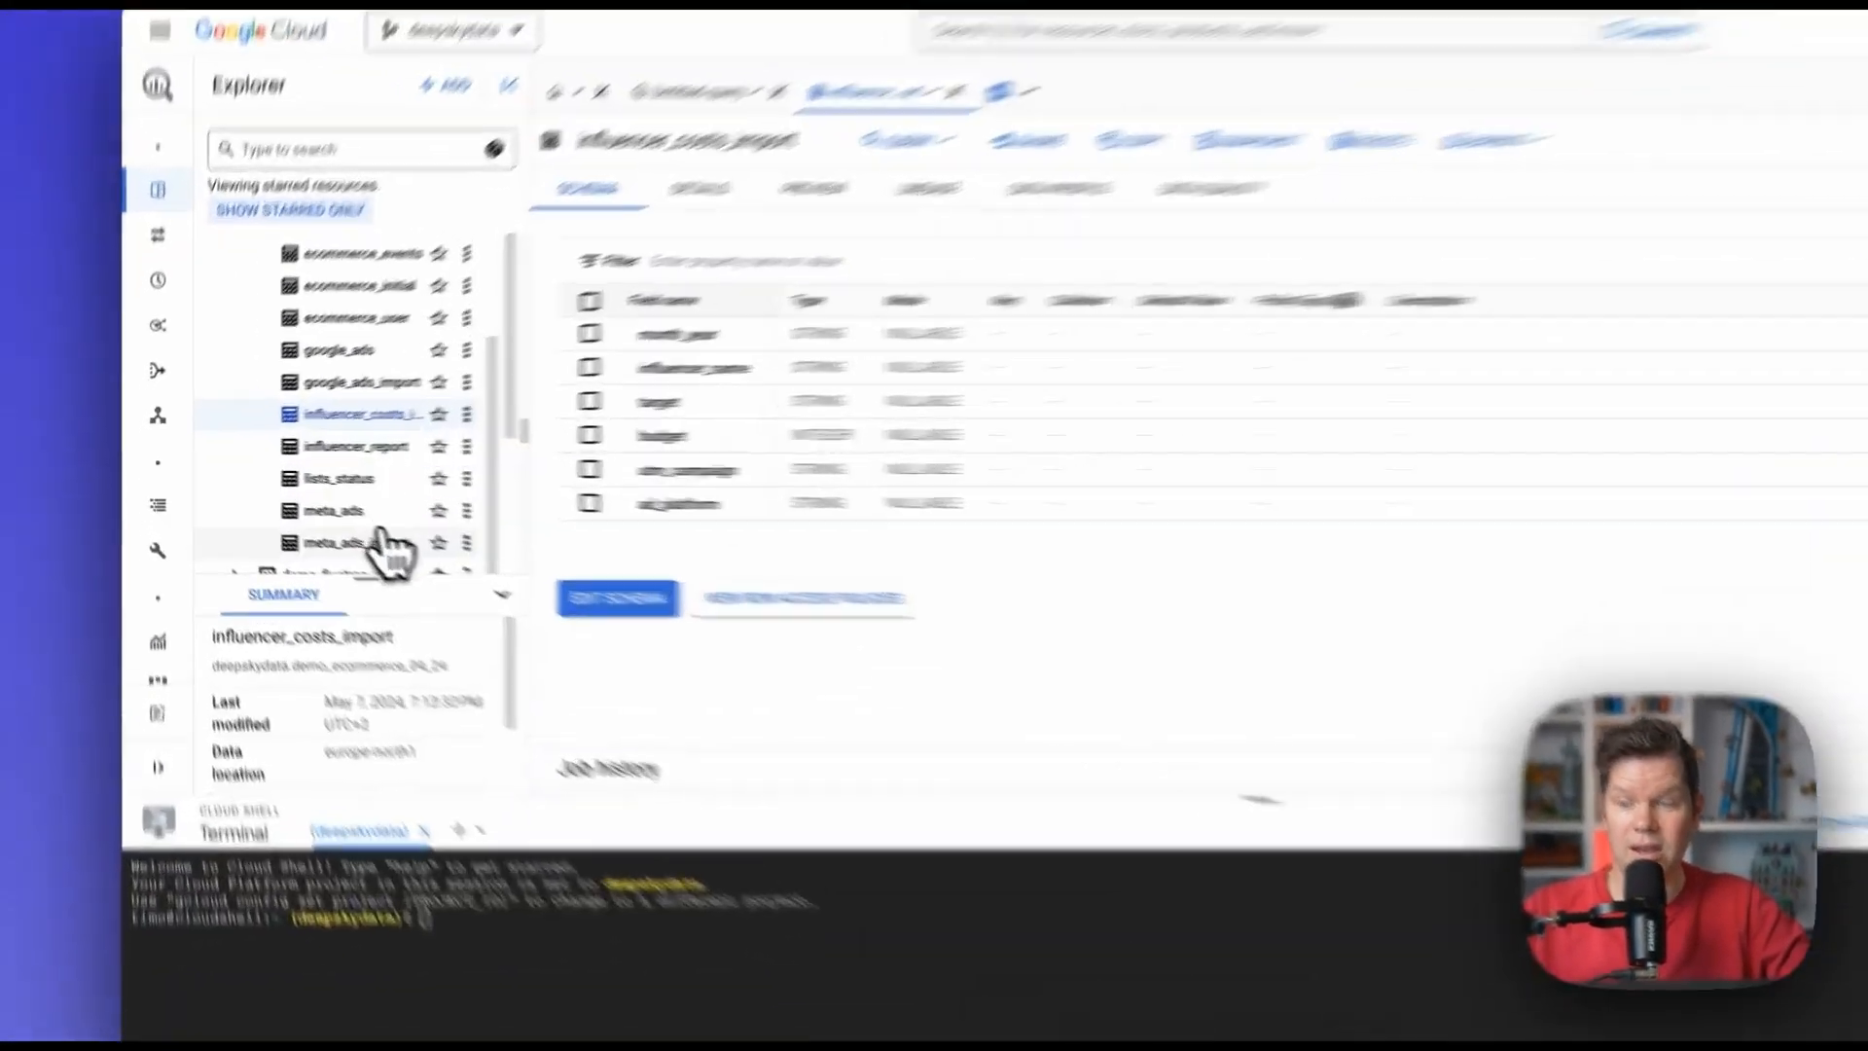
left_click(380, 537)
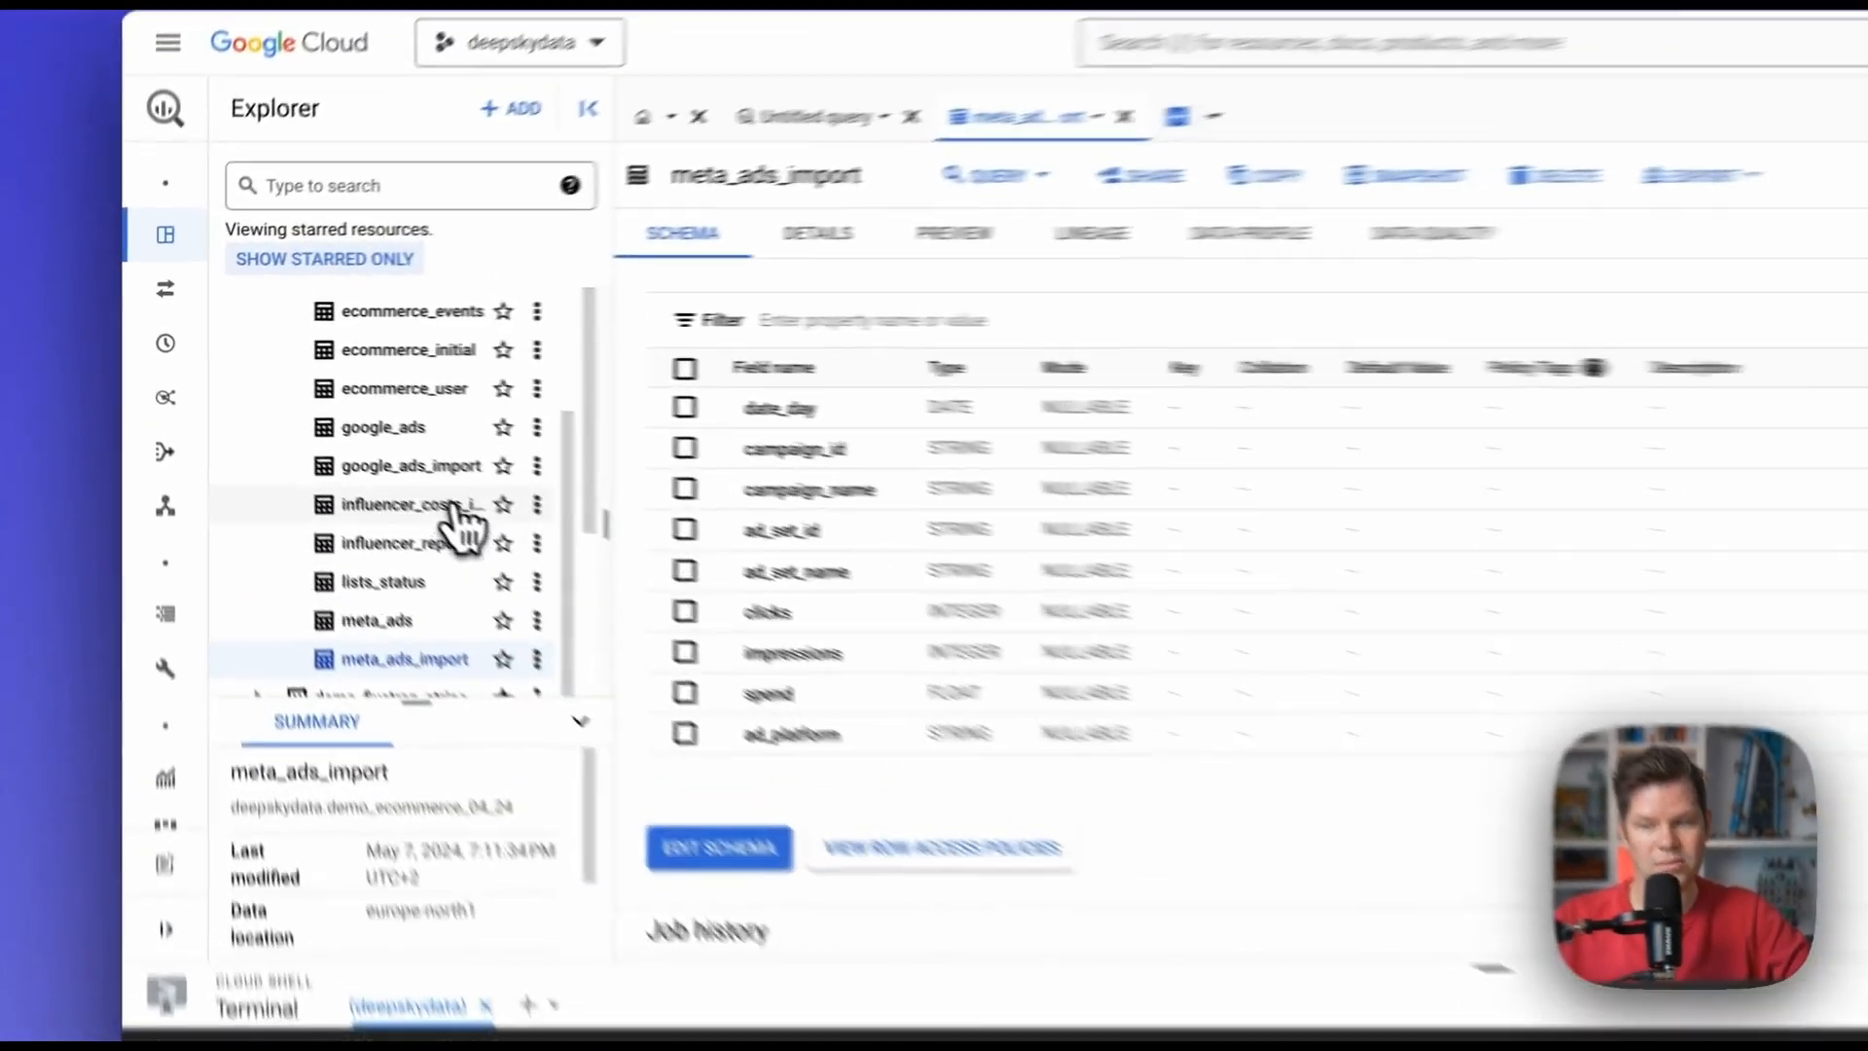
left_click(312, 427)
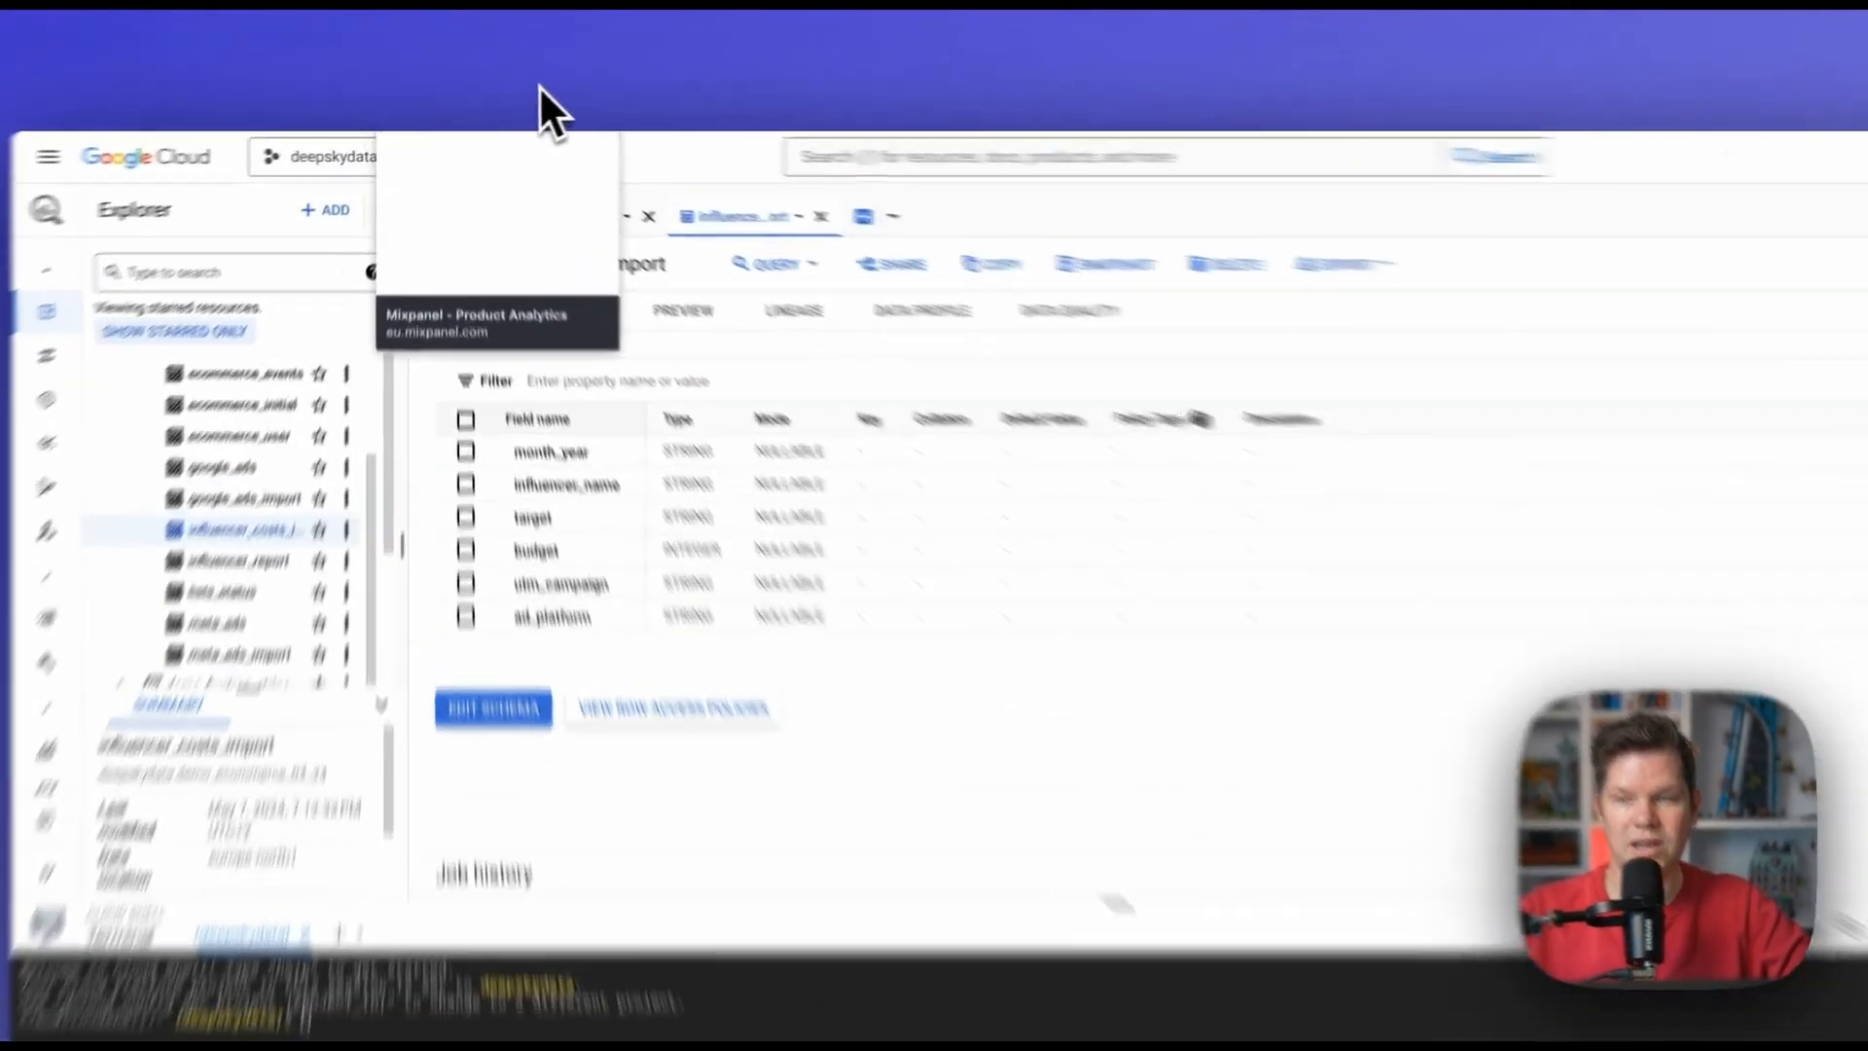
left_click(516, 95)
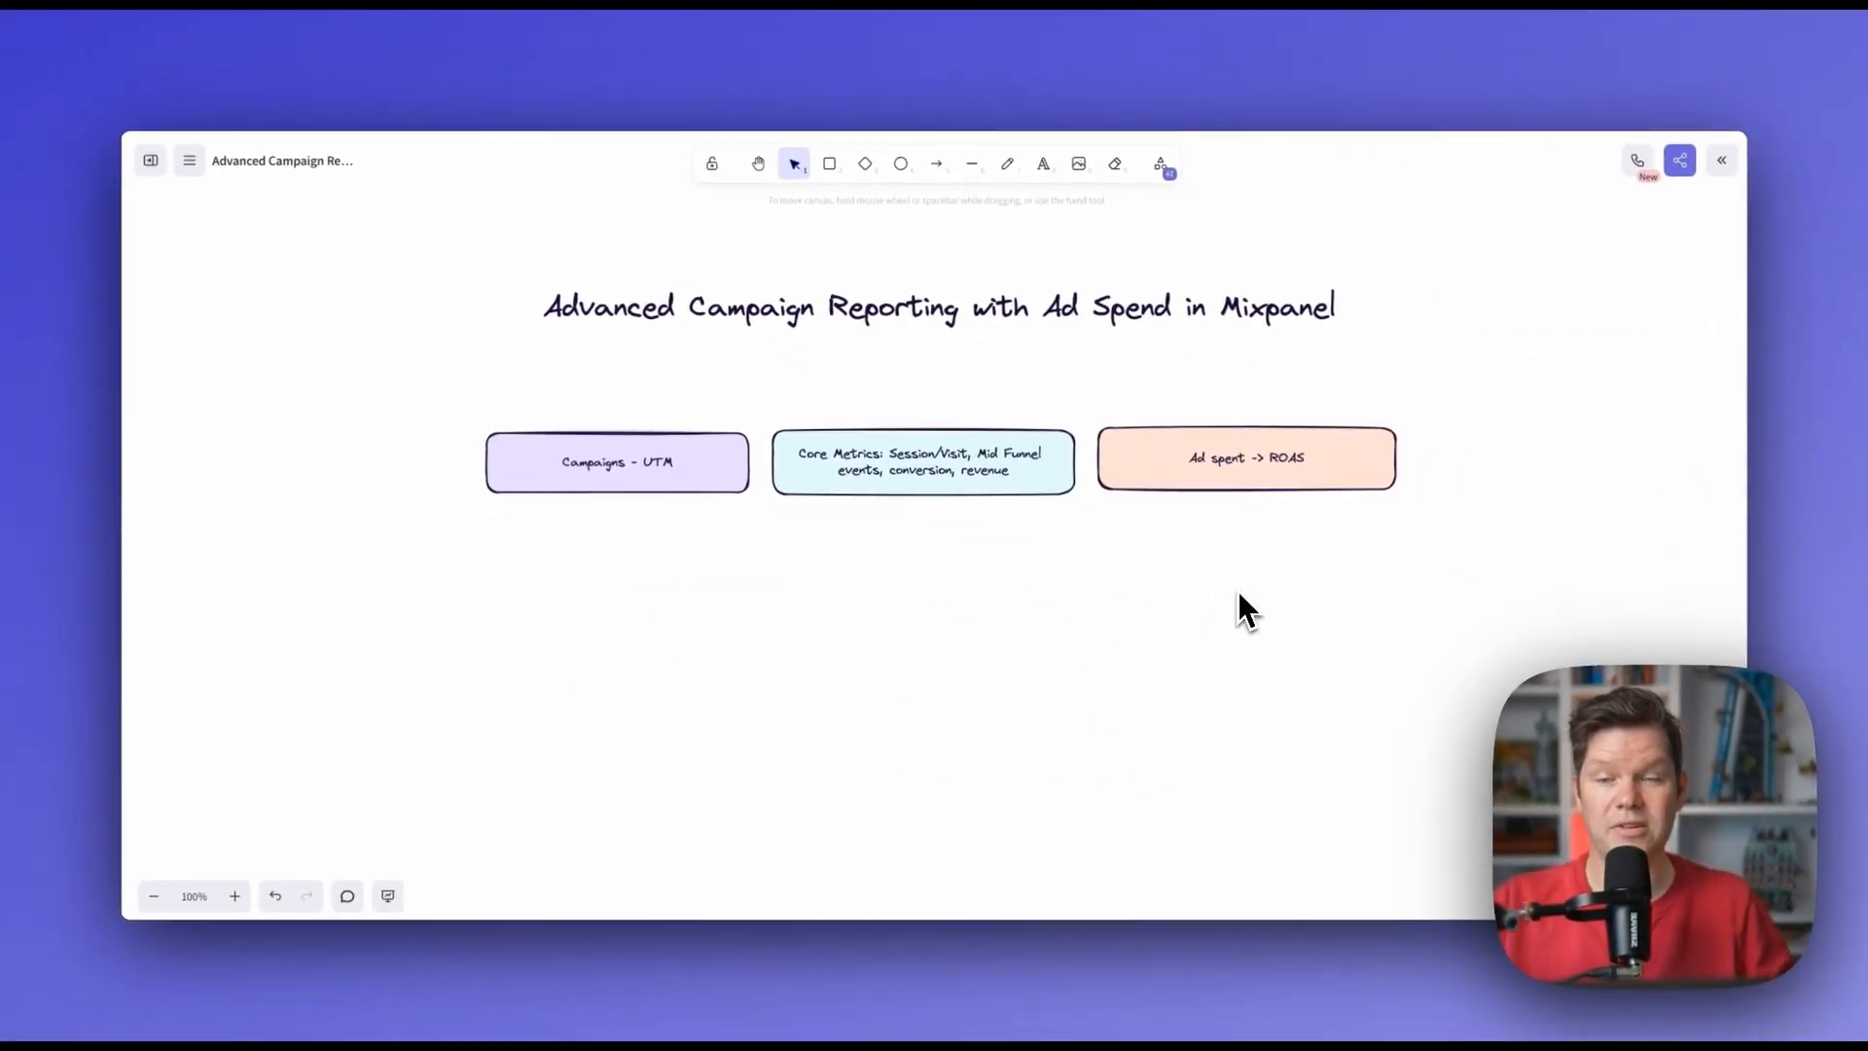
- Review the Campaigns - UTM, Core Metrics and Ad spent -> ROAS boxes on the whiteboard by selecting each in turn
left_click(714, 490)
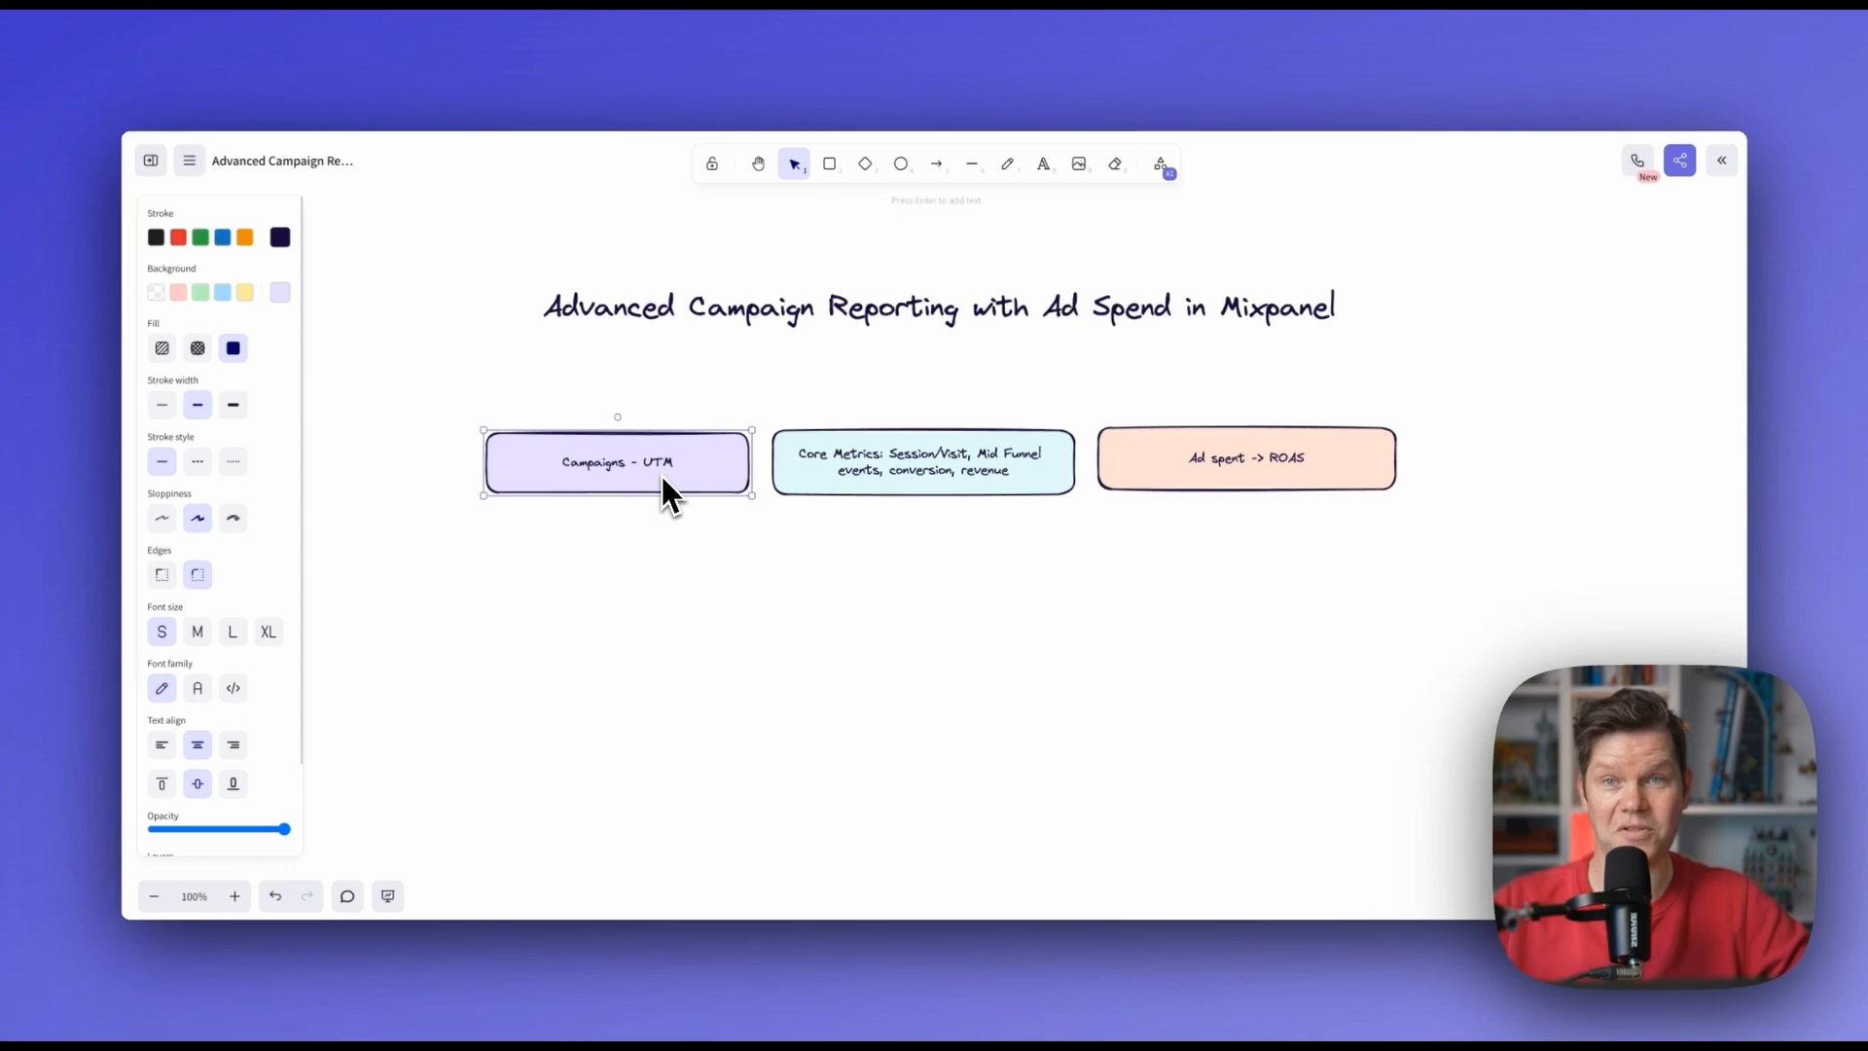
left_click(988, 471)
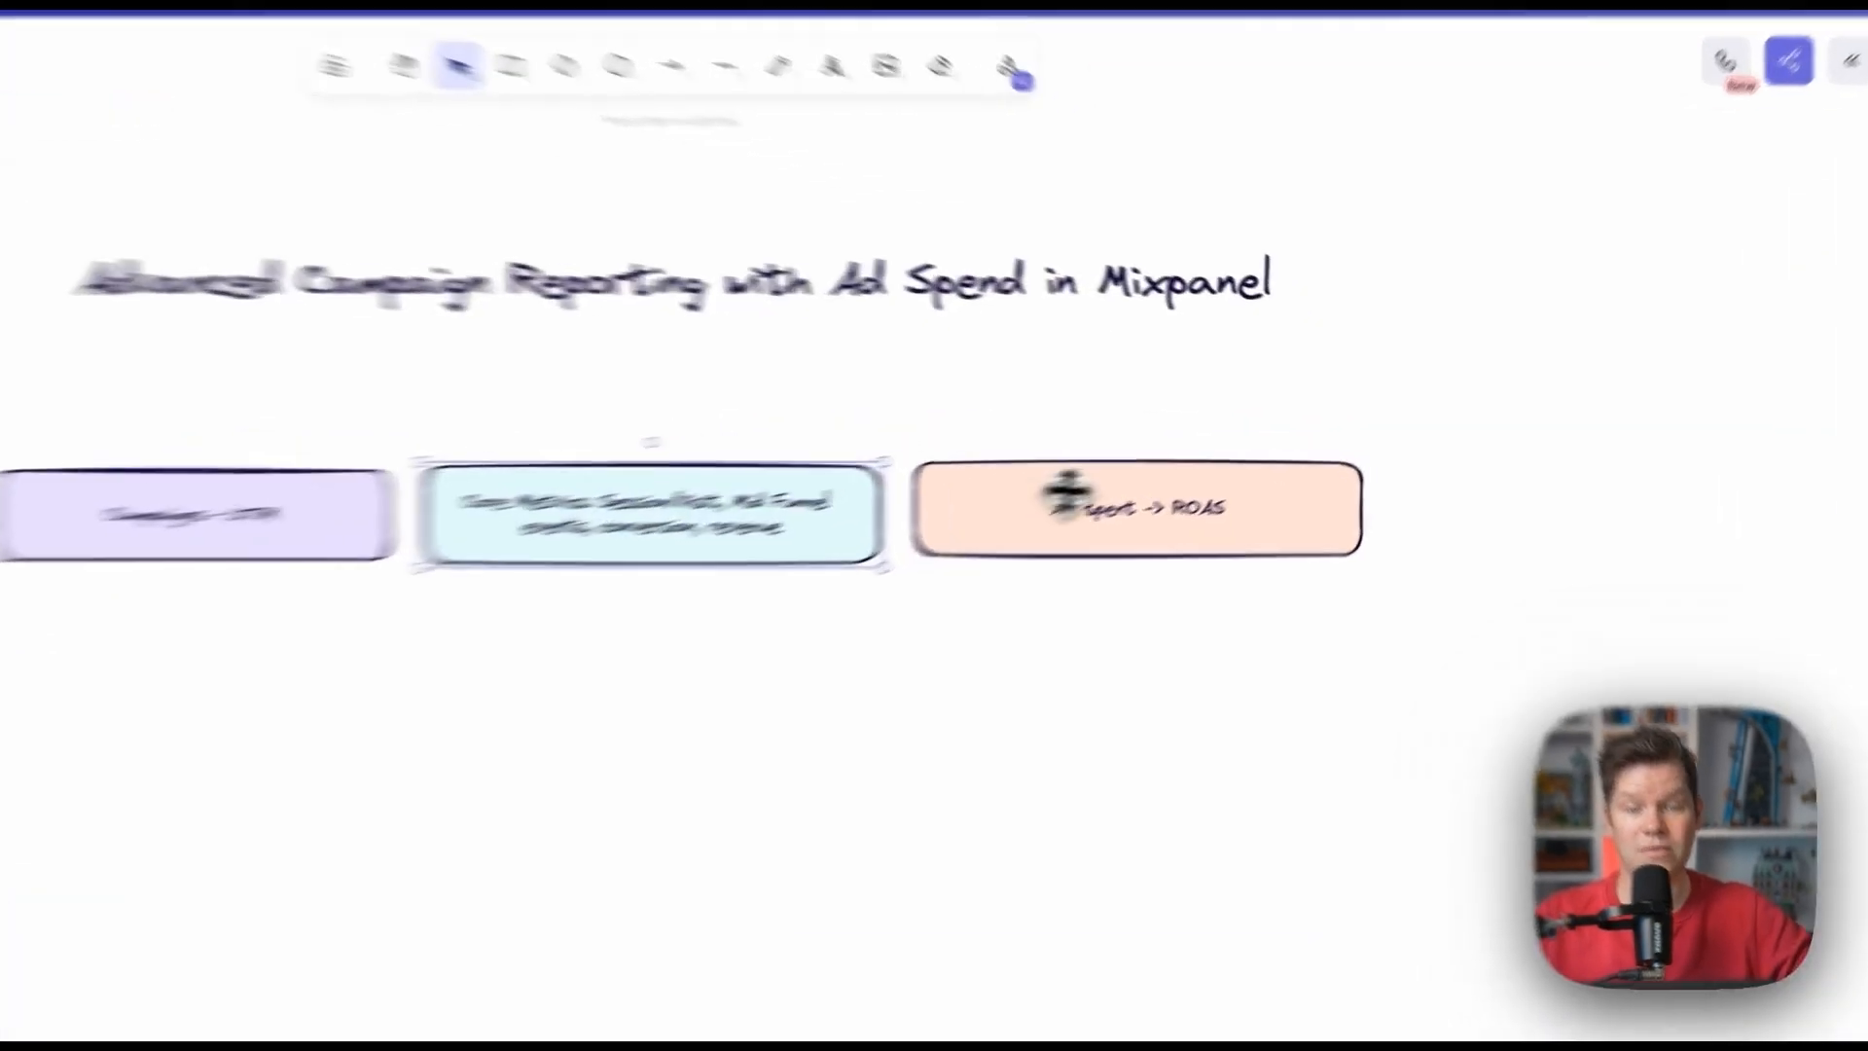
left_click(1260, 442)
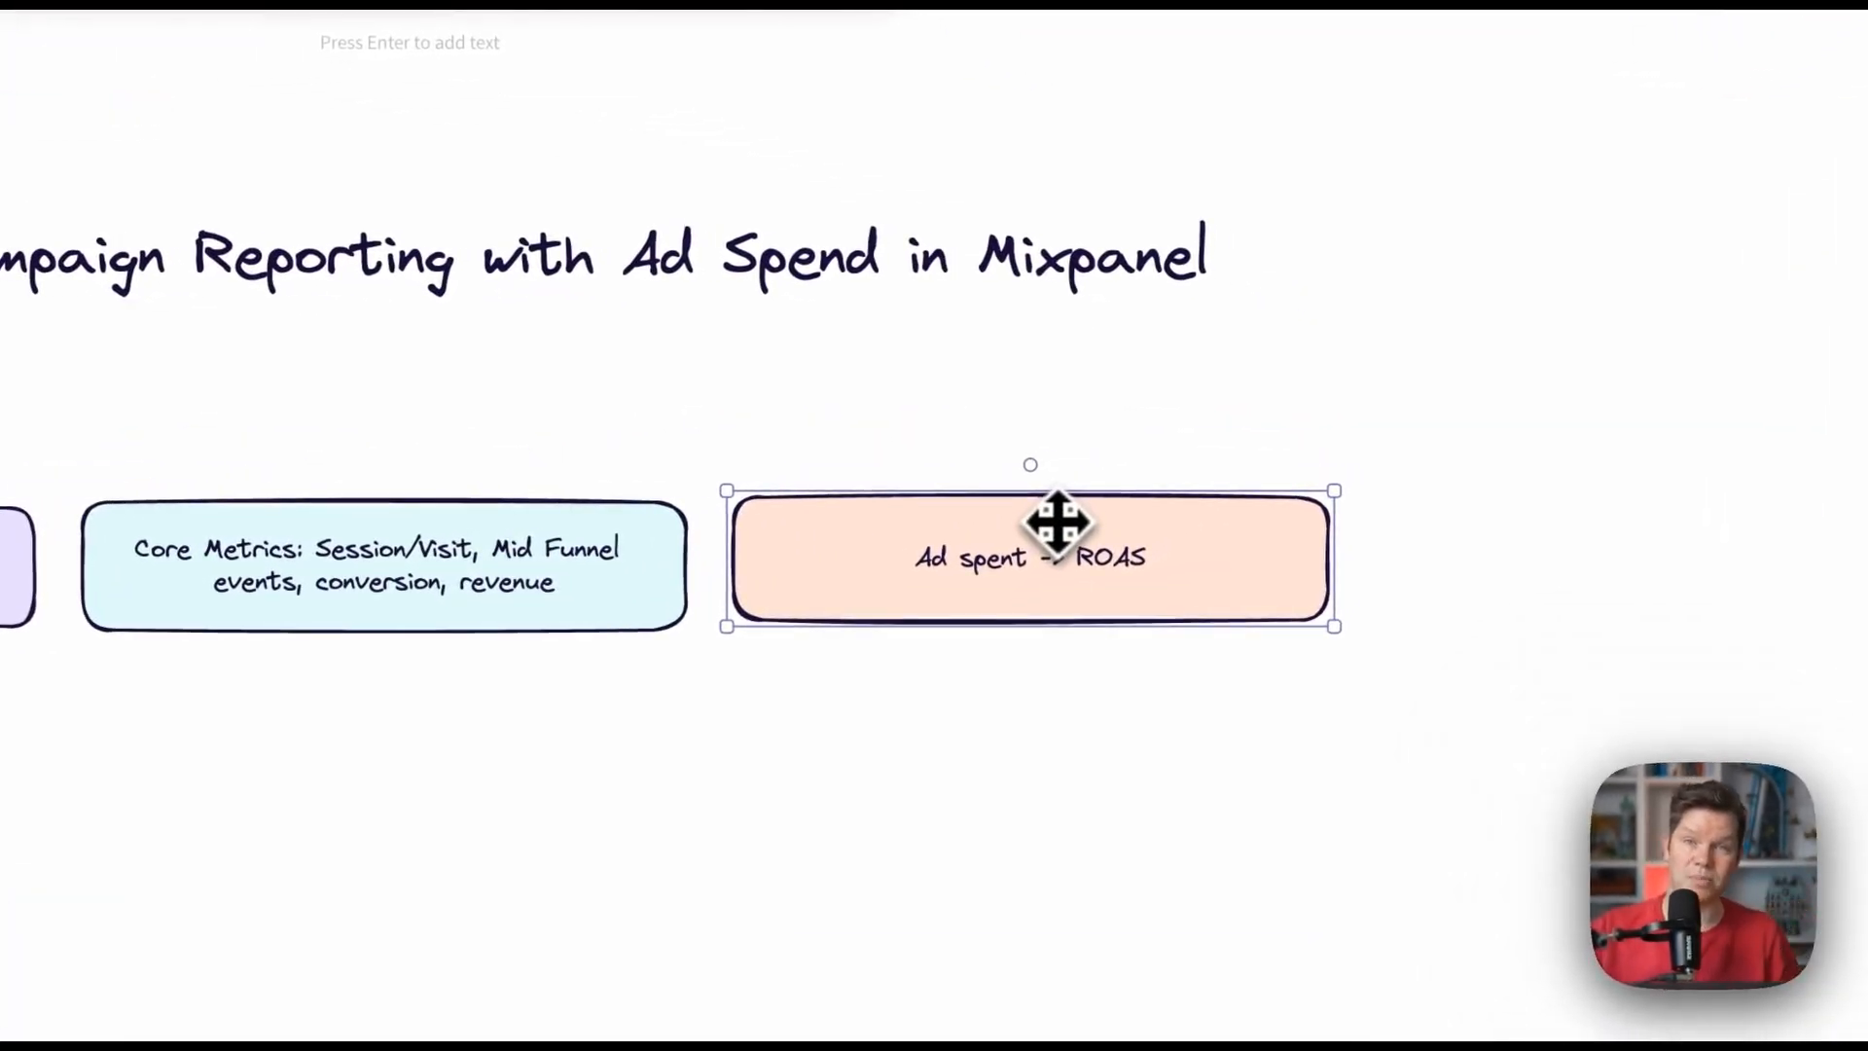